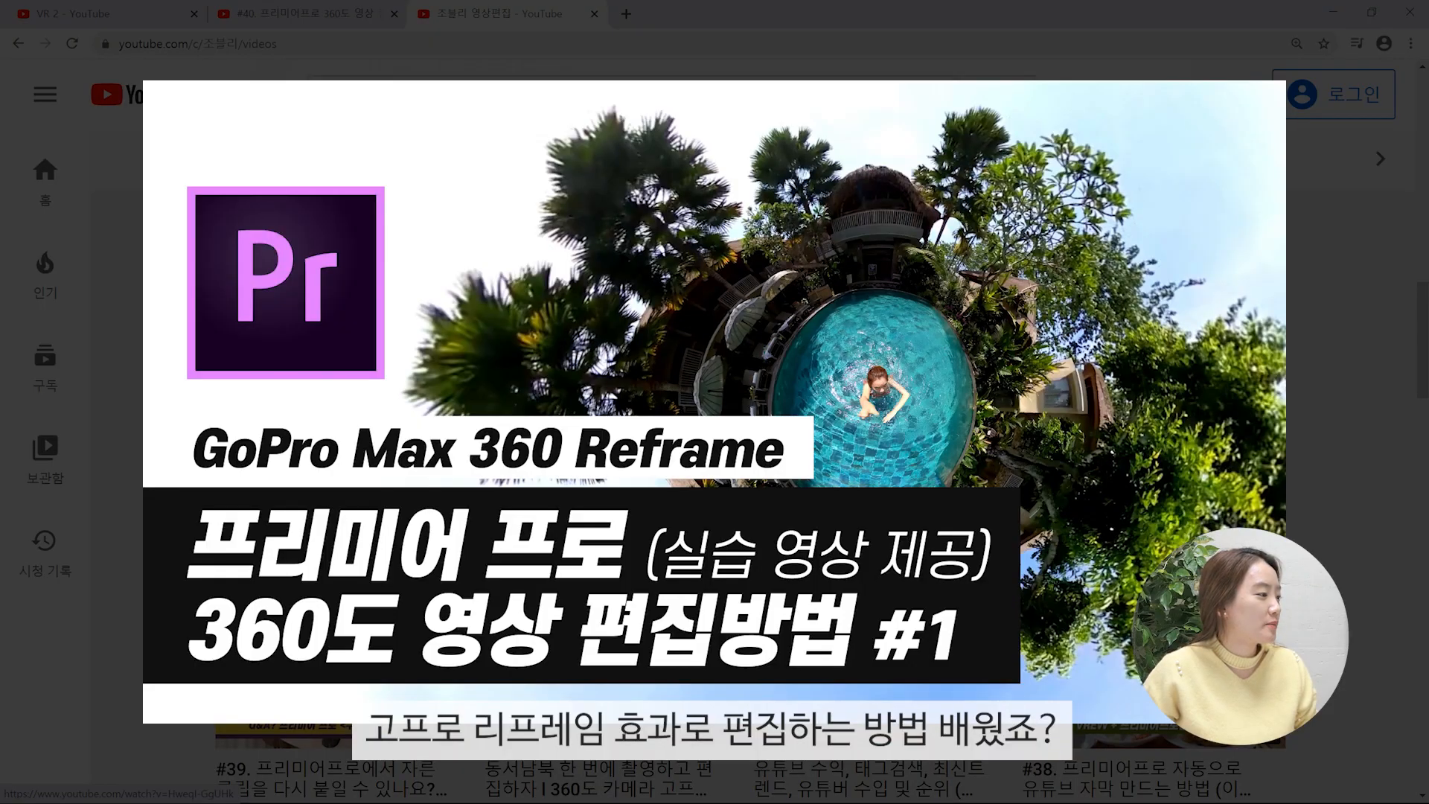
Open the 360-degree VR 2 video and rotate its view to look around the scenes in several directions.
{"action": "left_click", "coordinate": [372, 13]}
{"action": "left_click", "coordinate": [438, 363]}
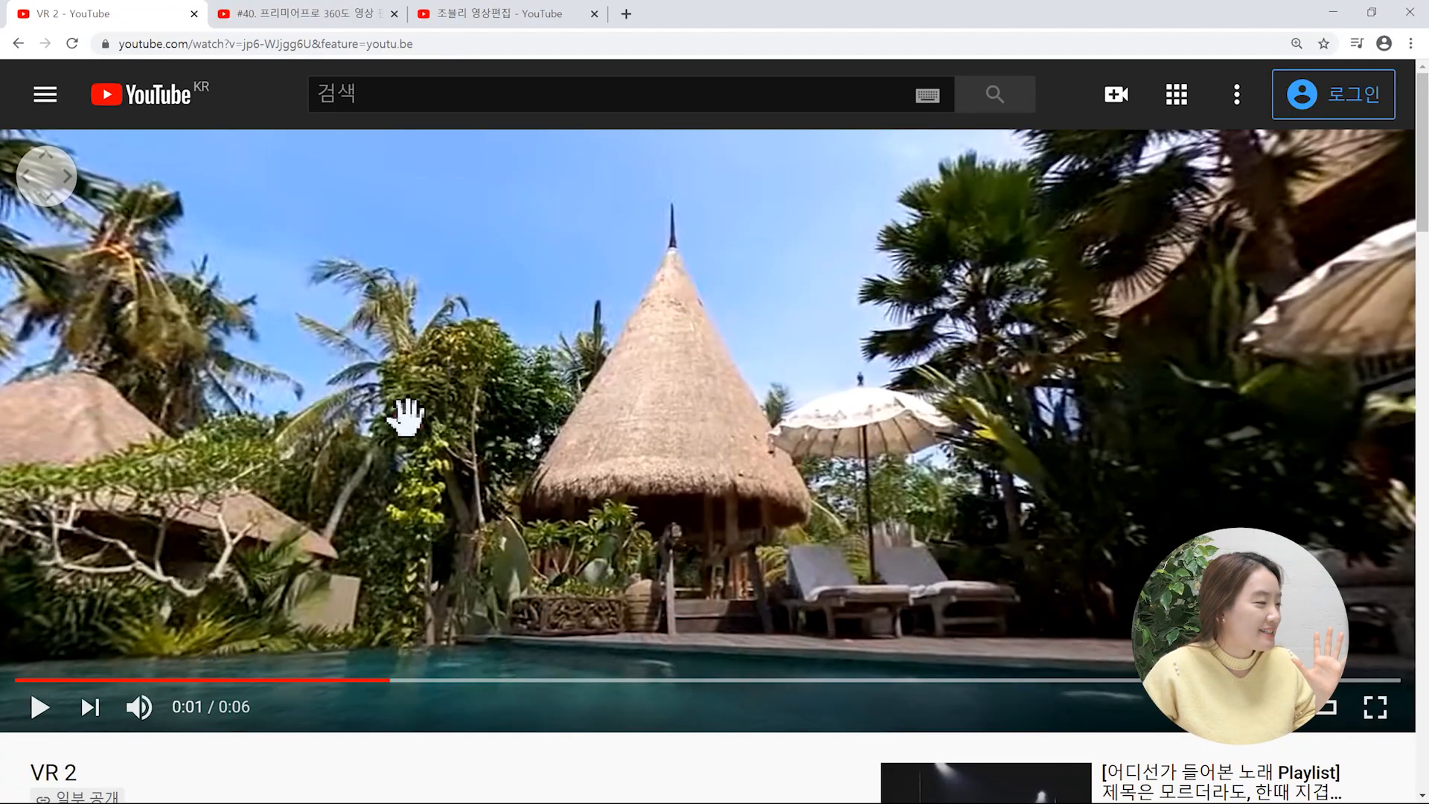
{"action": "left_click_drag", "start_coordinate": [847, 374], "coordinate": [536, 357]}
{"action": "left_click_drag", "start_coordinate": [1188, 359], "coordinate": [873, 546]}
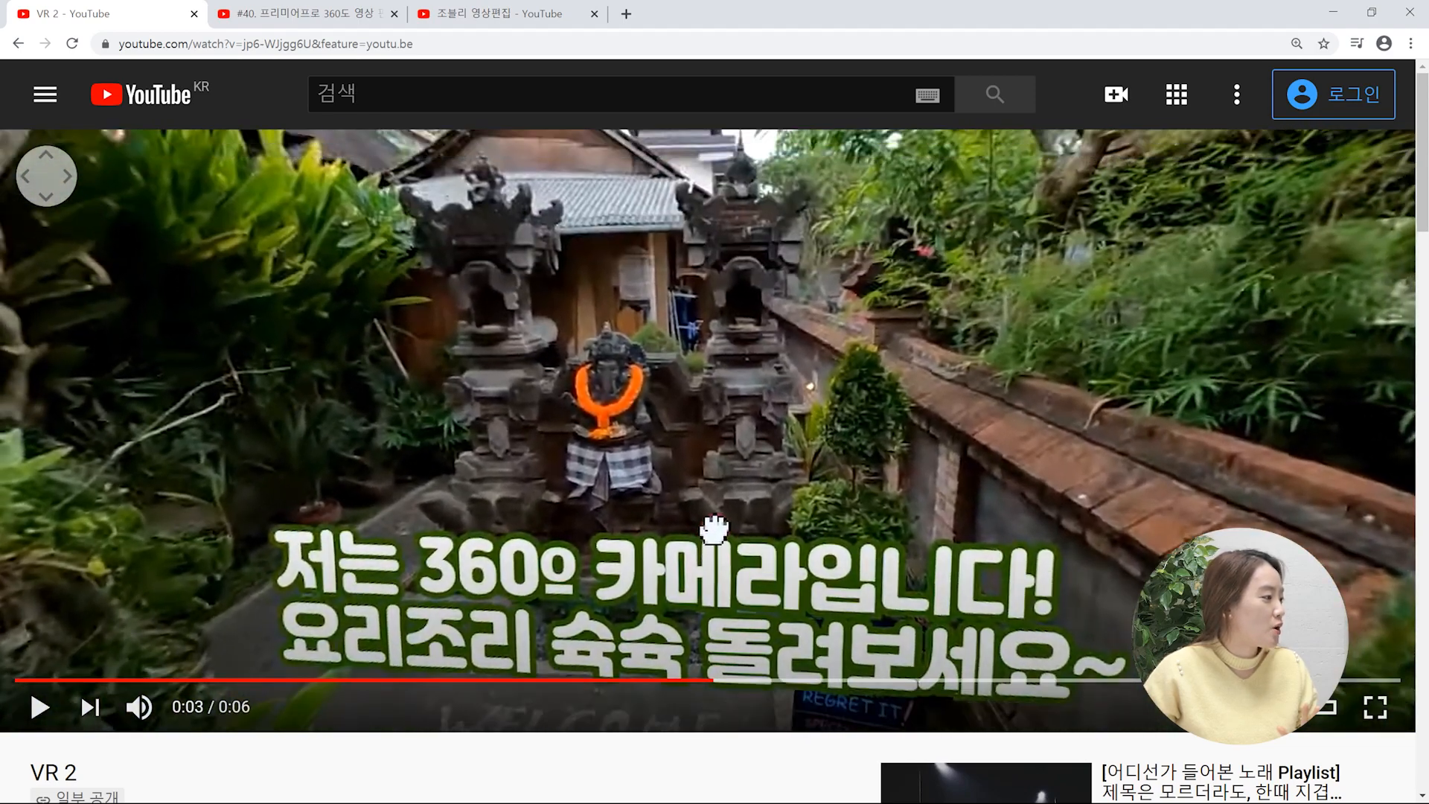
{"action": "left_click_drag", "start_coordinate": [714, 530], "coordinate": [695, 479]}
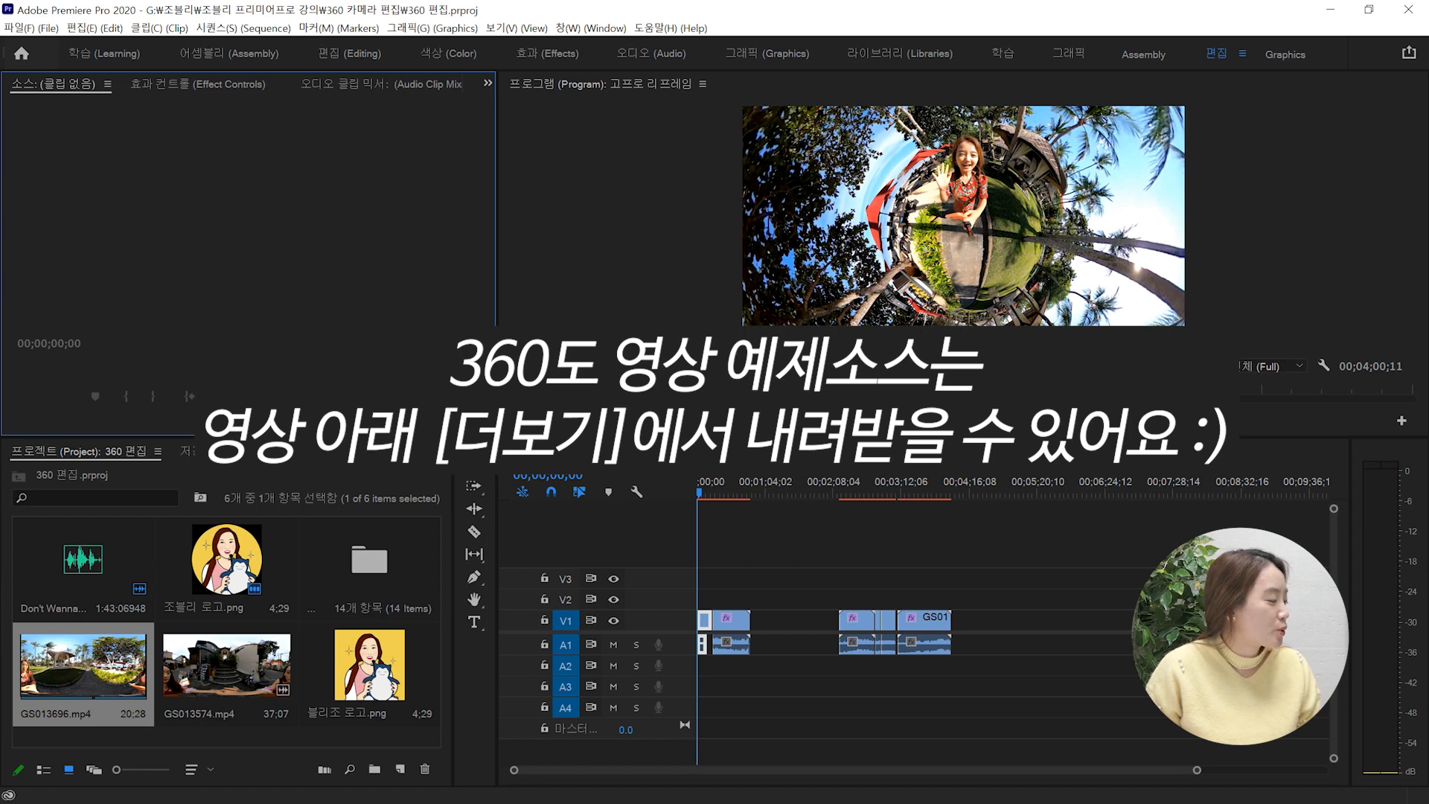
Switch to Premiere Pro, preview the 360-degree clip GS013696.mp4 in the source monitor and scrub through it.
{"action": "double_click", "coordinate": [112, 672]}
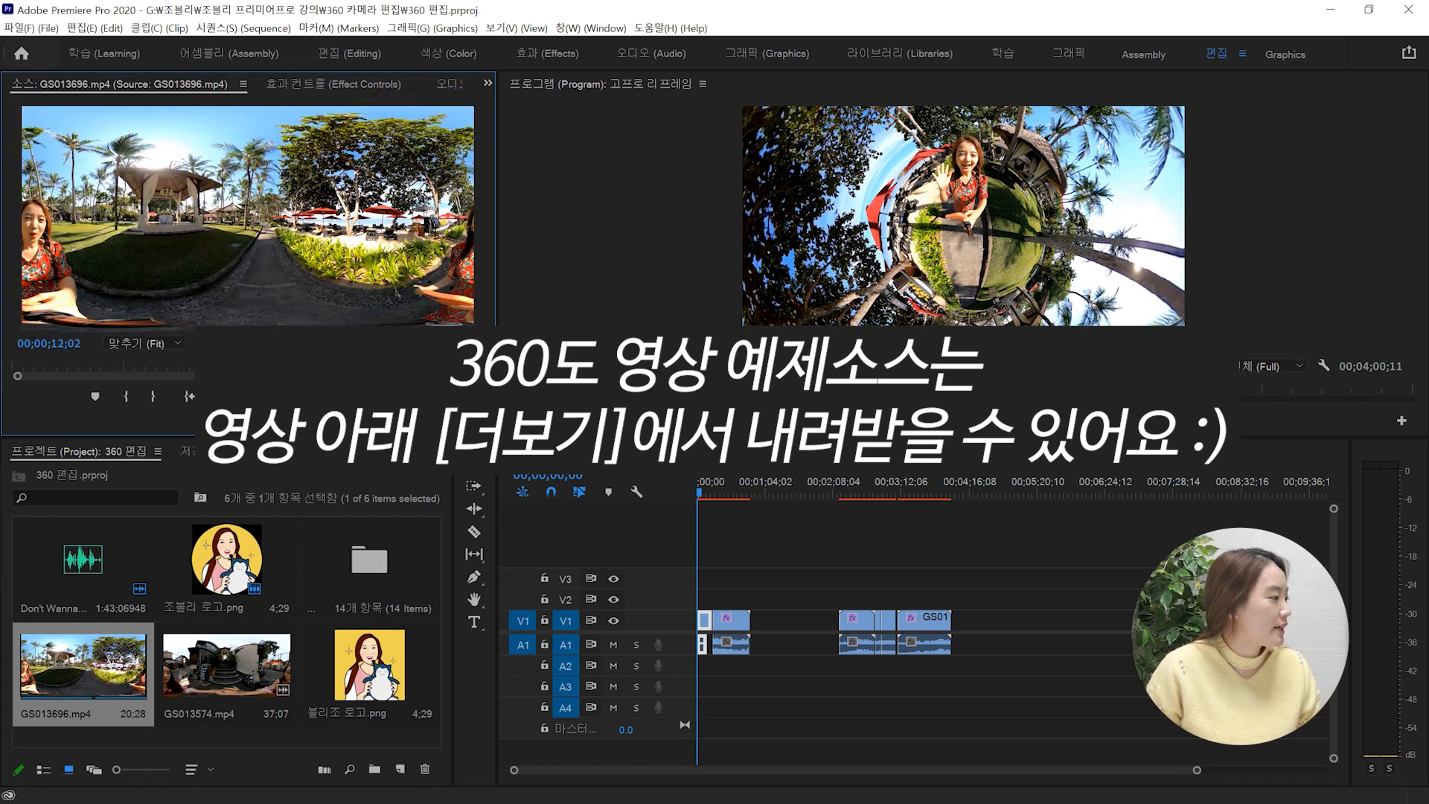
{"action": "left_click_drag", "start_coordinate": [104, 386], "coordinate": [158, 388]}
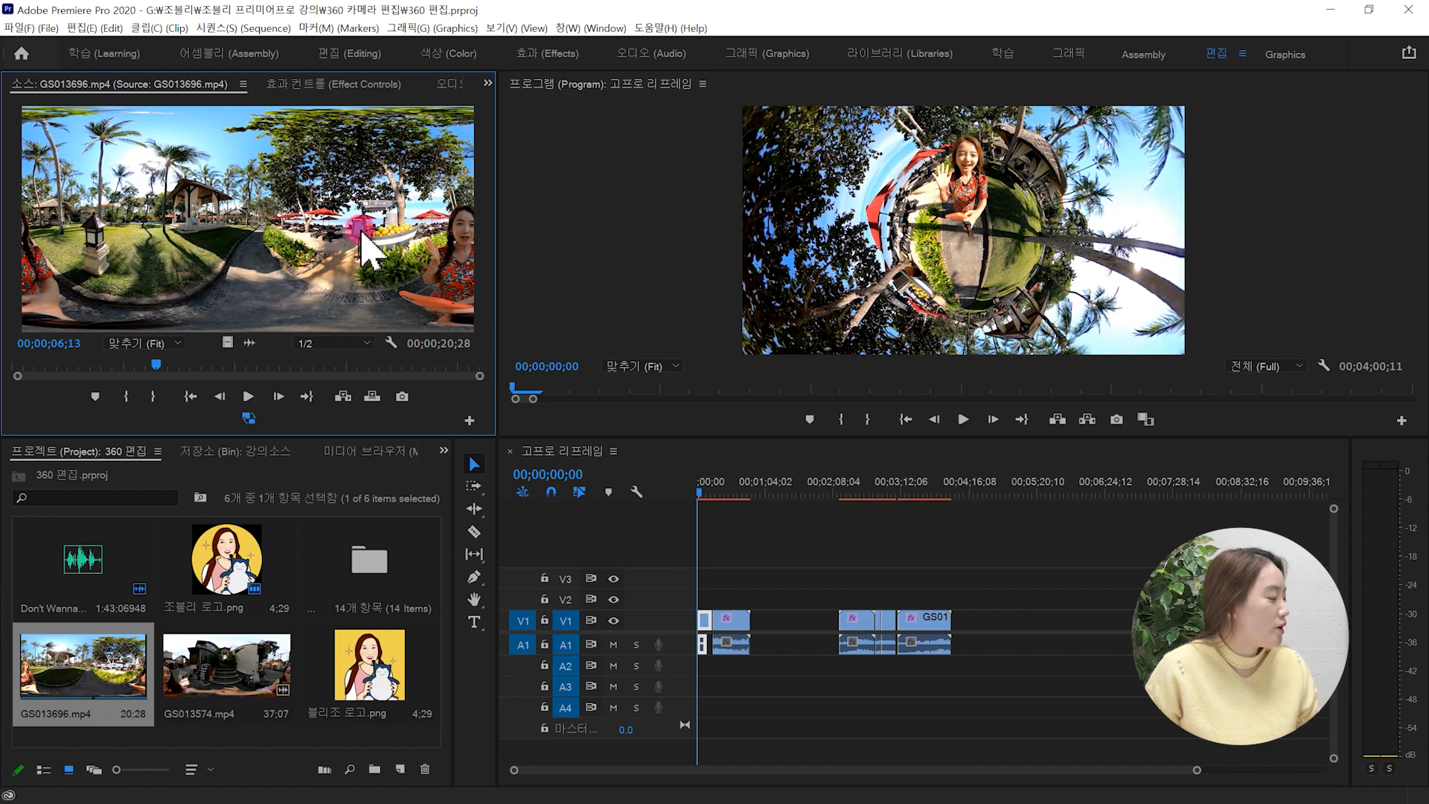
Switch to the browser, open the GoPro MAX Exporter download page from the video description and follow its GoPro Player link.
{"action": "key", "text": "super"}
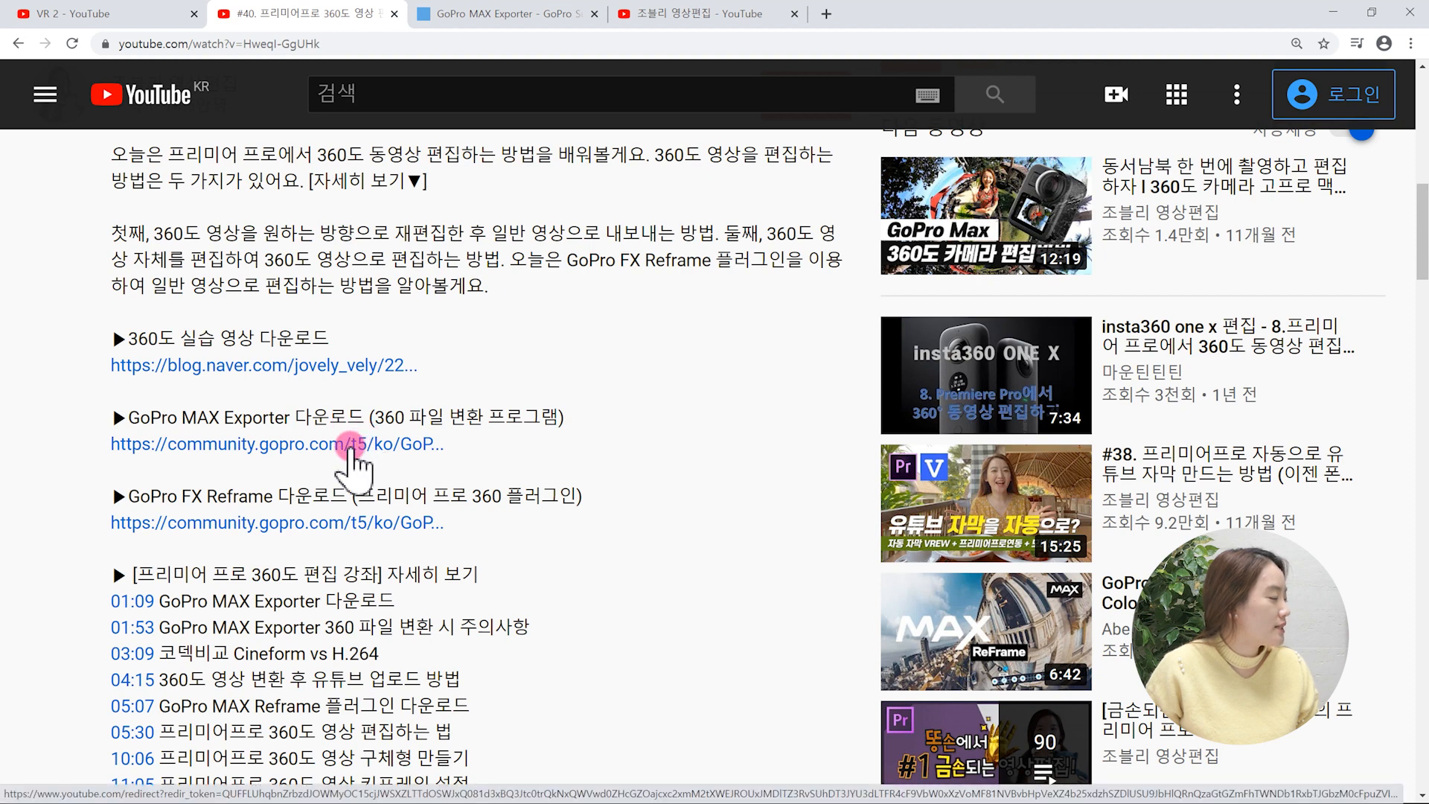
{"action": "left_click", "coordinate": [348, 444]}
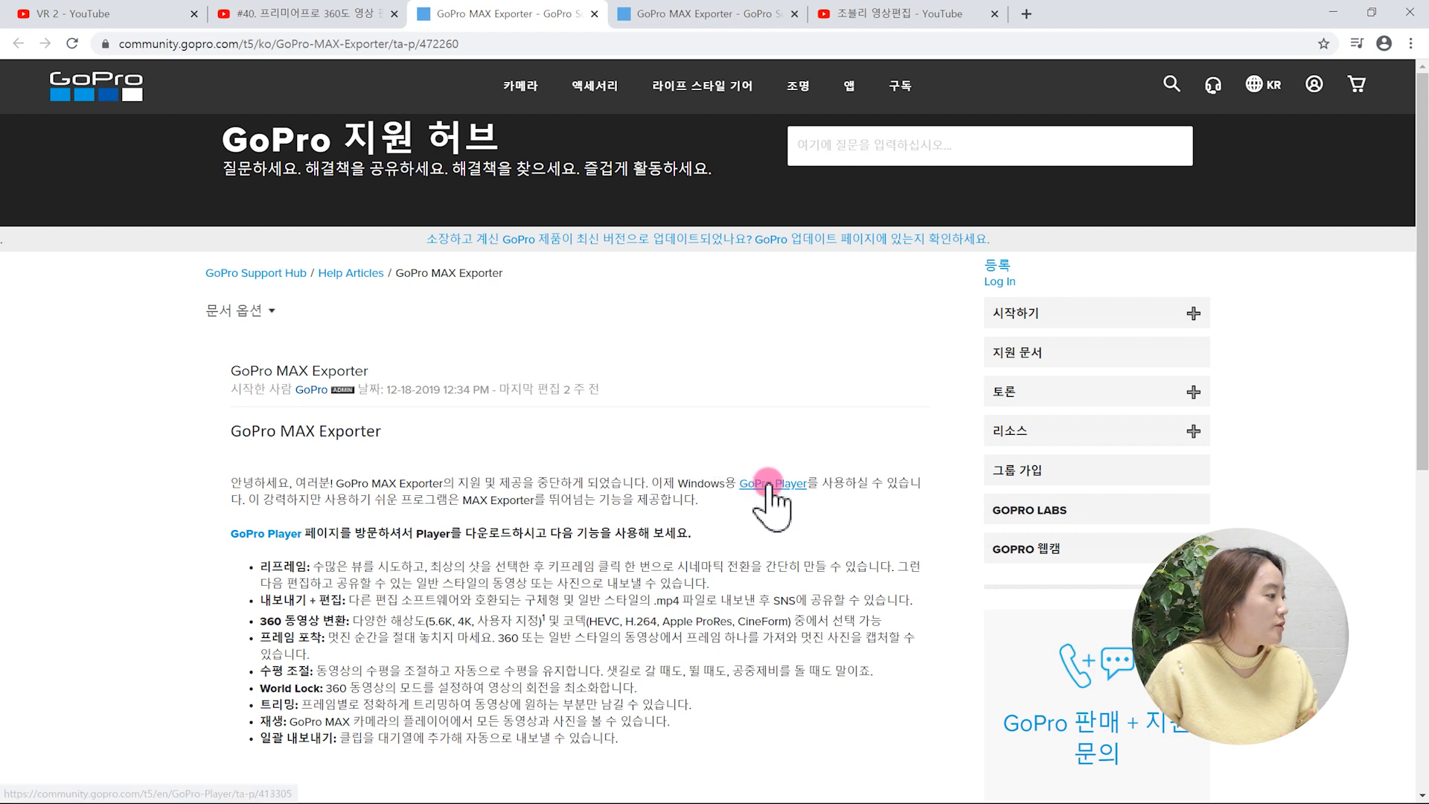
{"action": "left_click", "coordinate": [768, 483]}
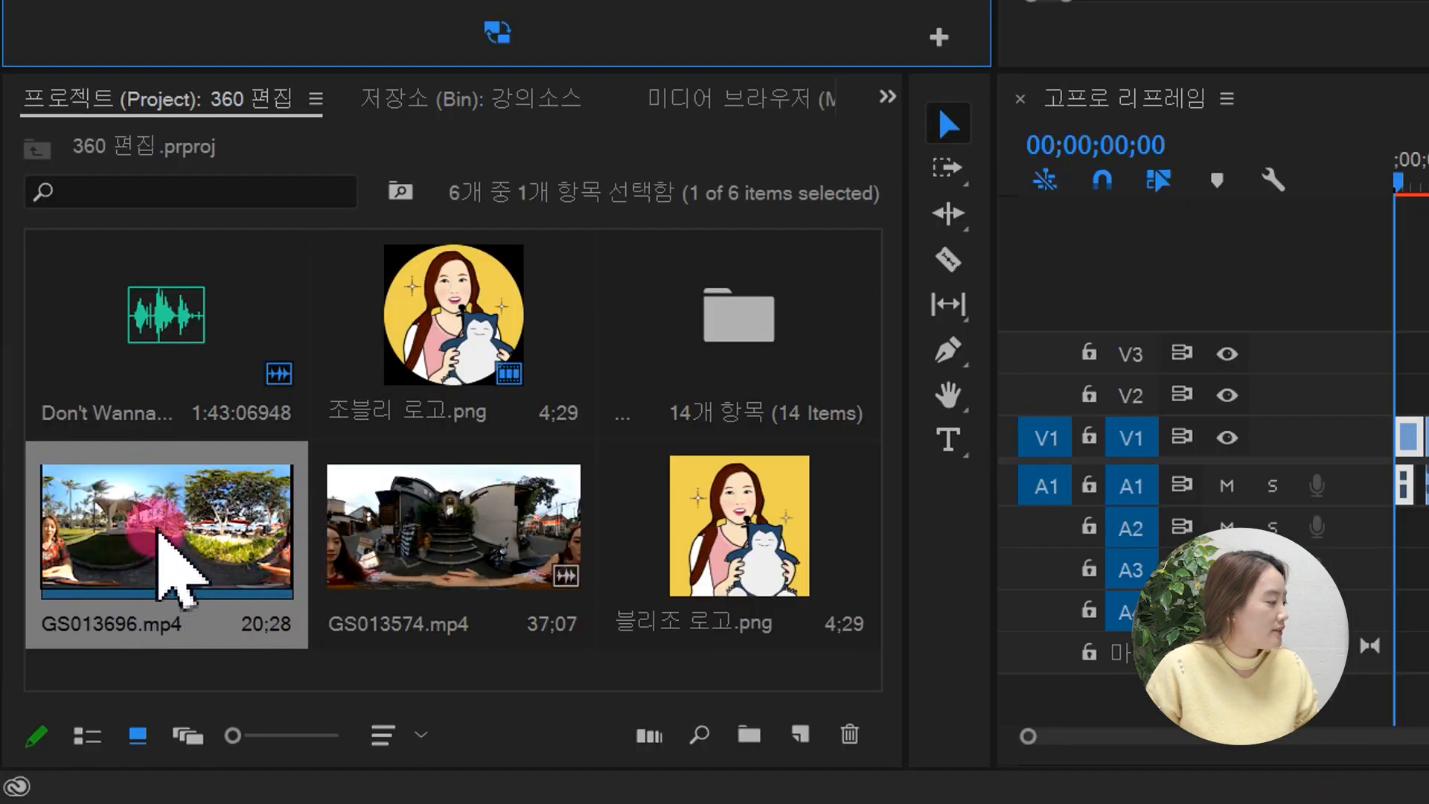
Create a sequence from the GS013696.mp4 clip in Premiere Pro, with the playhead at the start.
{"action": "left_click_drag", "start_coordinate": [158, 530], "coordinate": [811, 737]}
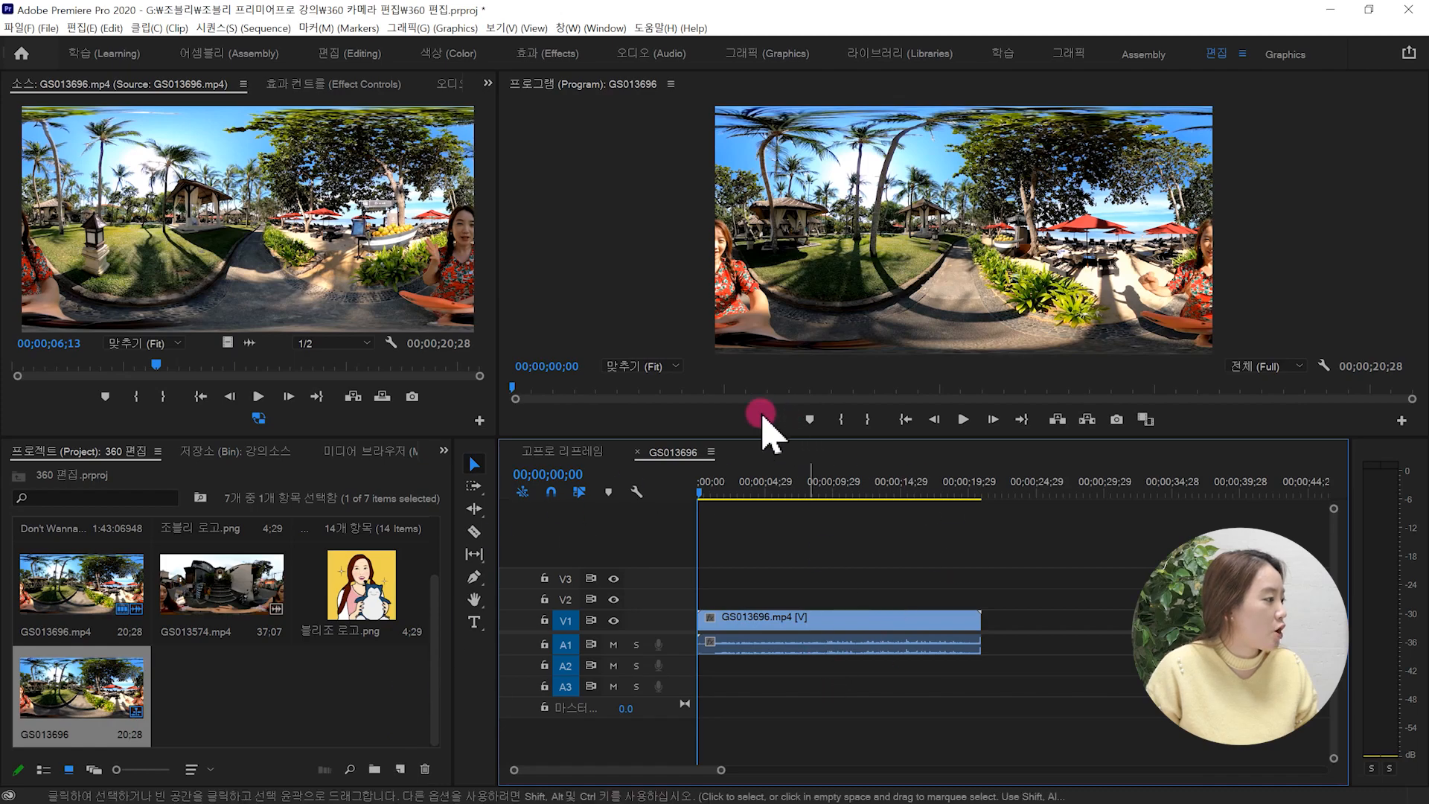
{"action": "left_click_drag", "start_coordinate": [551, 392], "coordinate": [512, 390]}
{"action": "left_click_drag", "start_coordinate": [883, 518], "coordinate": [661, 537]}
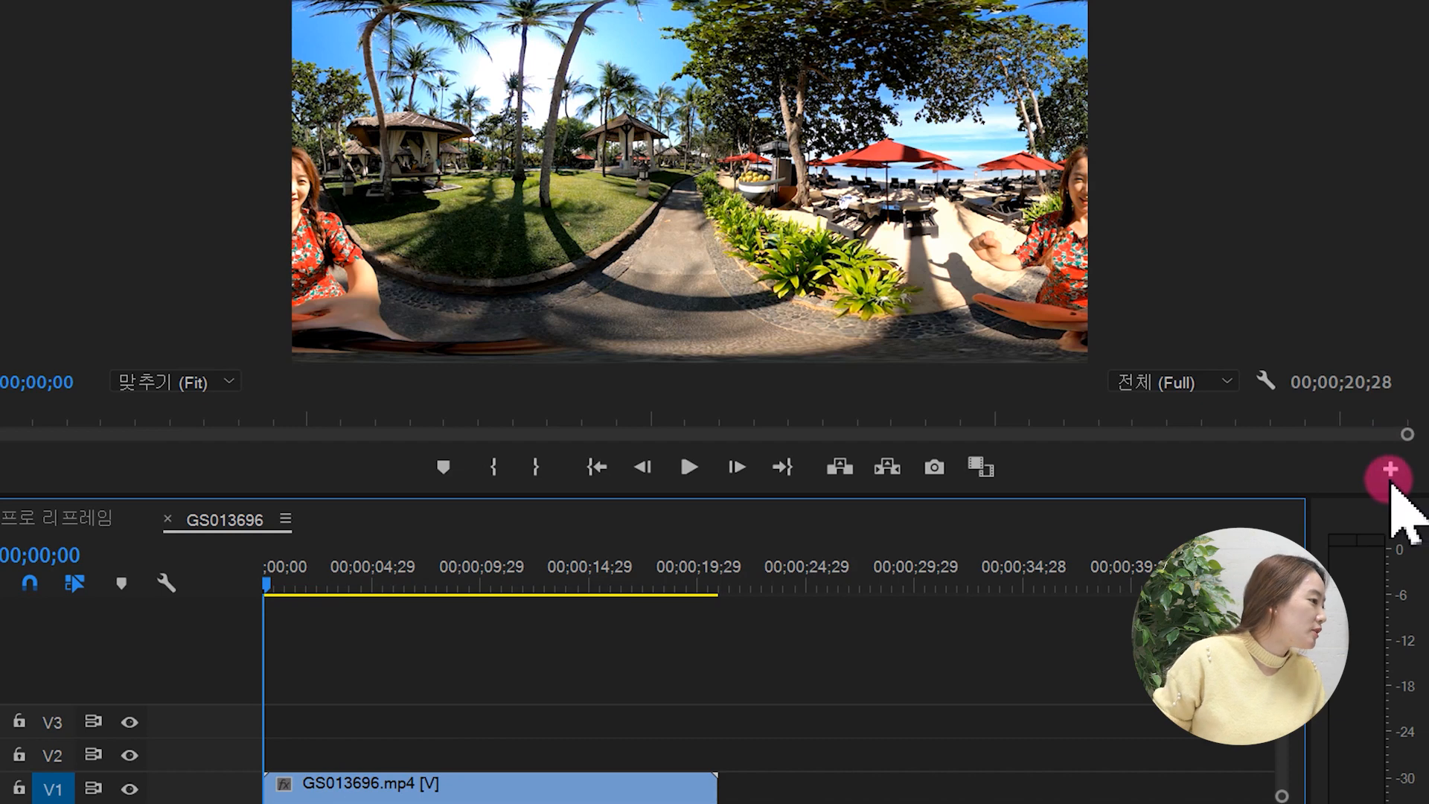
Add the Toggle VR Video Display control to the Program monitor's transport controls.
{"action": "left_click", "coordinate": [1390, 471]}
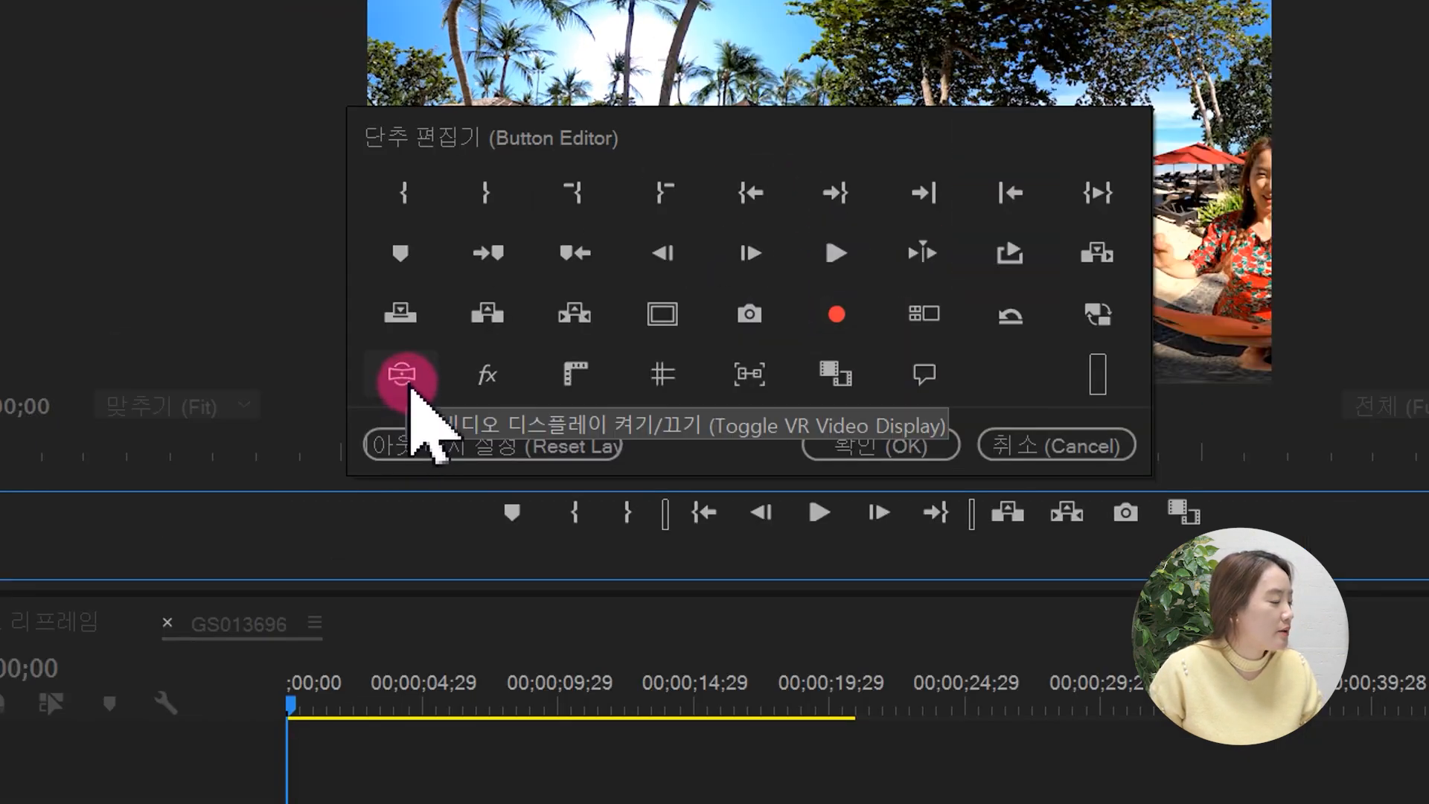
{"action": "left_click_drag", "start_coordinate": [410, 389], "coordinate": [790, 533]}
{"action": "left_click", "coordinate": [908, 480]}
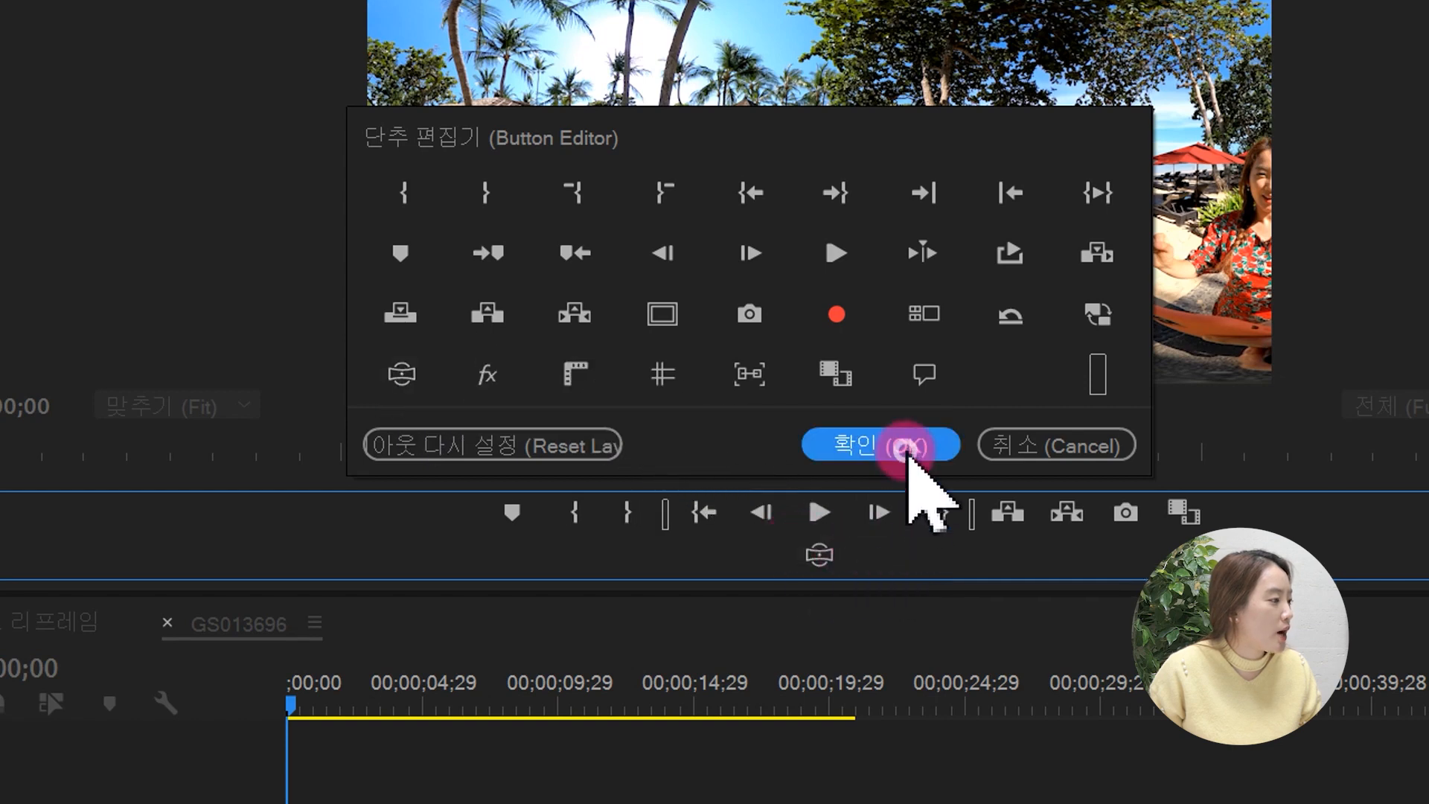
Turn on the VR video display, enlarge the Program monitor and look around the 360-degree scene.
{"action": "left_click", "coordinate": [819, 555]}
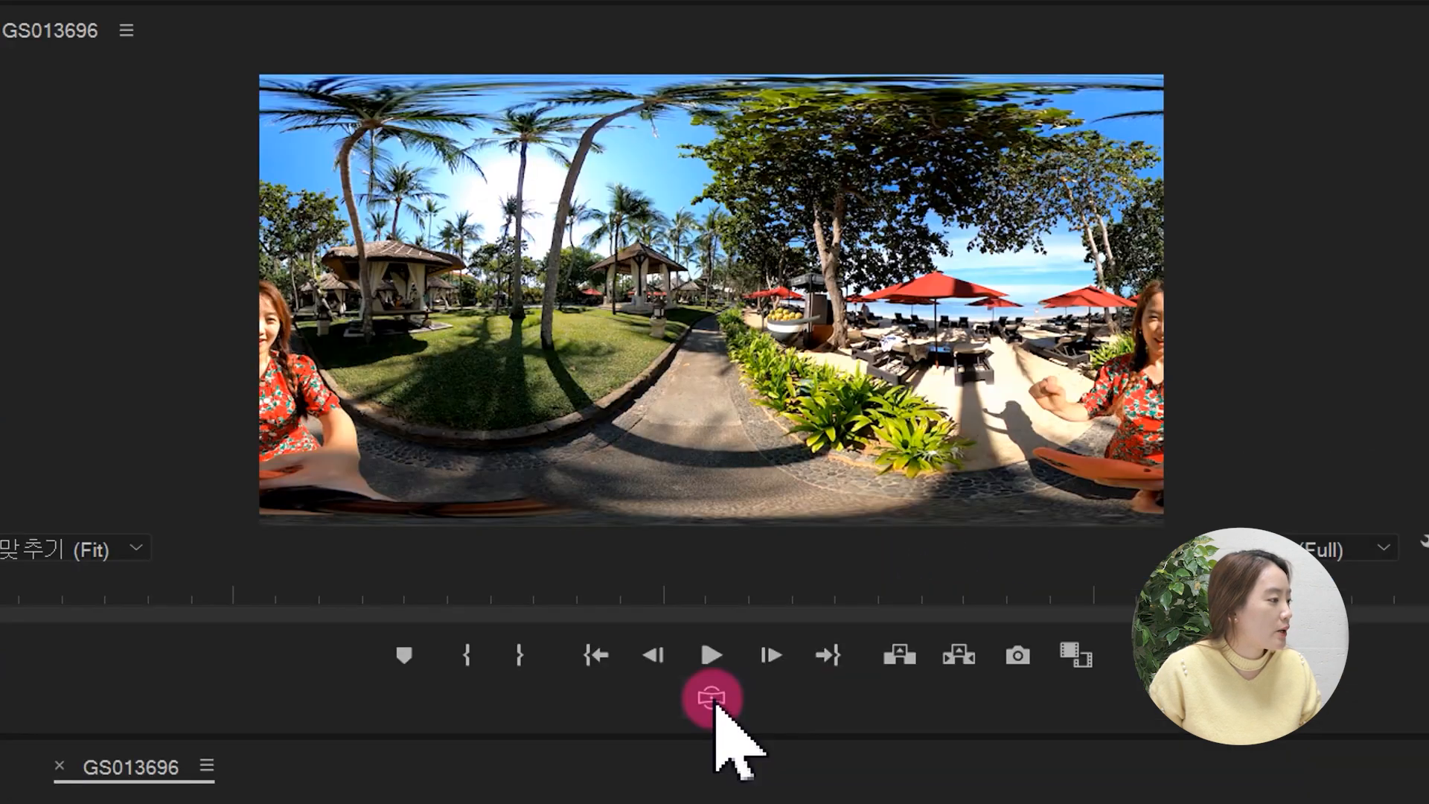
{"action": "left_click", "coordinate": [713, 698]}
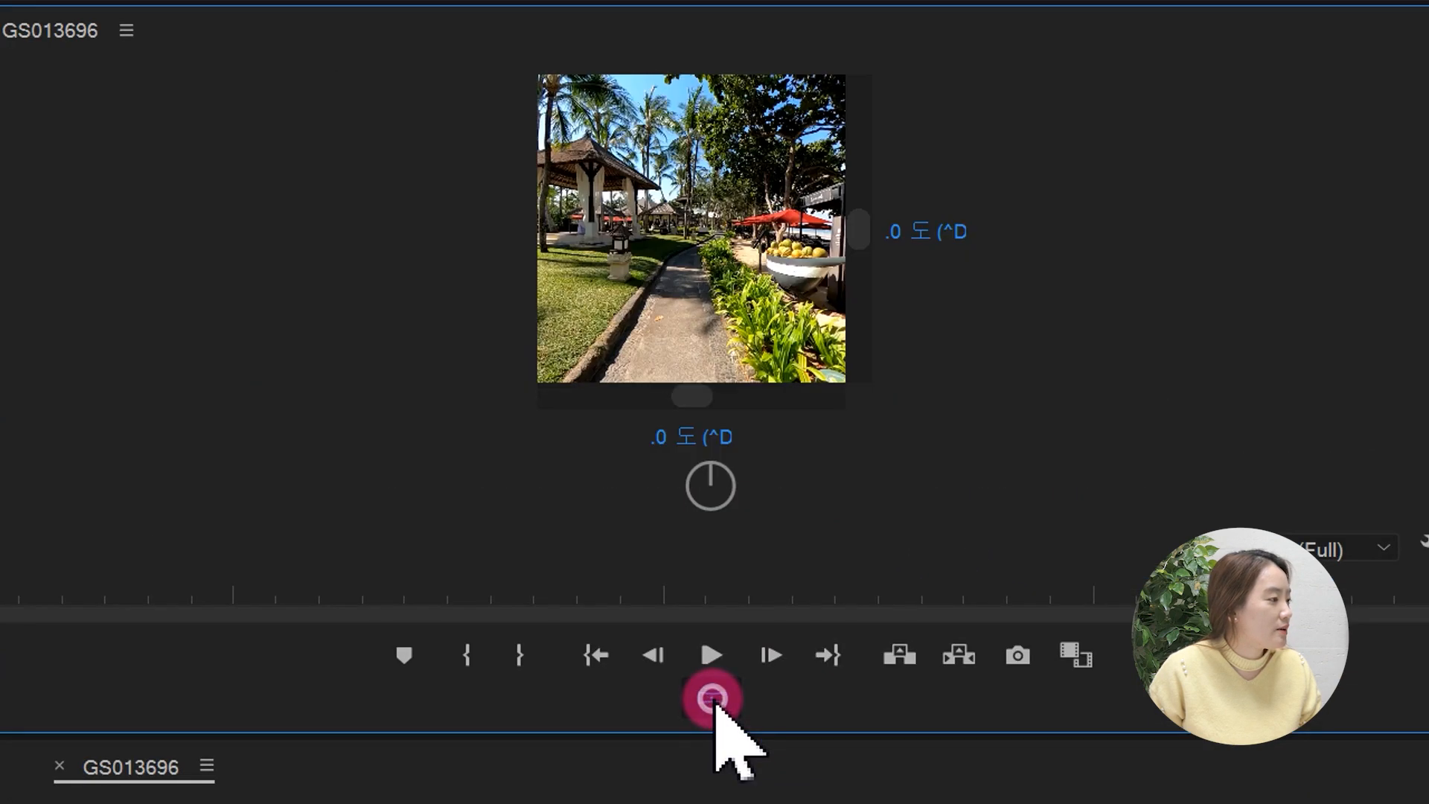
{"action": "left_click_drag", "start_coordinate": [740, 305], "coordinate": [636, 316]}
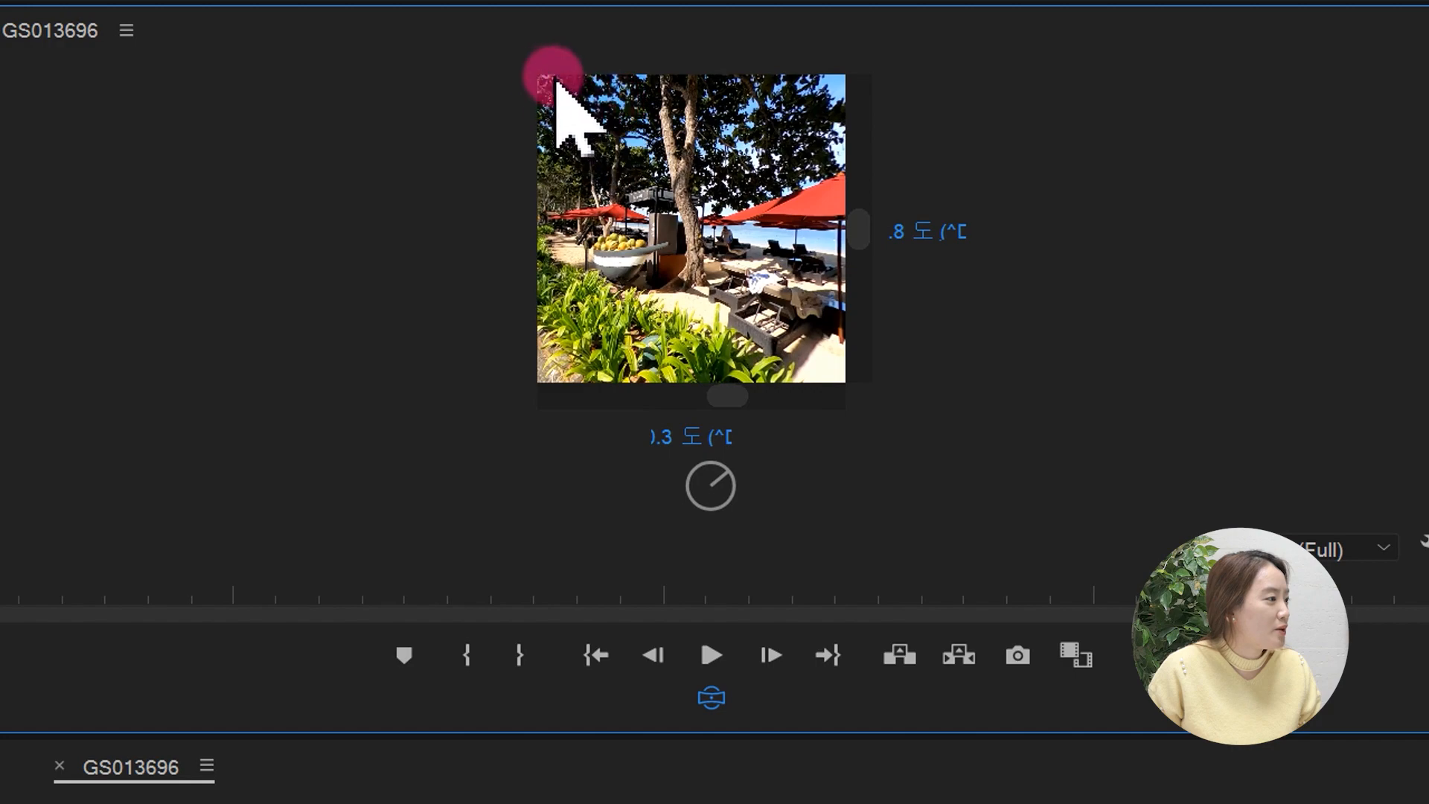
{"action": "left_click_drag", "start_coordinate": [594, 736], "coordinate": [596, 803]}
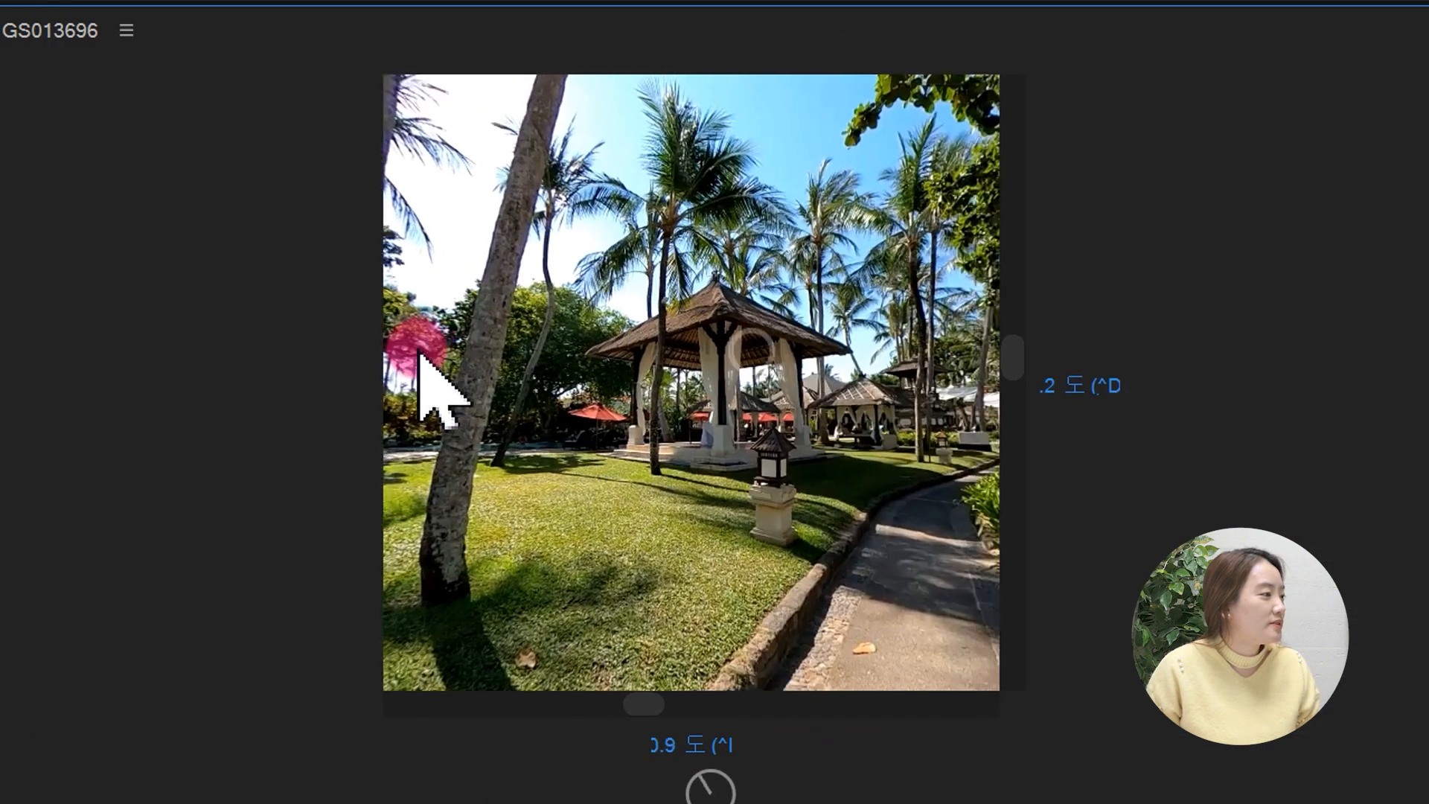
{"action": "left_click_drag", "start_coordinate": [422, 350], "coordinate": [374, 353]}
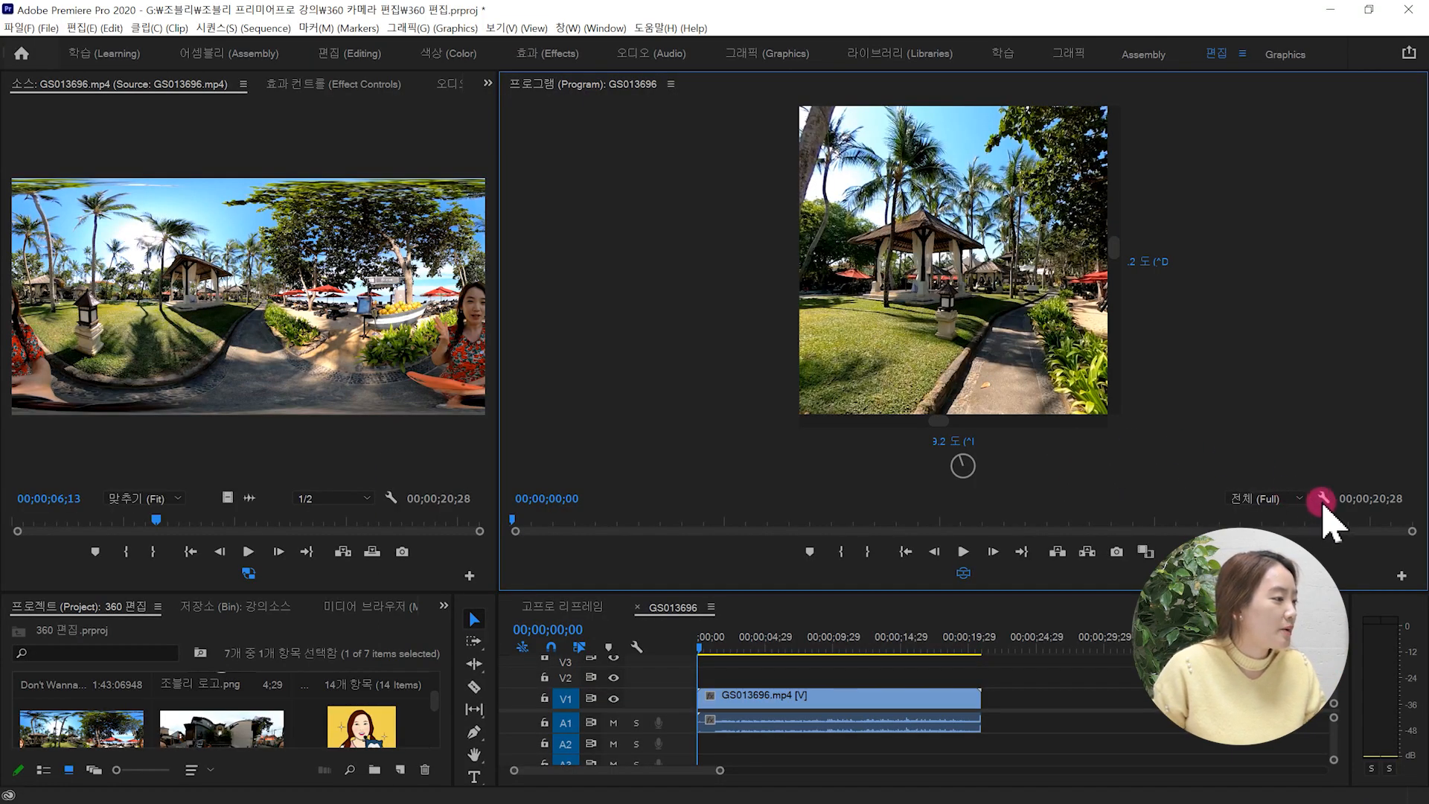
Set the VR video monitor view to 160 degrees horizontal and 90 degrees vertical.
{"action": "left_click", "coordinate": [1322, 500]}
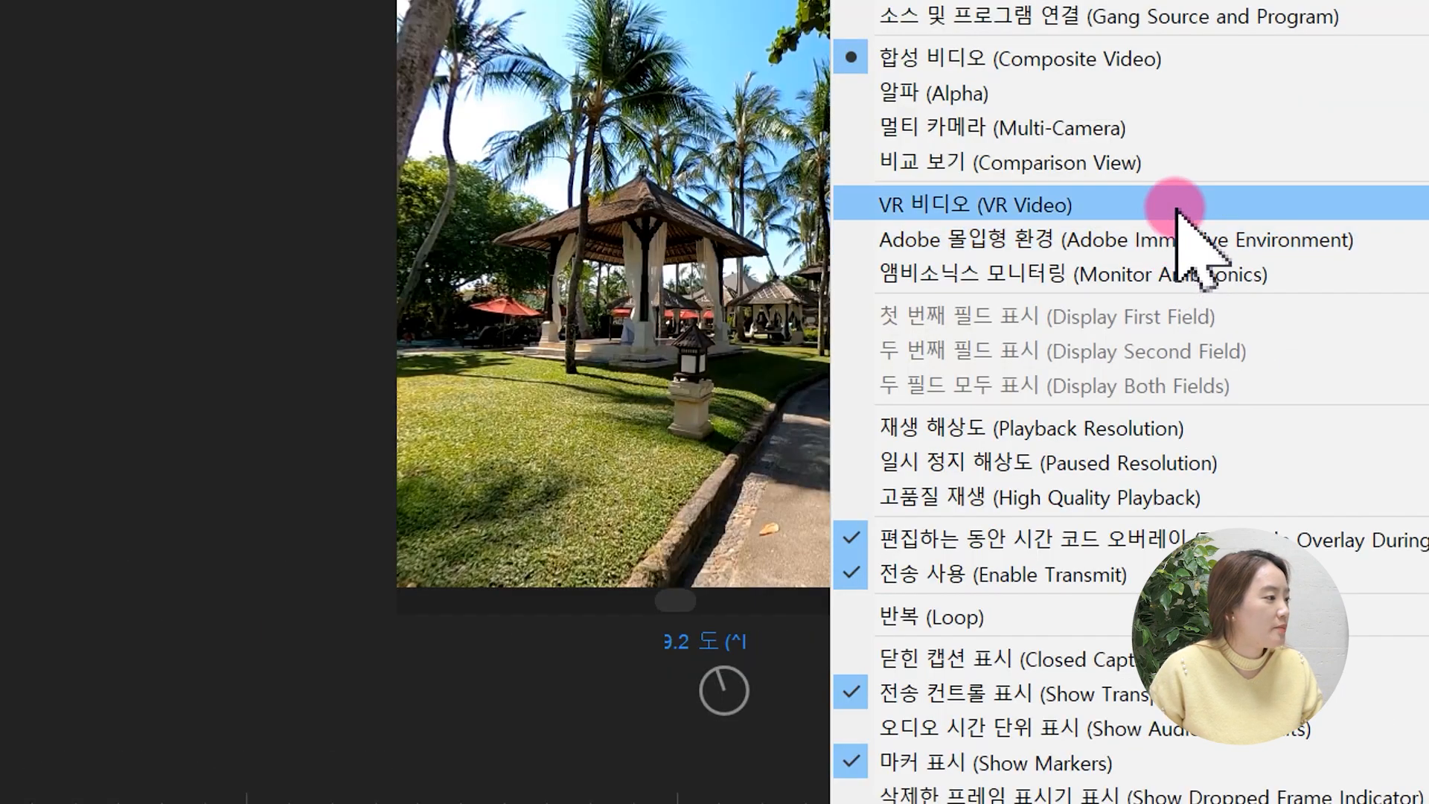
{"action": "mouse_move", "coordinate": [1189, 226]}
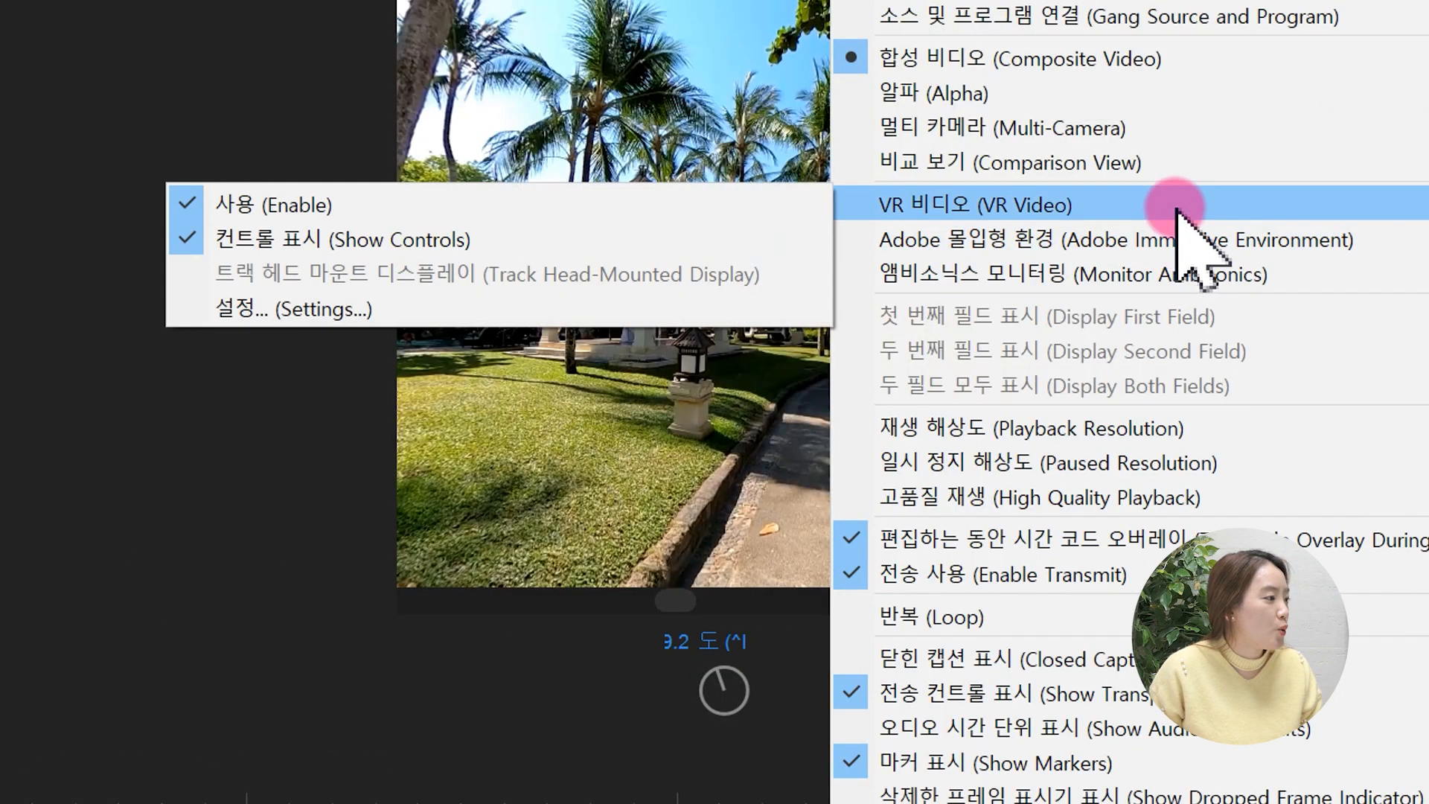
{"action": "left_click", "coordinate": [595, 322]}
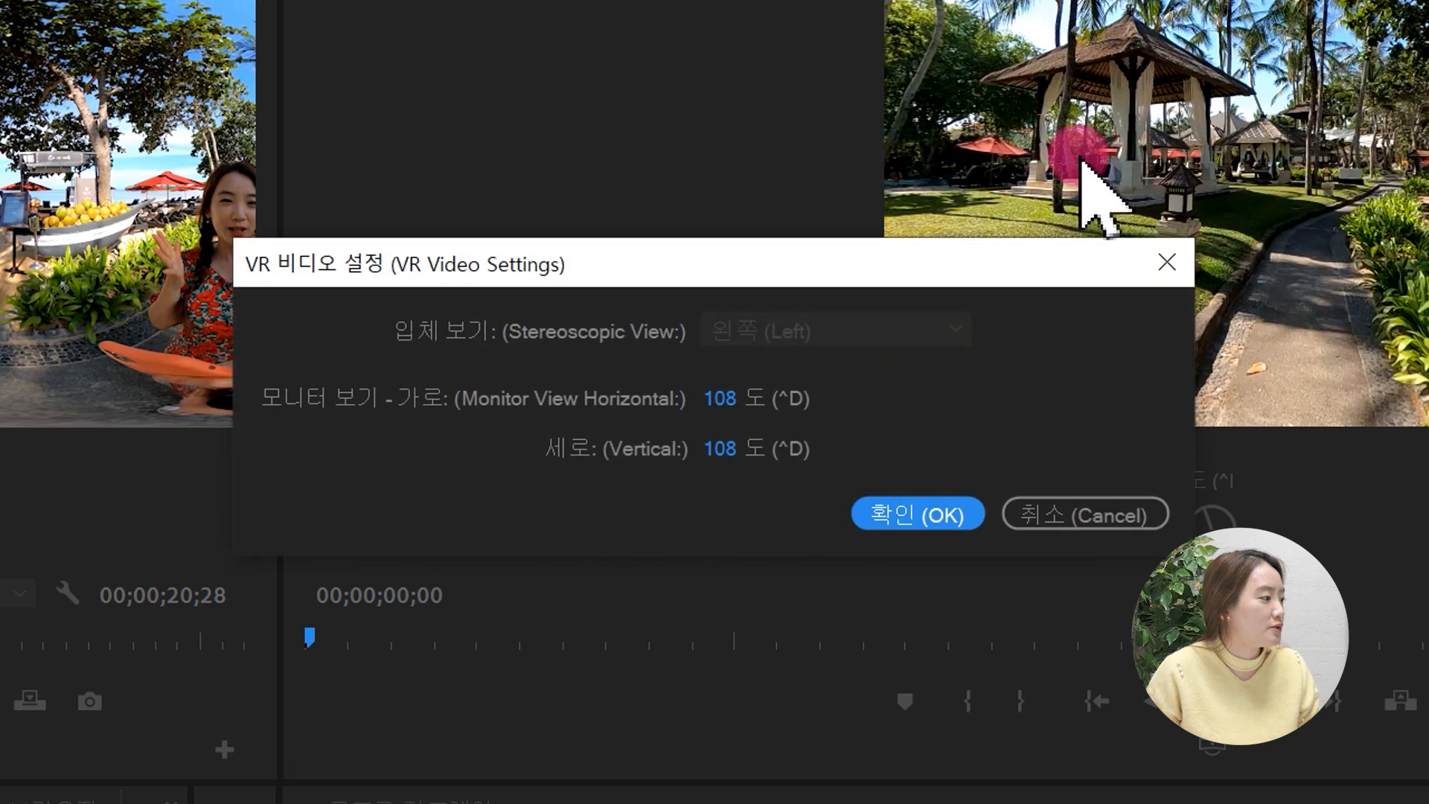
{"action": "key", "text": "Tab"}
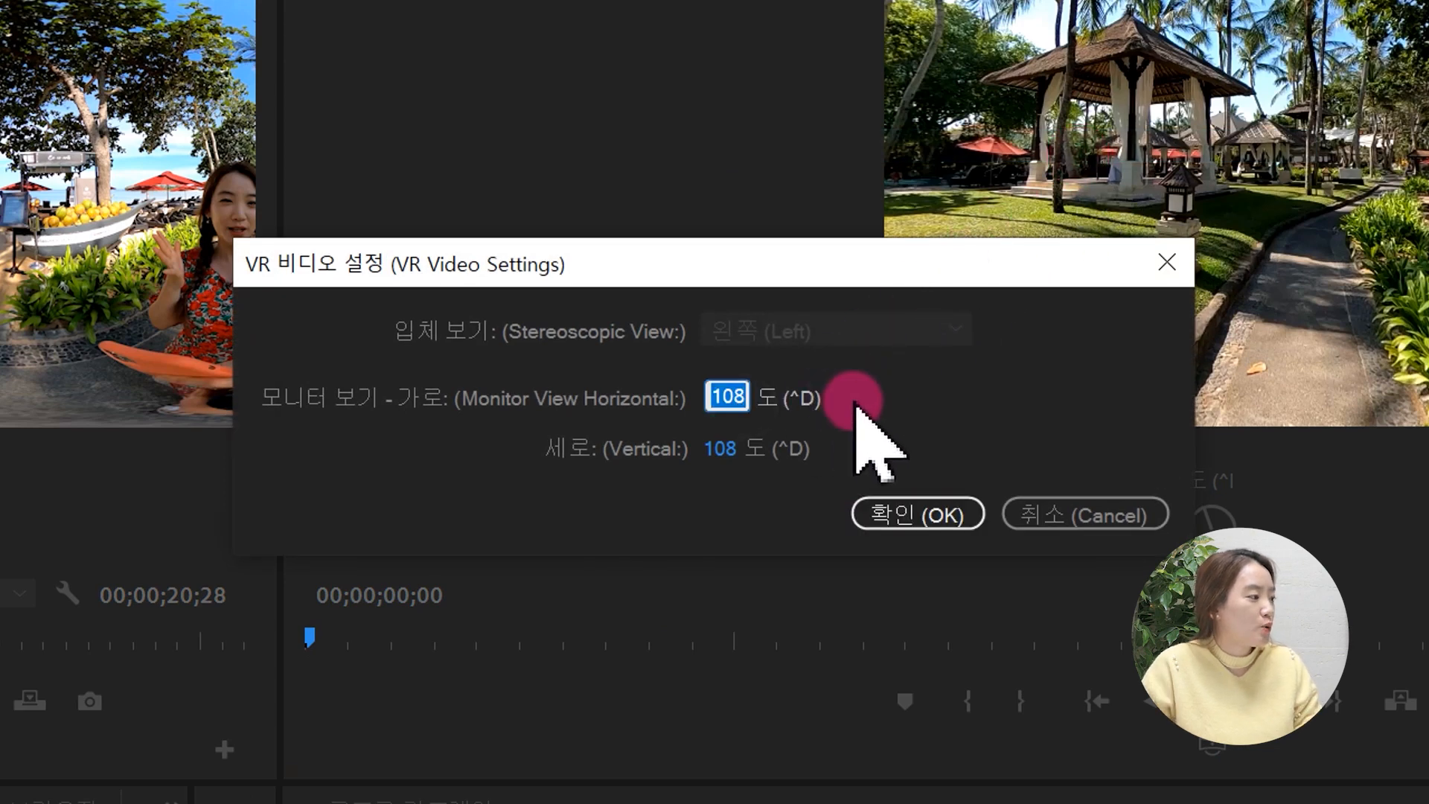
{"action": "type", "text": "160"}
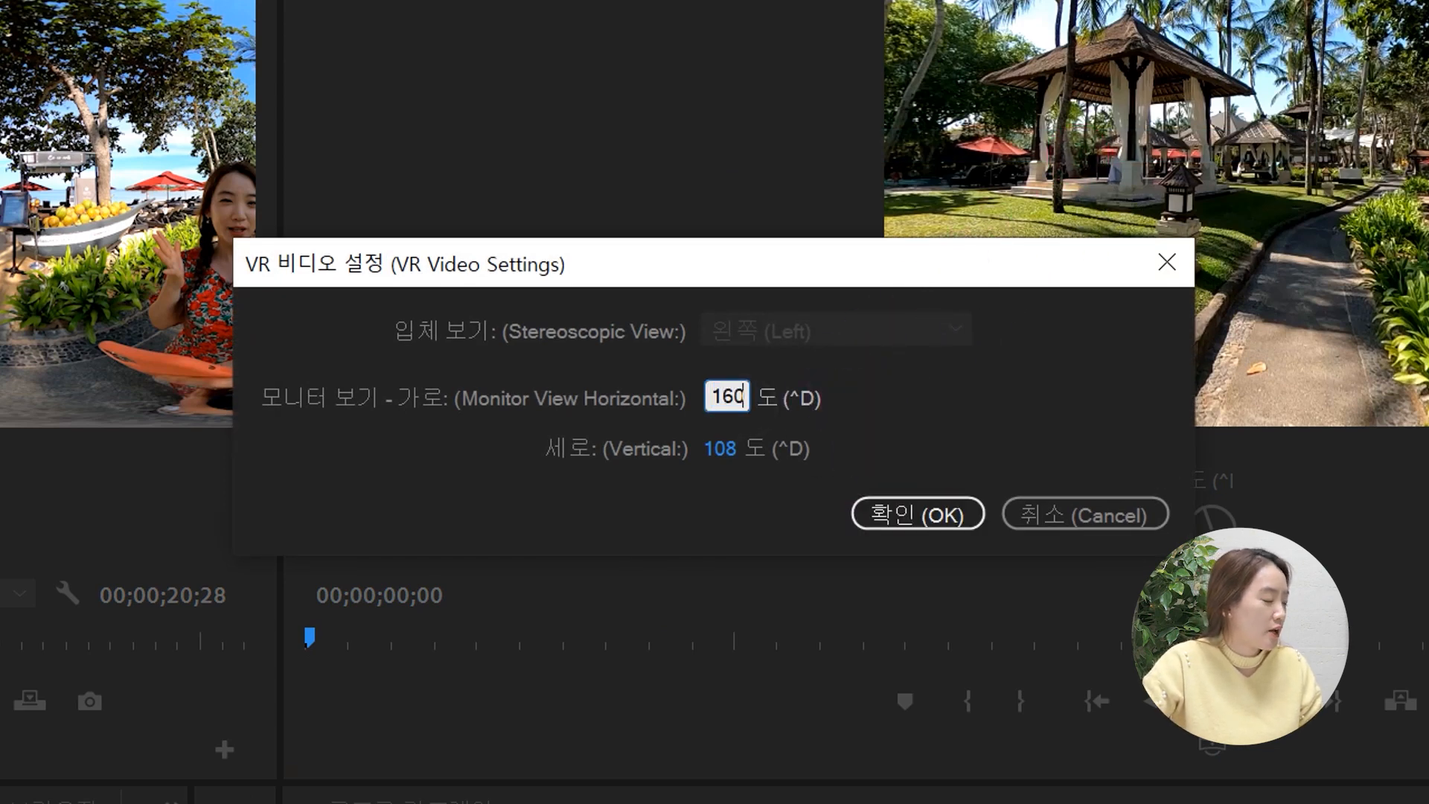
{"action": "key", "text": "Tab"}
{"action": "type", "text": "90"}
{"action": "left_click", "coordinate": [938, 417]}
{"action": "left_click", "coordinate": [930, 521]}
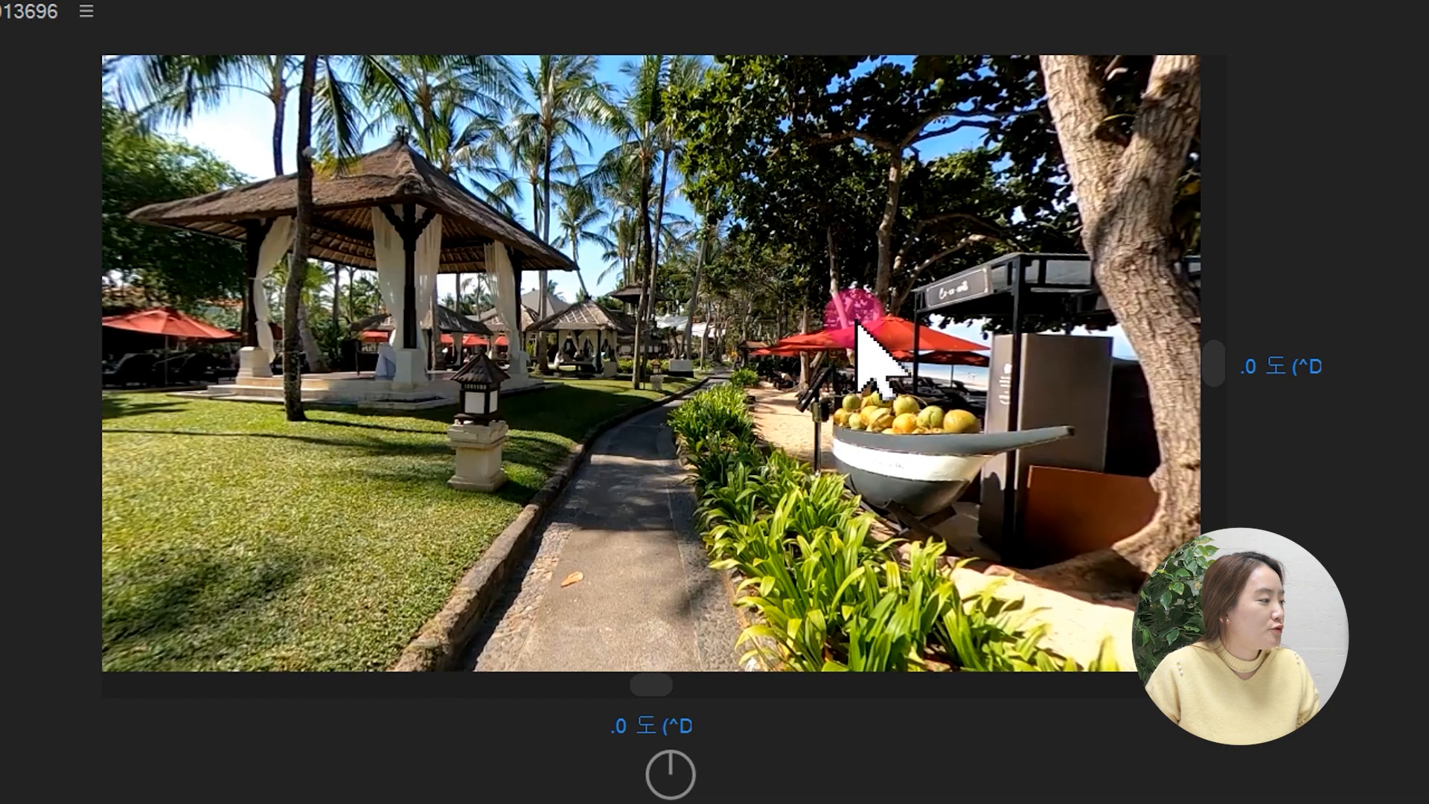
Look around the widened VR view by rotating the picture and adjusting its horizontal and vertical angles.
{"action": "left_click_drag", "start_coordinate": [1090, 214], "coordinate": [893, 249]}
{"action": "mouse_move", "coordinate": [530, 341]}
{"action": "left_mouse_down"}
{"action": "mouse_move", "coordinate": [1040, 504]}
{"action": "mouse_move", "coordinate": [1002, 584]}
{"action": "mouse_move", "coordinate": [890, 609]}
{"action": "mouse_move", "coordinate": [757, 408]}
{"action": "mouse_move", "coordinate": [719, 454]}
{"action": "left_mouse_up"}
{"action": "left_click_drag", "start_coordinate": [629, 728], "coordinate": [697, 729]}
{"action": "left_click_drag", "start_coordinate": [1268, 373], "coordinate": [1229, 373]}
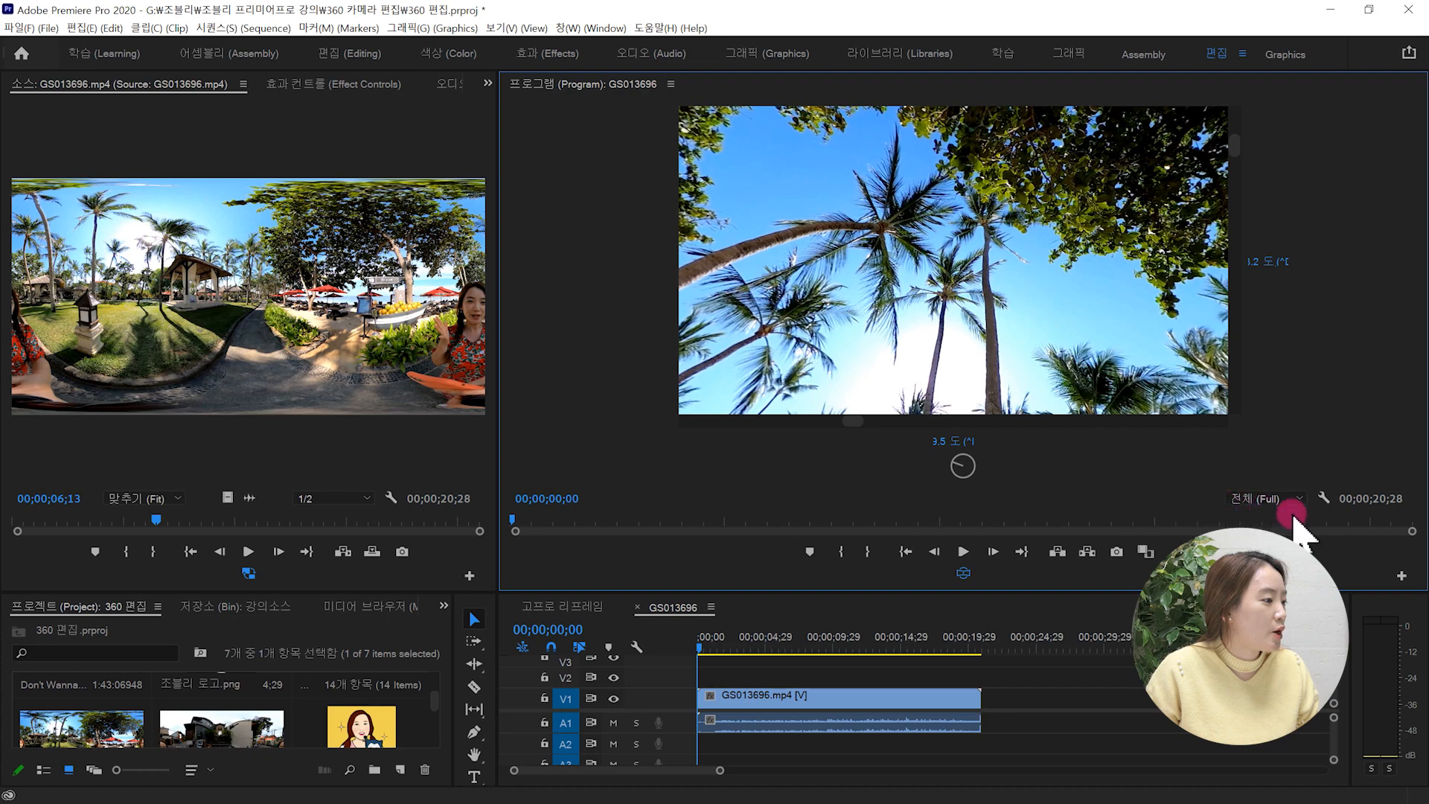
Hide the VR video controls in the Program monitor and look around the scene without them.
{"action": "left_click", "coordinate": [1325, 501]}
{"action": "left_click", "coordinate": [1200, 267]}
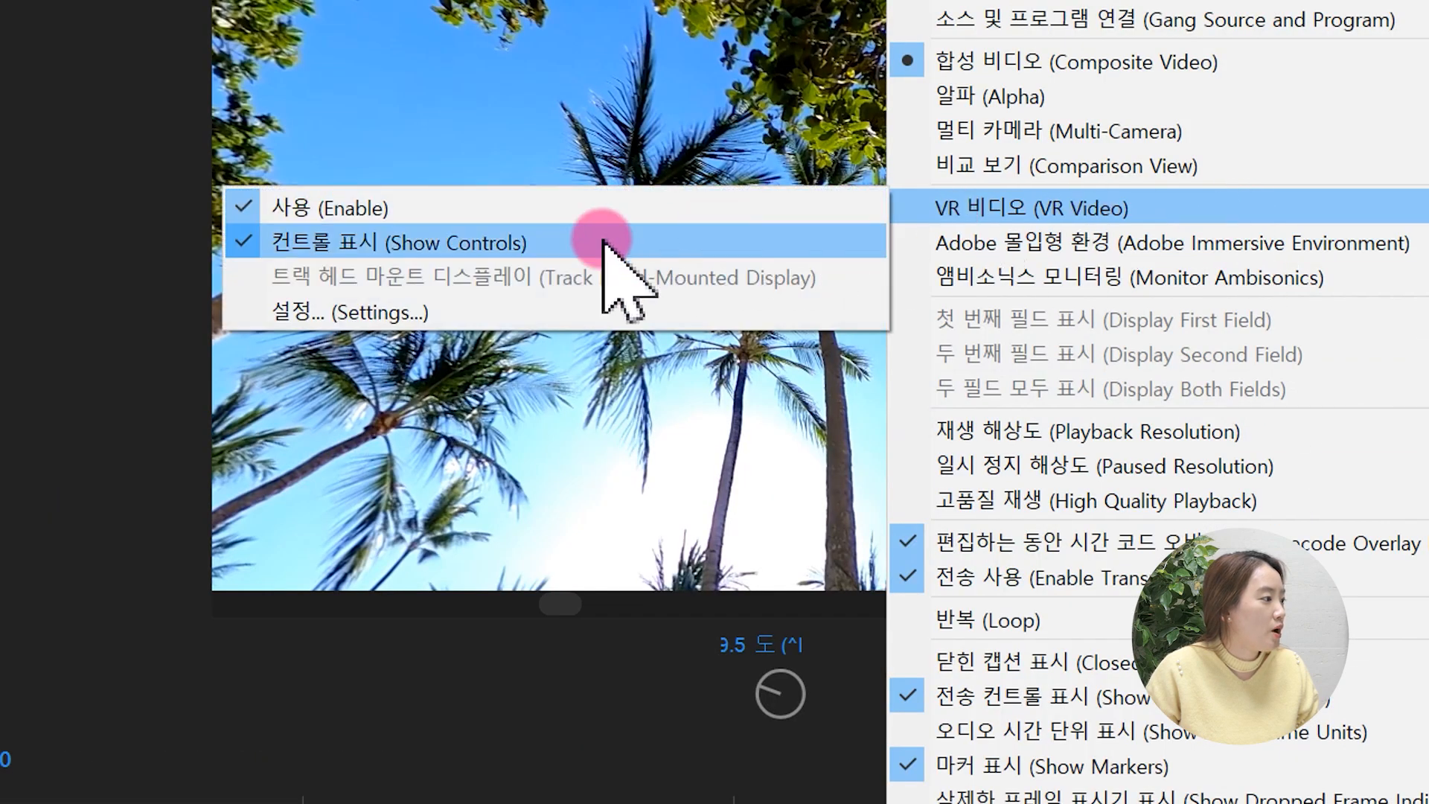
{"action": "left_click", "coordinate": [354, 243]}
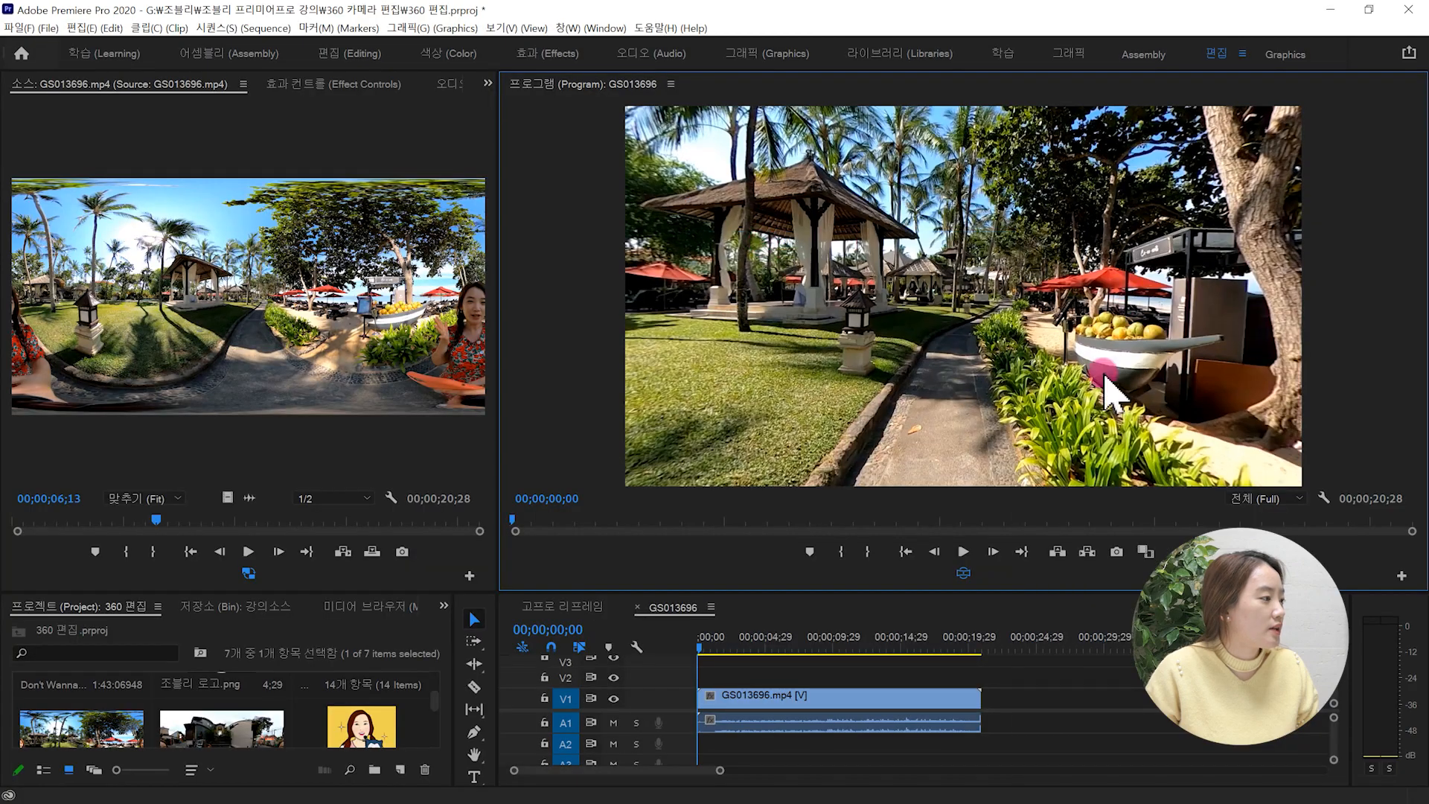
{"action": "left_click_drag", "start_coordinate": [1116, 358], "coordinate": [1005, 485]}
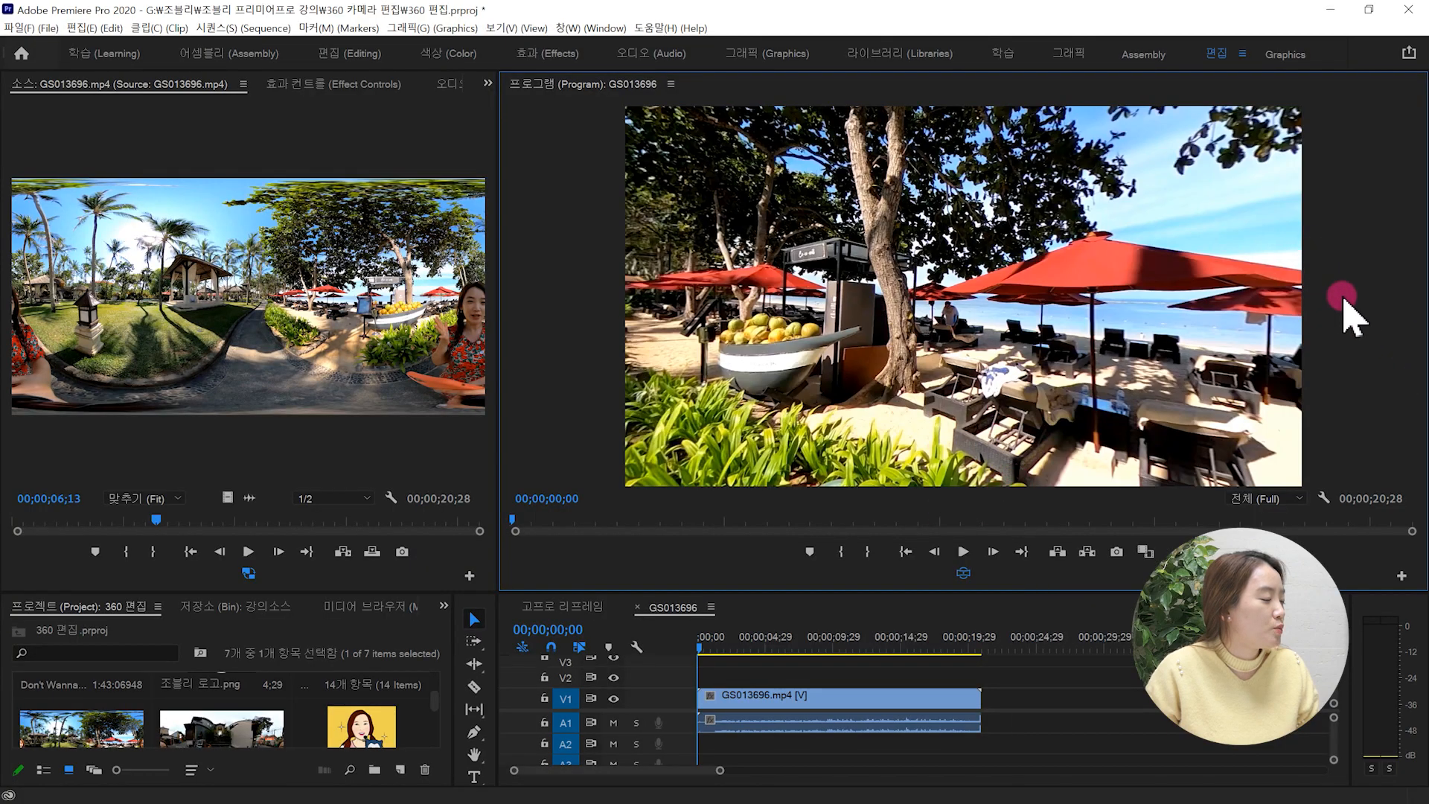
{"action": "left_click_drag", "start_coordinate": [1189, 319], "coordinate": [938, 327]}
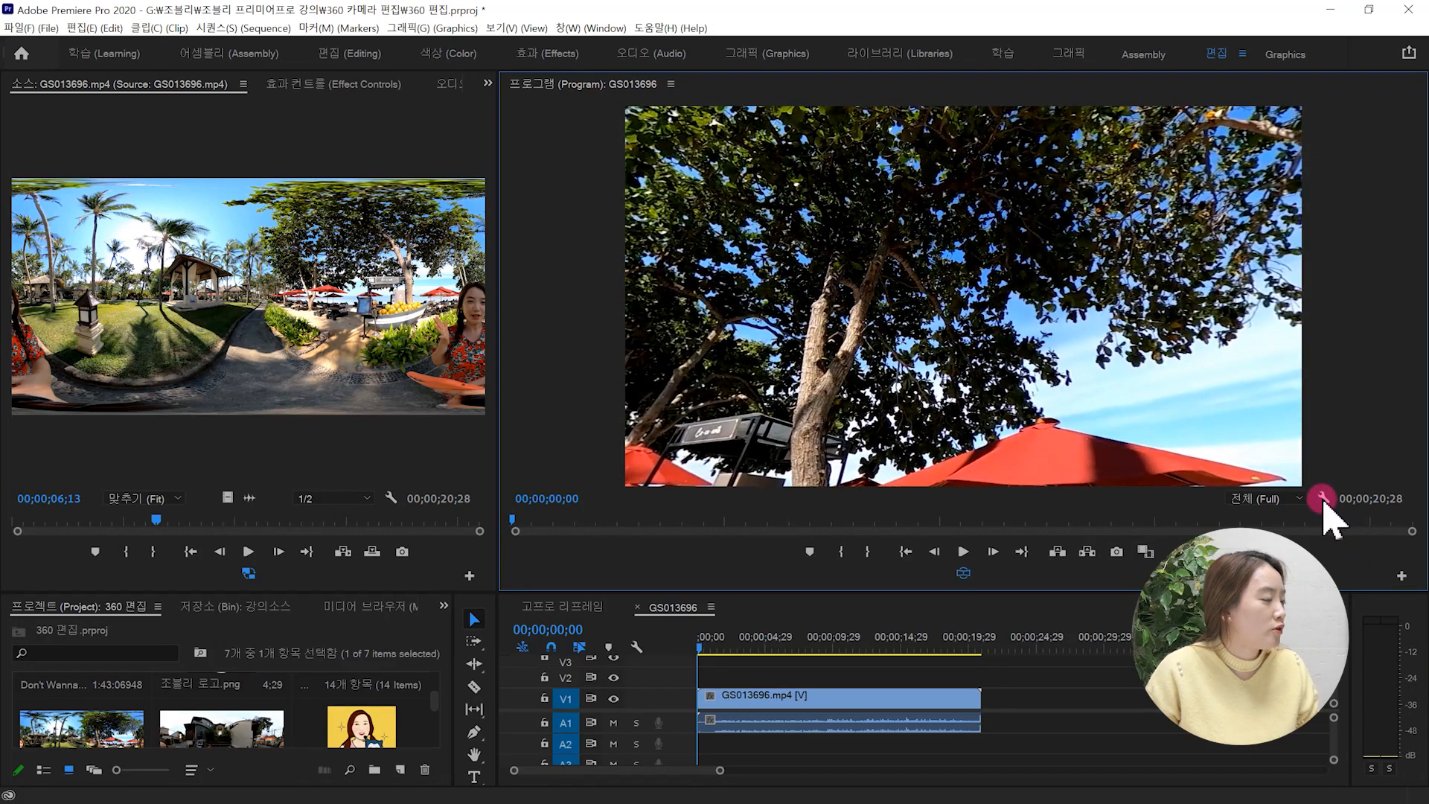
Show the VR video controls in the Program monitor again.
{"action": "left_click", "coordinate": [1324, 498]}
{"action": "mouse_move", "coordinate": [1256, 227]}
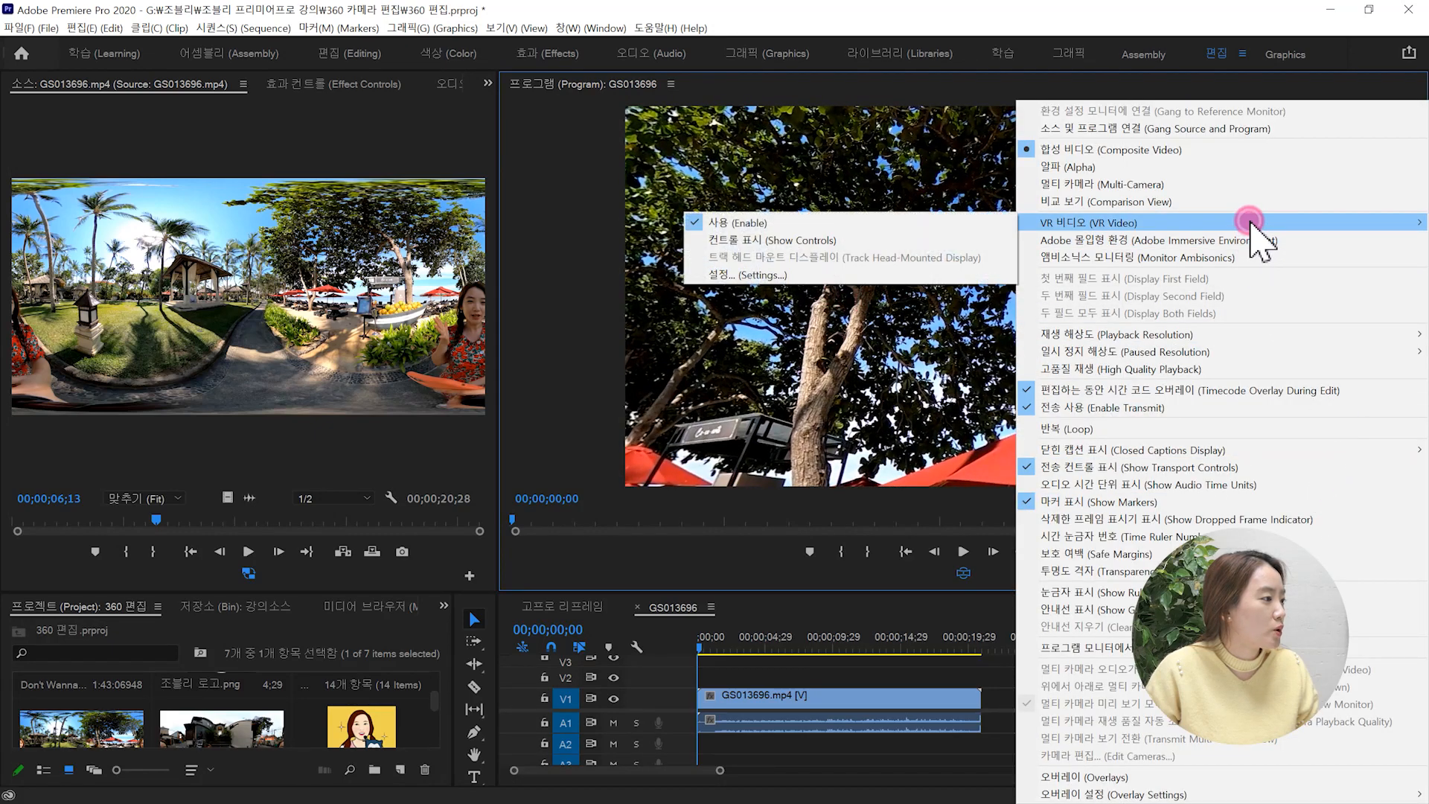
{"action": "left_click", "coordinate": [924, 240]}
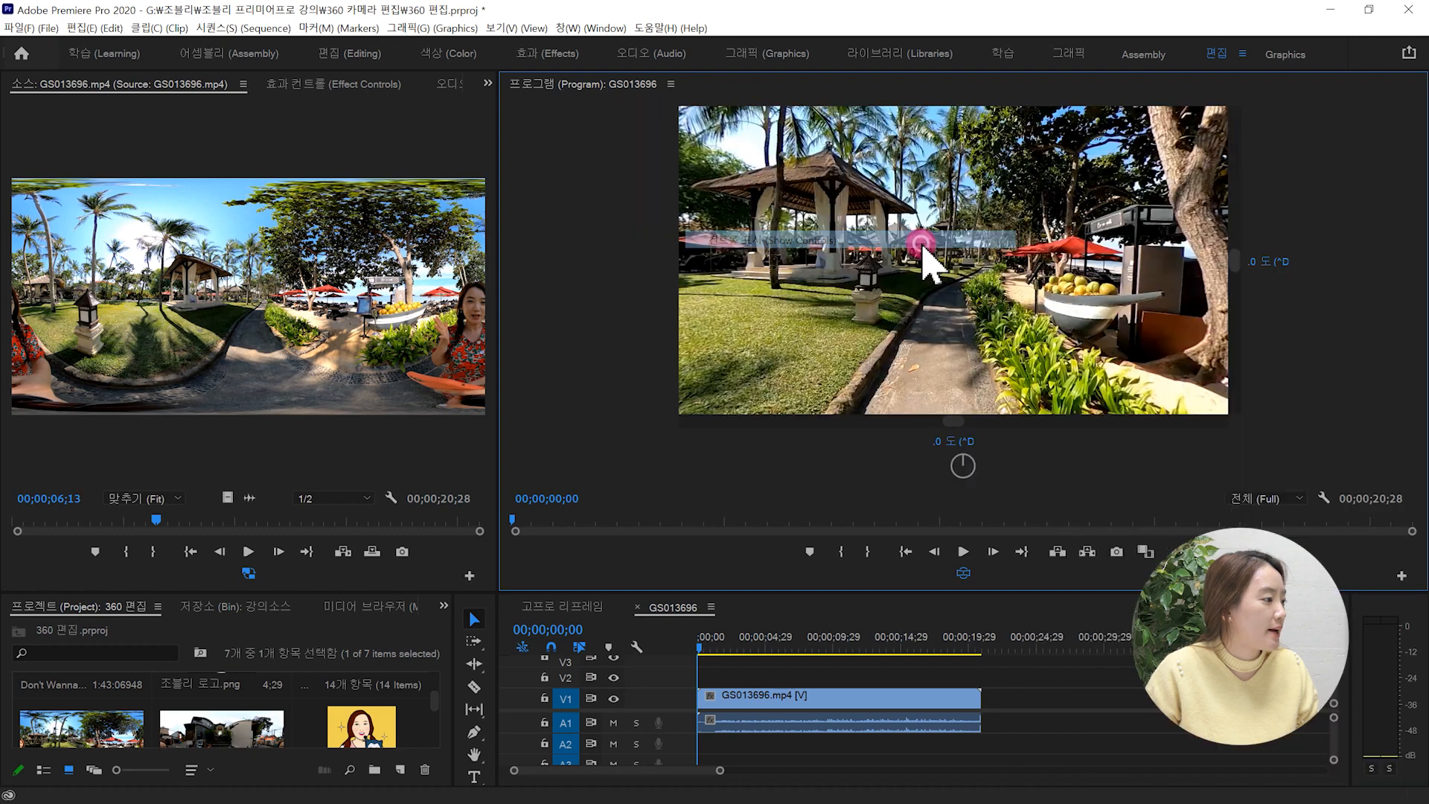
Enlarge the timeline area so that more of the GS013696 sequence's tracks fit.
{"action": "left_click", "coordinate": [748, 695]}
{"action": "left_click_drag", "start_coordinate": [726, 631], "coordinate": [650, 668]}
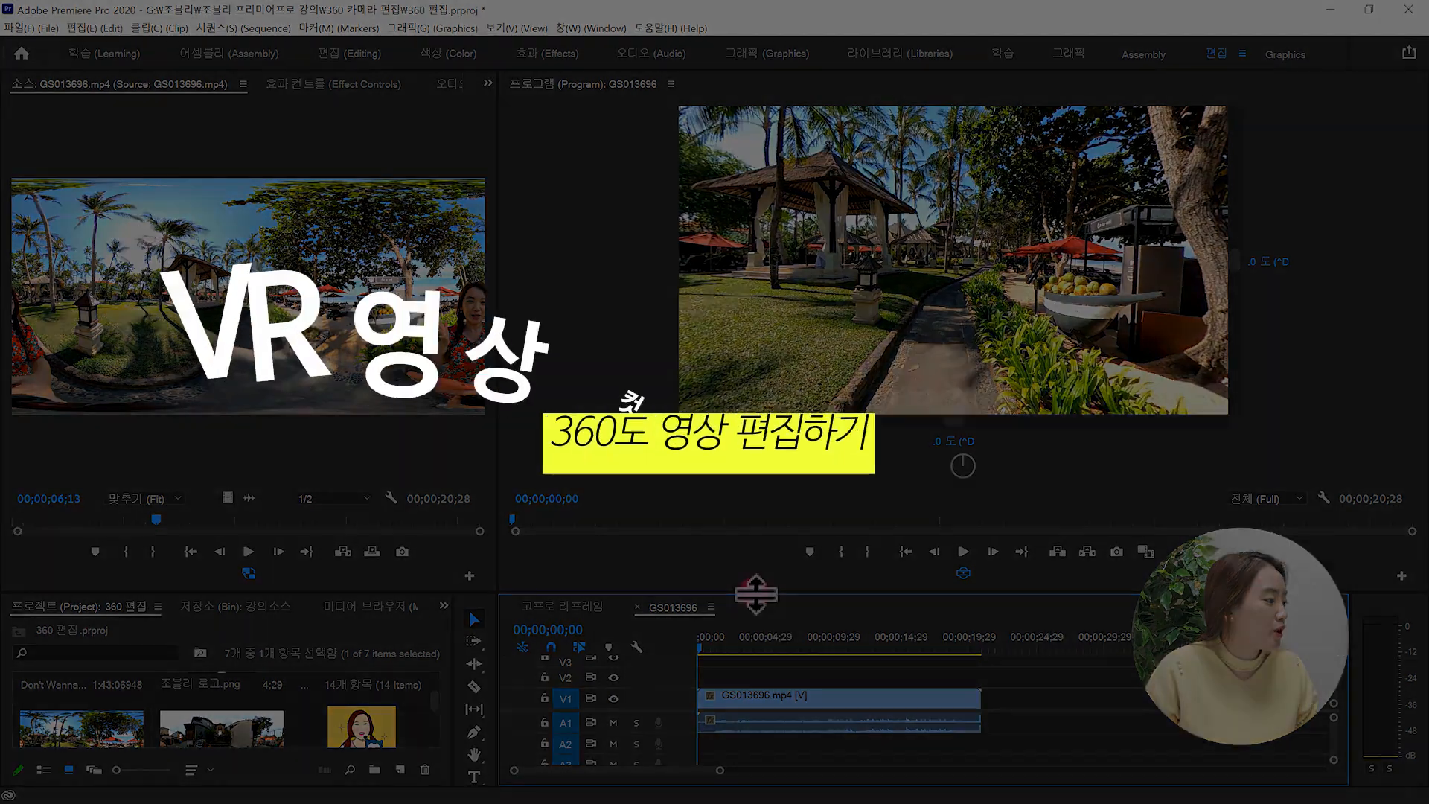
{"action": "left_click_drag", "start_coordinate": [754, 593], "coordinate": [740, 457]}
Split the GS013696.mp4 clip in the timeline at 00;00;02;00.
{"action": "left_click_drag", "start_coordinate": [701, 594], "coordinate": [730, 606]}
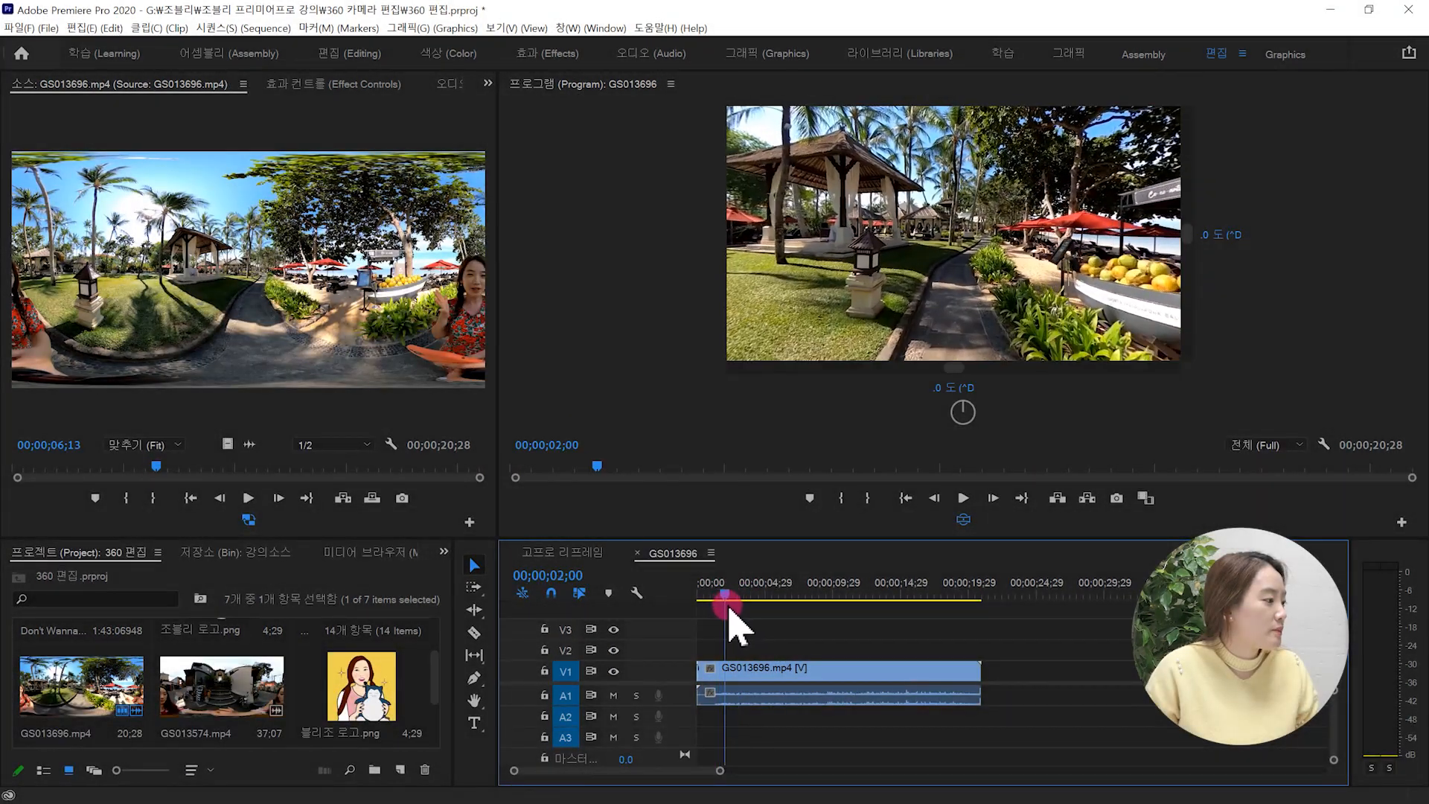
{"action": "left_click", "coordinate": [746, 666]}
{"action": "key", "text": "ctrl+k"}
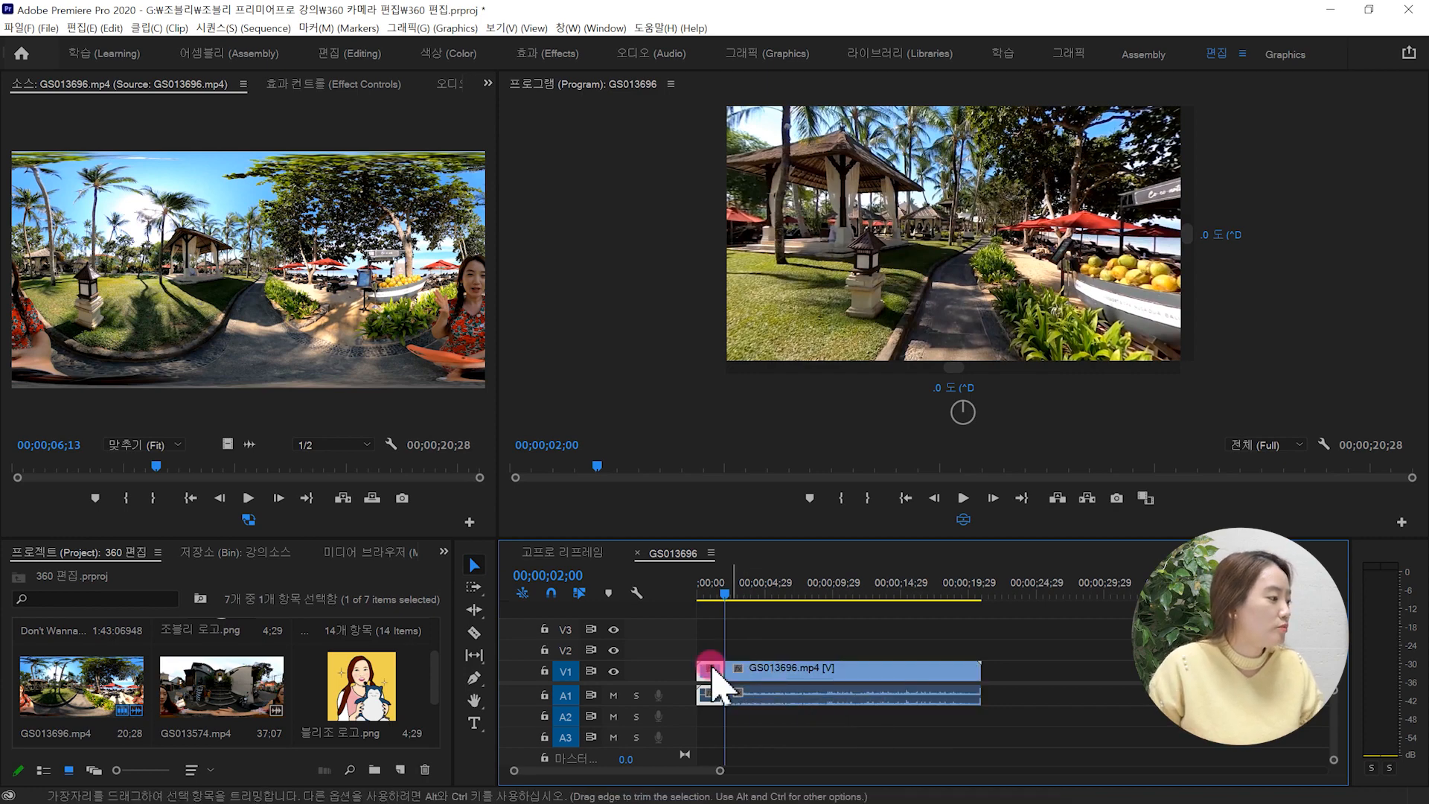
Split the clip again at 00;00;08;14, ripple delete the section between the two cuts and check the result.
{"action": "left_click_drag", "start_coordinate": [734, 582], "coordinate": [813, 587]}
{"action": "left_click", "coordinate": [798, 667]}
{"action": "key", "text": "ctrl+k"}
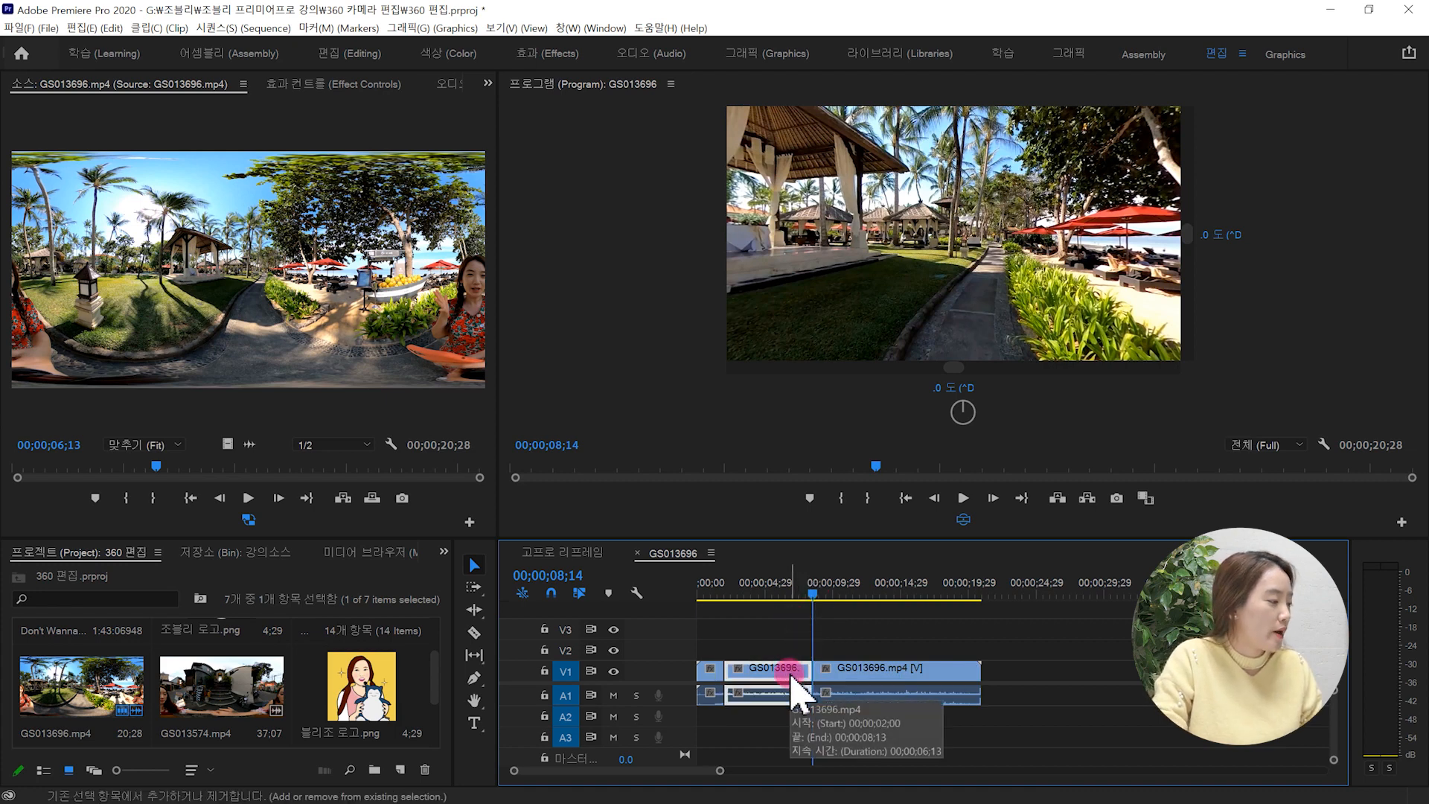
{"action": "key", "text": "shift+Delete"}
{"action": "left_click_drag", "start_coordinate": [752, 595], "coordinate": [767, 595]}
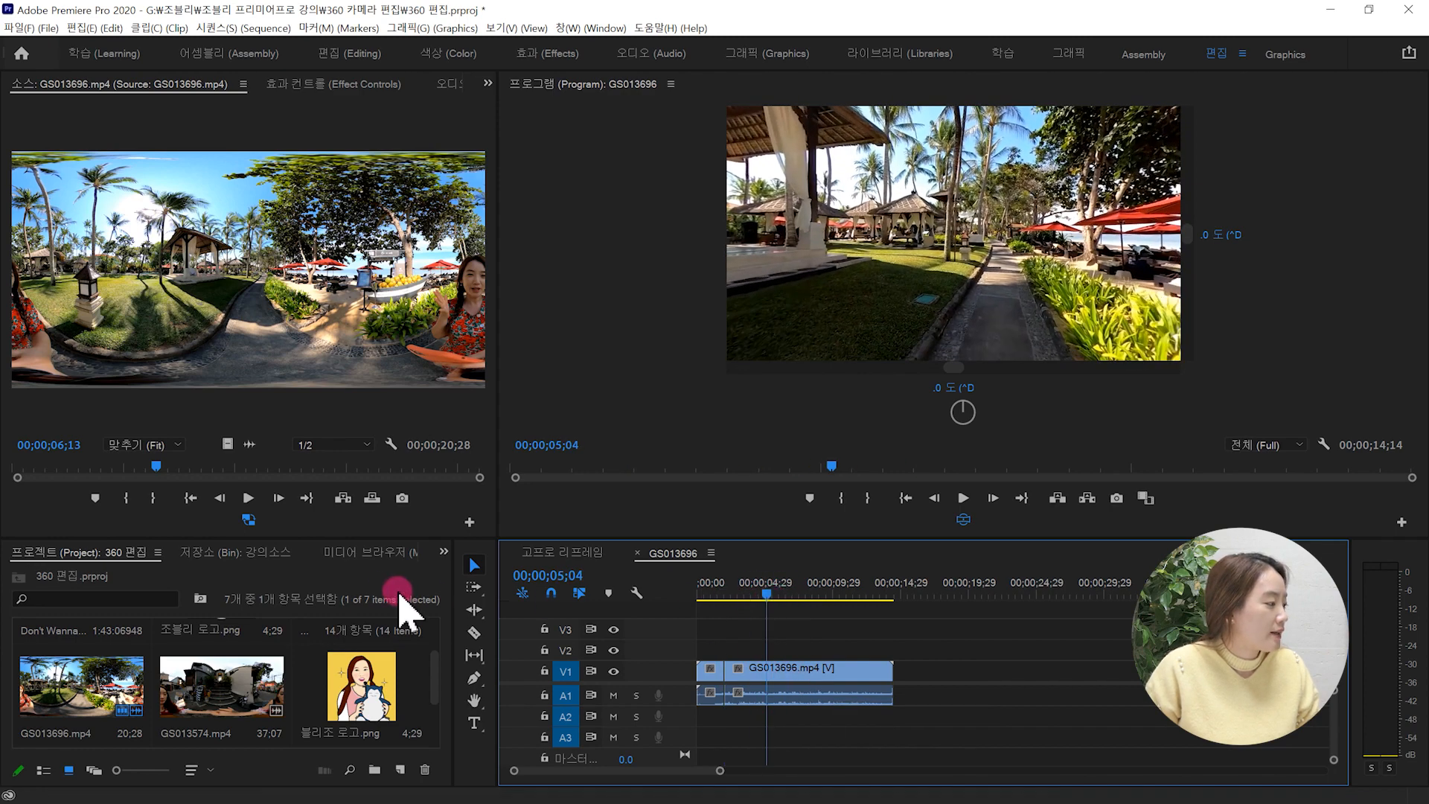
Add GS013574.mp4 to the sequence directly after the GS013696.mp4 clips on V1 and A1.
{"action": "left_click_drag", "start_coordinate": [373, 542], "coordinate": [373, 494]}
{"action": "left_click_drag", "start_coordinate": [431, 672], "coordinate": [421, 639]}
{"action": "left_click", "coordinate": [229, 668]}
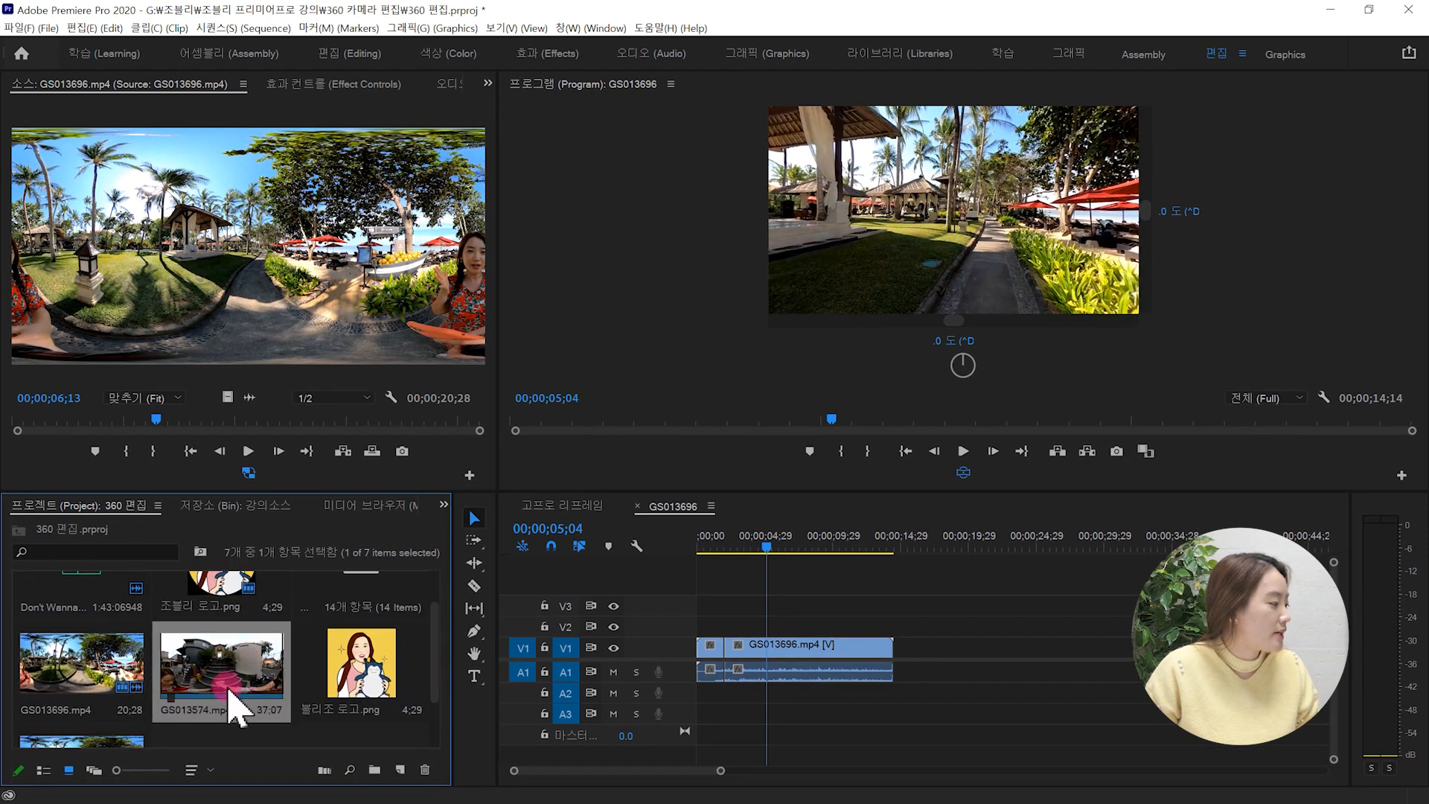
{"action": "left_click_drag", "start_coordinate": [309, 655], "coordinate": [904, 659]}
Split the GS013574.mp4 clip in the timeline at 00;00;26;26 and delete the section after the cut.
{"action": "left_click_drag", "start_coordinate": [914, 551], "coordinate": [1024, 549]}
{"action": "left_click_drag", "start_coordinate": [968, 223], "coordinate": [647, 179]}
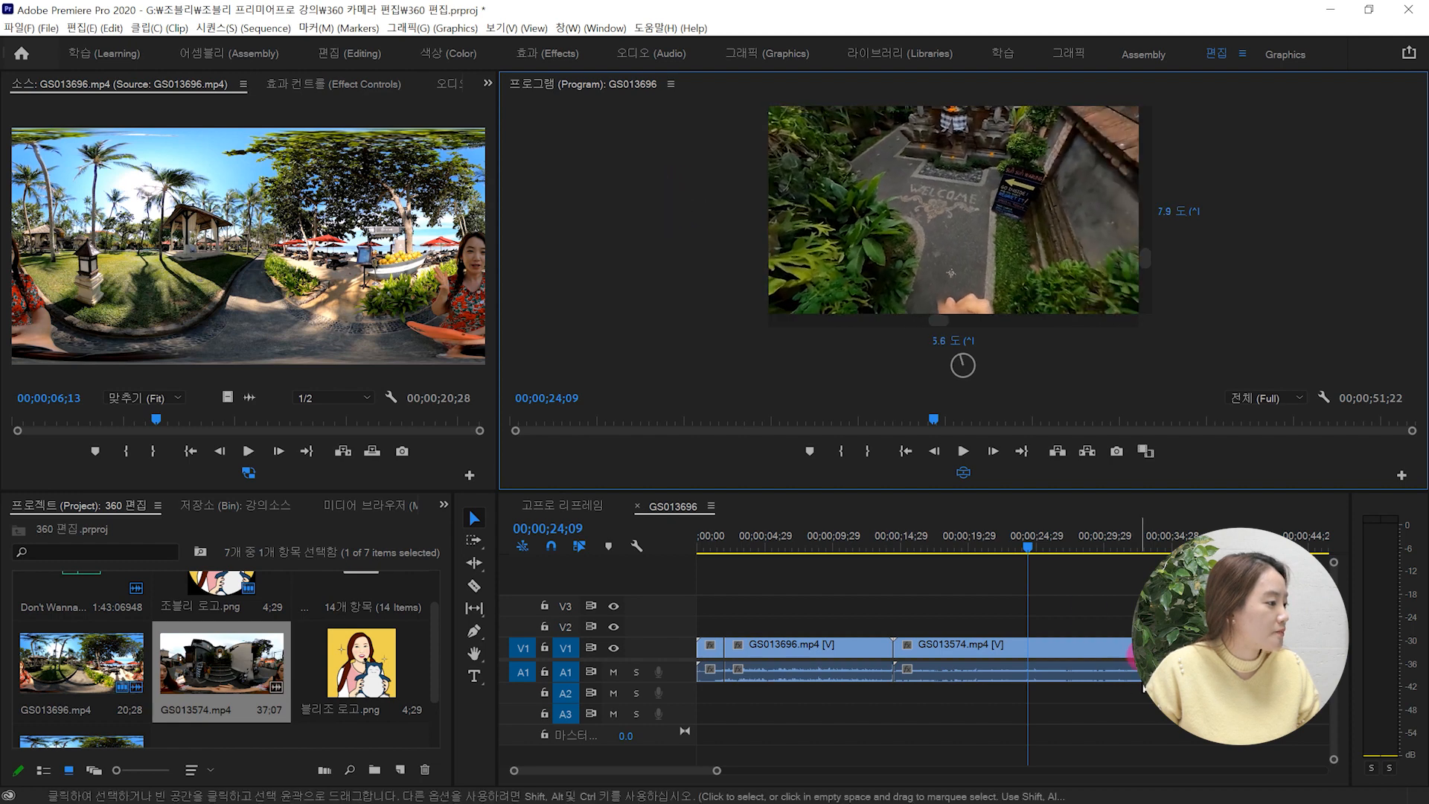
{"action": "left_click", "coordinate": [1110, 633]}
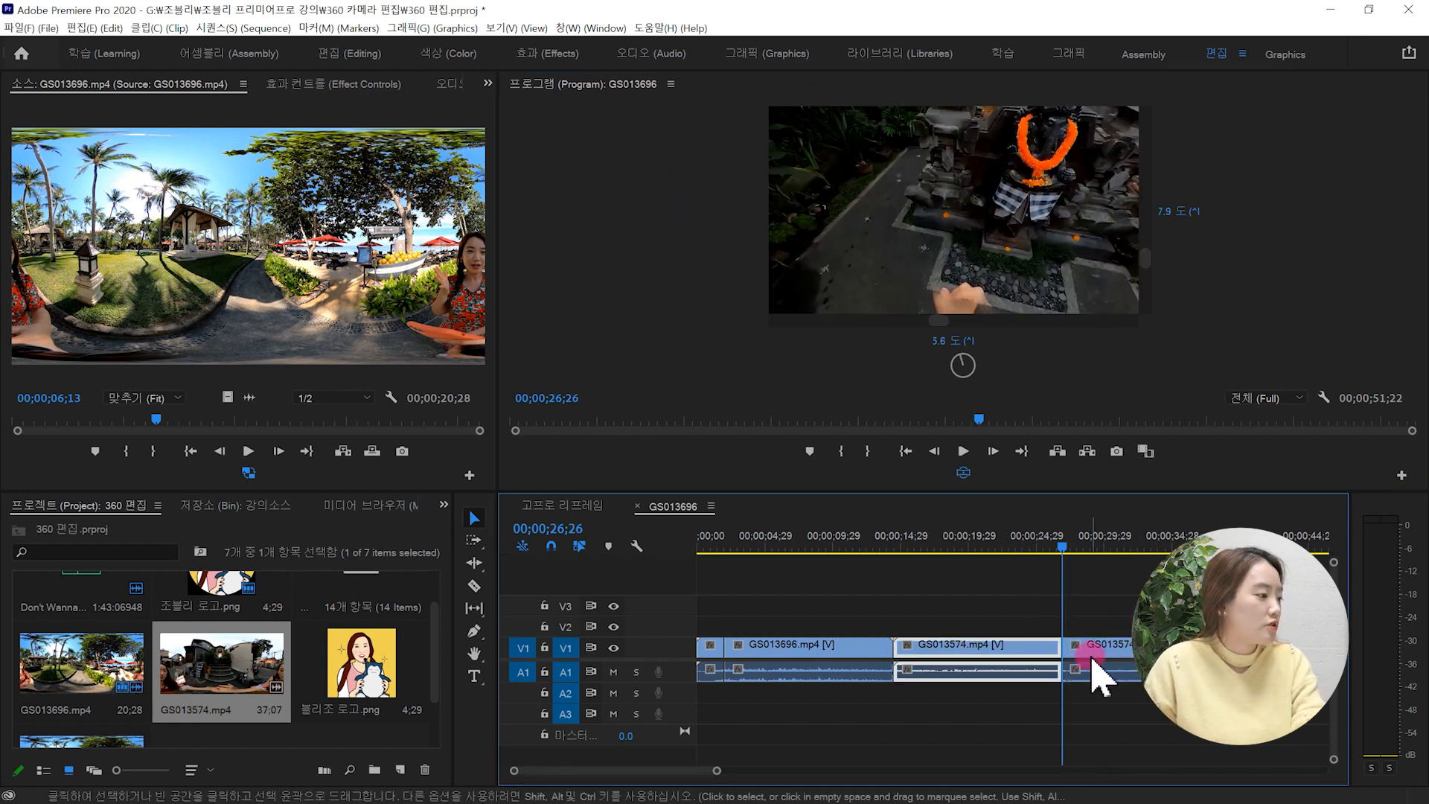
{"action": "left_click", "coordinate": [1099, 659]}
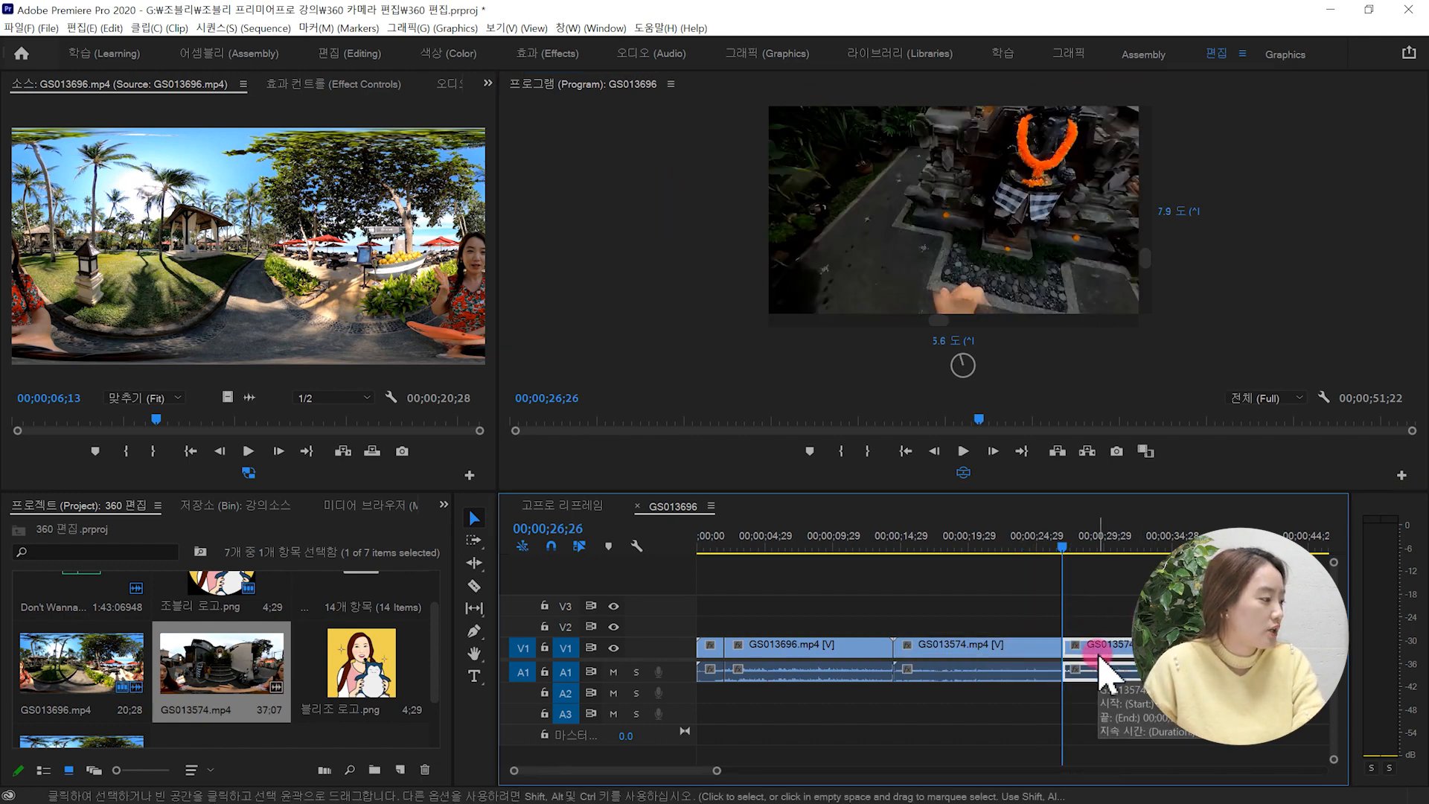
{"action": "key", "text": "Delete"}
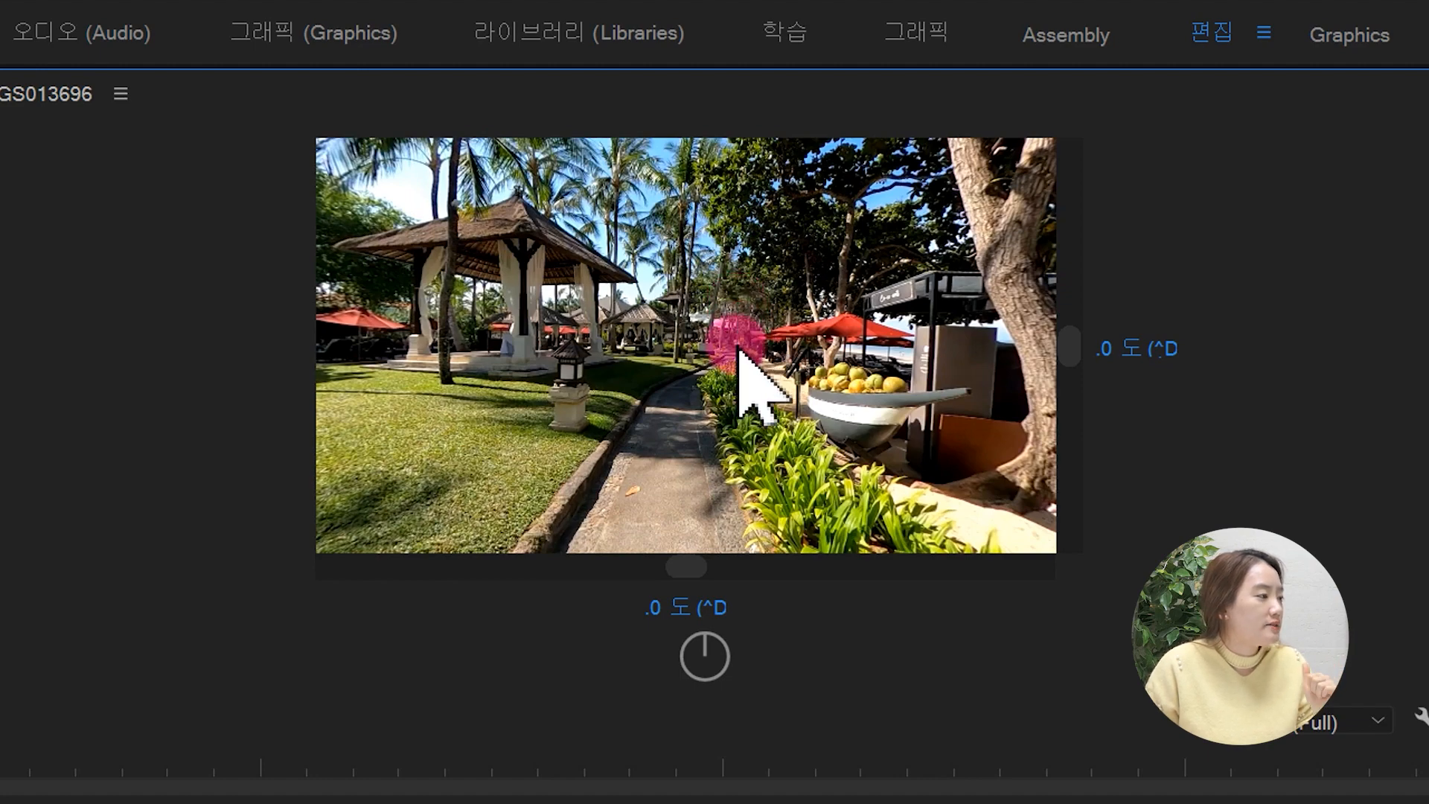
Look around the first frame in the VR view and return both view angles to 0 degrees.
{"action": "left_click_drag", "start_coordinate": [739, 350], "coordinate": [782, 358]}
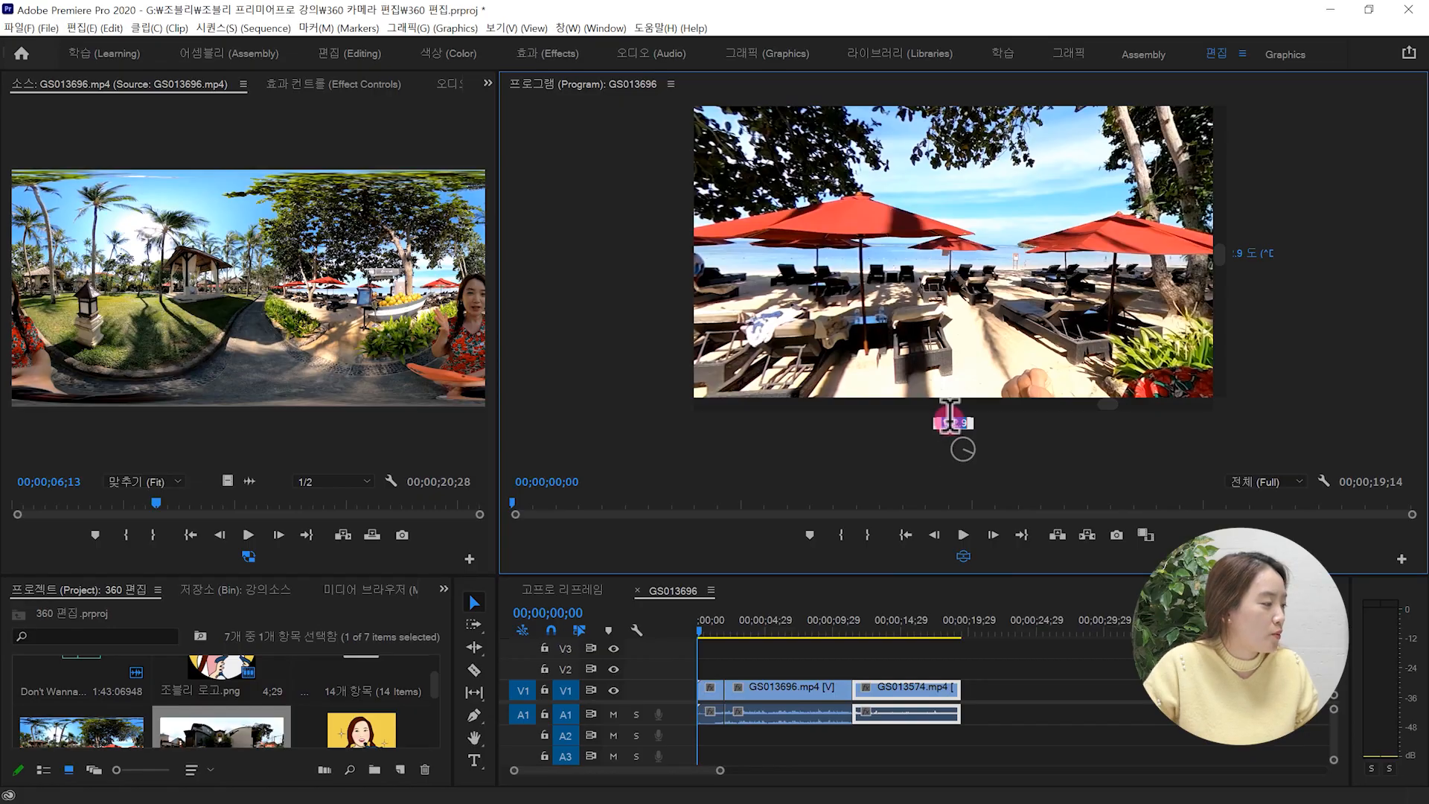
{"action": "left_click", "coordinate": [1251, 253]}
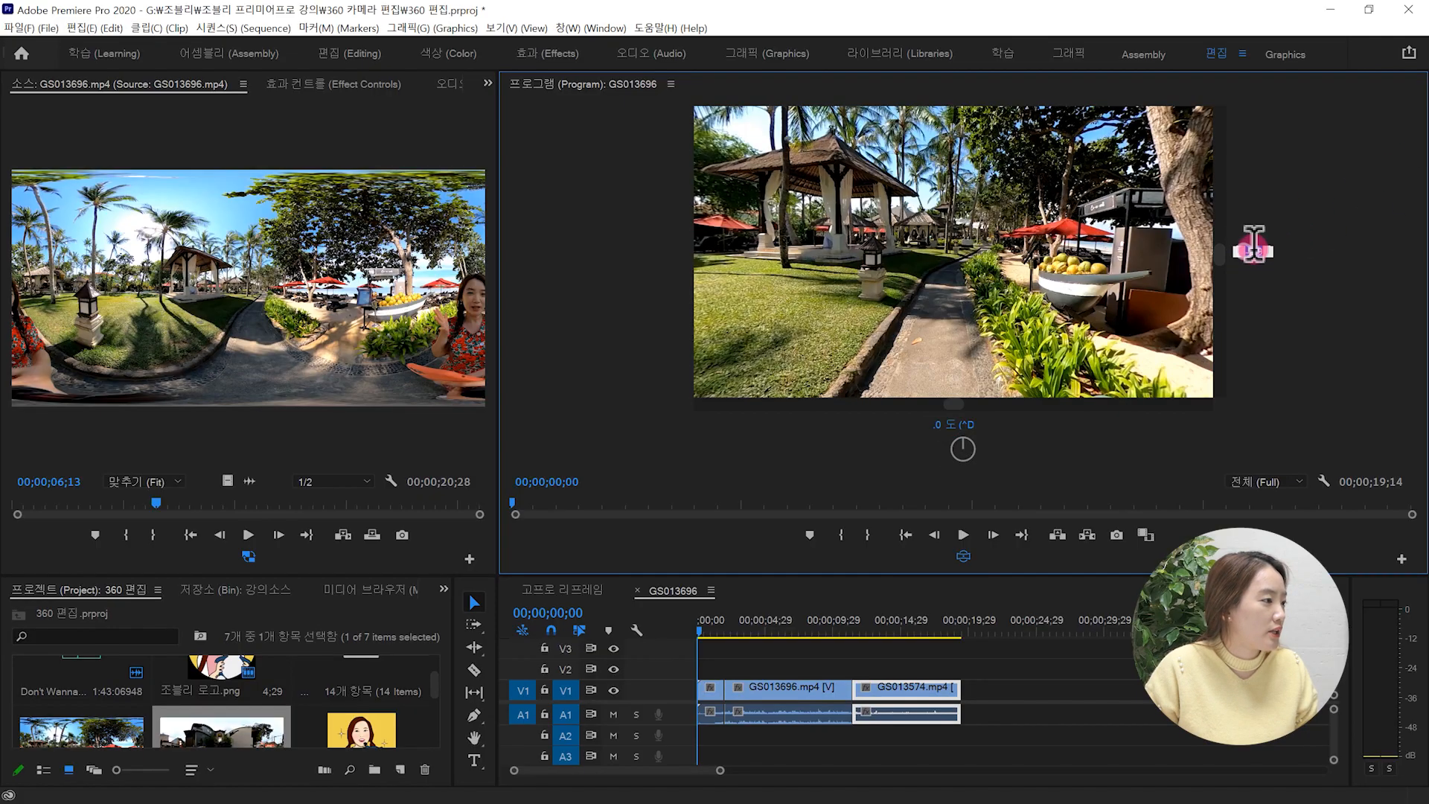
Search the effects for "vr" and apply VR Rotate Sphere to the first short GS013696.mp4 clip.
{"action": "left_click", "coordinate": [444, 545]}
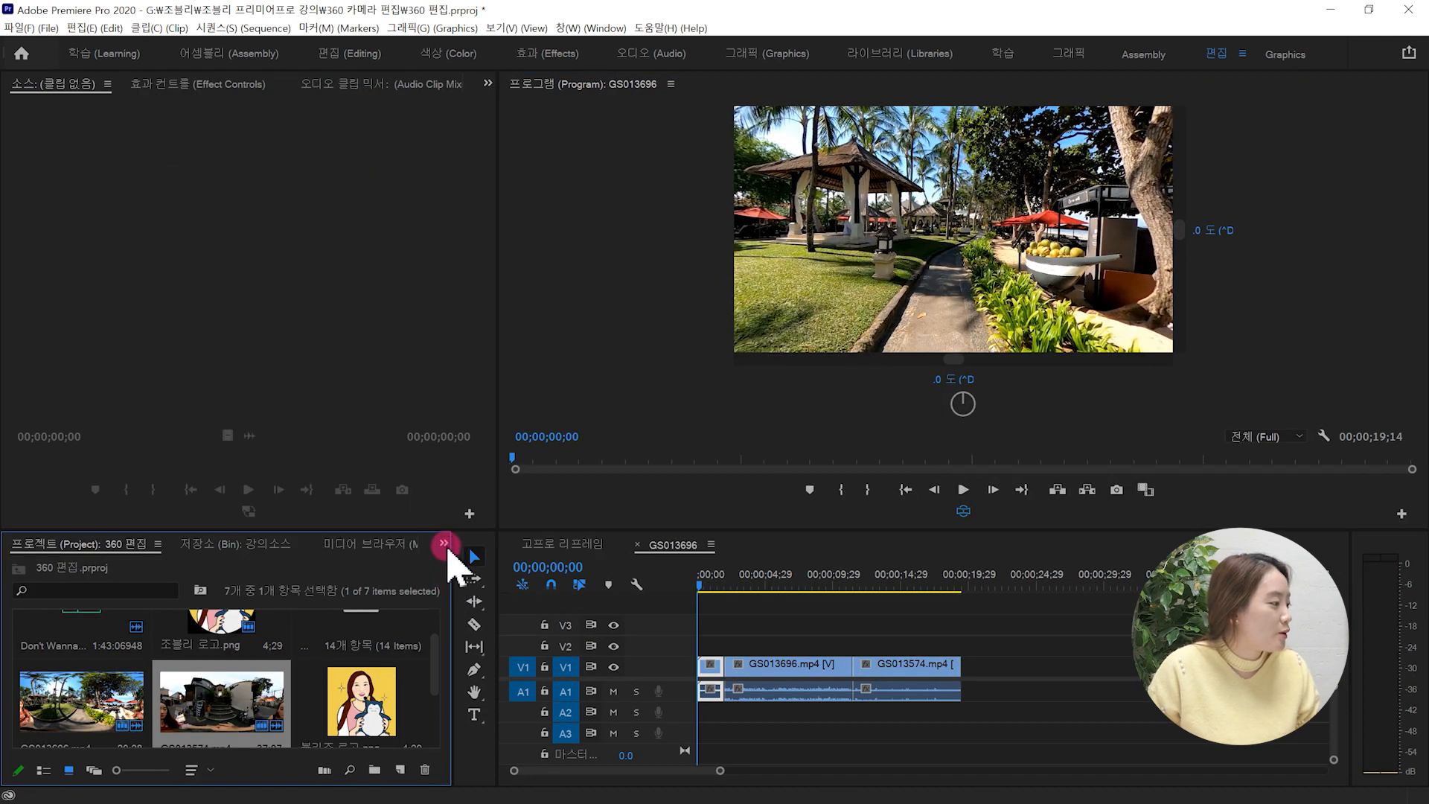
{"action": "left_click", "coordinate": [532, 657]}
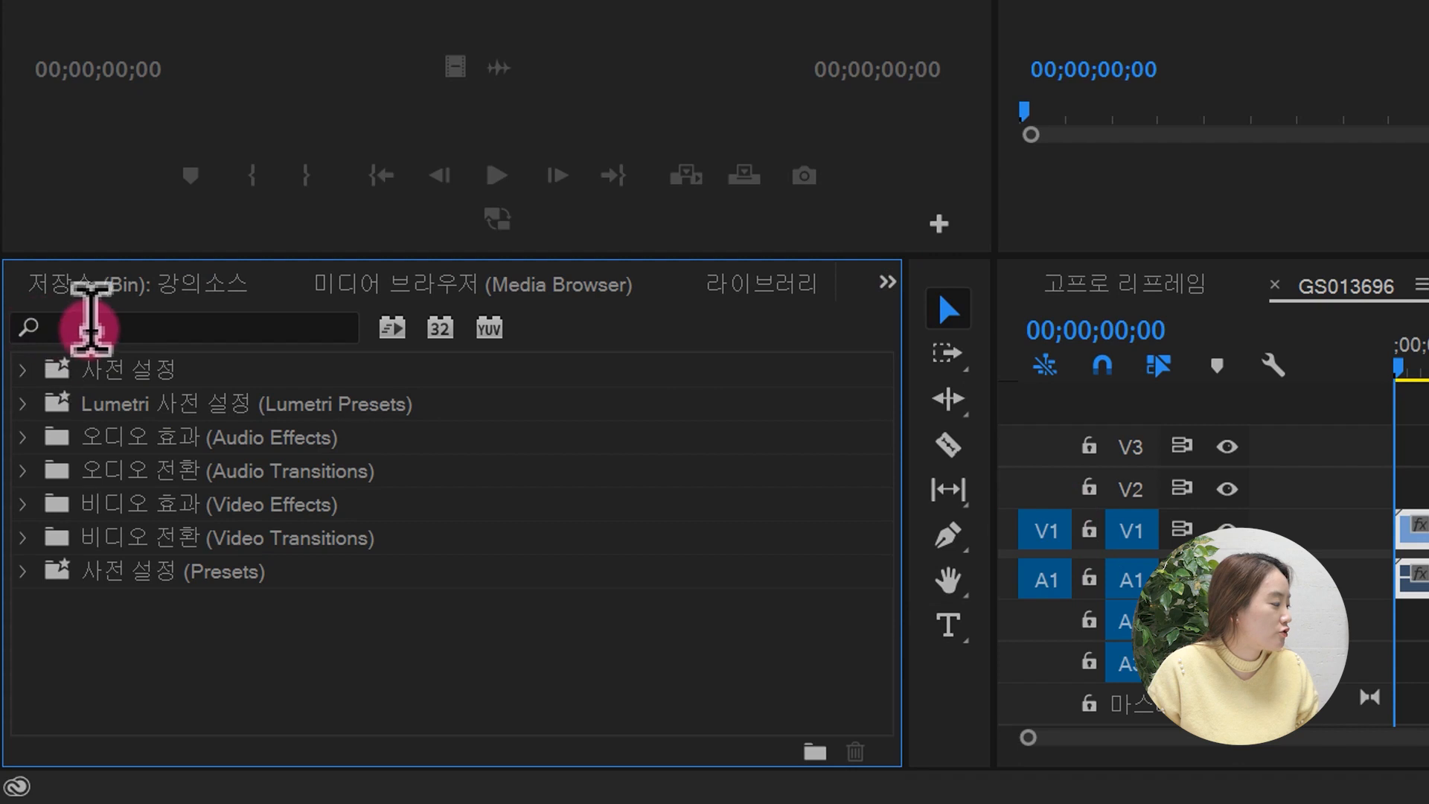
{"action": "left_click", "coordinate": [67, 326]}
{"action": "type", "text": "vr"}
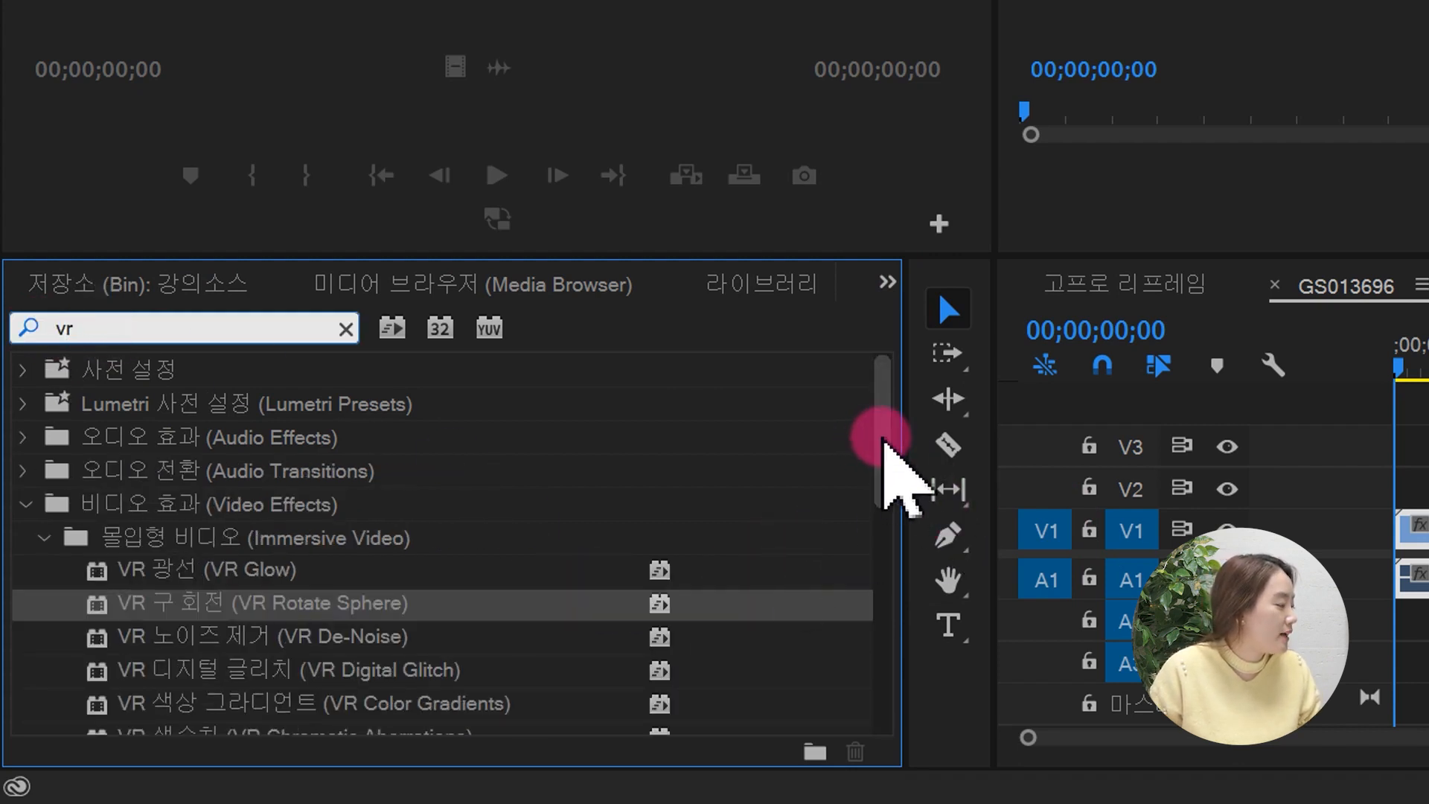
{"action": "left_click_drag", "start_coordinate": [883, 438], "coordinate": [825, 447]}
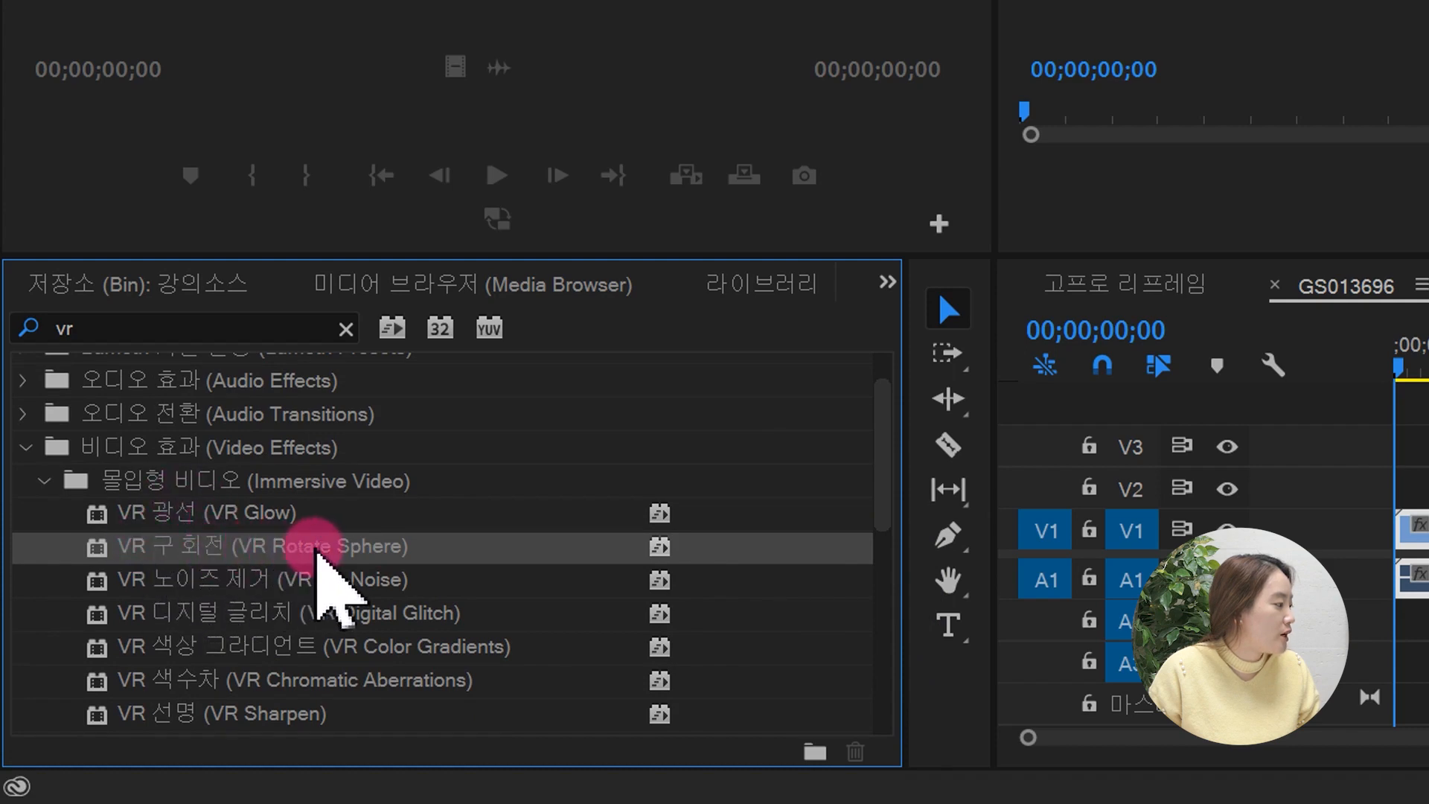
{"action": "left_click_drag", "start_coordinate": [205, 557], "coordinate": [1407, 525]}
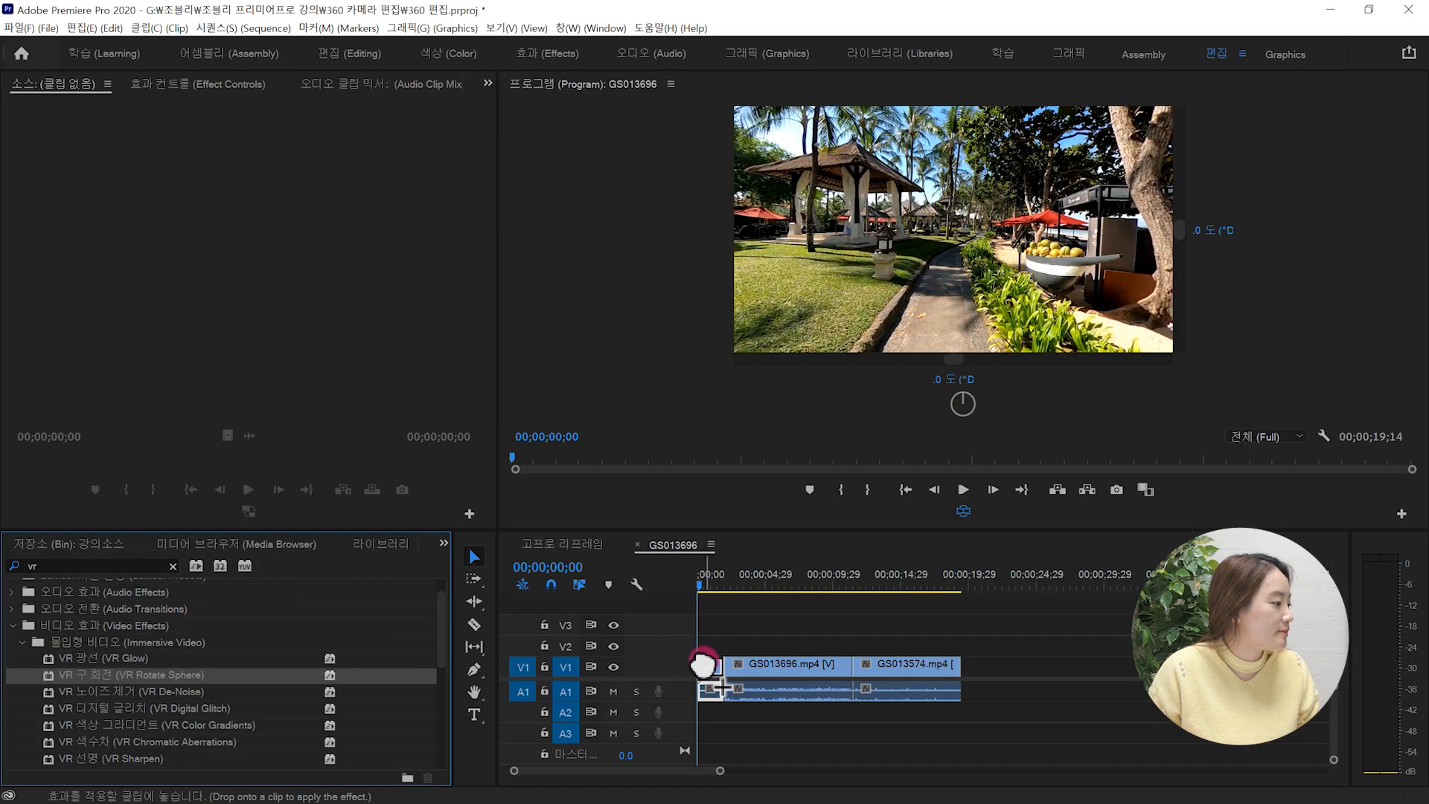
{"action": "left_click_drag", "start_coordinate": [703, 665], "coordinate": [706, 664]}
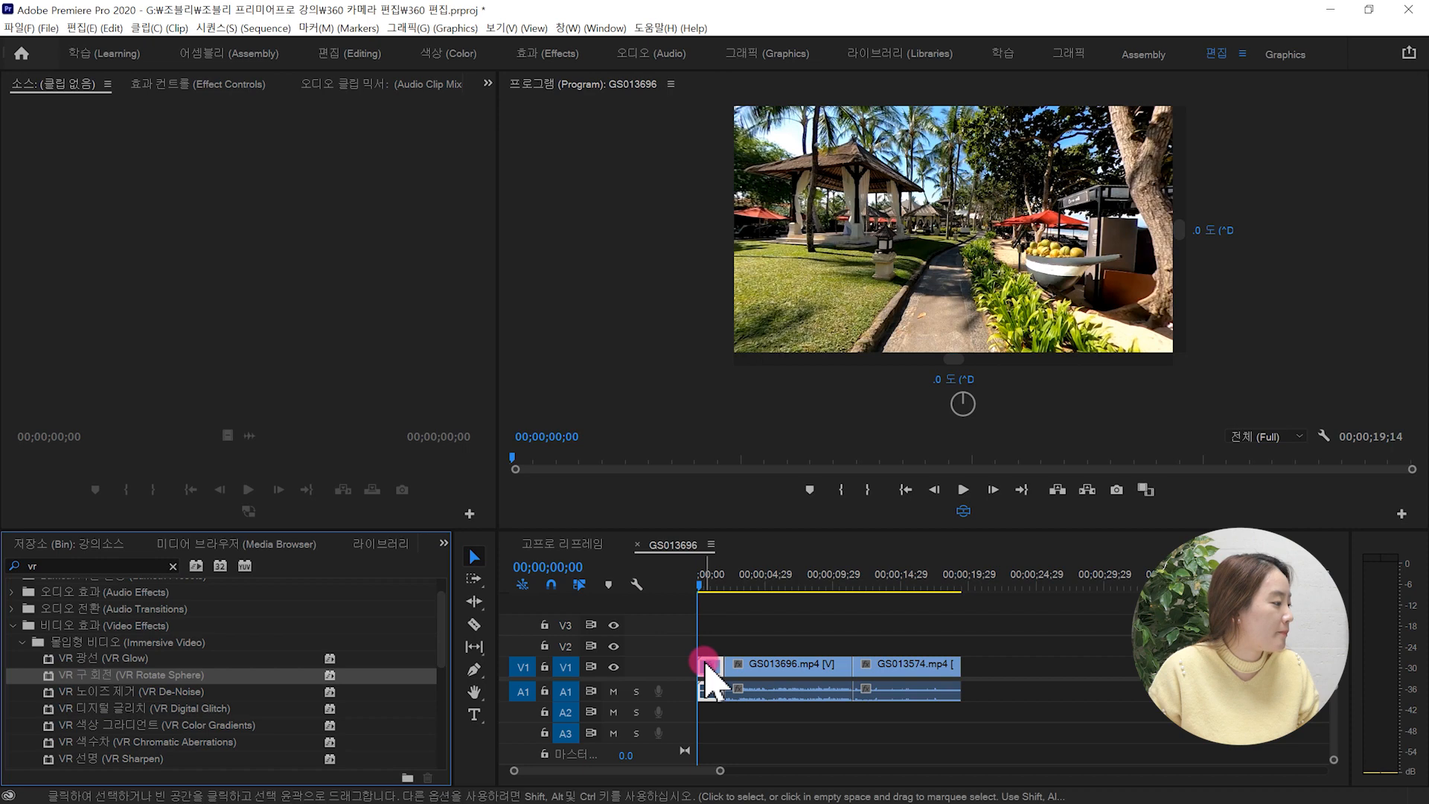
Show the first clip's VR Rotate Sphere settings in Effect Controls.
{"action": "left_click", "coordinate": [388, 97]}
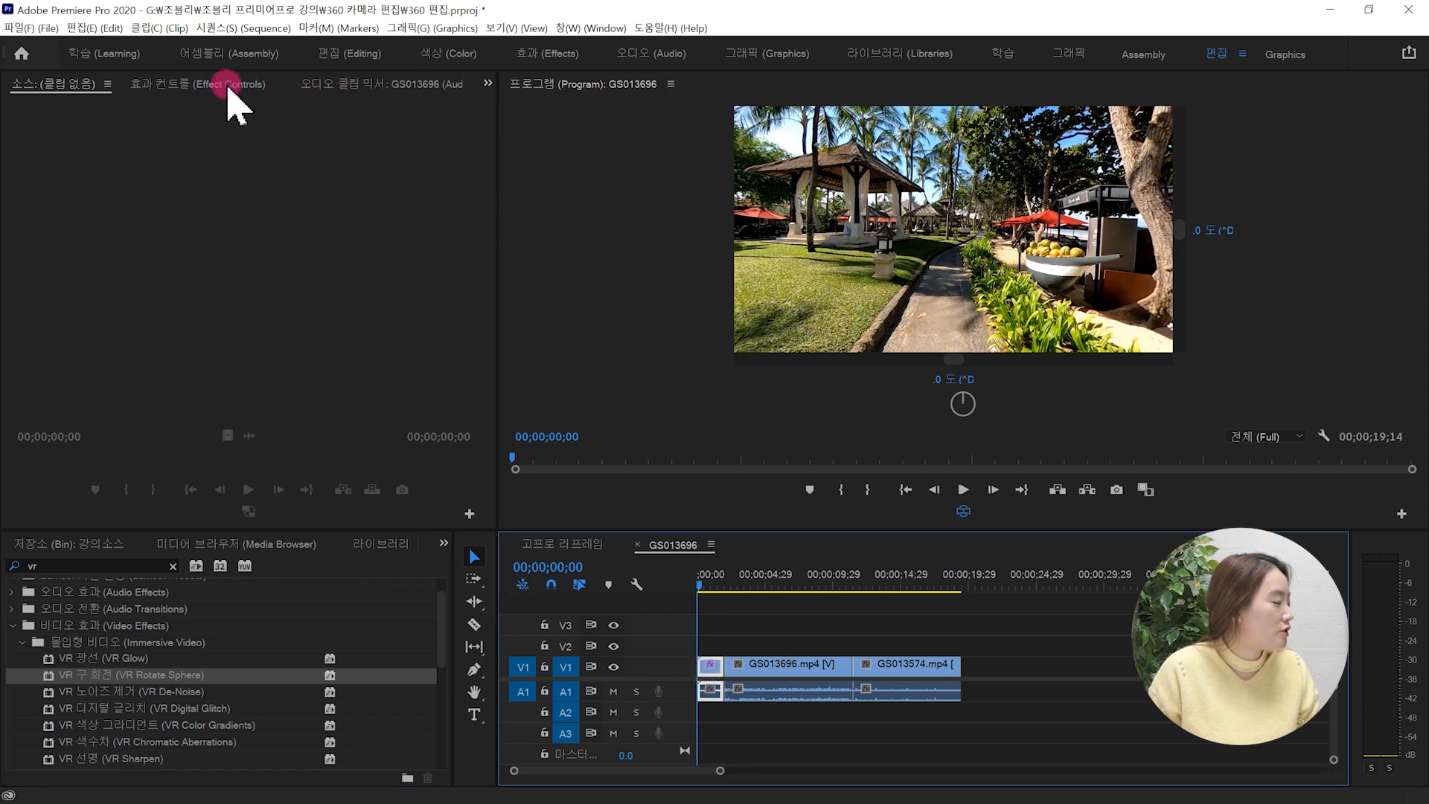
{"action": "left_click", "coordinate": [227, 84]}
{"action": "left_click_drag", "start_coordinate": [472, 213], "coordinate": [467, 298]}
{"action": "left_click", "coordinate": [147, 290]}
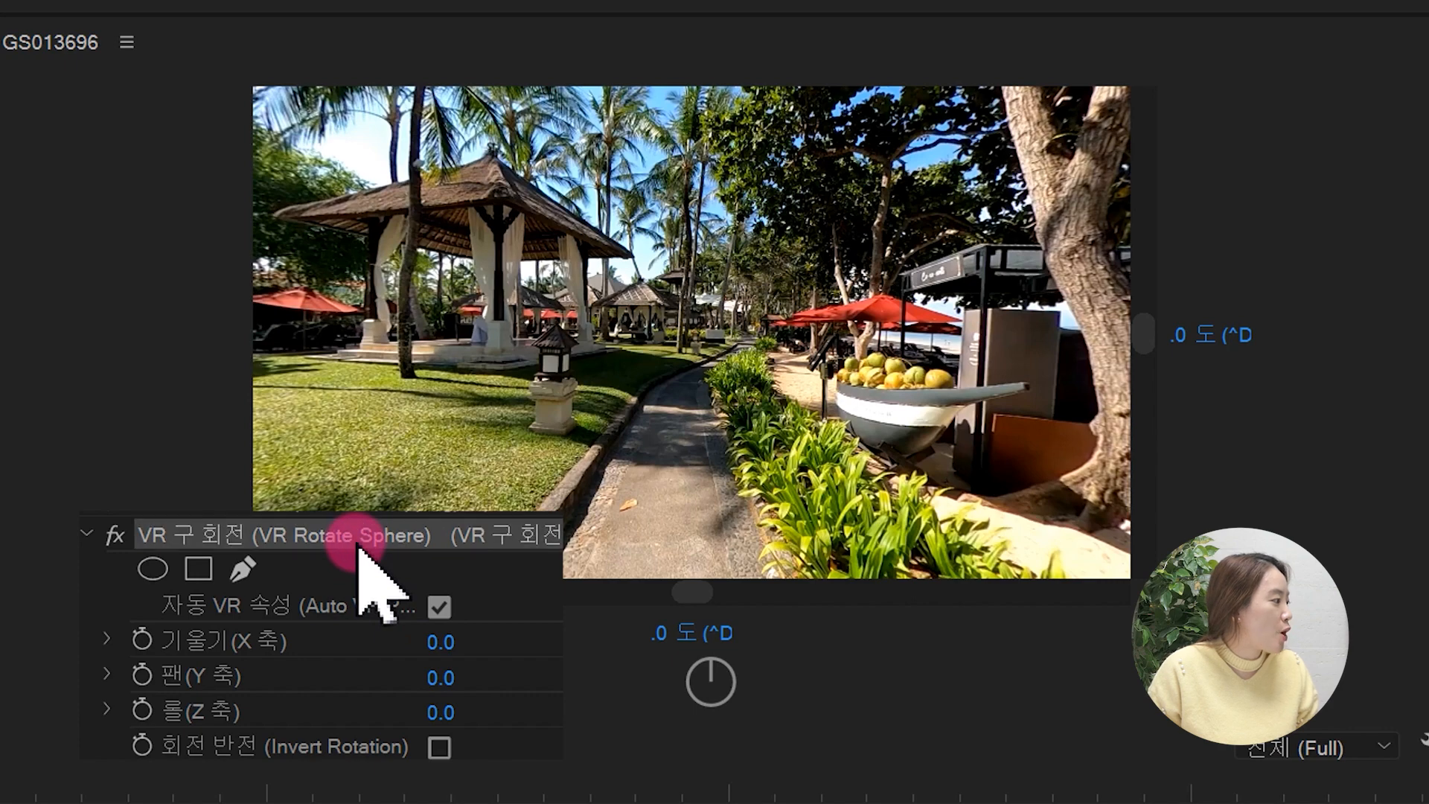
Try VR Rotate Sphere with tilt (X) at -16, pan (Y) at -72 and roll (Z) at -1 degrees.
{"action": "left_click", "coordinate": [322, 645]}
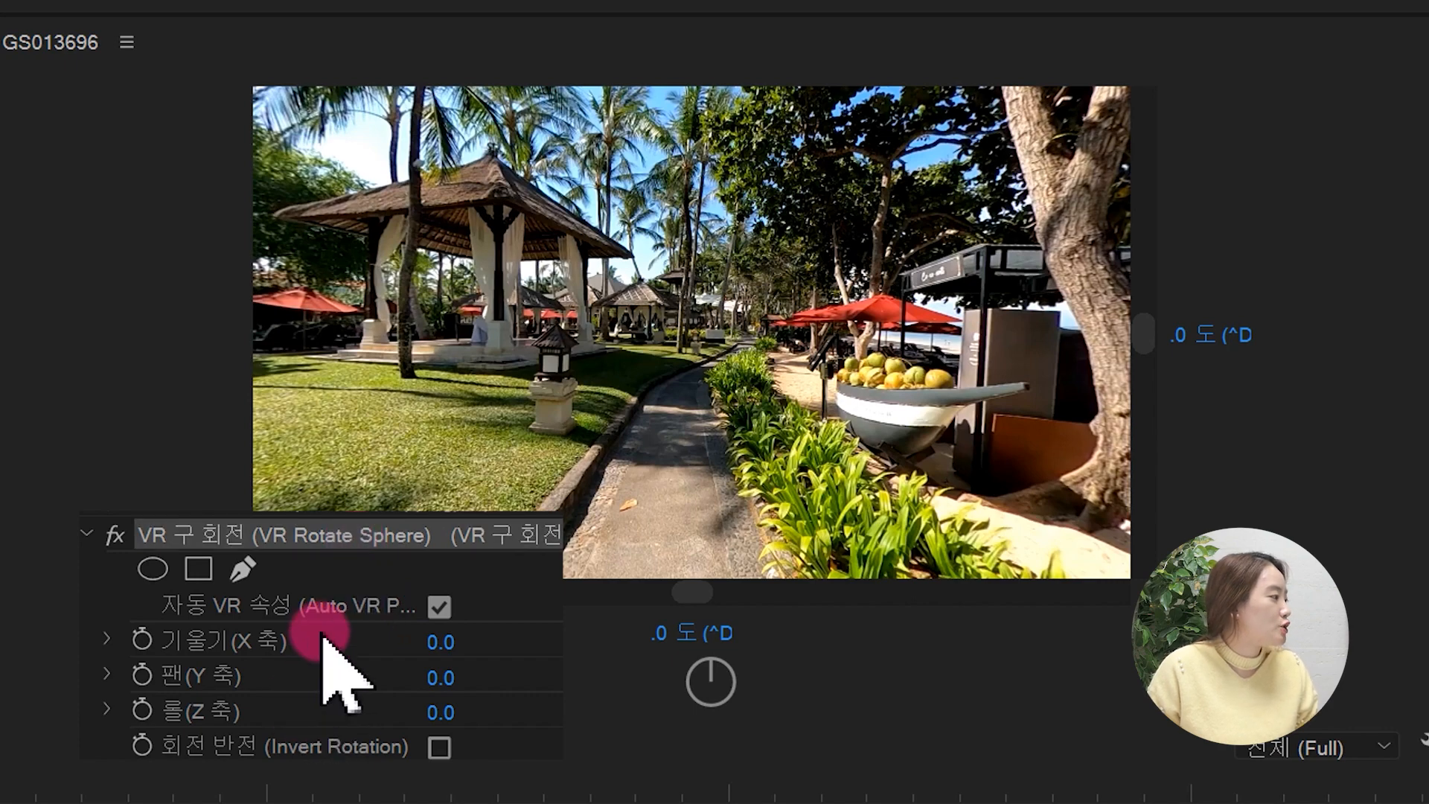
{"action": "left_click_drag", "start_coordinate": [443, 642], "coordinate": [562, 686]}
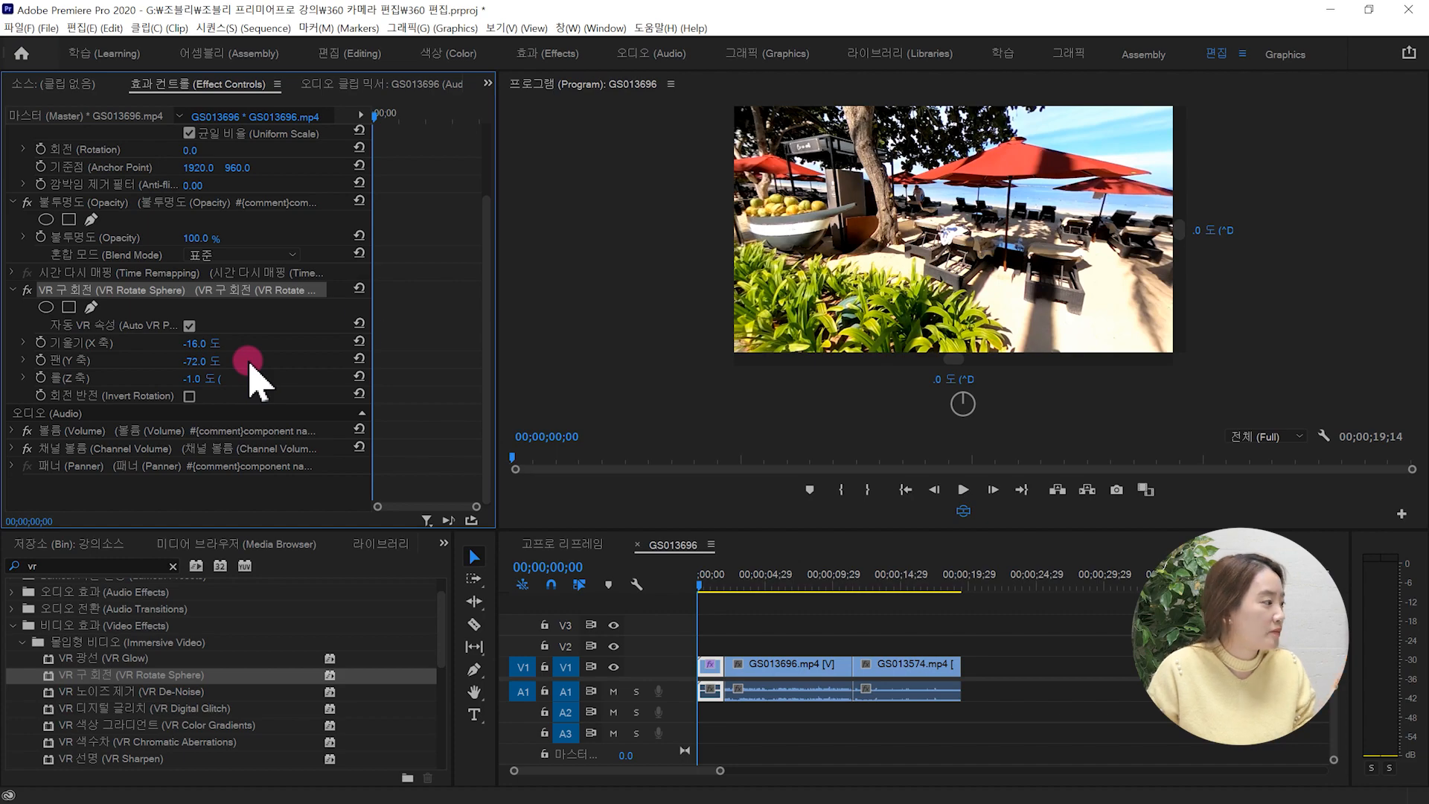
Reset the VR Rotate Sphere effect and set its pan (Y axis) to -83 degrees.
{"action": "left_click", "coordinate": [359, 289]}
{"action": "left_click_drag", "start_coordinate": [453, 679], "coordinate": [391, 679]}
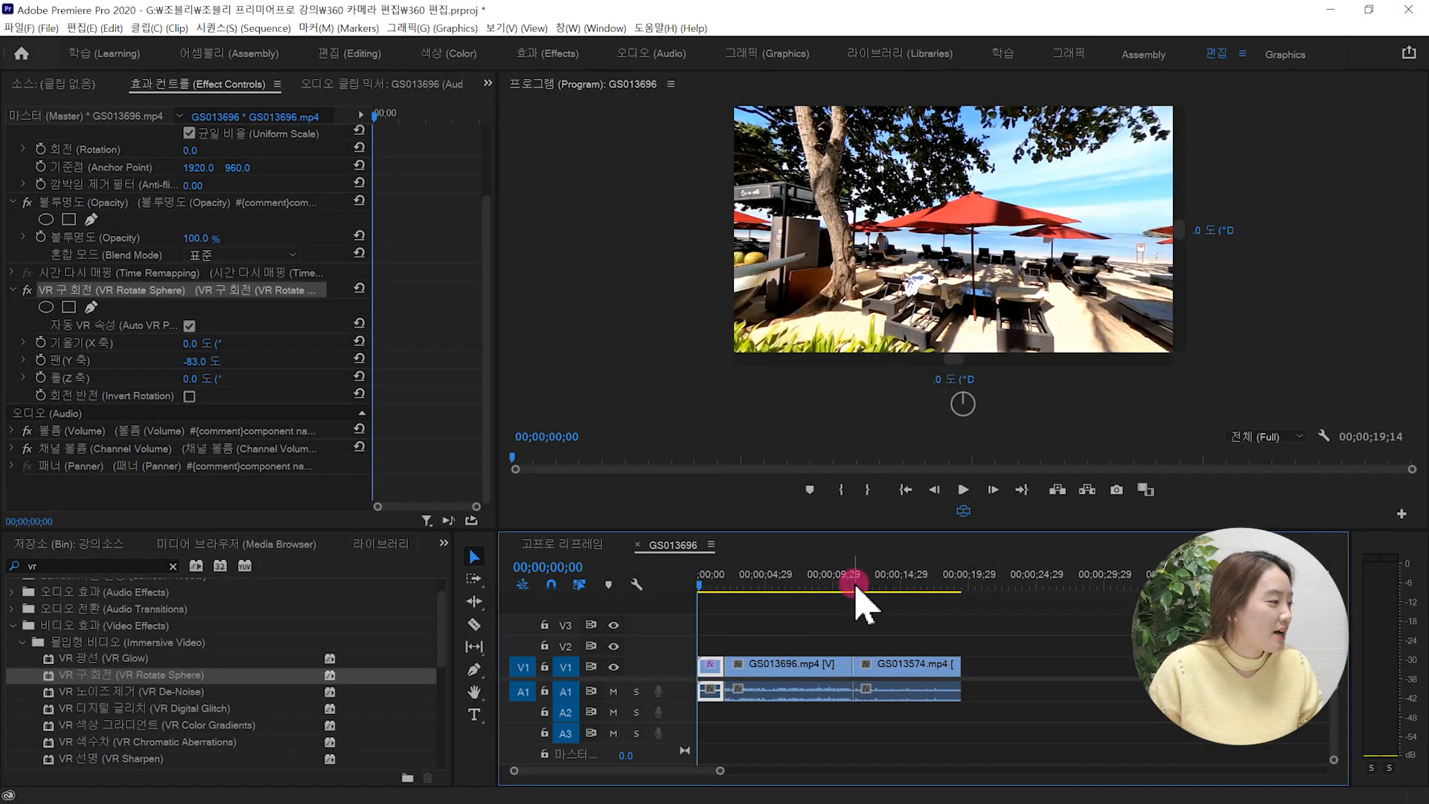
Play through the cut between GS013696.mp4 and GS013574.mp4 and return the playhead to 00;00;10;13.
{"action": "left_click_drag", "start_coordinate": [855, 585], "coordinate": [841, 582]}
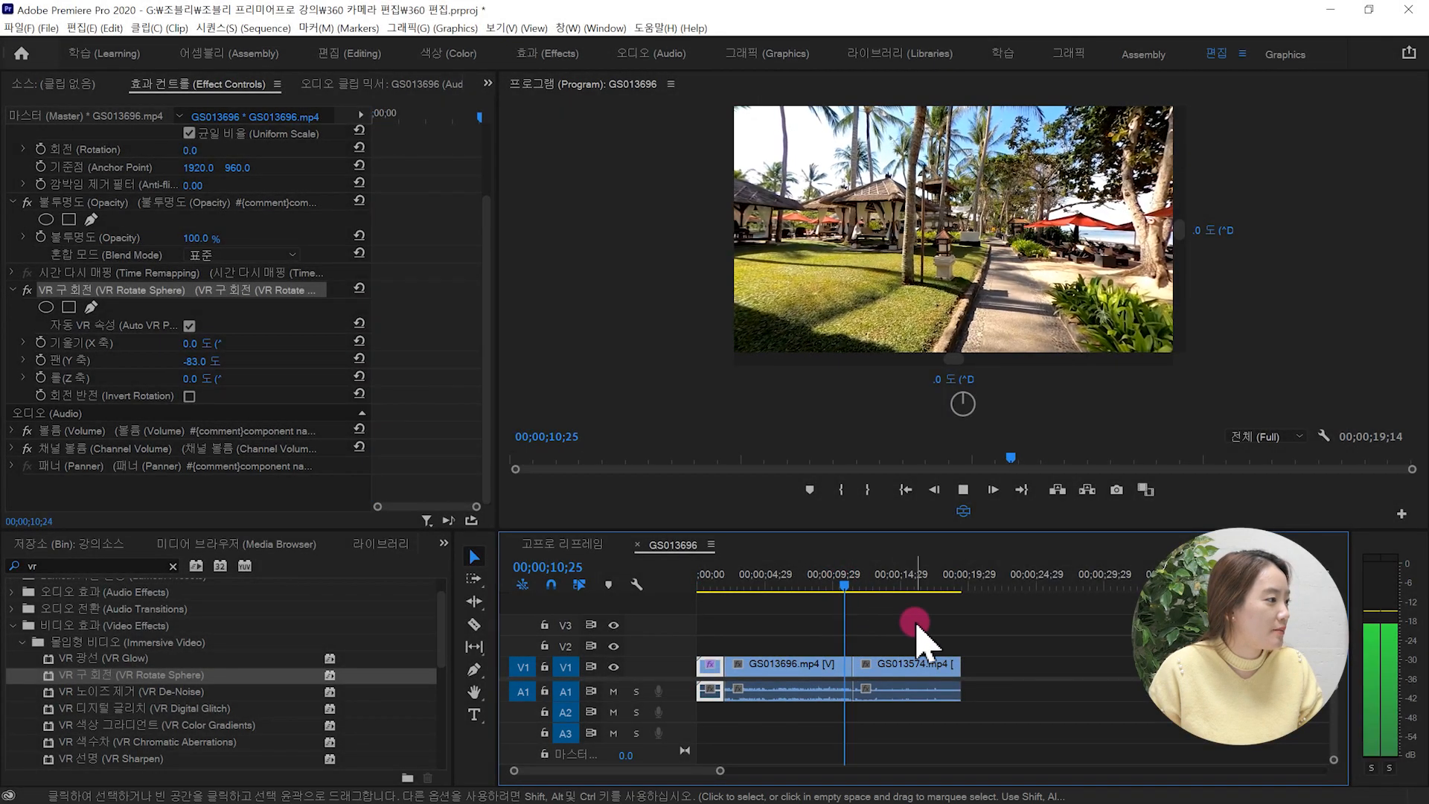
{"action": "left_click", "coordinate": [946, 294]}
{"action": "mouse_move", "coordinate": [914, 589]}
{"action": "left_mouse_down"}
{"action": "mouse_move", "coordinate": [829, 586]}
{"action": "mouse_move", "coordinate": [865, 584]}
{"action": "mouse_move", "coordinate": [833, 606]}
{"action": "left_mouse_up"}
{"action": "left_click", "coordinate": [783, 631]}
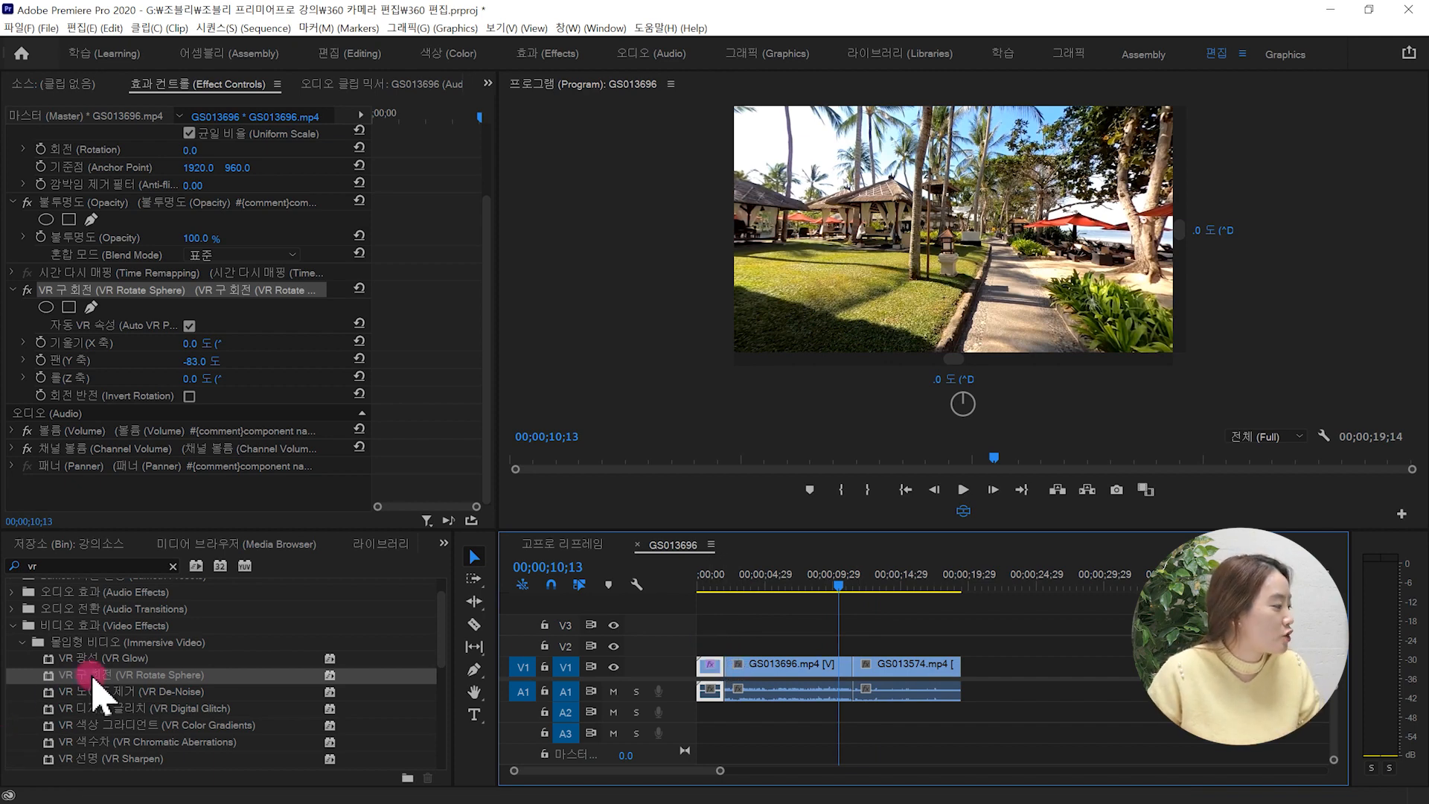
Clear the effects search and expand the Video Transitions category.
{"action": "scroll", "coordinate": [170, 673], "scroll_direction": "up", "scroll_amount": 1}
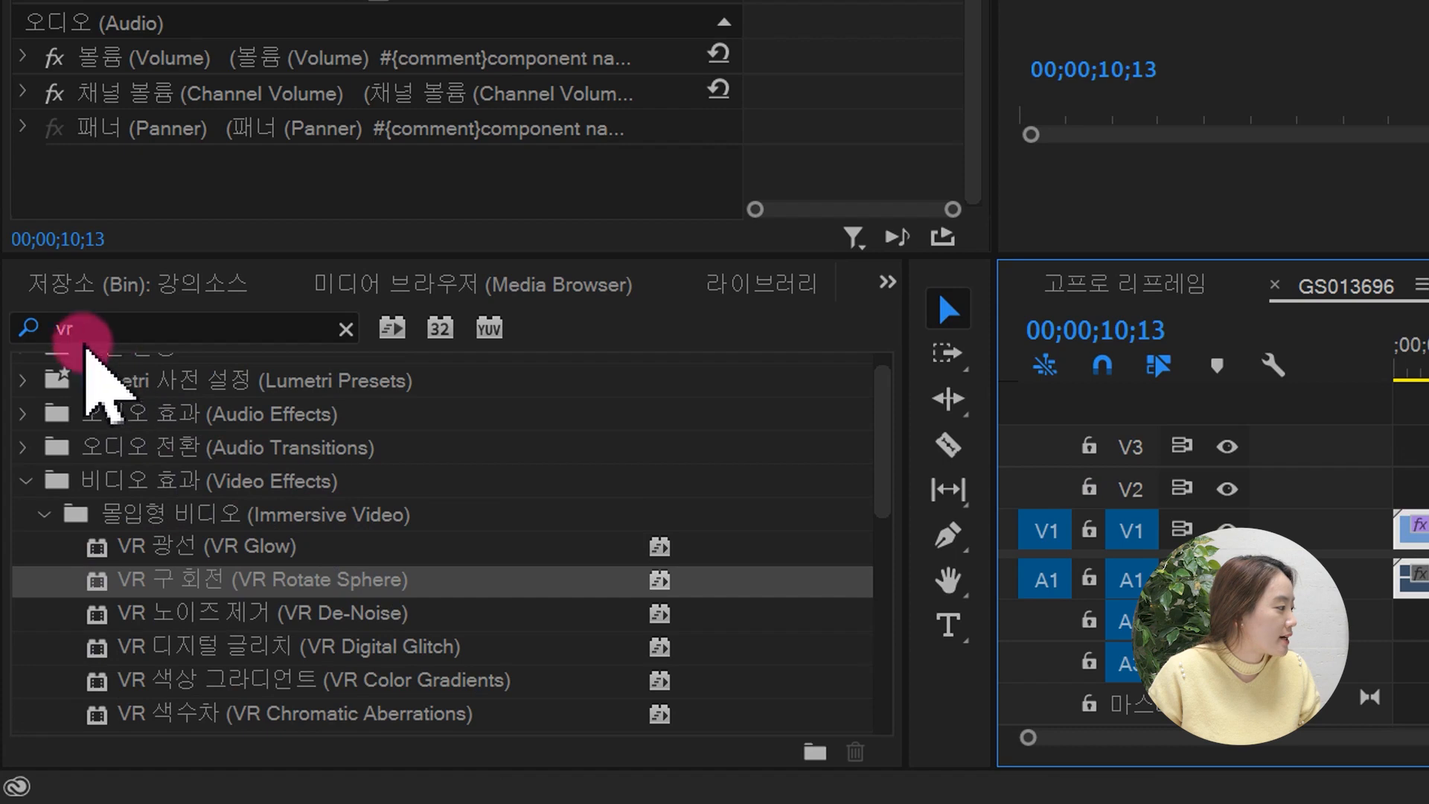
{"action": "left_click", "coordinate": [344, 328]}
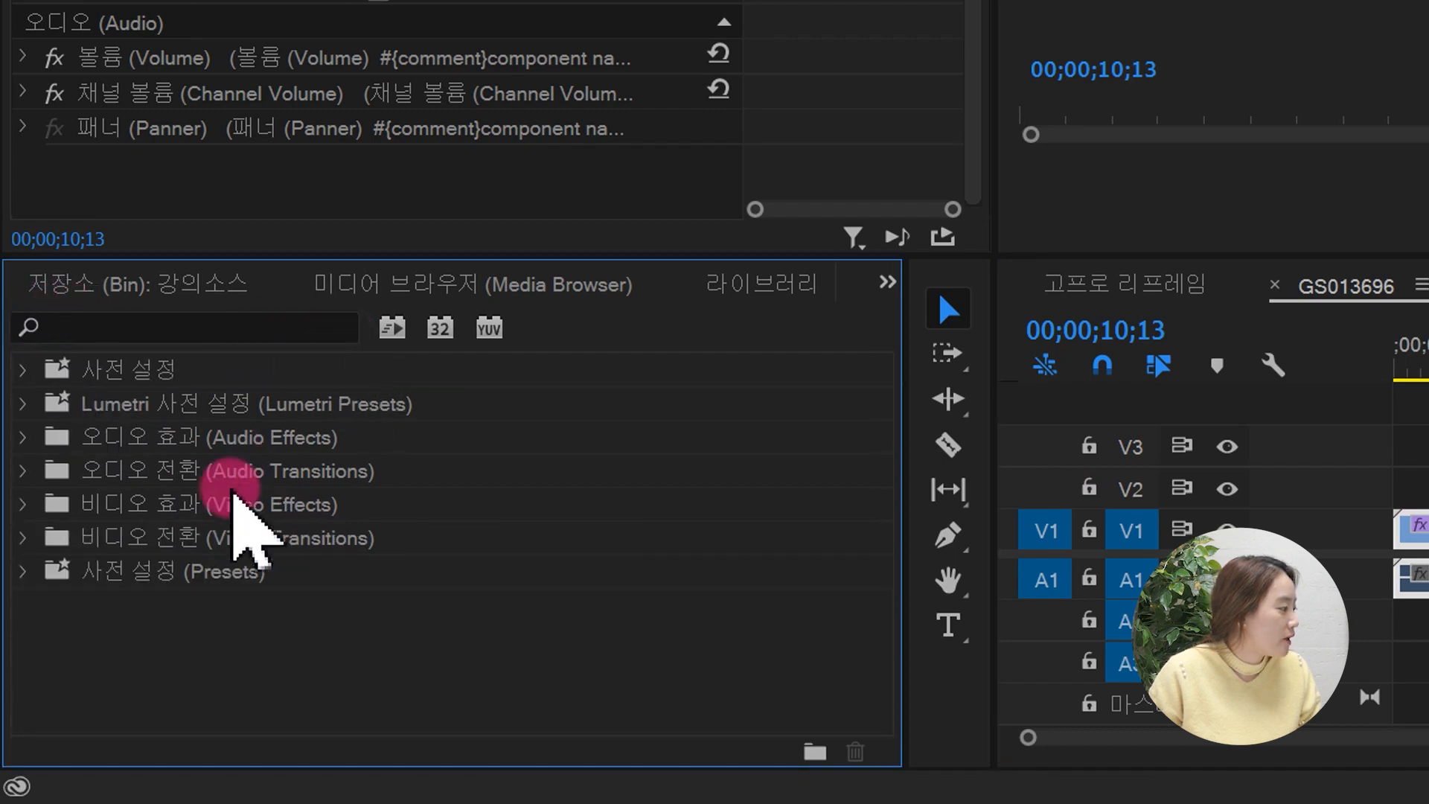
{"action": "left_click", "coordinate": [22, 538]}
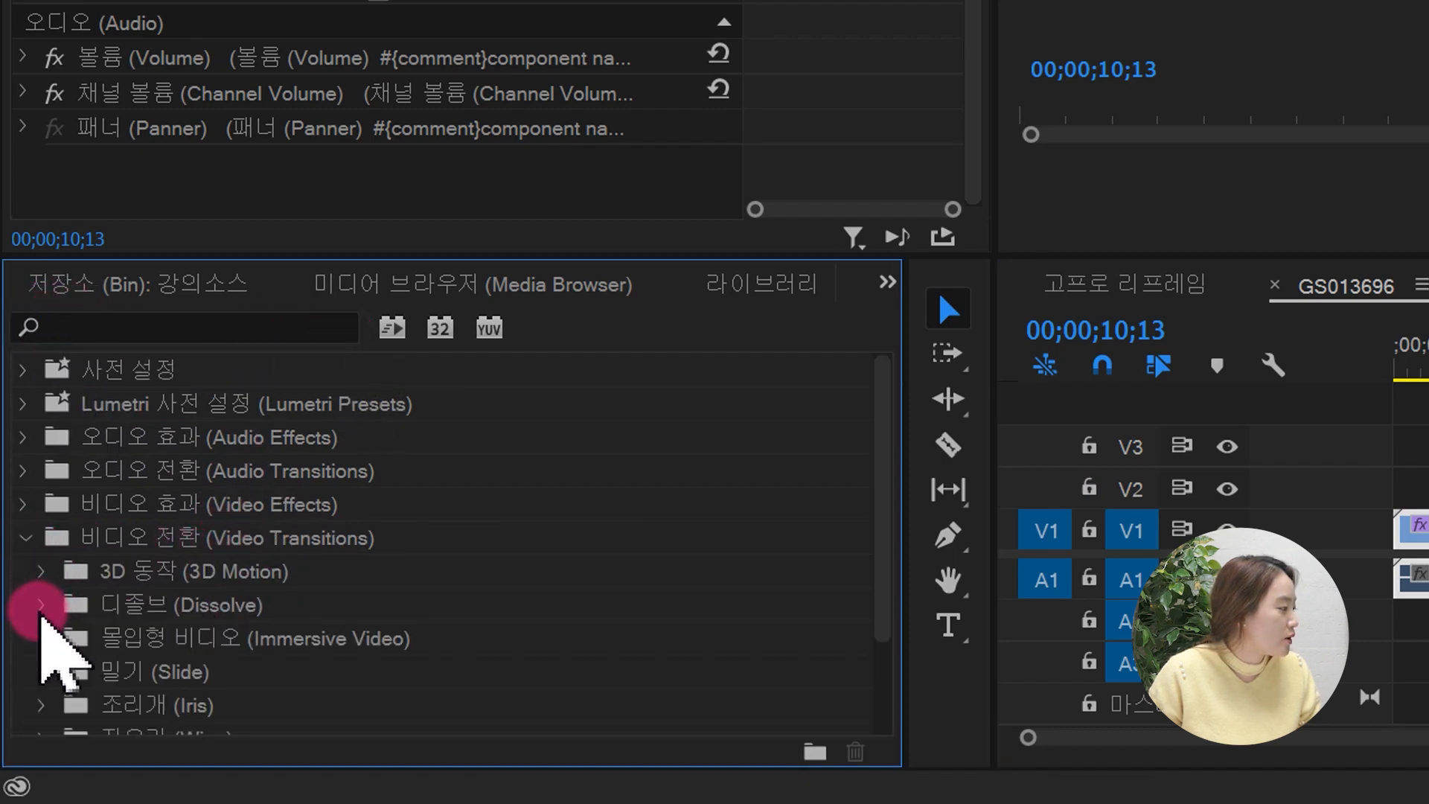
Apply the Cross Dissolve transition from the Dissolve group to the cut between GS013696.mp4 and GS013574.mp4.
{"action": "left_click", "coordinate": [40, 604]}
{"action": "scroll", "coordinate": [191, 595], "scroll_direction": "down", "scroll_amount": 1}
{"action": "left_click_drag", "start_coordinate": [179, 640], "coordinate": [1428, 495]}
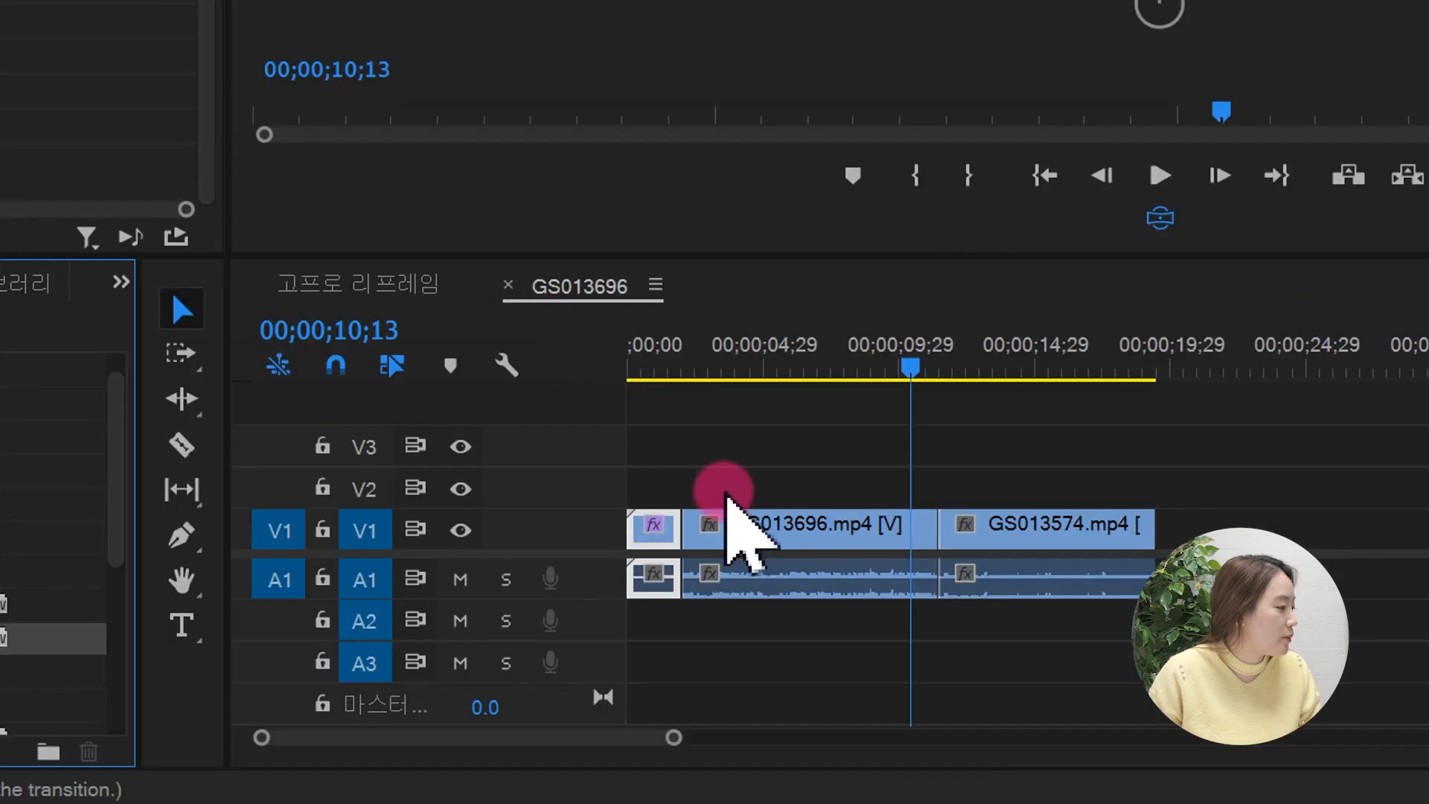
{"action": "left_click_drag", "start_coordinate": [725, 497], "coordinate": [940, 526]}
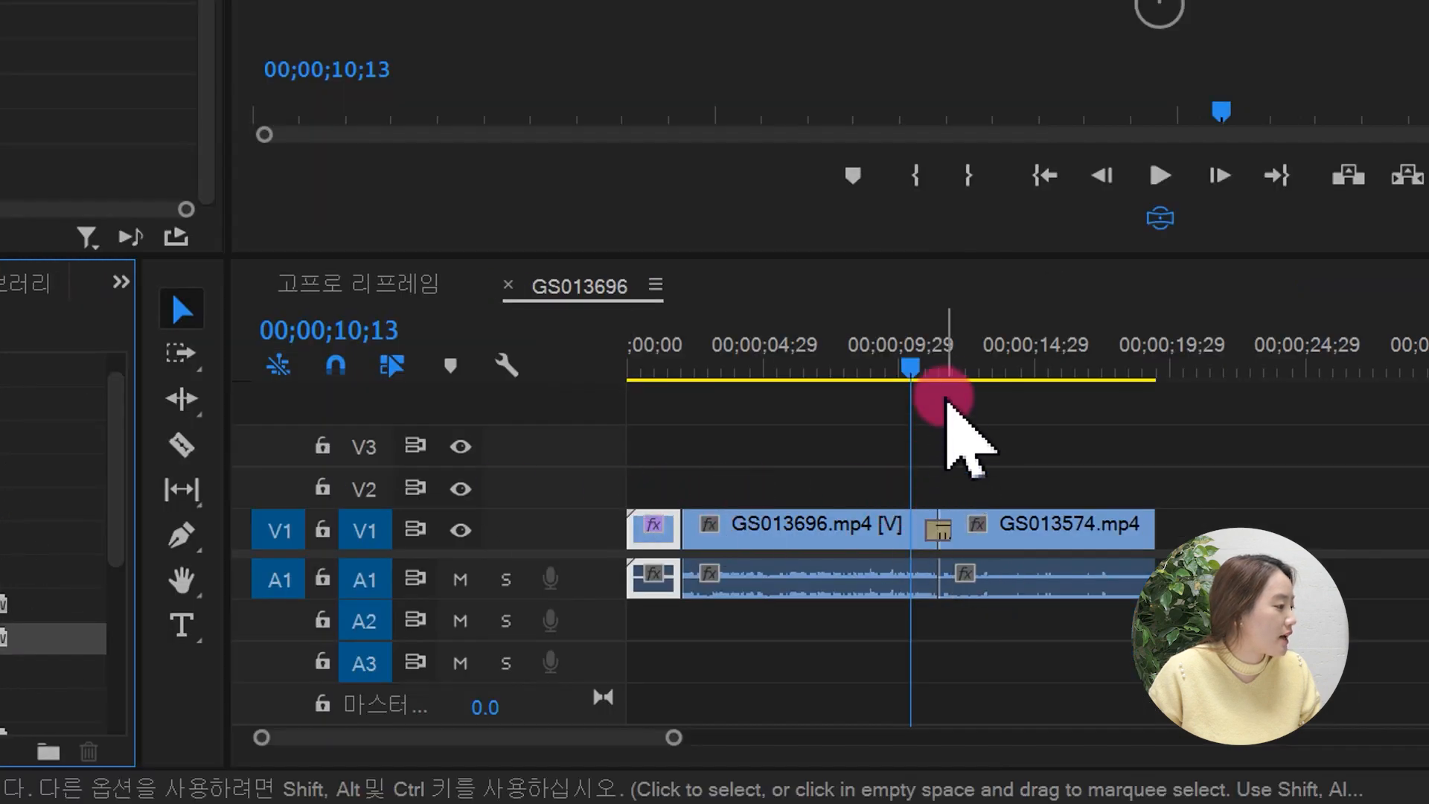
Play the Cross Dissolve between the two clips and return the playhead to 00;00;10;28.
{"action": "left_click", "coordinate": [927, 365]}
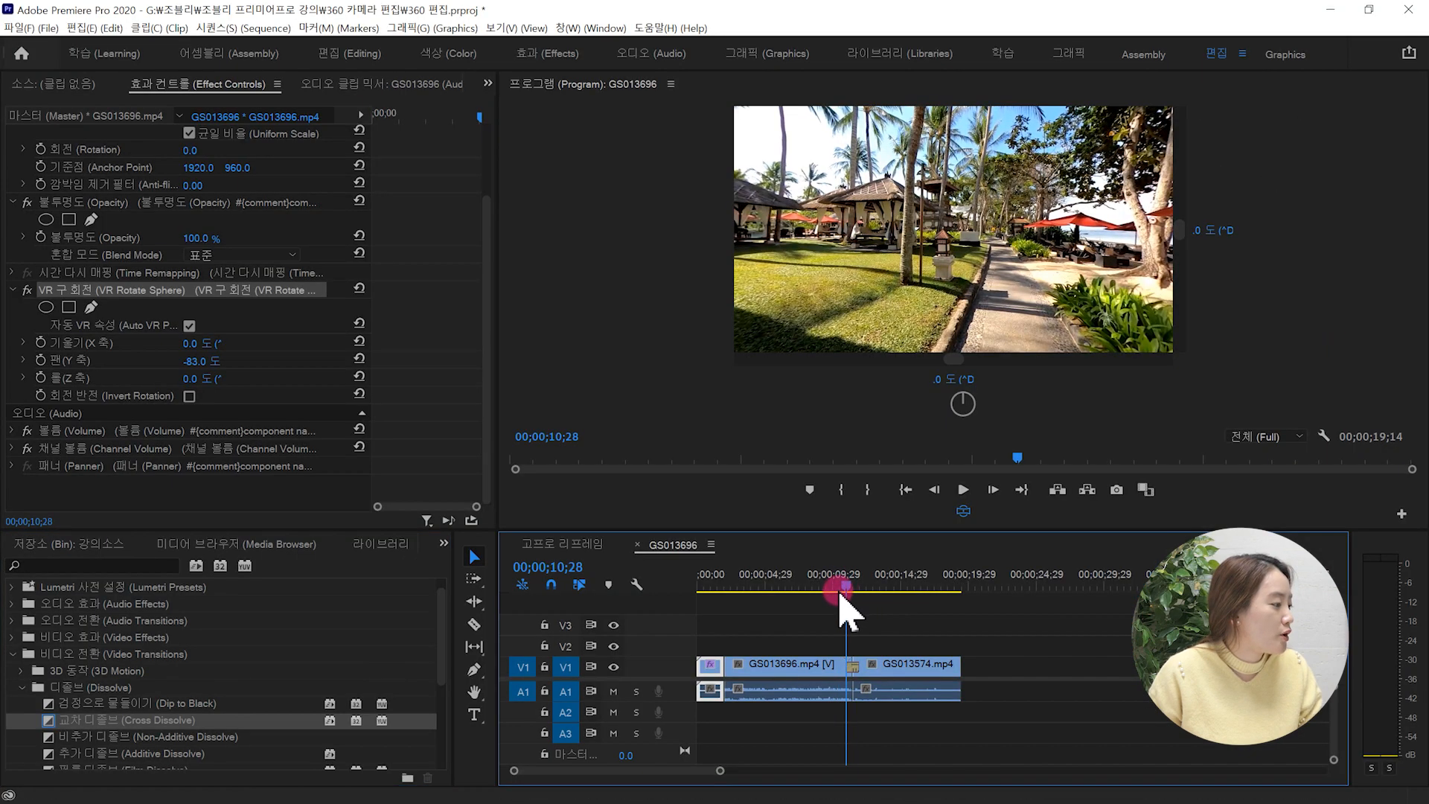
{"action": "key", "text": "space"}
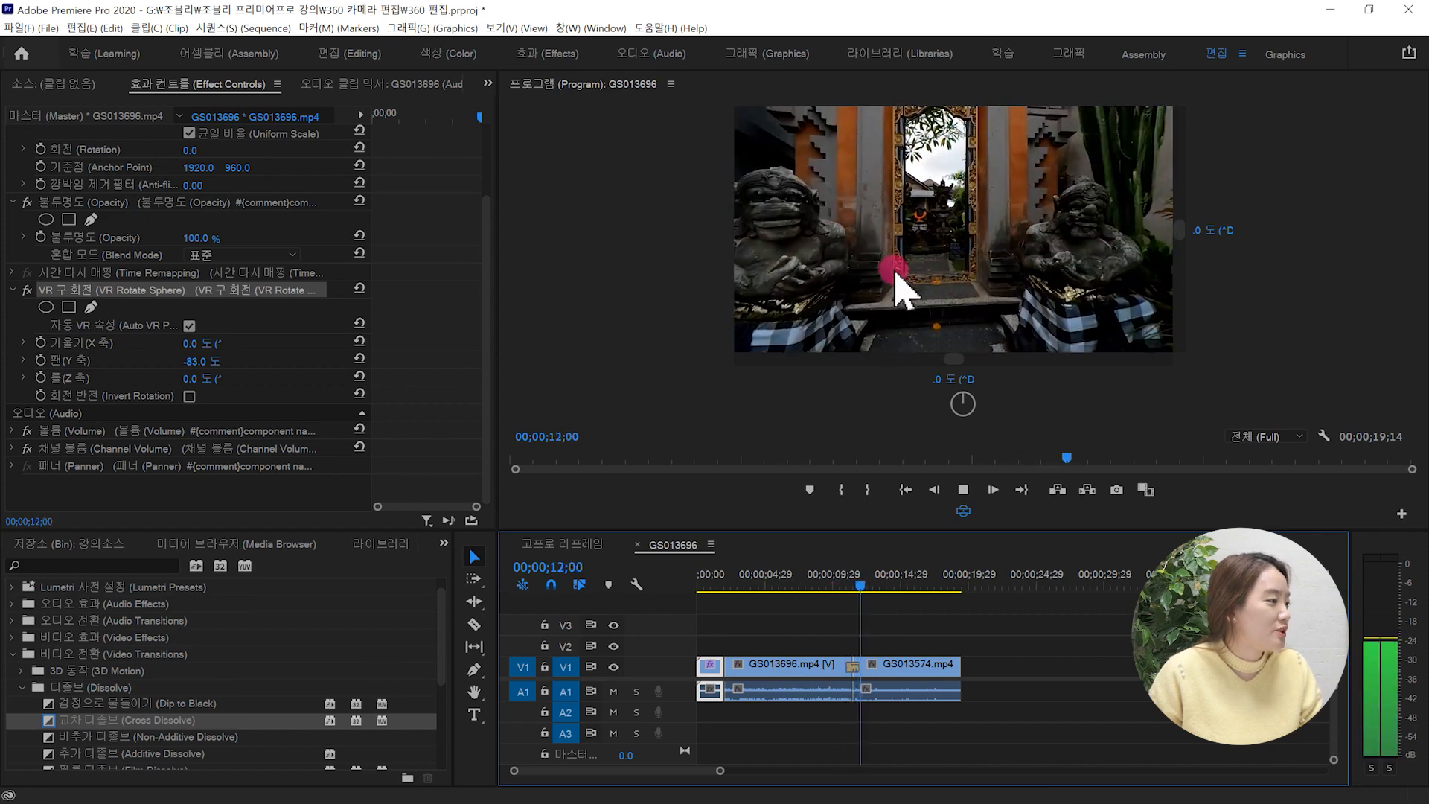
{"action": "left_click_drag", "start_coordinate": [868, 587], "coordinate": [840, 596]}
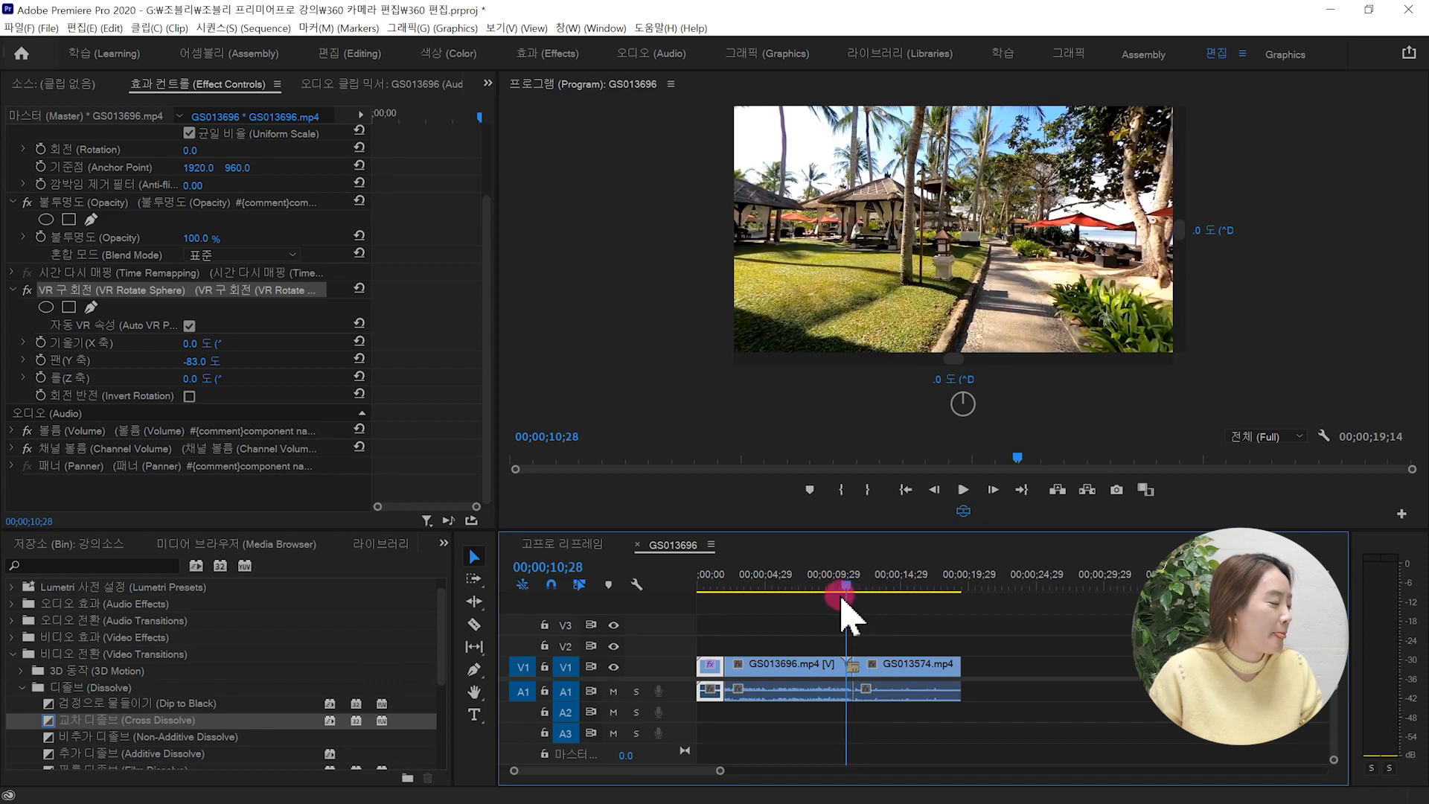
Remove the Cross Dissolve transition between GS013696.mp4 and GS013574.mp4.
{"action": "left_click_drag", "start_coordinate": [441, 633], "coordinate": [442, 675]}
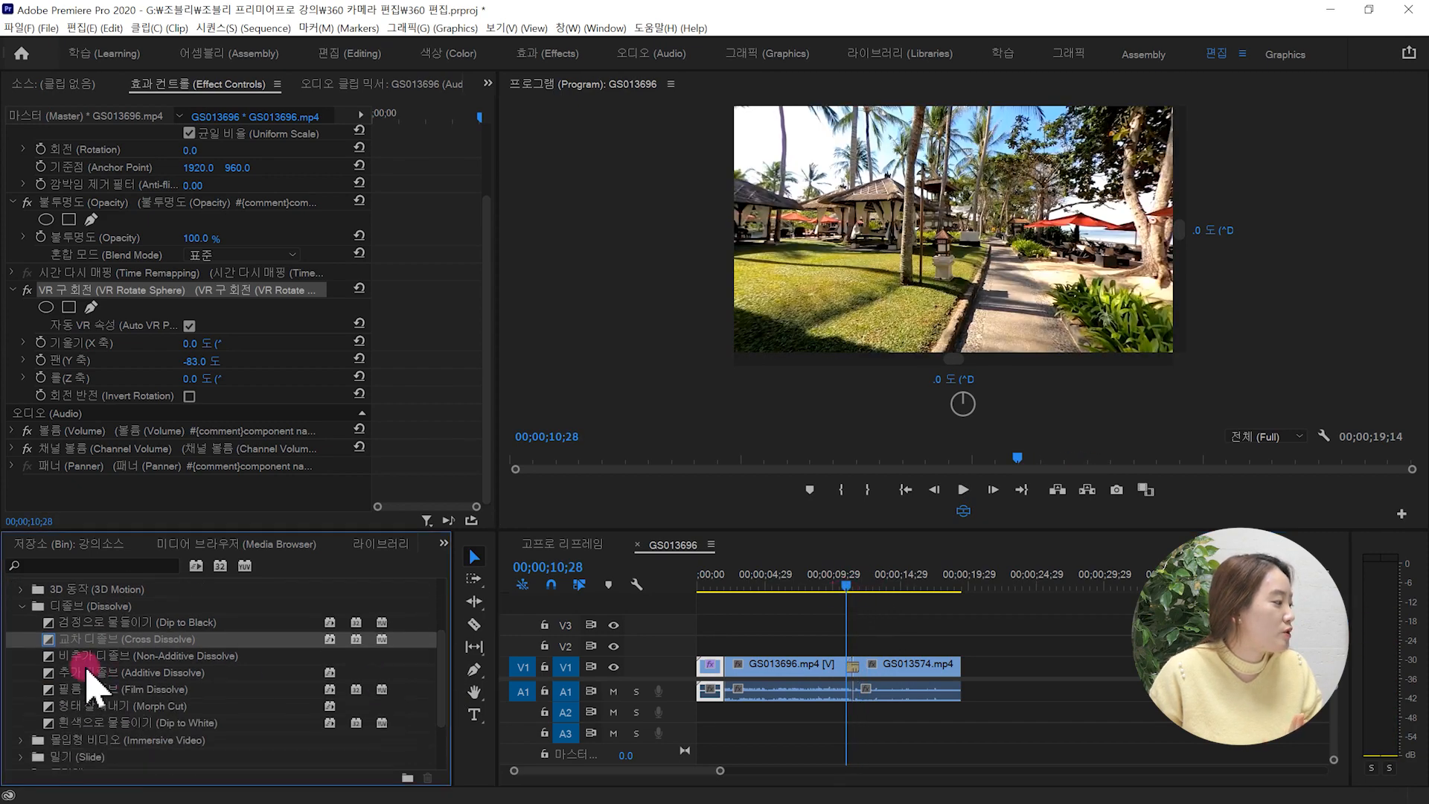
{"action": "left_click", "coordinate": [854, 665]}
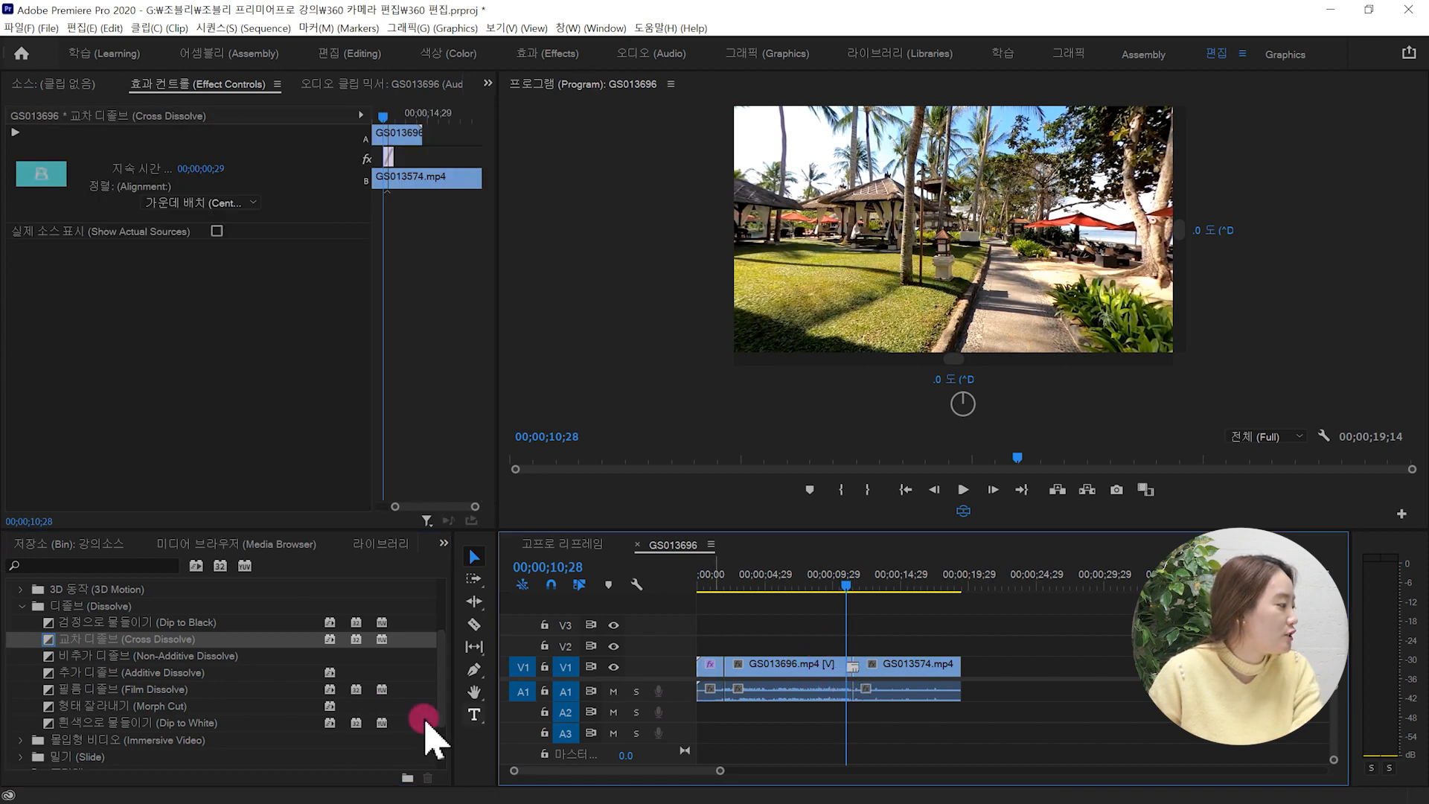
{"action": "key", "text": "Delete"}
Apply the Push transition from the Slide group to the cut between GS013696.mp4 and GS013574.mp4.
{"action": "scroll", "coordinate": [84, 691], "scroll_direction": "down", "scroll_amount": 2}
{"action": "left_click", "coordinate": [23, 725]}
{"action": "scroll", "coordinate": [223, 711], "scroll_direction": "down", "scroll_amount": 4}
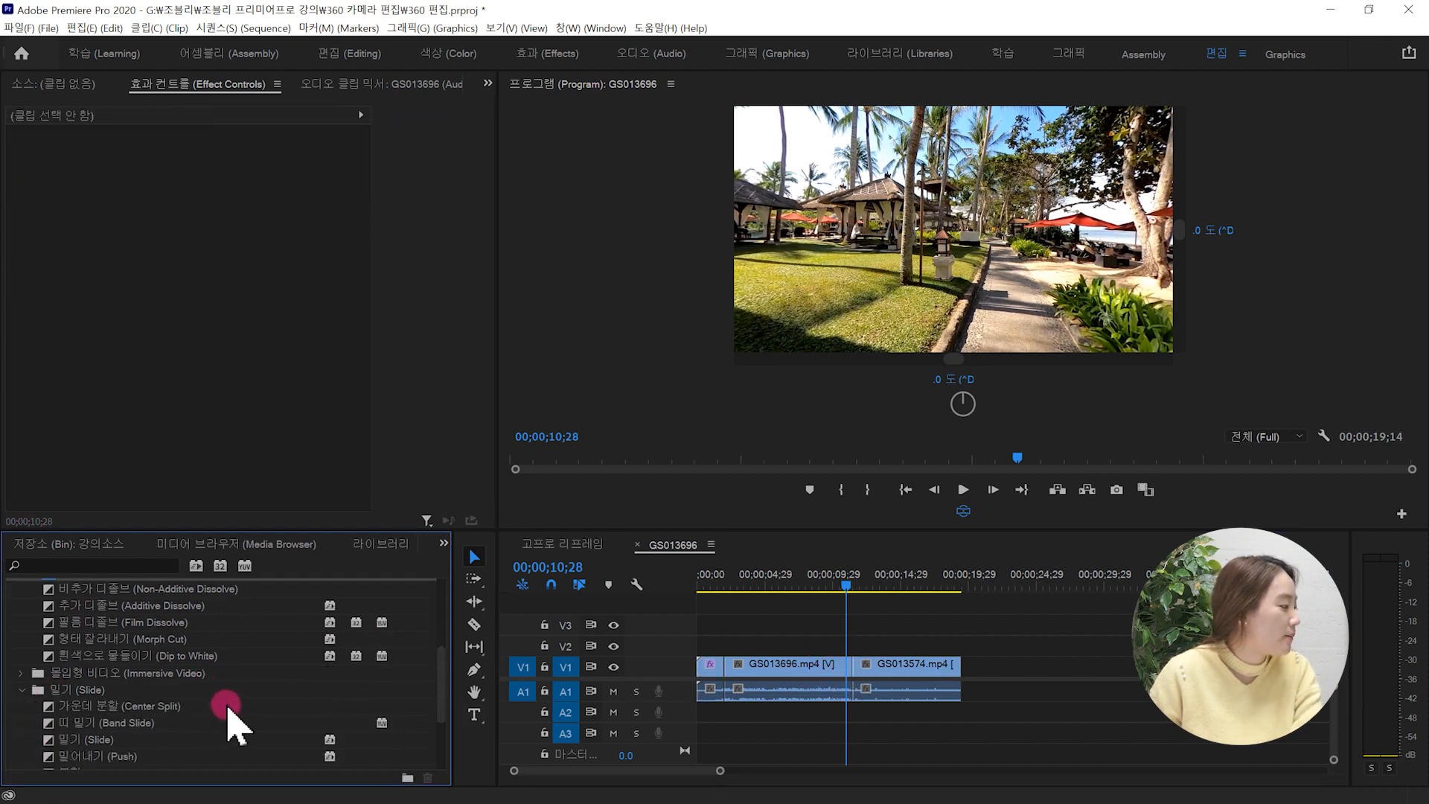
{"action": "left_click", "coordinate": [91, 723]}
{"action": "left_click_drag", "start_coordinate": [86, 728], "coordinate": [856, 663]}
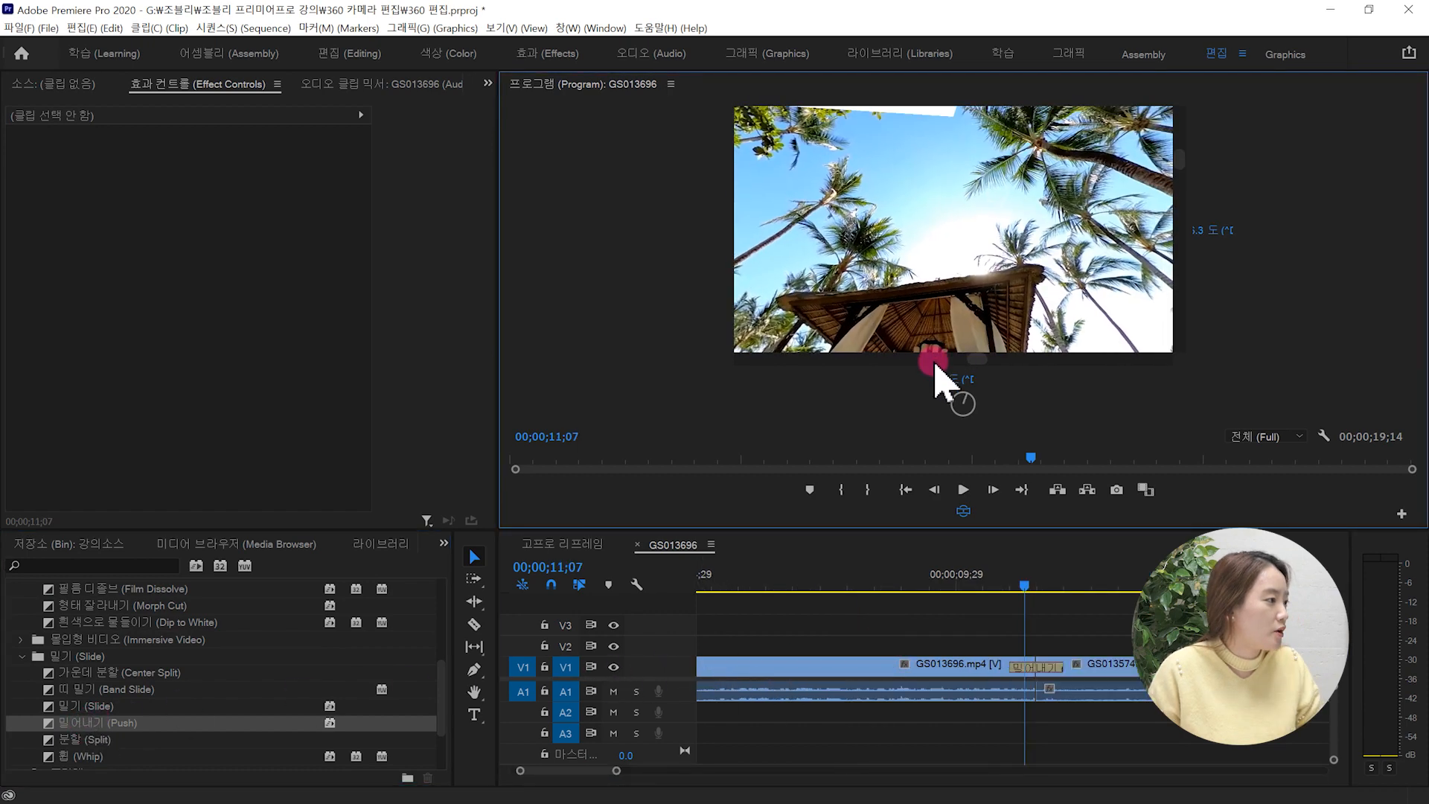
Examine the Push transition's seam around 00;00;11;13 with the VR display off and on, looking around the sphere in the VR view.
{"action": "left_click_drag", "start_coordinate": [935, 368], "coordinate": [997, 323]}
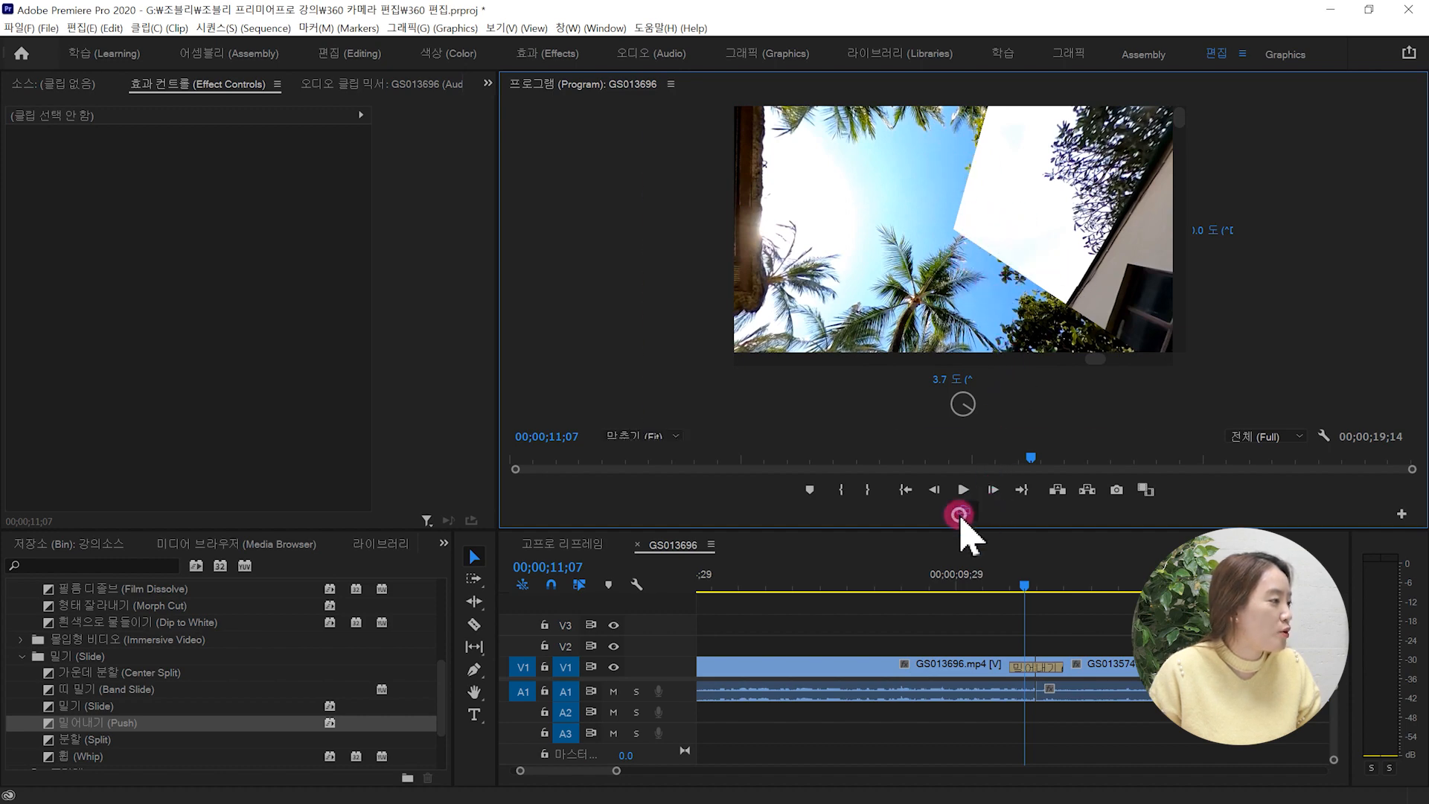
{"action": "left_click", "coordinate": [964, 512]}
{"action": "mouse_move", "coordinate": [1042, 583]}
{"action": "left_mouse_down"}
{"action": "mouse_move", "coordinate": [1018, 584]}
{"action": "mouse_move", "coordinate": [1063, 594]}
{"action": "mouse_move", "coordinate": [1016, 601]}
{"action": "mouse_move", "coordinate": [1035, 596]}
{"action": "left_mouse_up"}
{"action": "left_click", "coordinate": [762, 650]}
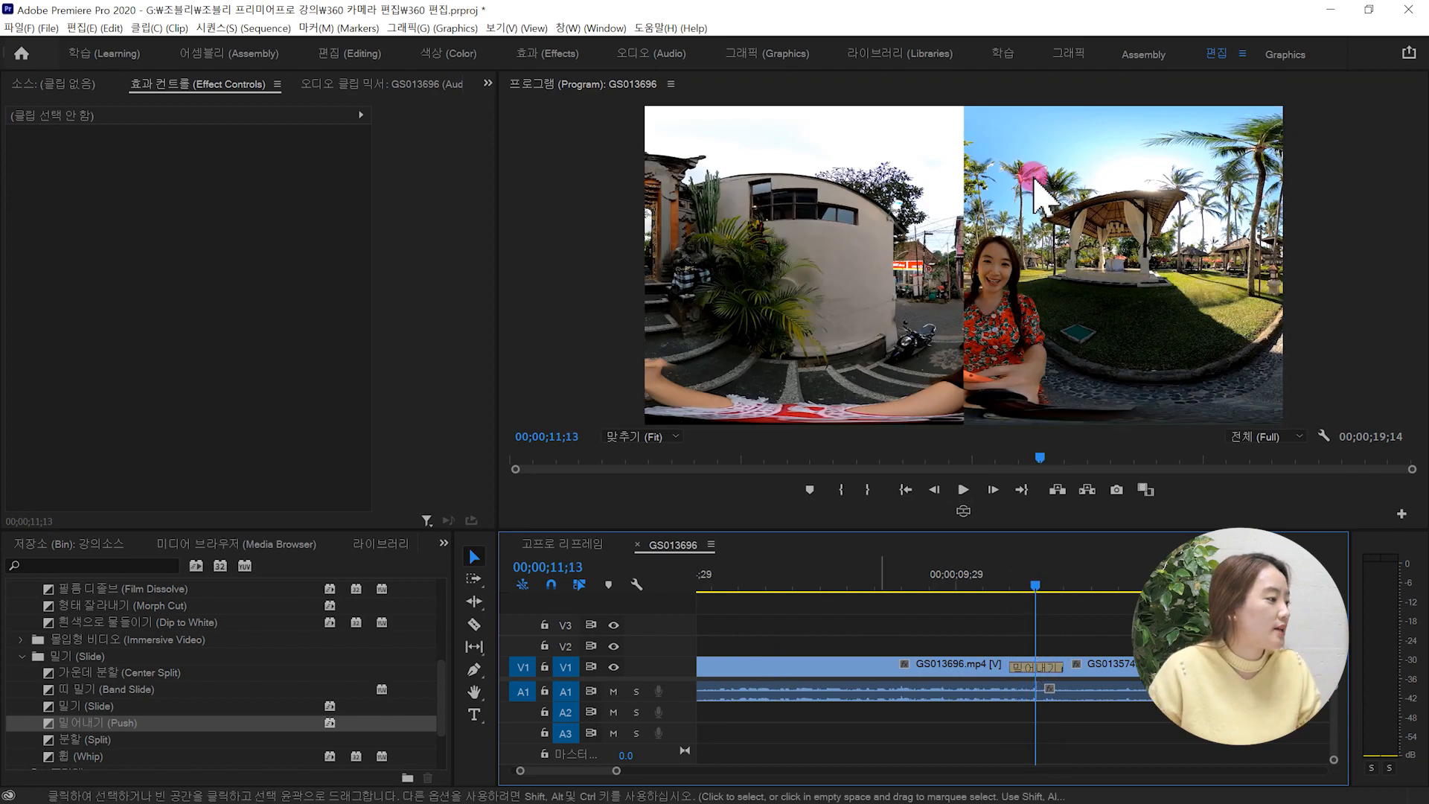
{"action": "left_click", "coordinate": [964, 510]}
{"action": "left_click_drag", "start_coordinate": [973, 293], "coordinate": [991, 259]}
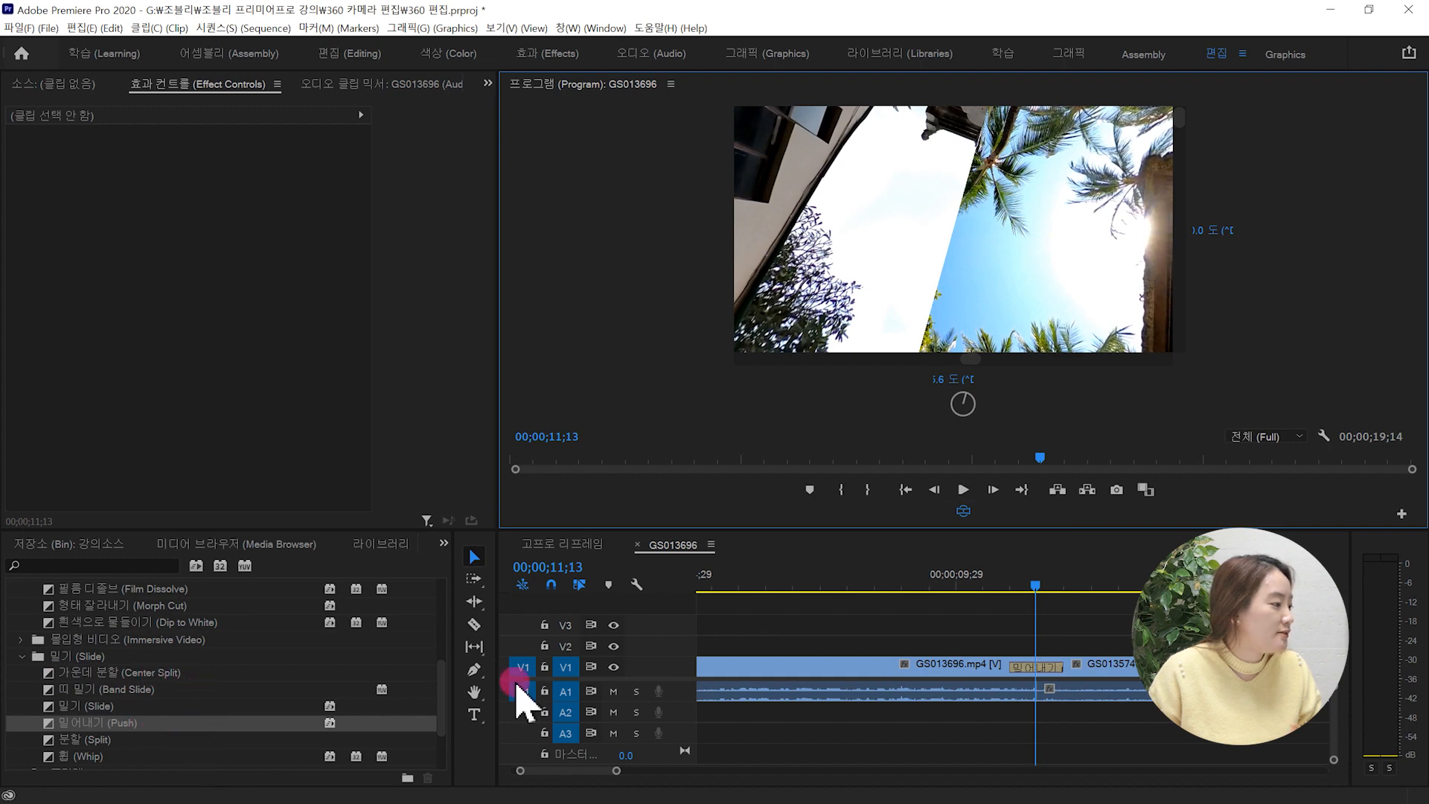
Return the playhead to 00;00;10;28 and remove the Push transition between GS013696.mp4 and GS013574.mp4.
{"action": "left_click_drag", "start_coordinate": [1033, 586], "coordinate": [1008, 588]}
{"action": "left_click", "coordinate": [1028, 666]}
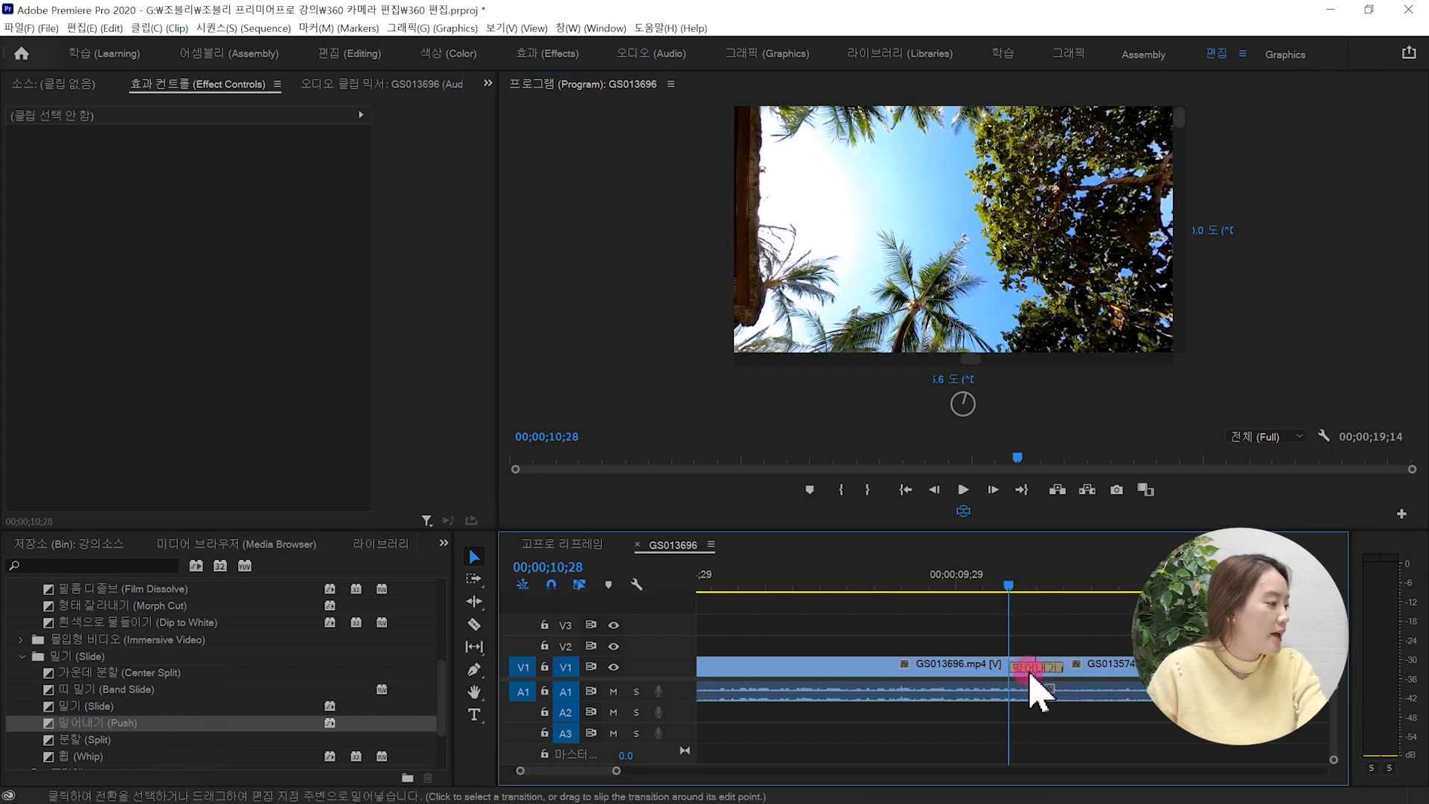
{"action": "key", "text": "Delete"}
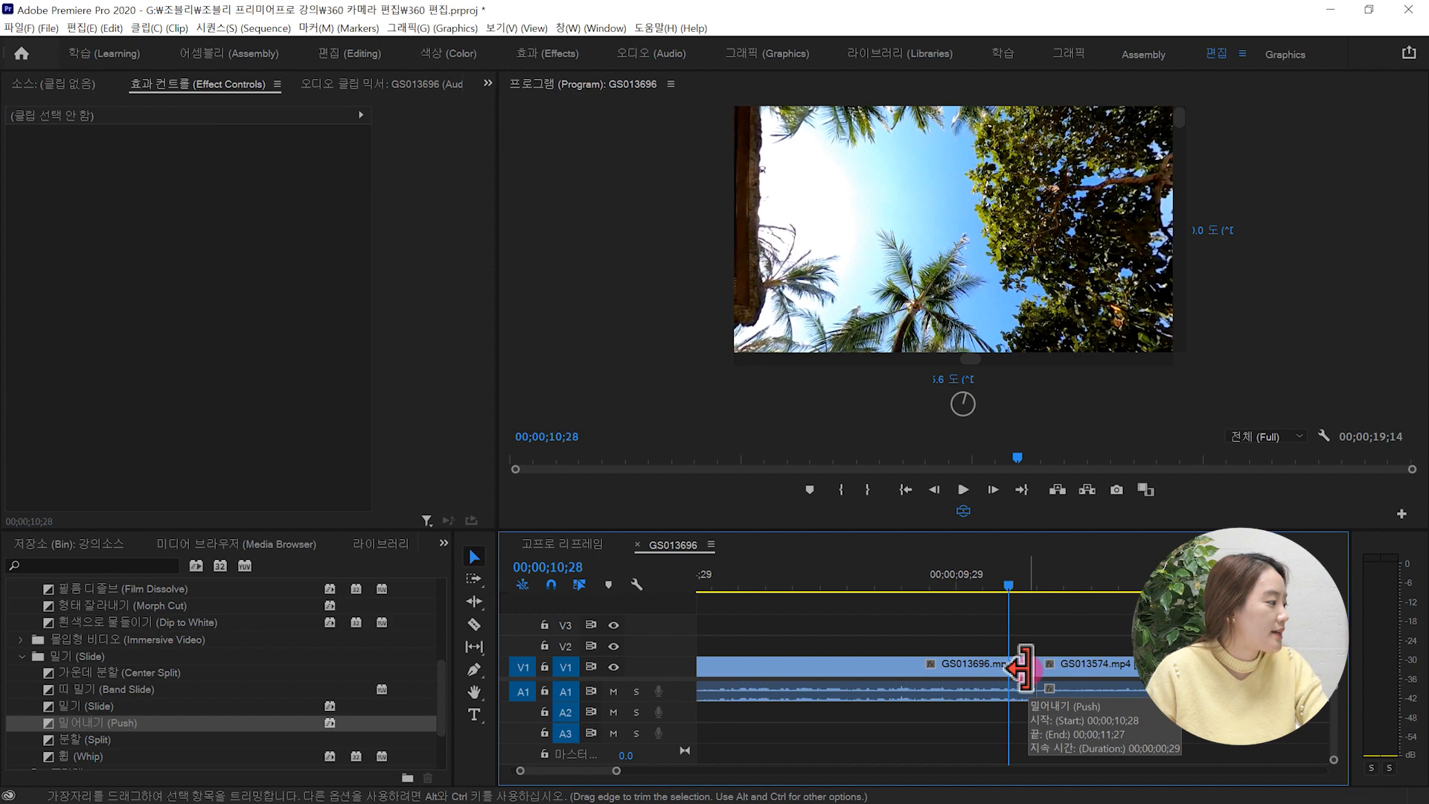
Search the effects for "vr" and look through the Immersive Video transitions under Video Transitions.
{"action": "left_click", "coordinate": [141, 563]}
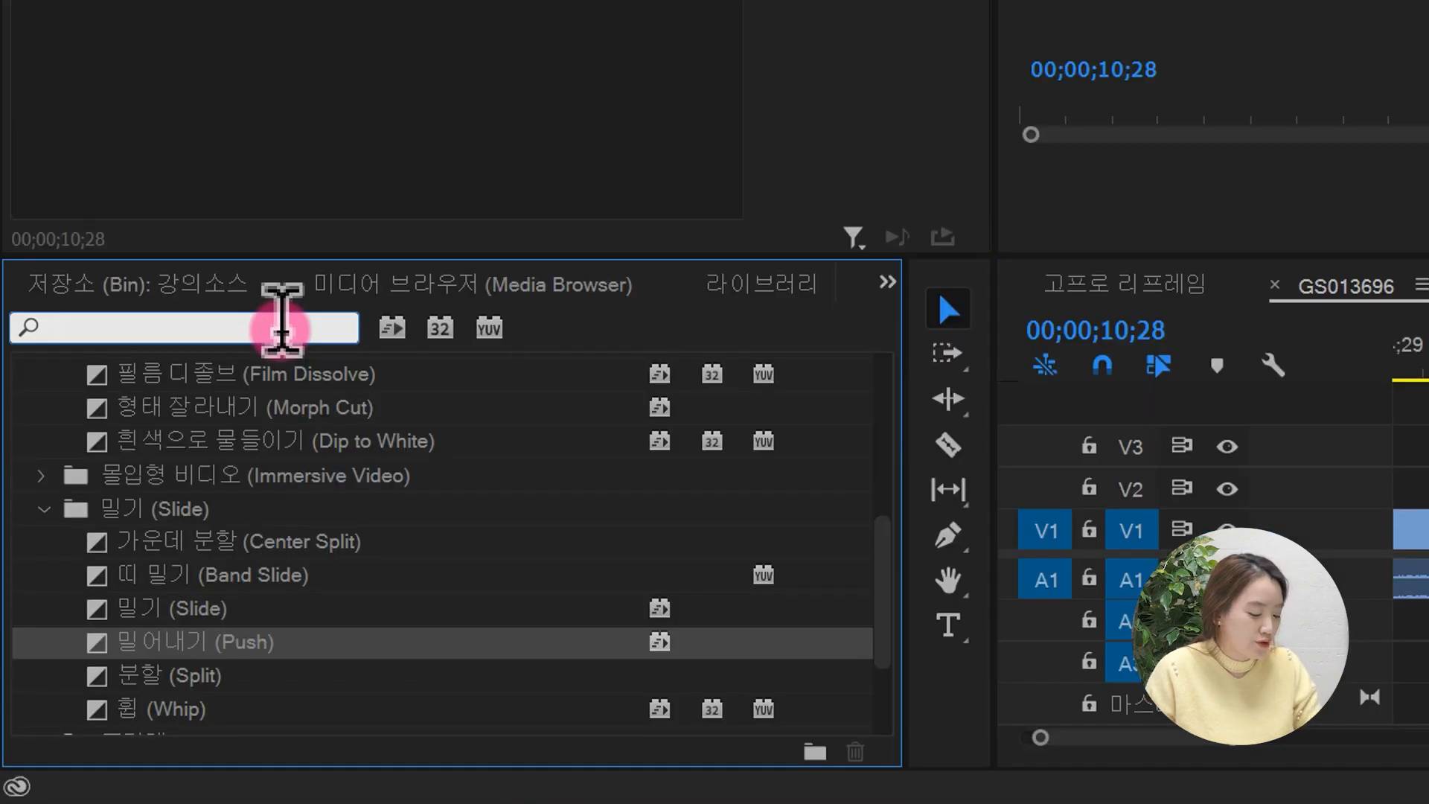
{"action": "type", "text": "vr"}
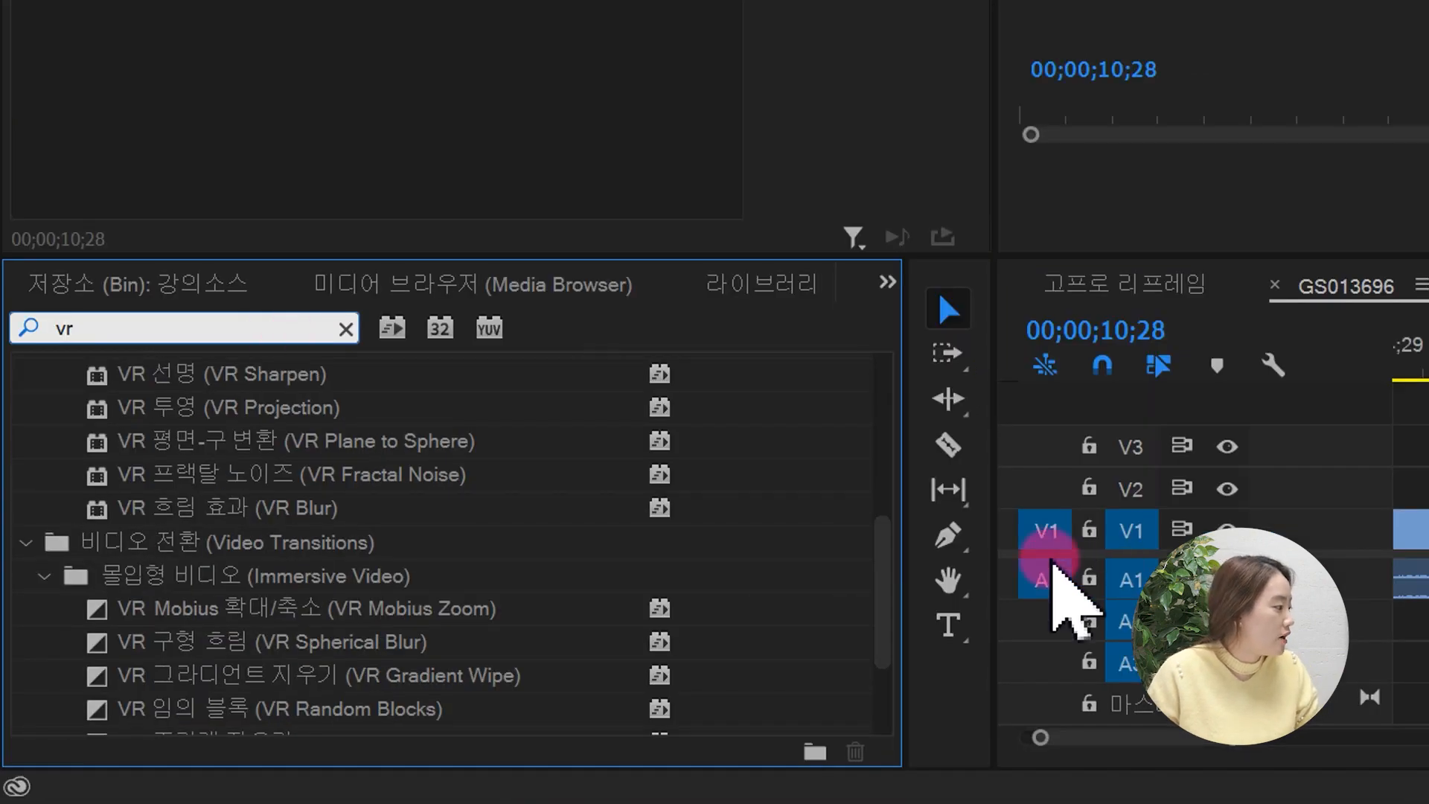
{"action": "left_click_drag", "start_coordinate": [886, 555], "coordinate": [890, 637]}
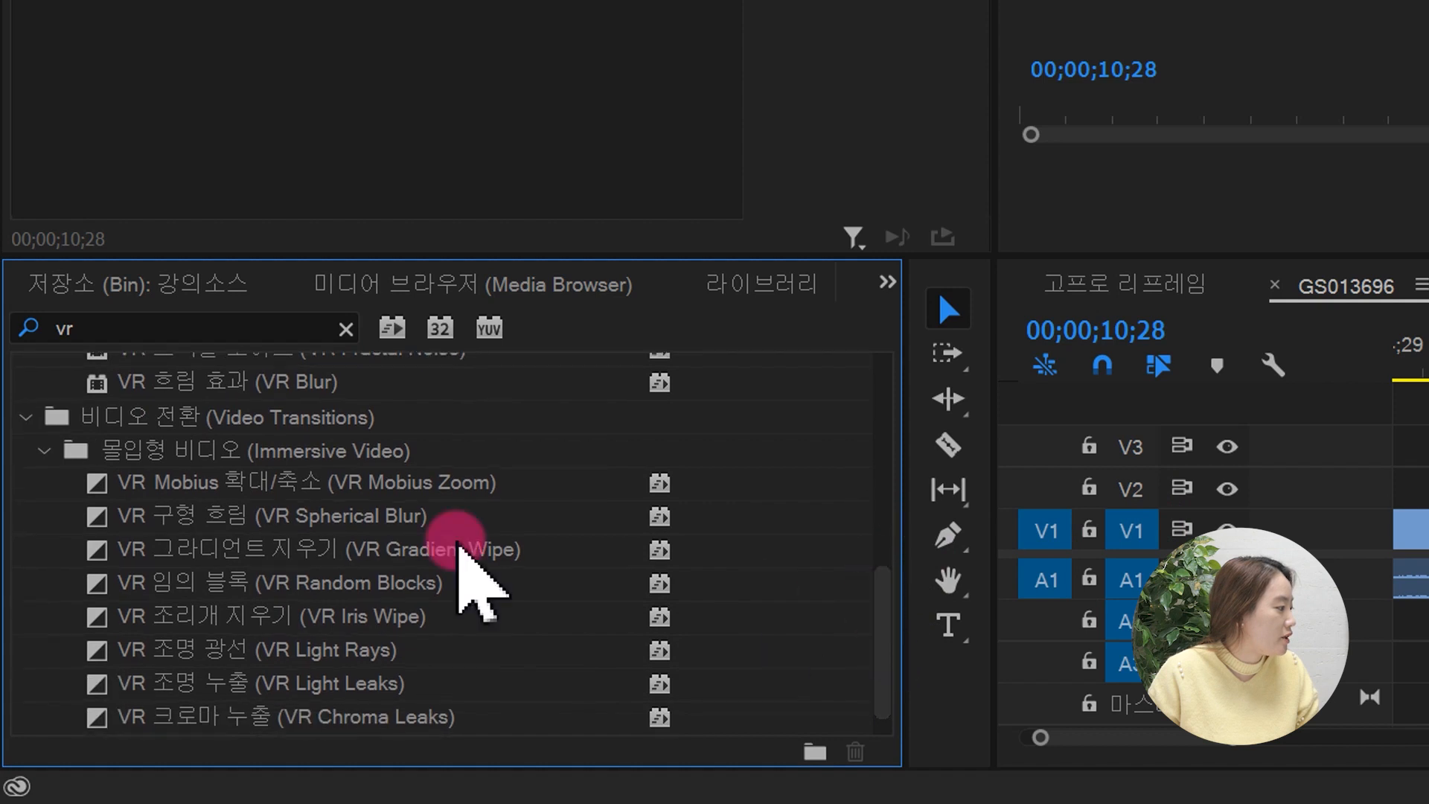
{"action": "left_click", "coordinate": [165, 416]}
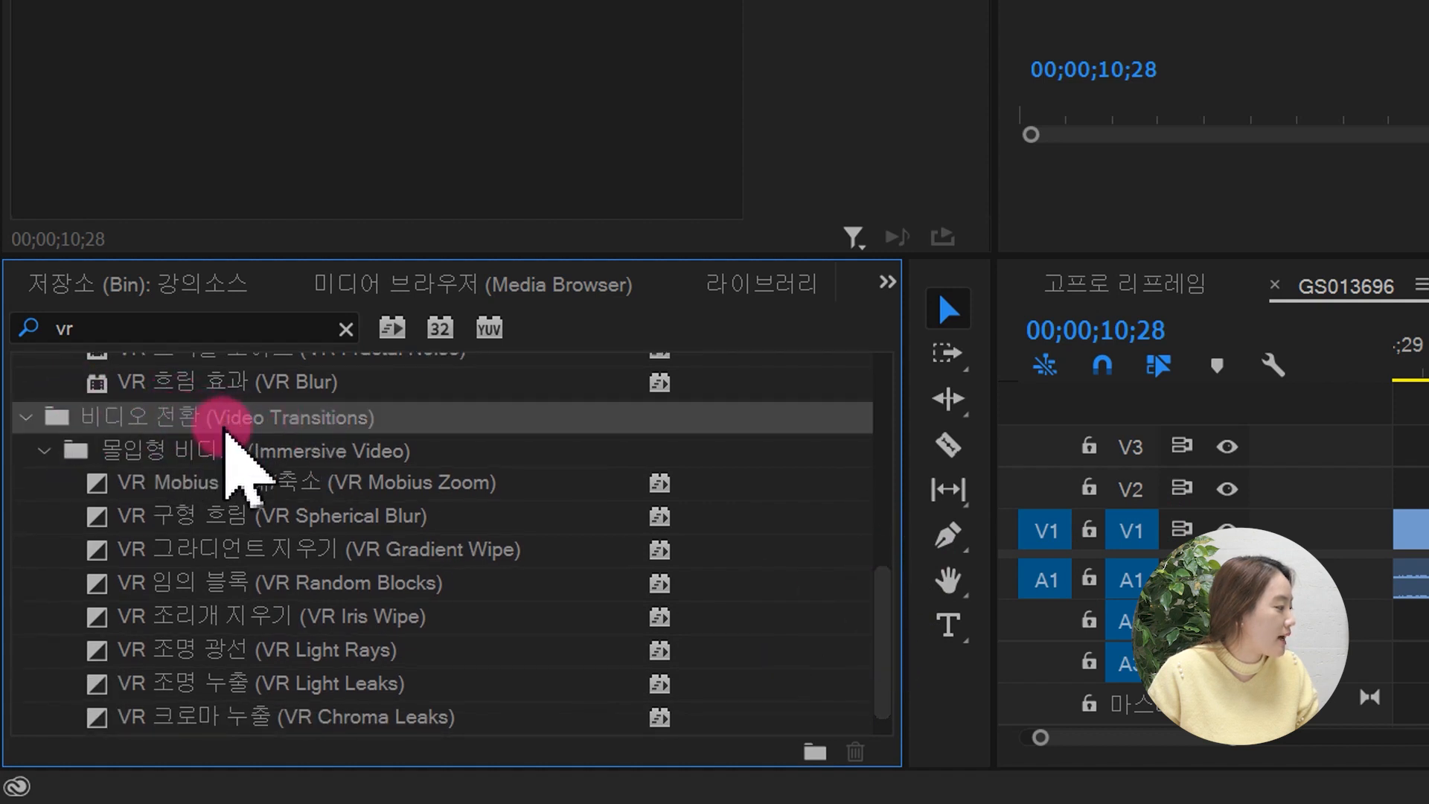
{"action": "left_click_drag", "start_coordinate": [884, 577], "coordinate": [886, 588]}
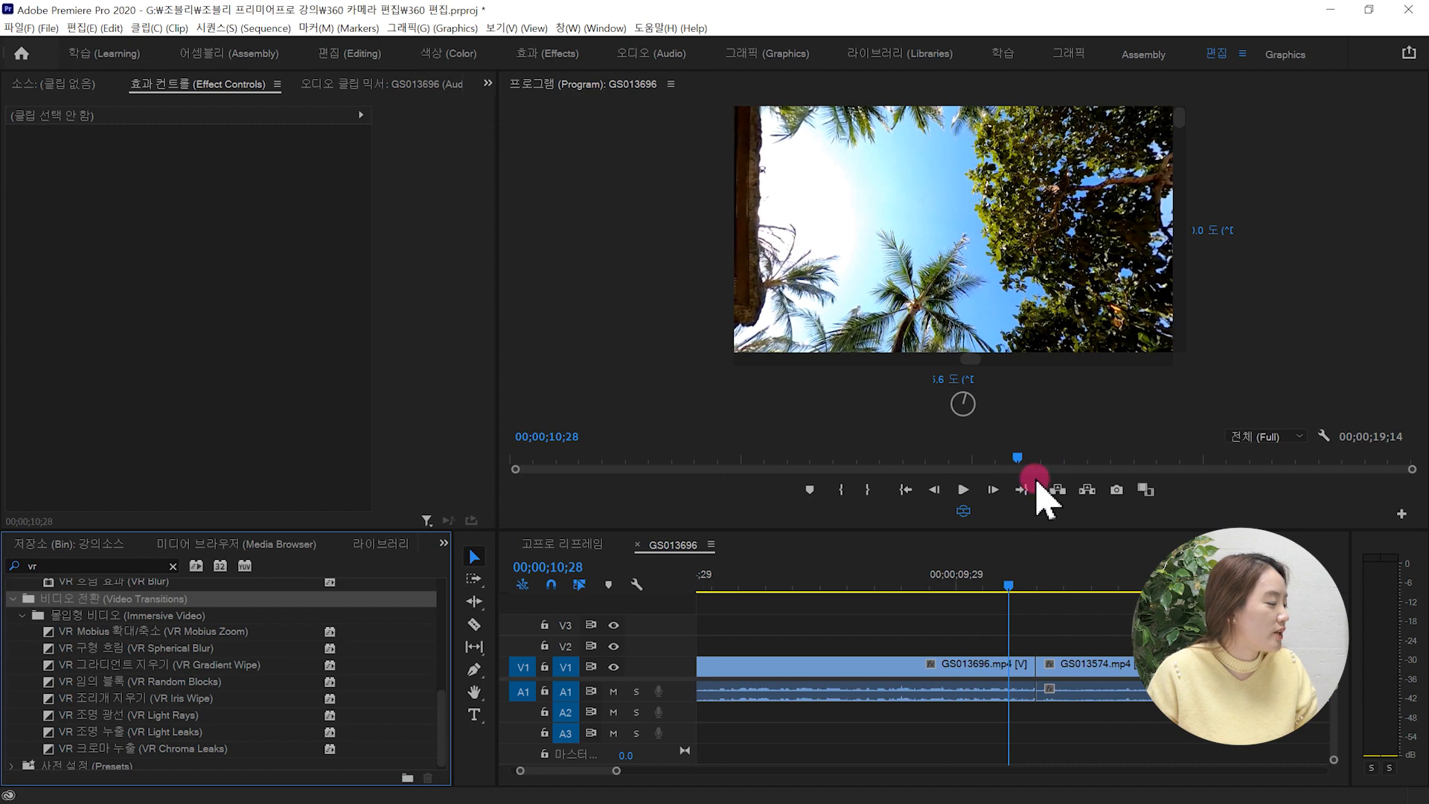
Reset the VR view direction and apply VR Mobius Zoom to the cut between GS013696.mp4 and GS013574.mp4.
{"action": "double_click", "coordinate": [952, 316]}
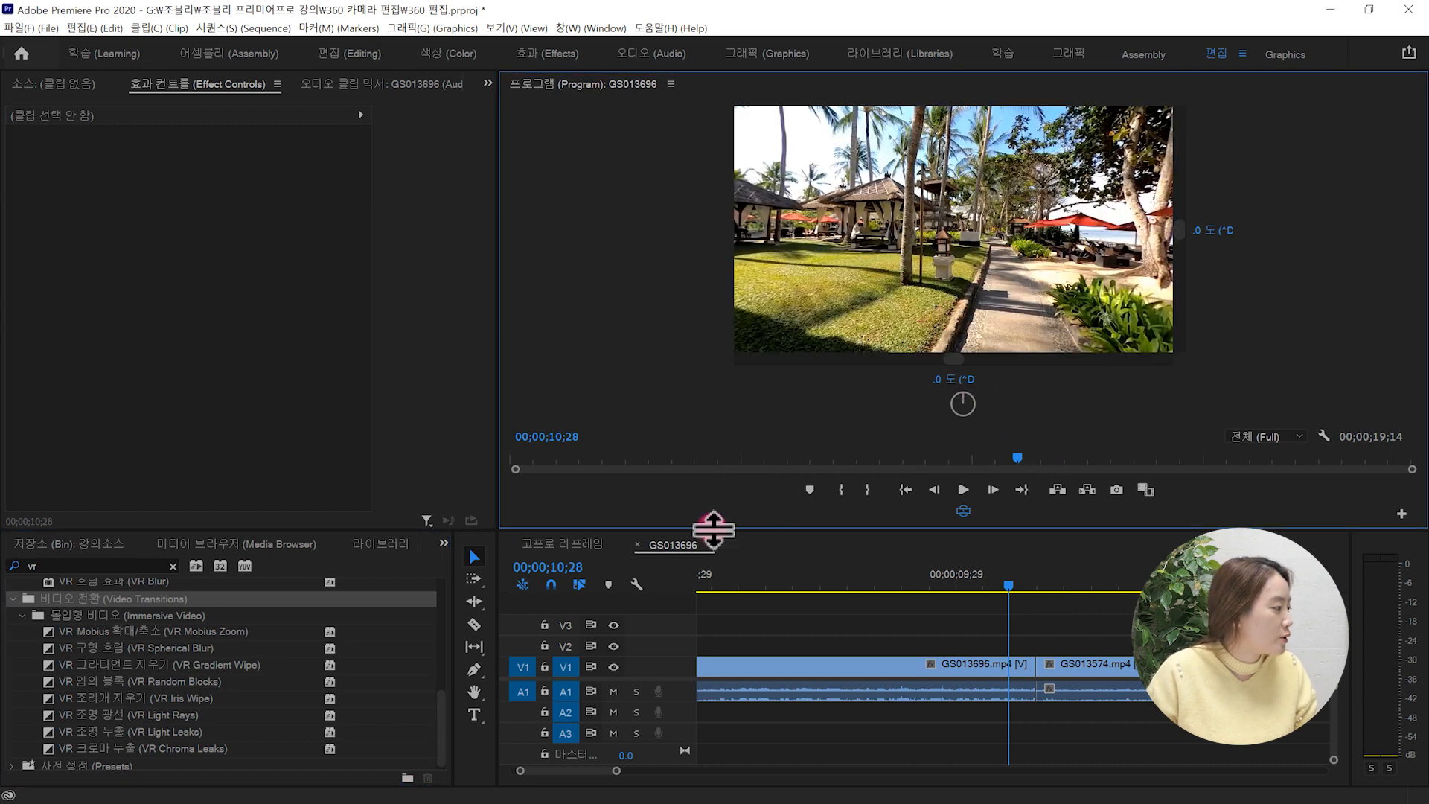
{"action": "left_click", "coordinate": [144, 632]}
{"action": "left_click_drag", "start_coordinate": [144, 632], "coordinate": [1033, 666]}
Play the VR Mobius Zoom from 00;00;10;14 and look around the sphere in mid-transition near 00;00;11;05.
{"action": "left_click_drag", "start_coordinate": [1009, 585], "coordinate": [984, 586]}
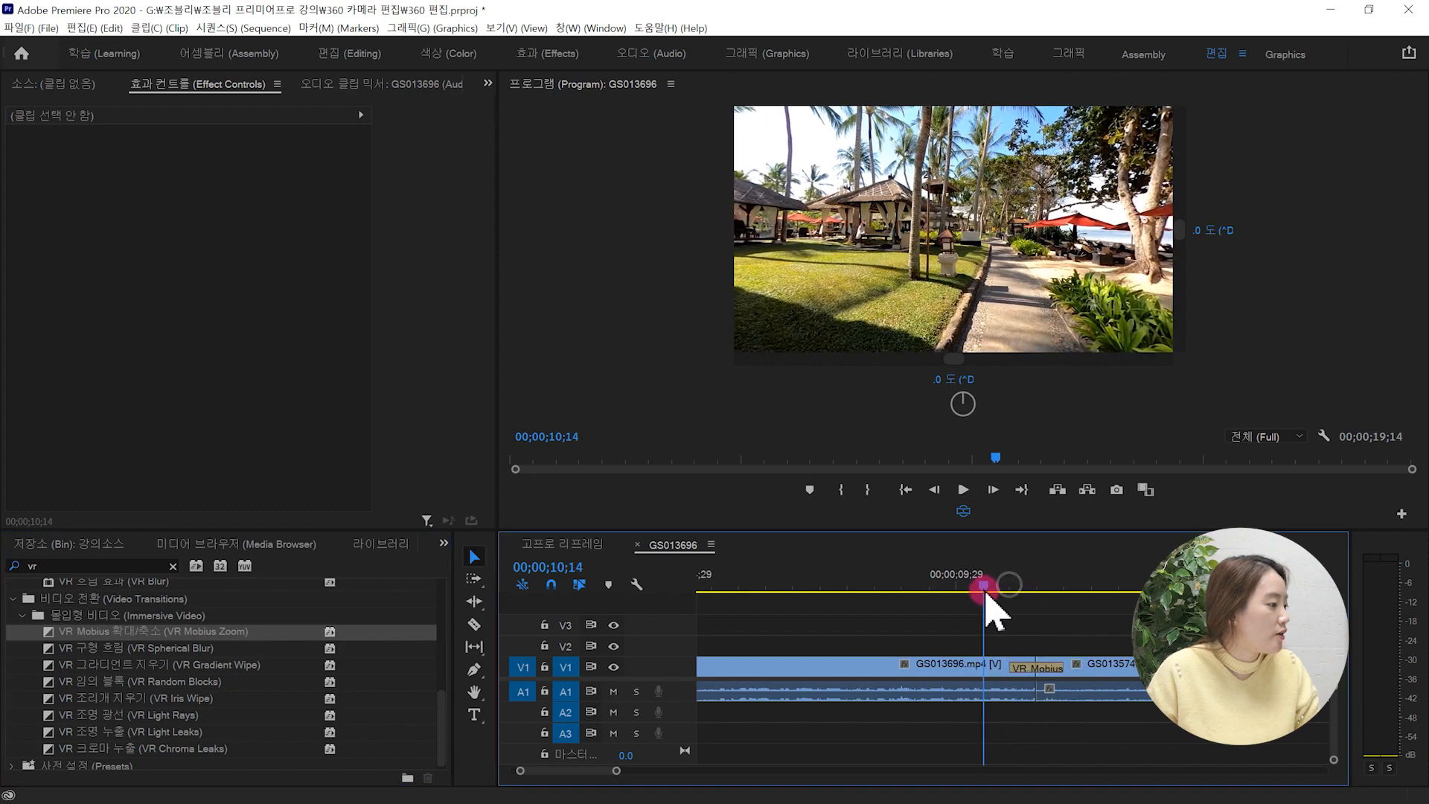
{"action": "key", "text": "space"}
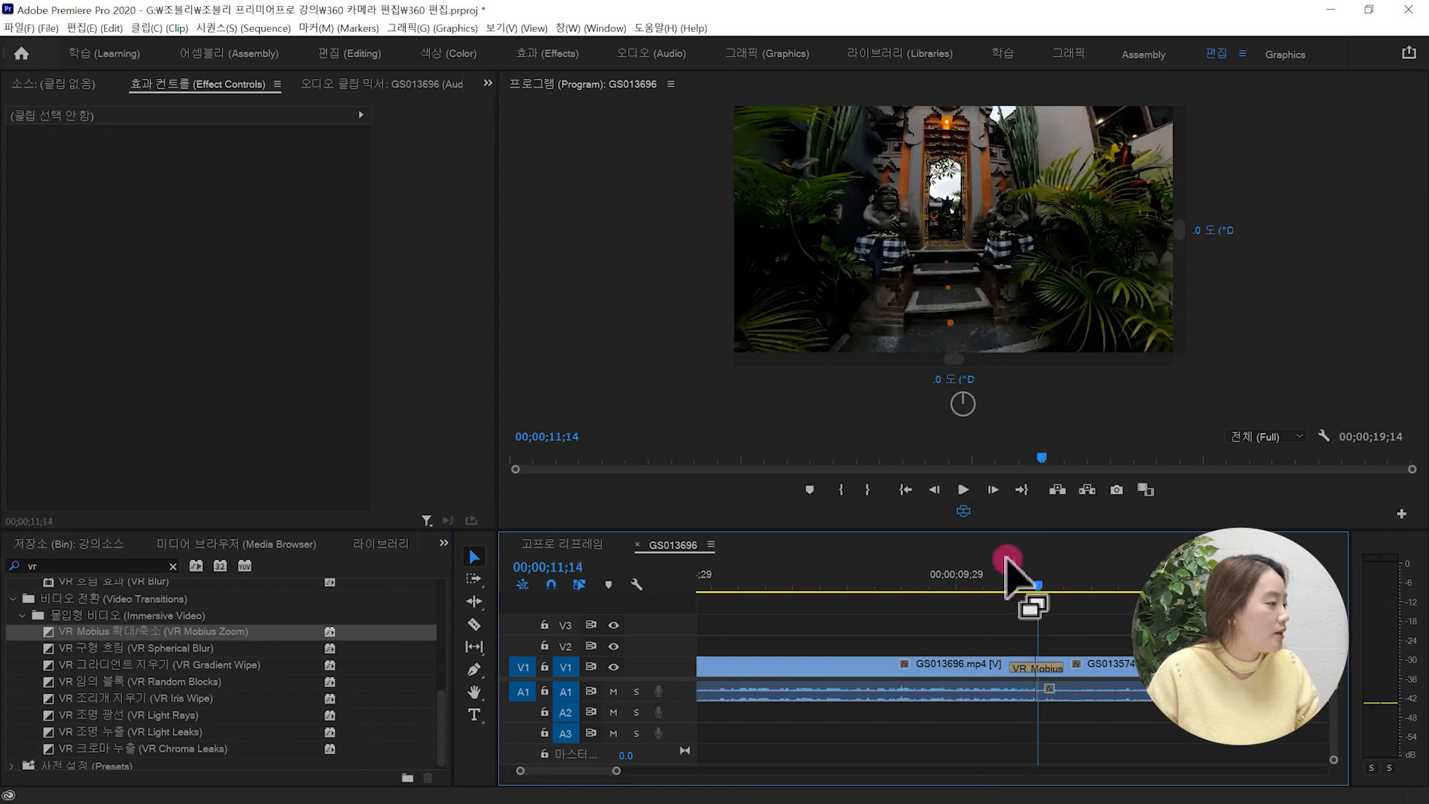
{"action": "mouse_move", "coordinate": [1037, 586]}
{"action": "left_mouse_down"}
{"action": "mouse_move", "coordinate": [1015, 583]}
{"action": "mouse_move", "coordinate": [1049, 588]}
{"action": "mouse_move", "coordinate": [1023, 590]}
{"action": "left_mouse_up"}
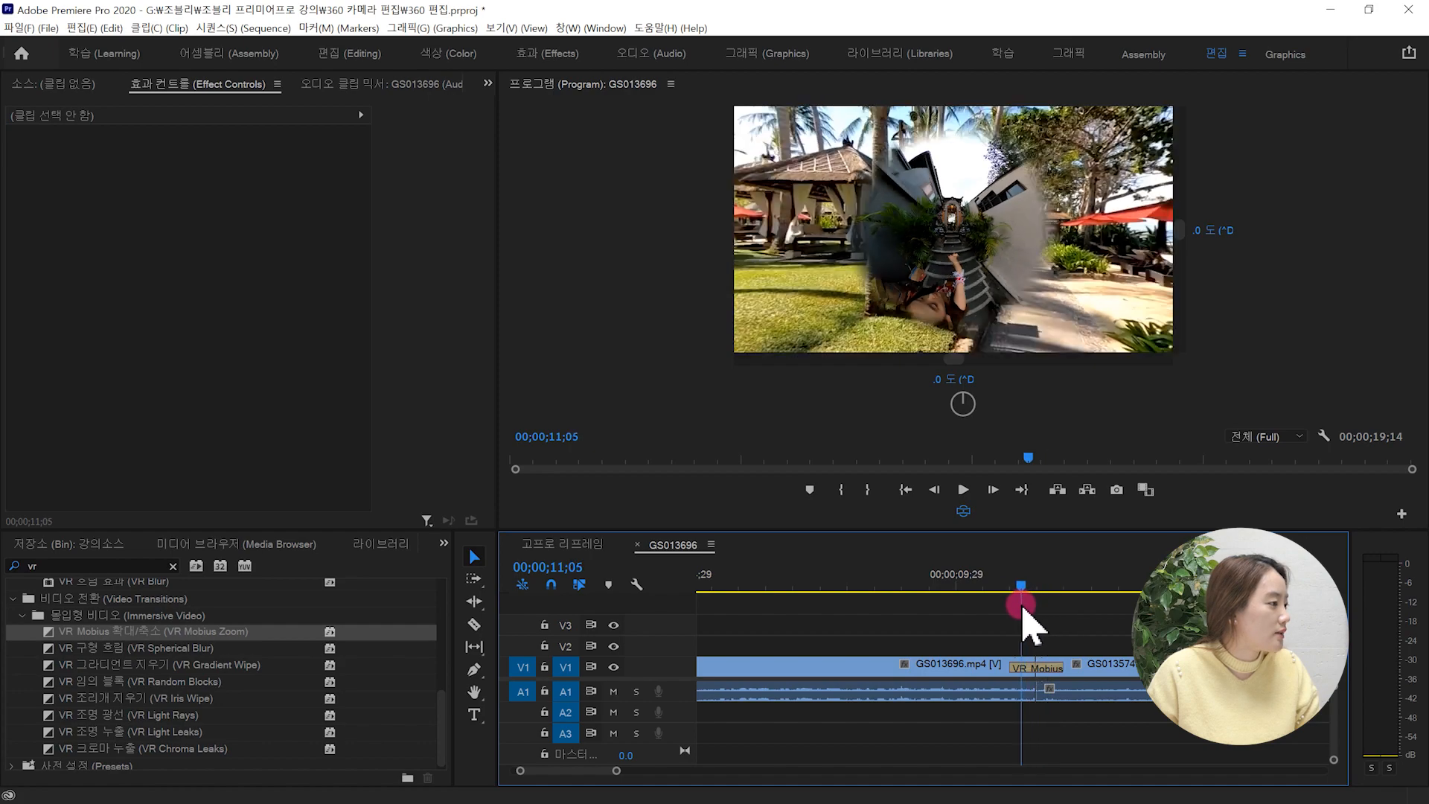
{"action": "left_click_drag", "start_coordinate": [975, 232], "coordinate": [997, 387]}
{"action": "left_click_drag", "start_coordinate": [1022, 228], "coordinate": [842, 235]}
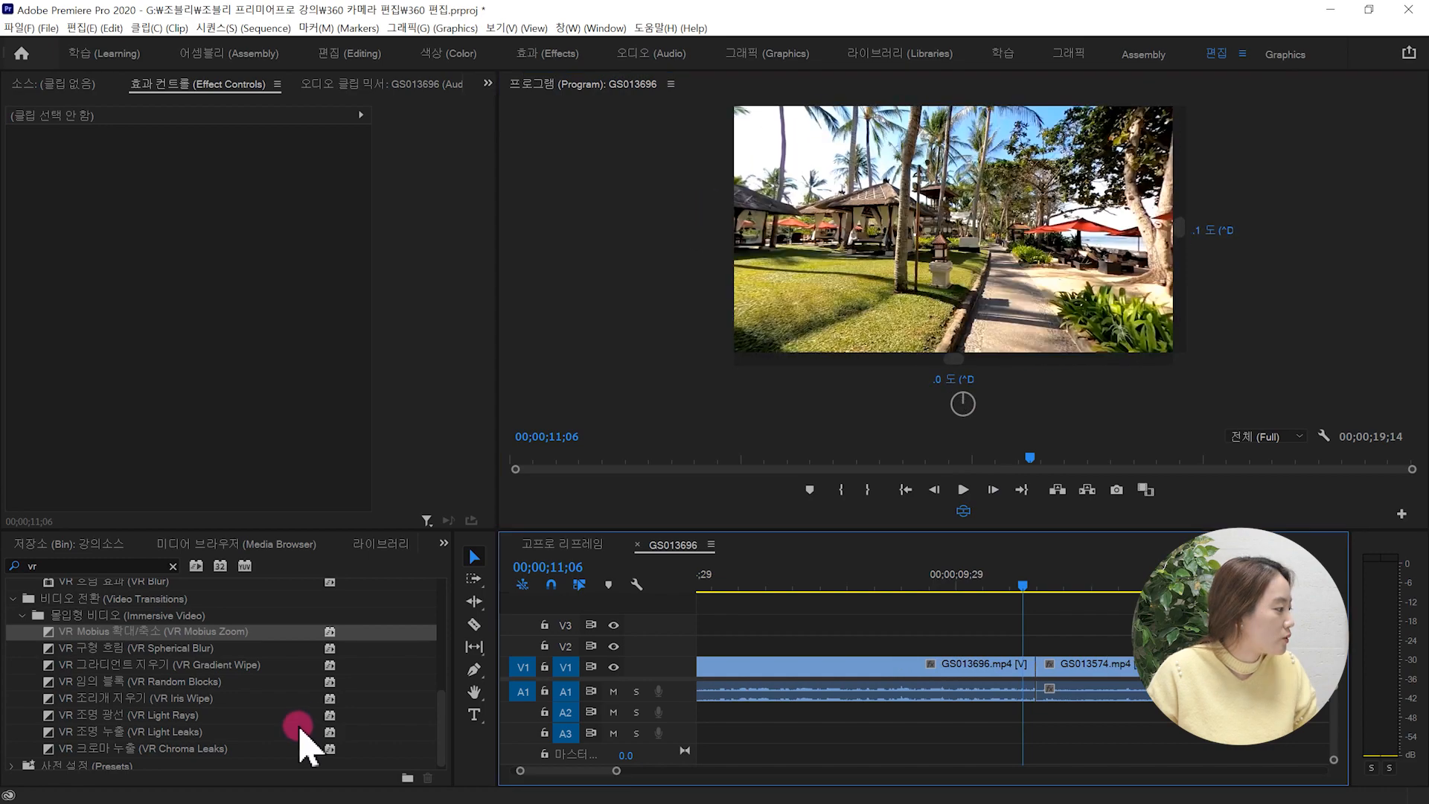
Apply VR Iris Wipe to the cut between the two clips and look around it in the VR view at 00;00;11;06.
{"action": "left_click", "coordinate": [119, 700]}
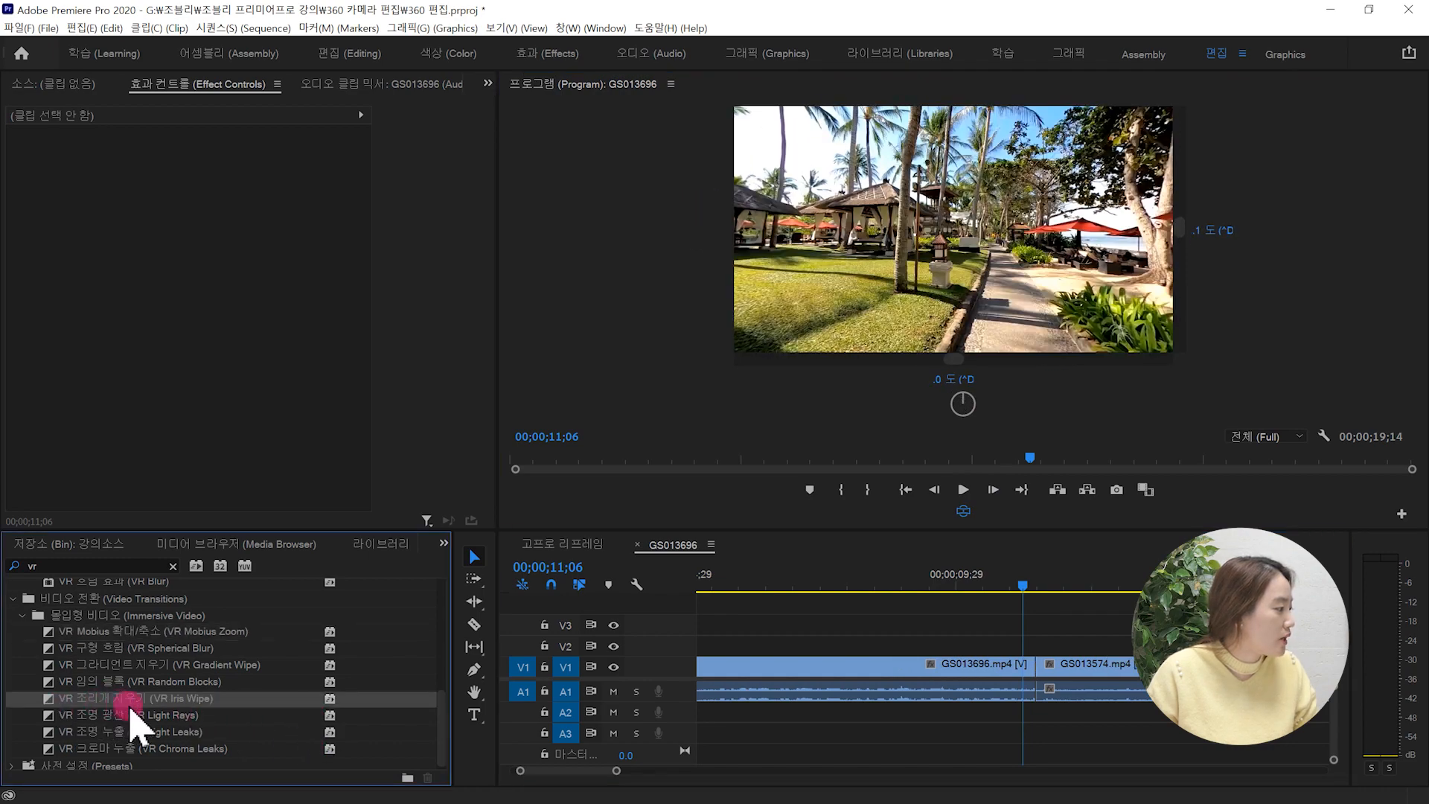
{"action": "left_click_drag", "start_coordinate": [179, 696], "coordinate": [1037, 668]}
{"action": "mouse_move", "coordinate": [1020, 582]}
{"action": "left_mouse_down"}
{"action": "mouse_move", "coordinate": [1009, 592]}
{"action": "mouse_move", "coordinate": [1040, 594]}
{"action": "mouse_move", "coordinate": [1022, 586]}
{"action": "mouse_move", "coordinate": [1021, 601]}
{"action": "left_mouse_up"}
{"action": "left_click_drag", "start_coordinate": [1000, 240], "coordinate": [879, 273]}
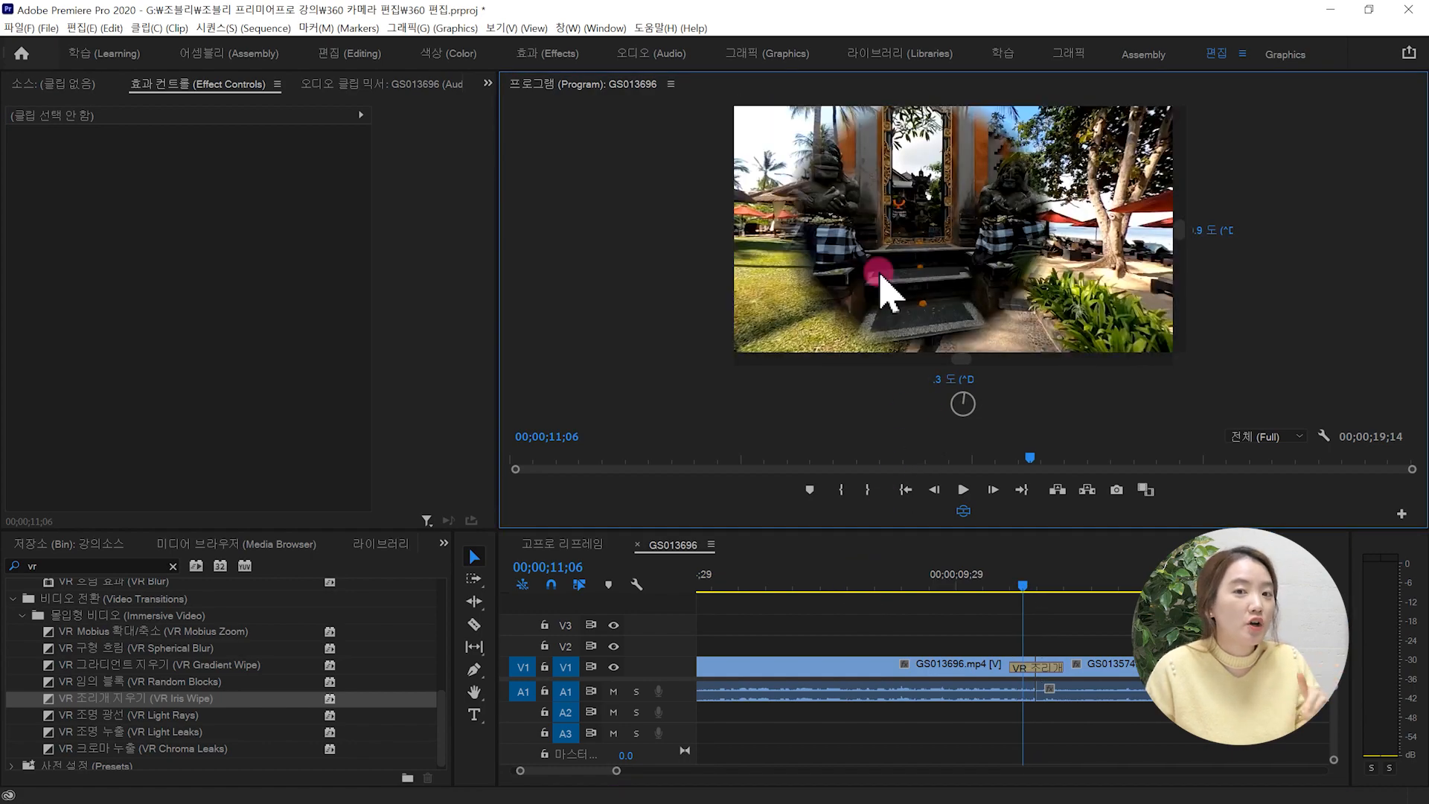
Set the VR Iris Wipe's Feather to 0.00.
{"action": "left_click", "coordinate": [1033, 664]}
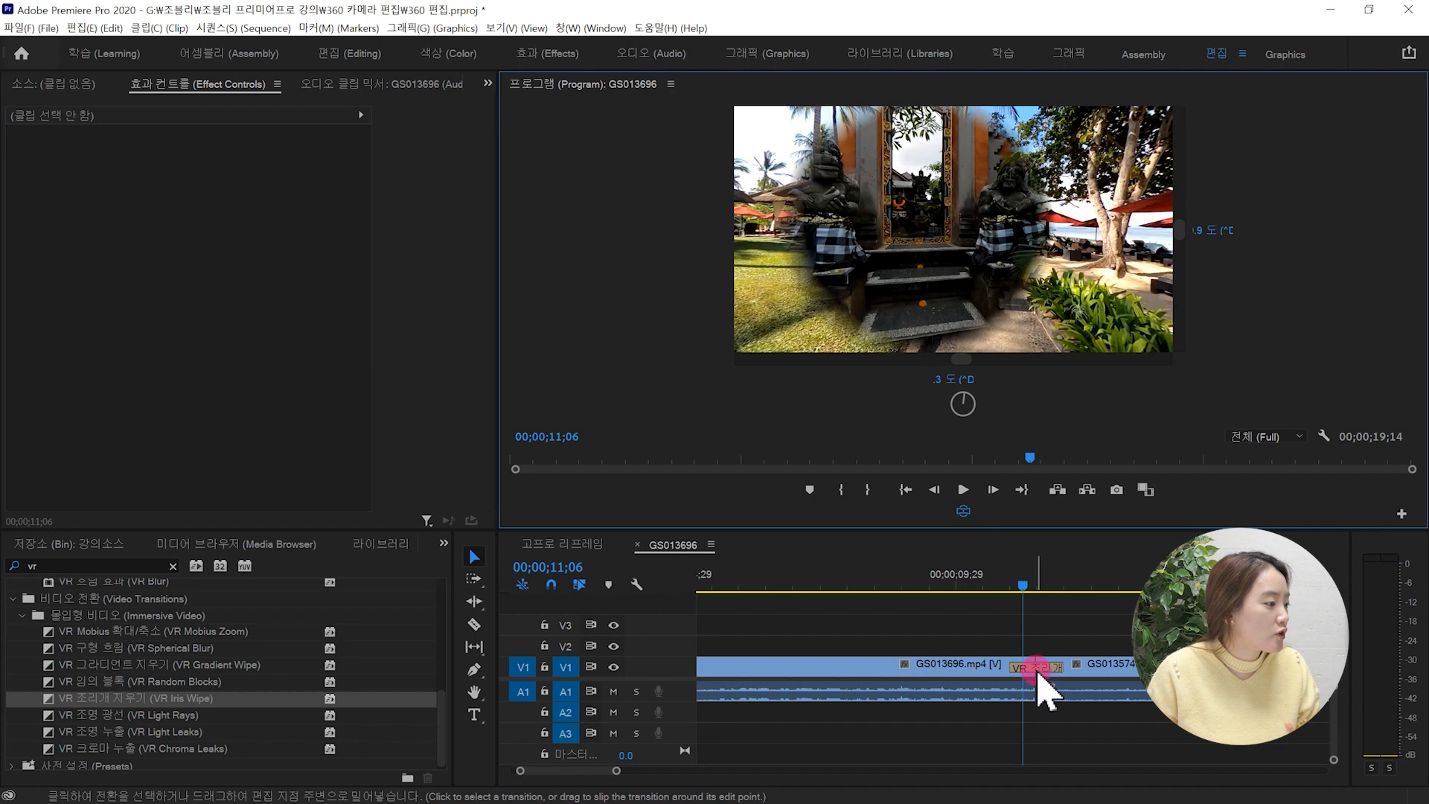
{"action": "left_click", "coordinate": [293, 396]}
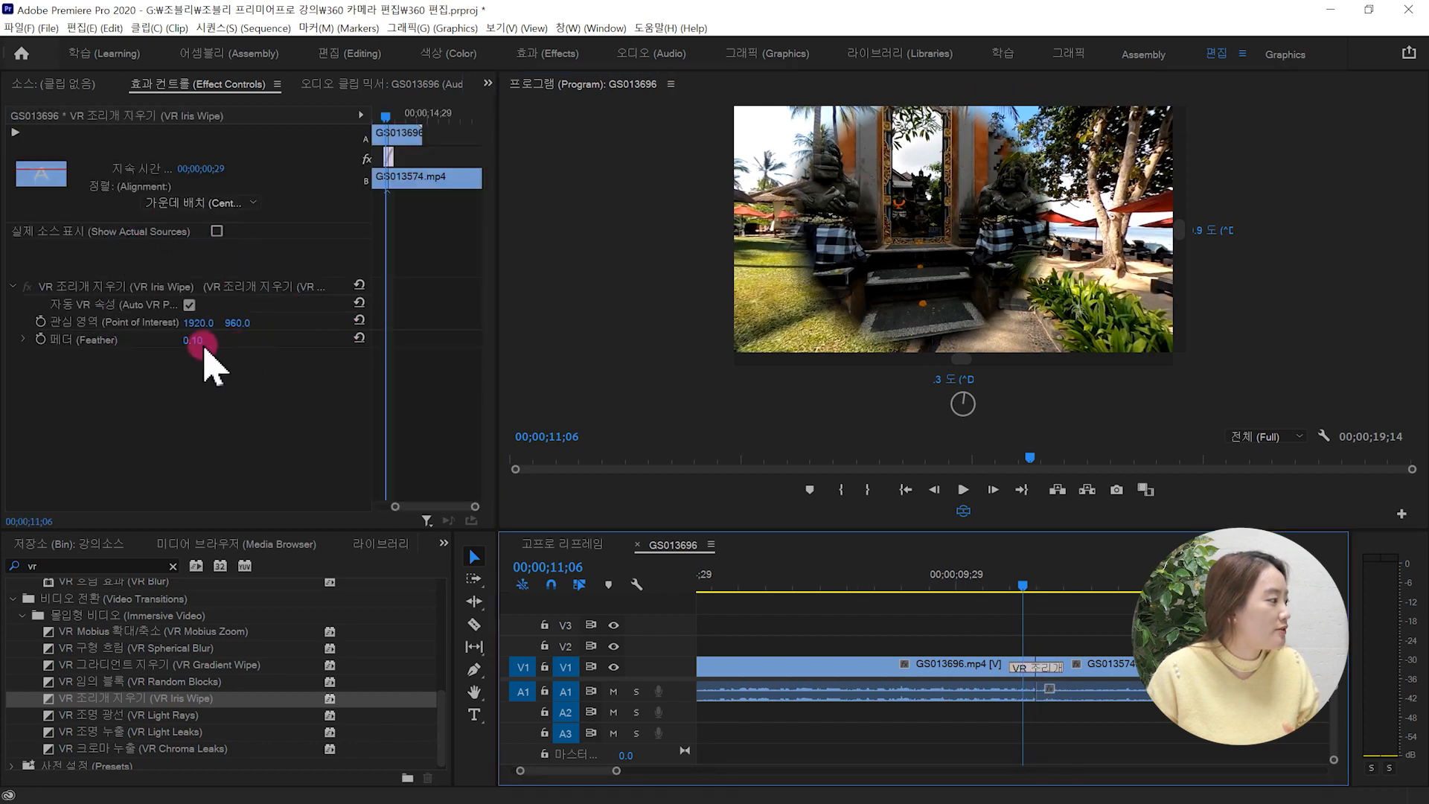
{"action": "mouse_move", "coordinate": [198, 341]}
{"action": "left_mouse_down"}
{"action": "mouse_move", "coordinate": [260, 342]}
{"action": "mouse_move", "coordinate": [171, 342]}
{"action": "left_mouse_up"}
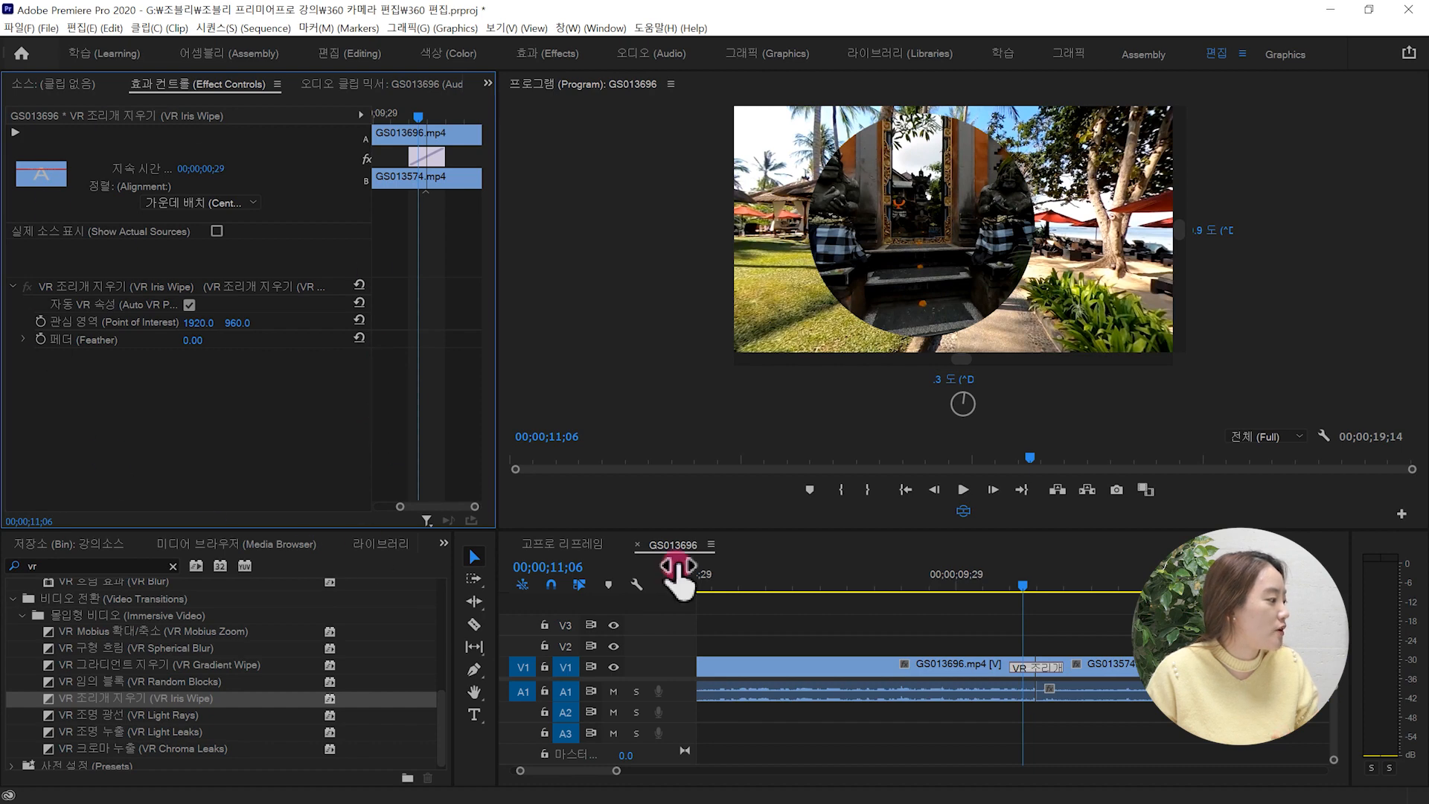
Replace the VR Iris Wipe between GS013696.mp4 and GS013574.mp4 with the VR Light Leaks transition.
{"action": "left_click", "coordinate": [1037, 669]}
{"action": "key", "text": "Delete"}
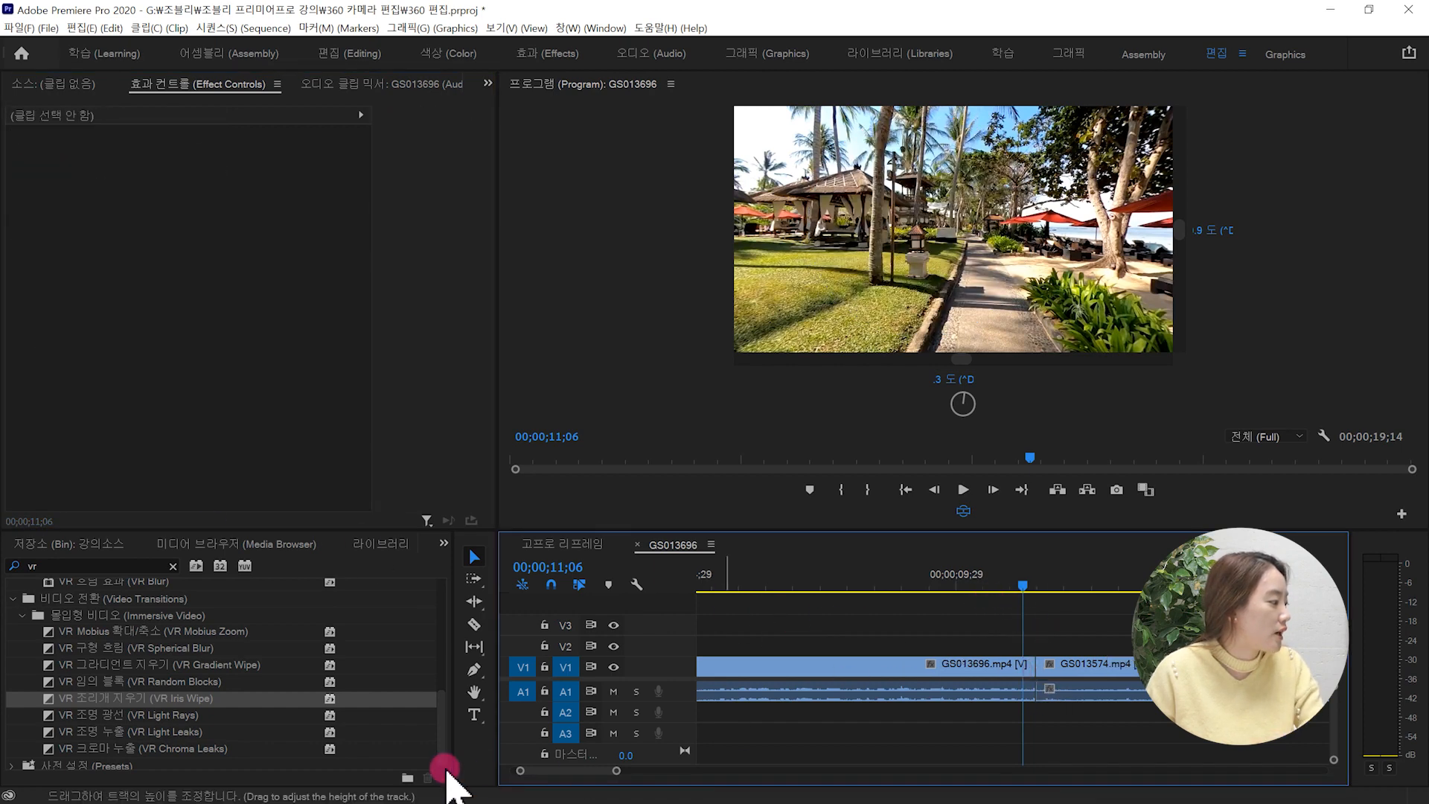
{"action": "left_click", "coordinate": [67, 733]}
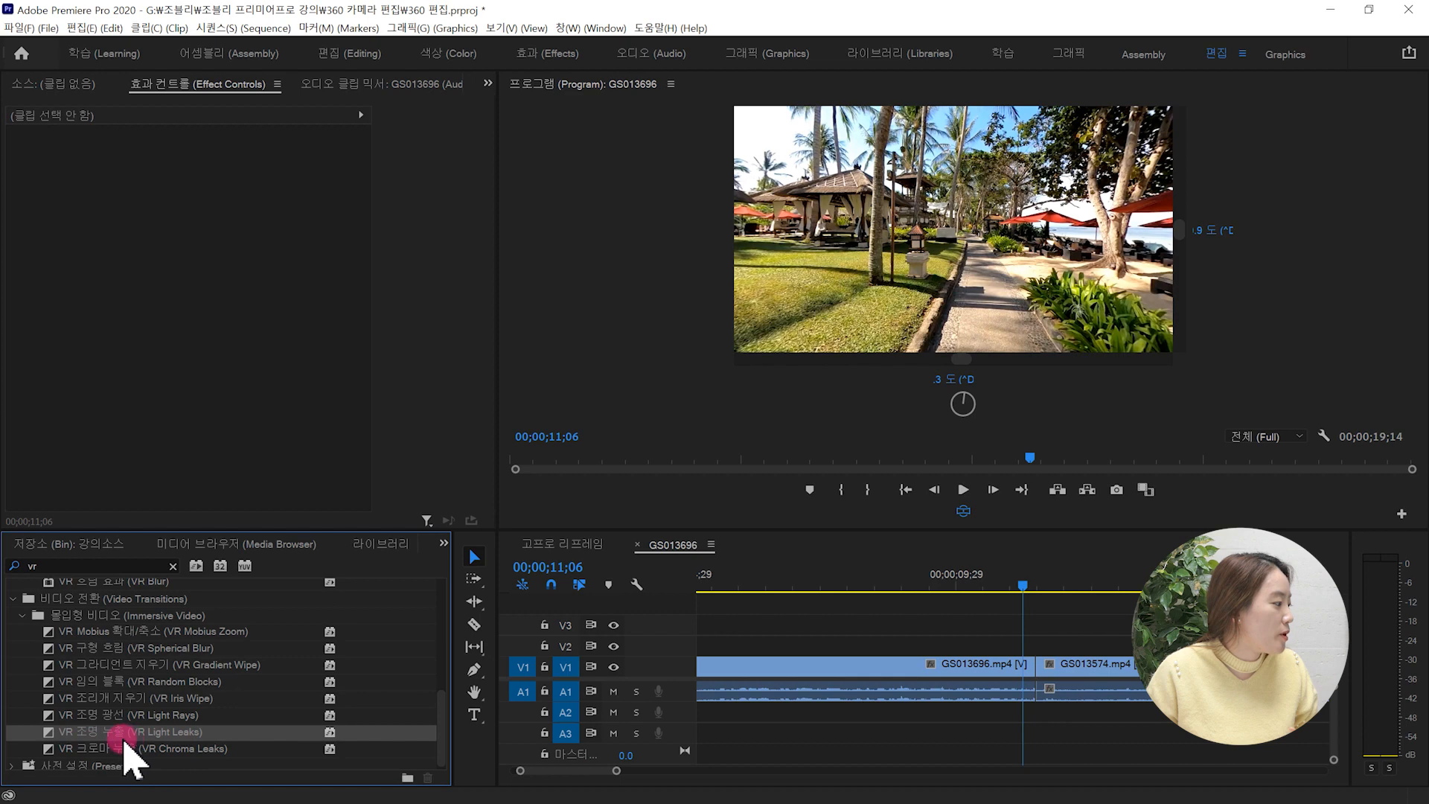
{"action": "left_click_drag", "start_coordinate": [325, 691], "coordinate": [822, 661]}
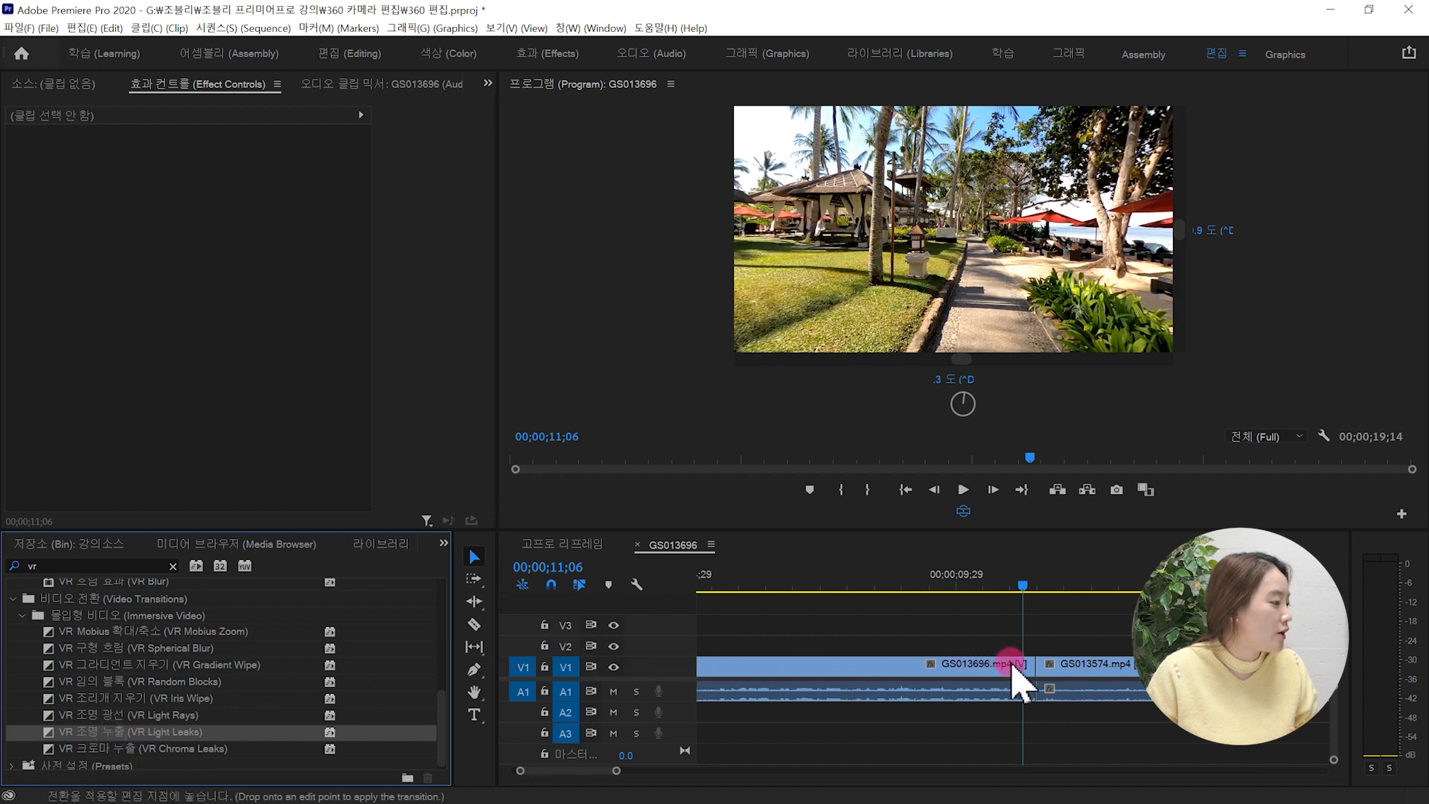
{"action": "left_click_drag", "start_coordinate": [1020, 674], "coordinate": [1031, 665]}
Scrub through the VR Light Leaks transition and look around the sphere in mid-transition.
{"action": "mouse_move", "coordinate": [1026, 586]}
{"action": "left_mouse_down"}
{"action": "mouse_move", "coordinate": [1064, 586]}
{"action": "mouse_move", "coordinate": [1022, 588]}
{"action": "left_mouse_up"}
{"action": "left_click_drag", "start_coordinate": [982, 179], "coordinate": [879, 245]}
{"action": "left_click", "coordinate": [1034, 592]}
{"action": "left_click_drag", "start_coordinate": [1036, 586], "coordinate": [1049, 586]}
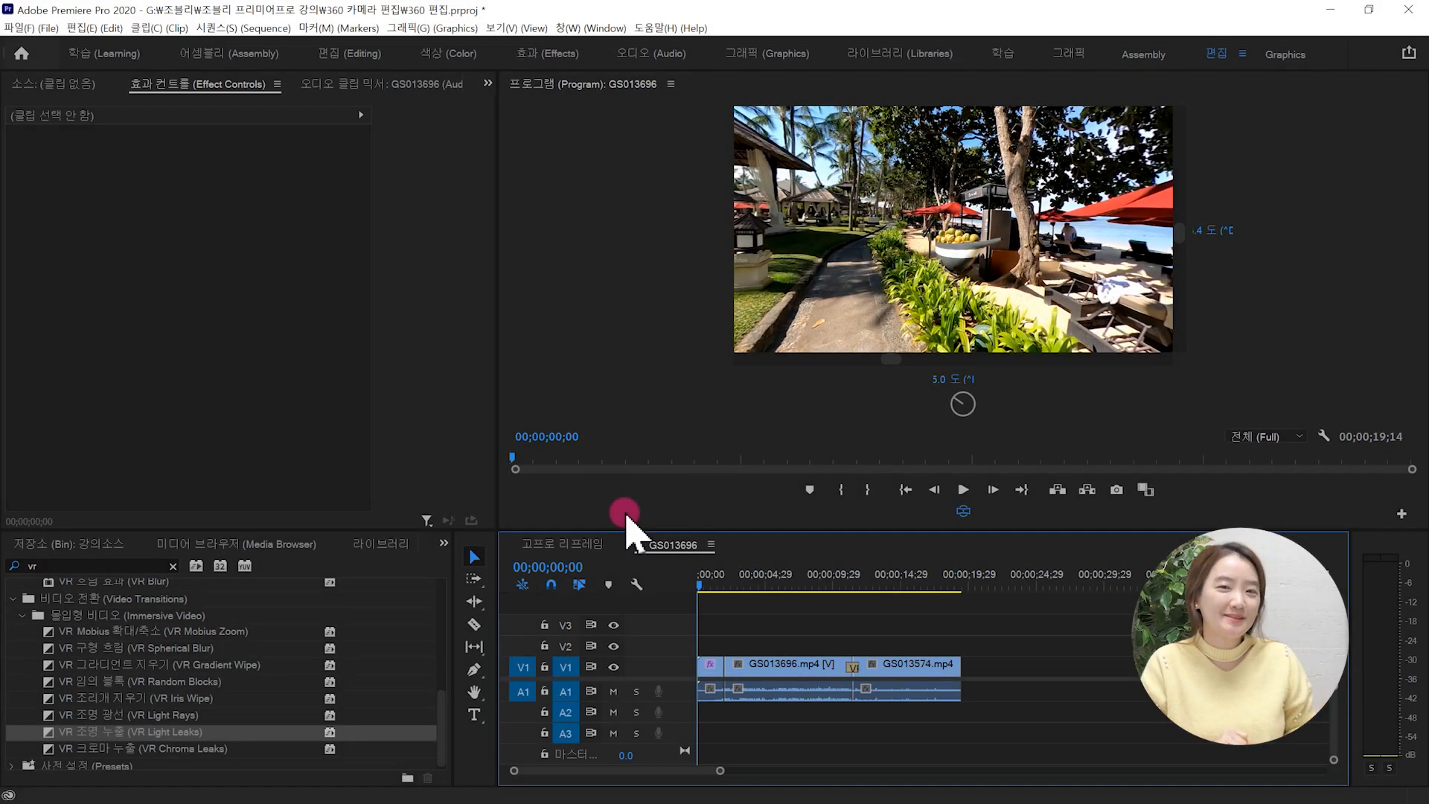
Place 조블리 로고.png on track V2 at the start of the sequence, above GS013696.mp4.
{"action": "left_click", "coordinate": [625, 518]}
{"action": "key", "text": "space"}
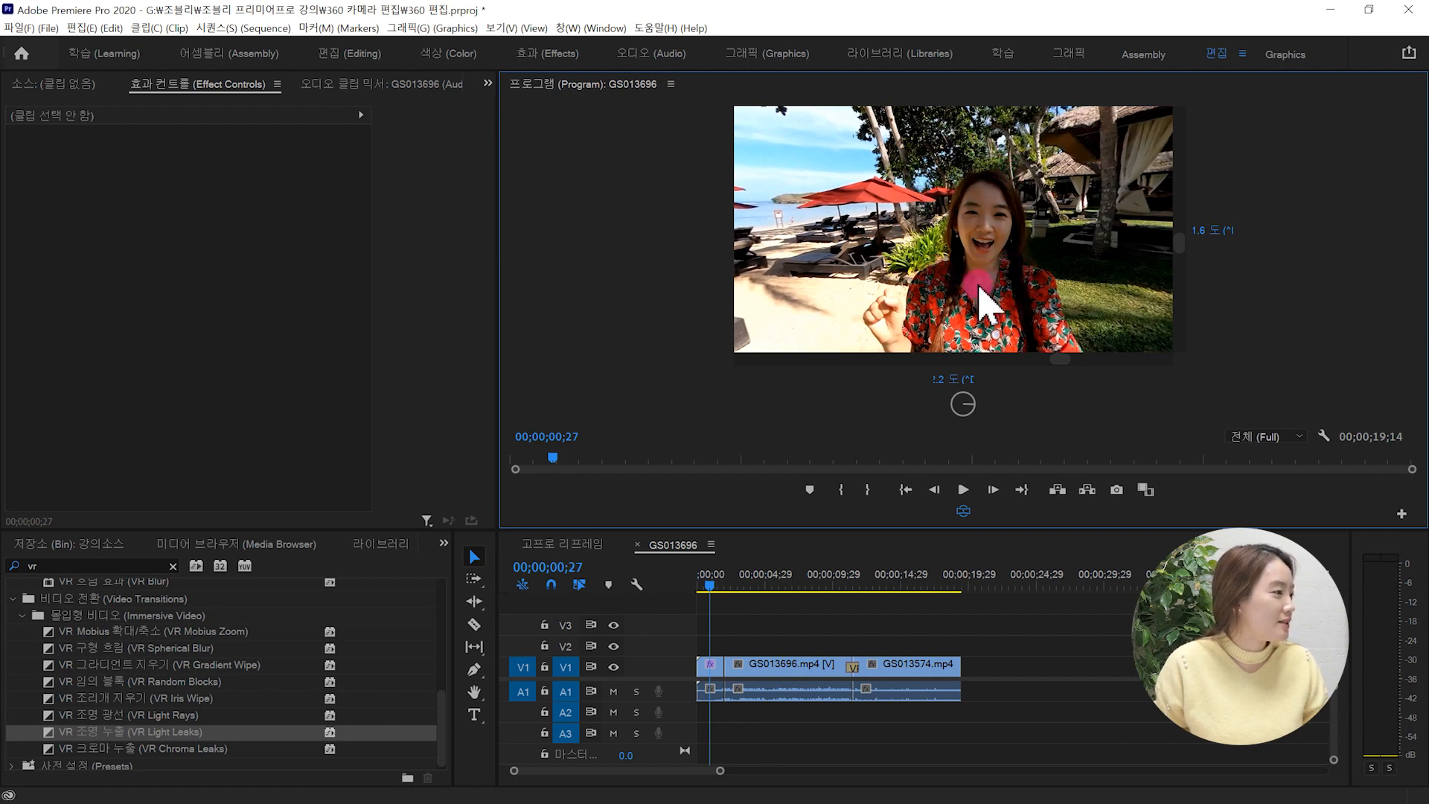
{"action": "left_click", "coordinate": [445, 544]}
{"action": "left_click", "coordinate": [469, 571]}
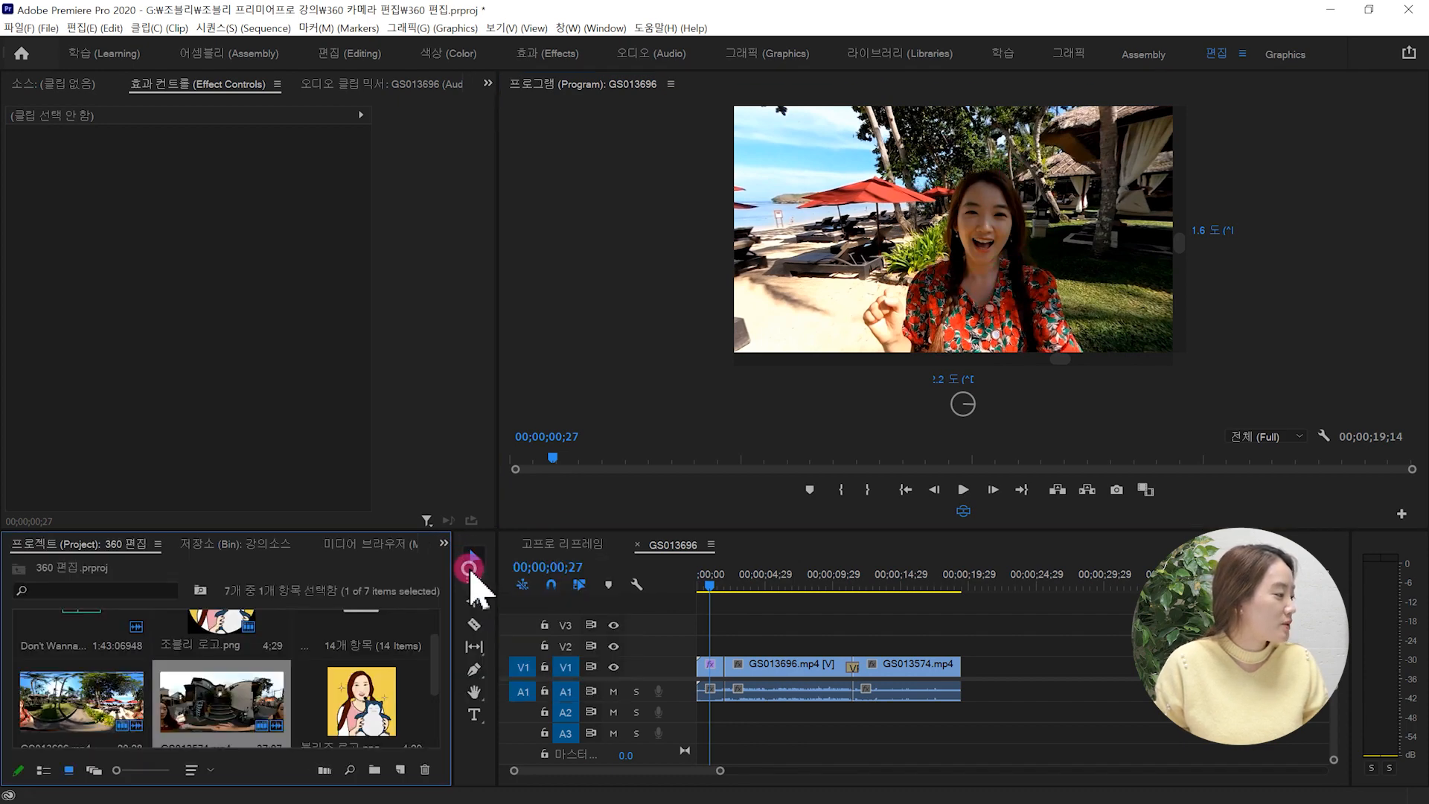
{"action": "scroll", "coordinate": [245, 692], "scroll_direction": "up", "scroll_amount": 1}
{"action": "left_click_drag", "start_coordinate": [223, 655], "coordinate": [737, 645]}
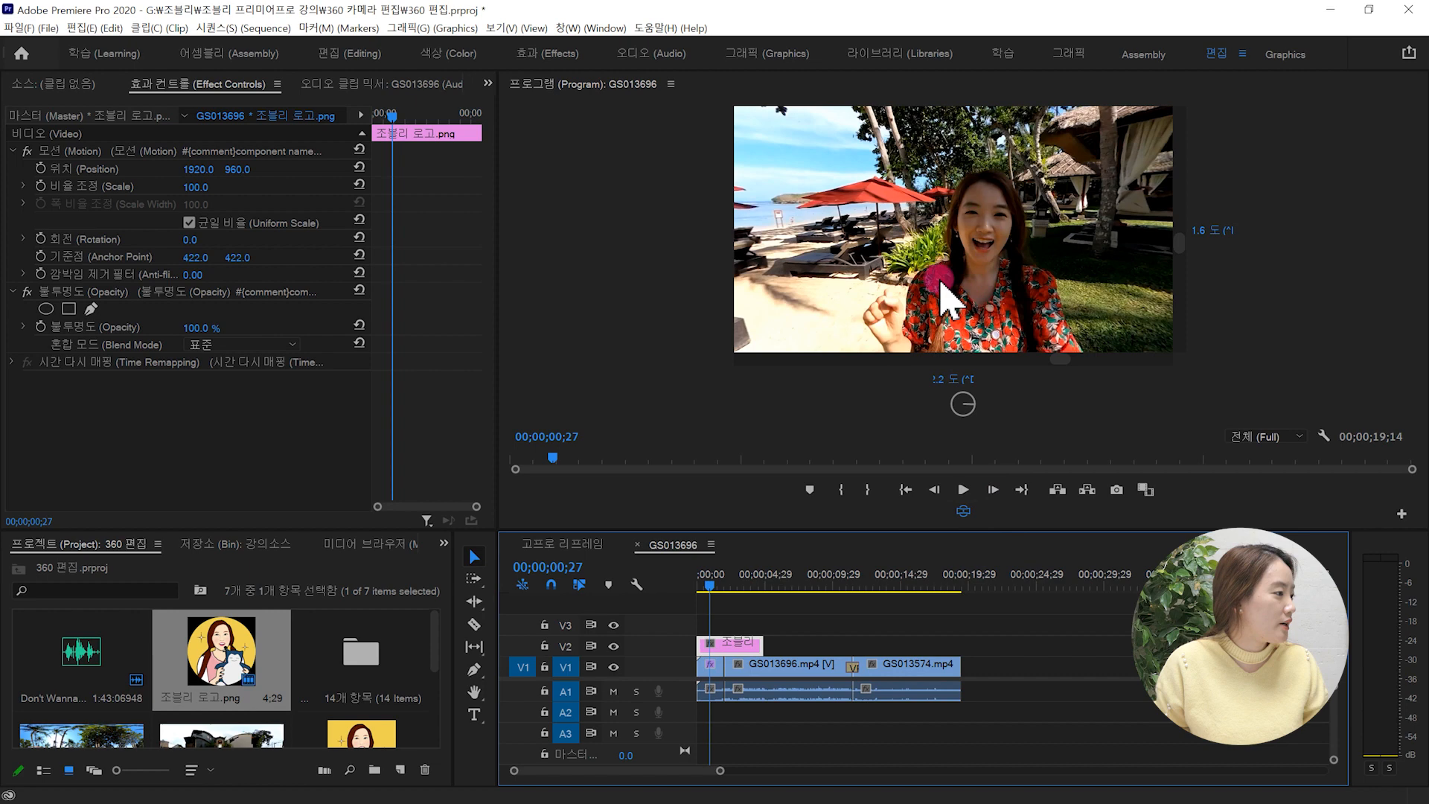
Compare the logo with the VR display off and on, turning the VR view towards it.
{"action": "left_click", "coordinate": [966, 516]}
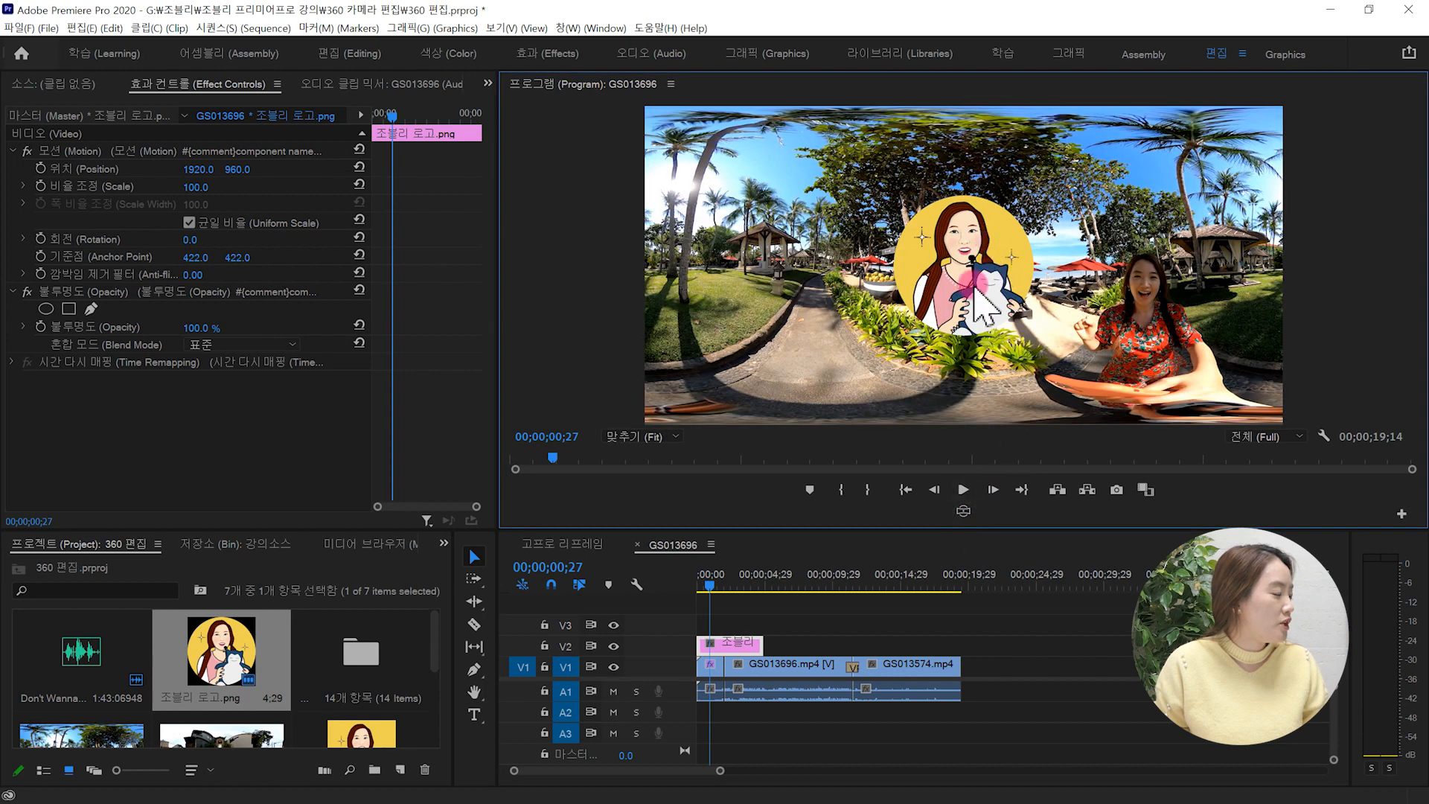
{"action": "left_click", "coordinate": [964, 512]}
{"action": "left_click_drag", "start_coordinate": [1005, 240], "coordinate": [893, 196]}
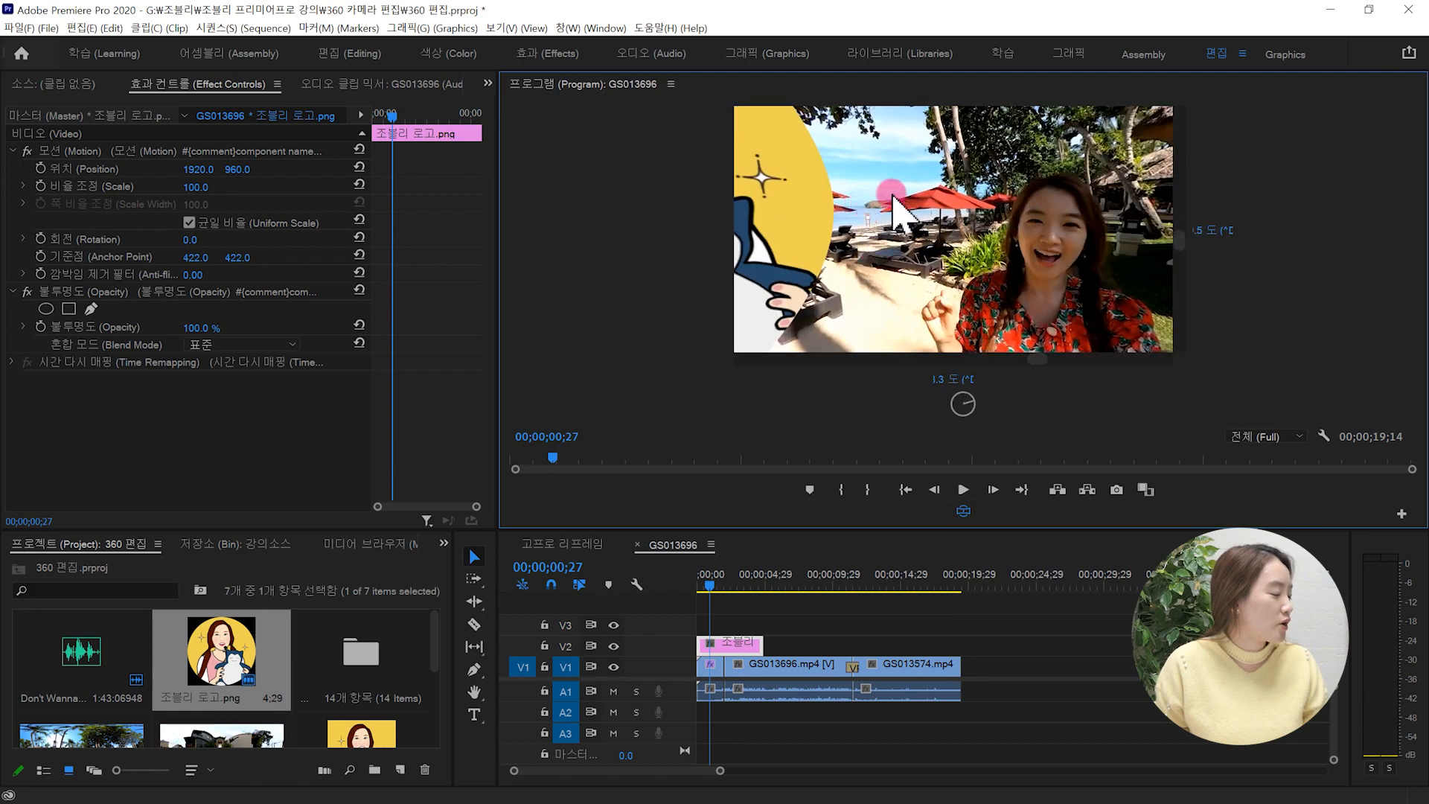
With the VR display off, move the logo over the woman, to about position 2983.3, 1060.8.
{"action": "left_click", "coordinate": [964, 511]}
{"action": "left_click", "coordinate": [733, 642]}
{"action": "left_click", "coordinate": [120, 151]}
{"action": "left_click", "coordinate": [119, 151]}
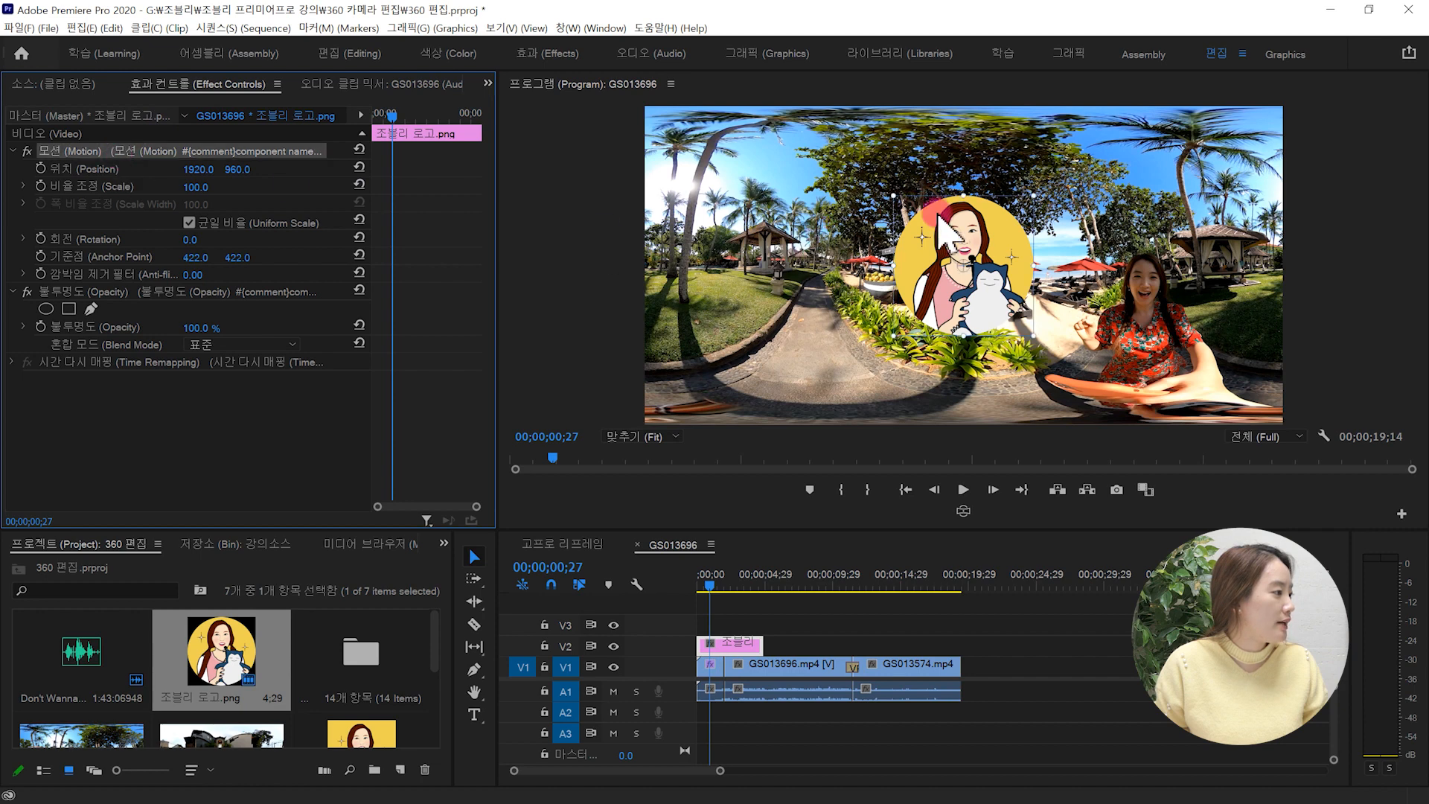
{"action": "left_click_drag", "start_coordinate": [923, 245], "coordinate": [1146, 309]}
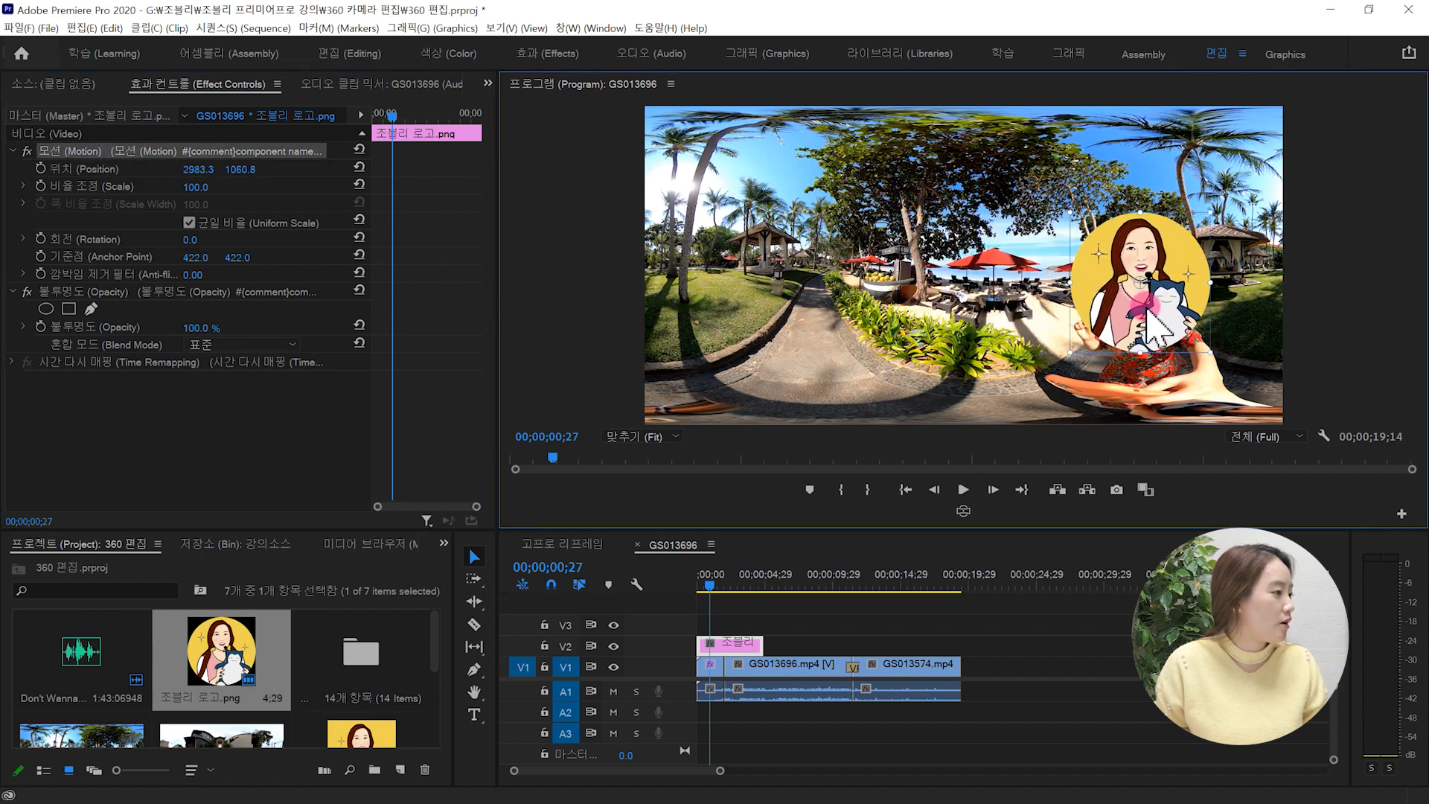
Turn the VR display on, set the logo's scale to 40, and view it at the start of the sequence.
{"action": "left_click", "coordinate": [963, 511]}
{"action": "left_click_drag", "start_coordinate": [1035, 354], "coordinate": [957, 245]}
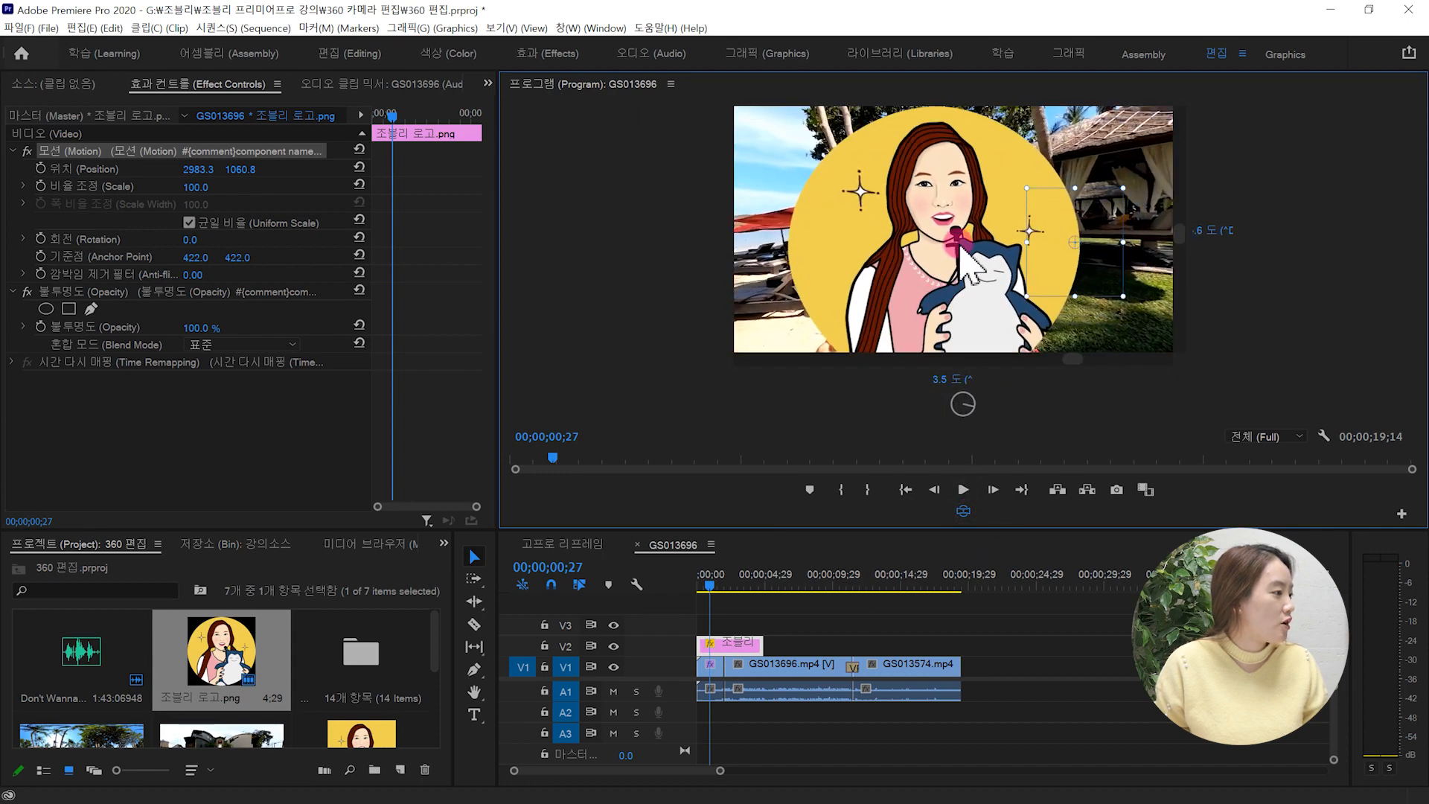
{"action": "left_click_drag", "start_coordinate": [201, 194], "coordinate": [160, 186]}
{"action": "key", "text": "Home"}
{"action": "left_click", "coordinate": [973, 260]}
{"action": "left_click_drag", "start_coordinate": [973, 260], "coordinate": [942, 264]}
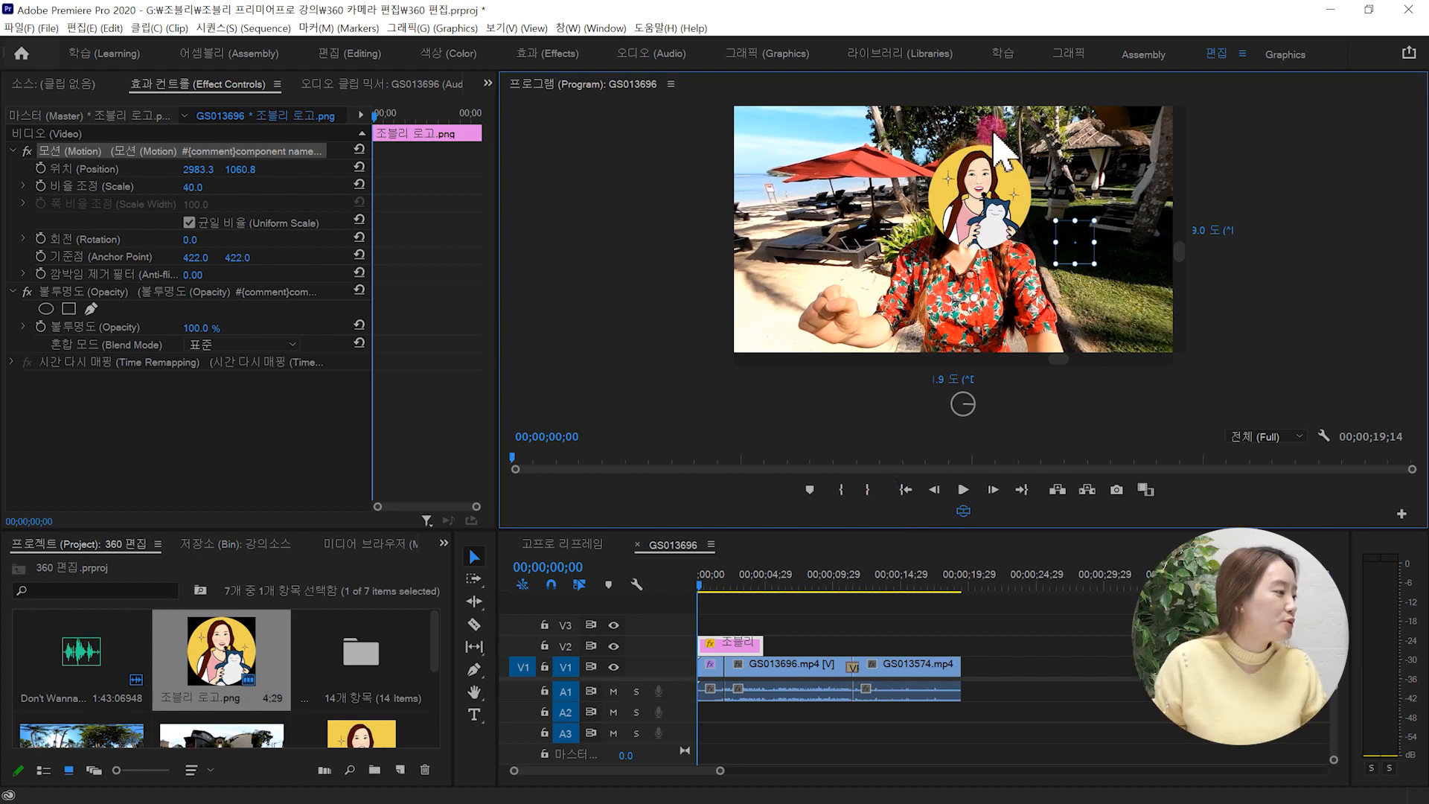
{"action": "left_click", "coordinate": [1007, 388]}
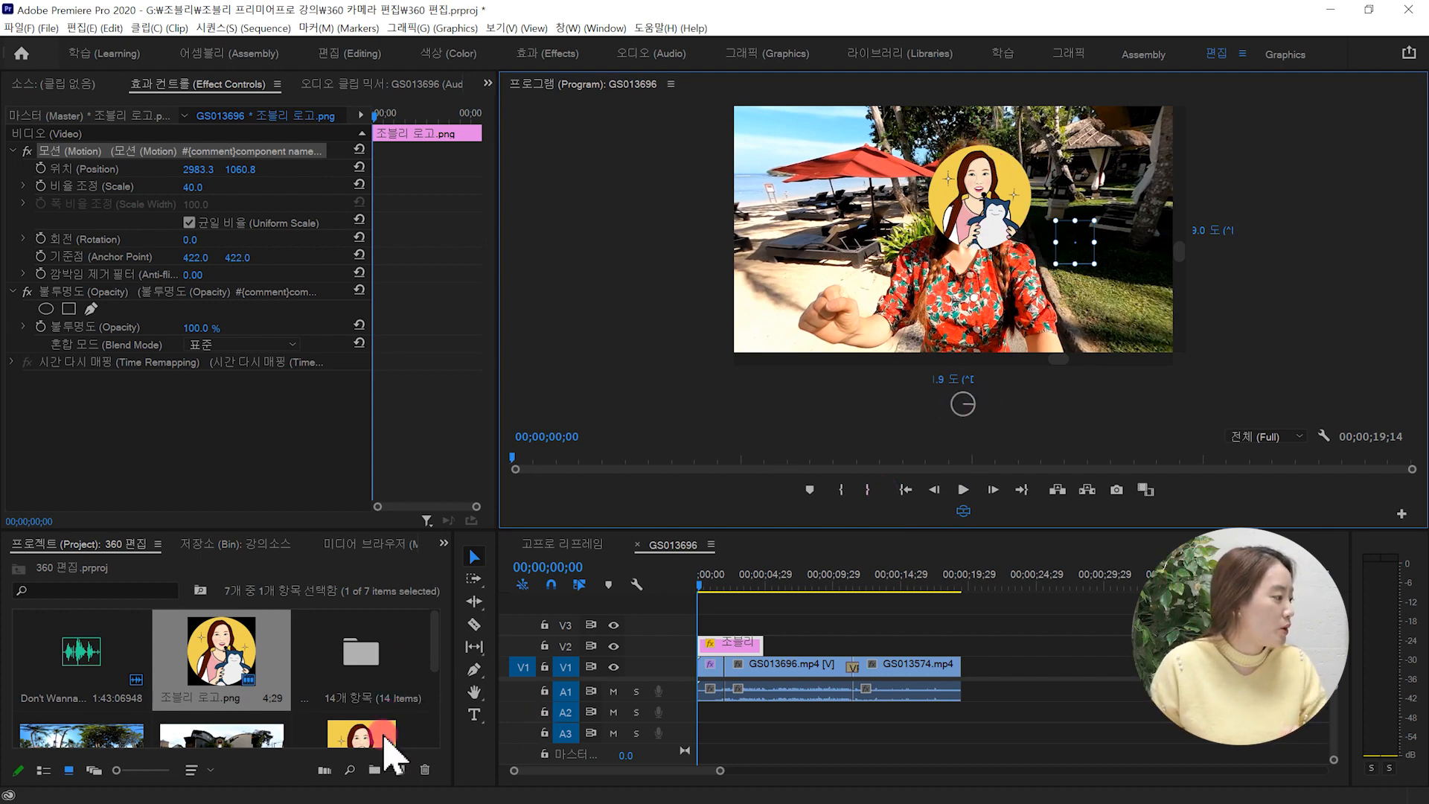
Replace 조블리 로고.png on track V2 with 블리조 로고.png at the start of the sequence.
{"action": "left_click", "coordinate": [376, 739]}
{"action": "left_click", "coordinate": [345, 670]}
{"action": "scroll", "coordinate": [436, 679], "scroll_direction": "down", "scroll_amount": 1}
{"action": "left_click", "coordinate": [721, 643]}
{"action": "key", "text": "Delete"}
{"action": "left_click_drag", "start_coordinate": [376, 702], "coordinate": [670, 648]}
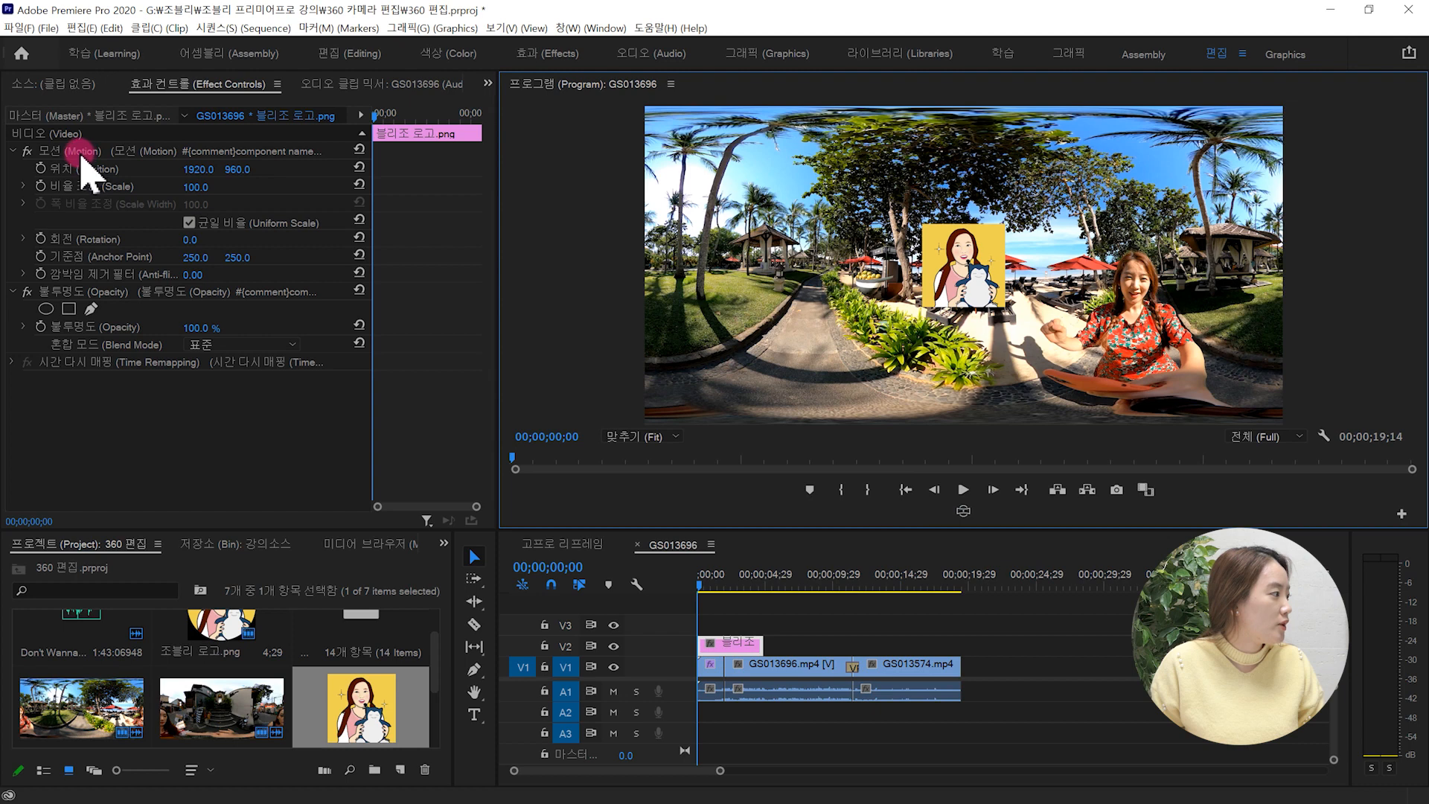
Move the square logo over the woman, to about position 2973.2, 1040.6, and view it with the VR display on.
{"action": "left_click", "coordinate": [79, 152]}
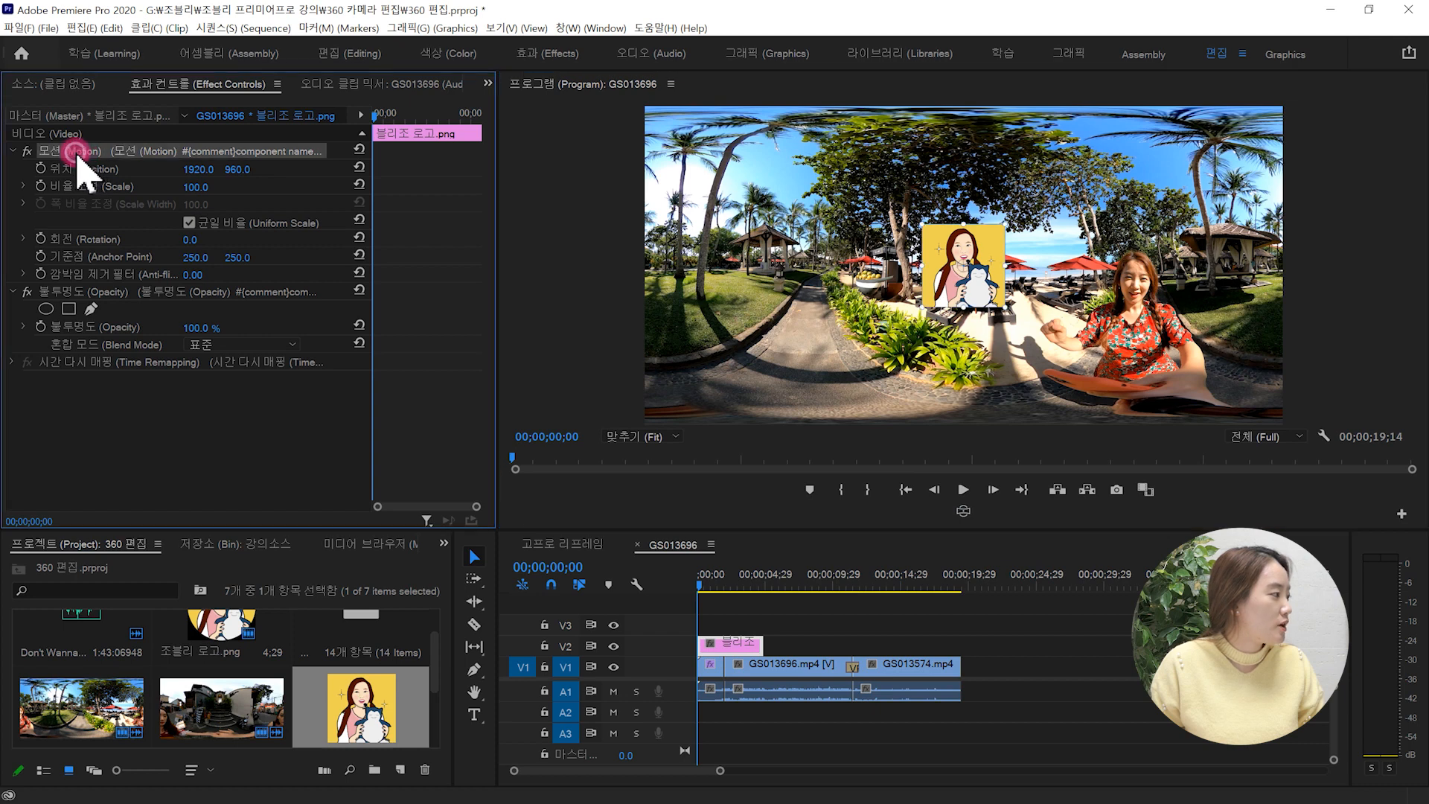
{"action": "left_click_drag", "start_coordinate": [954, 291], "coordinate": [1129, 304]}
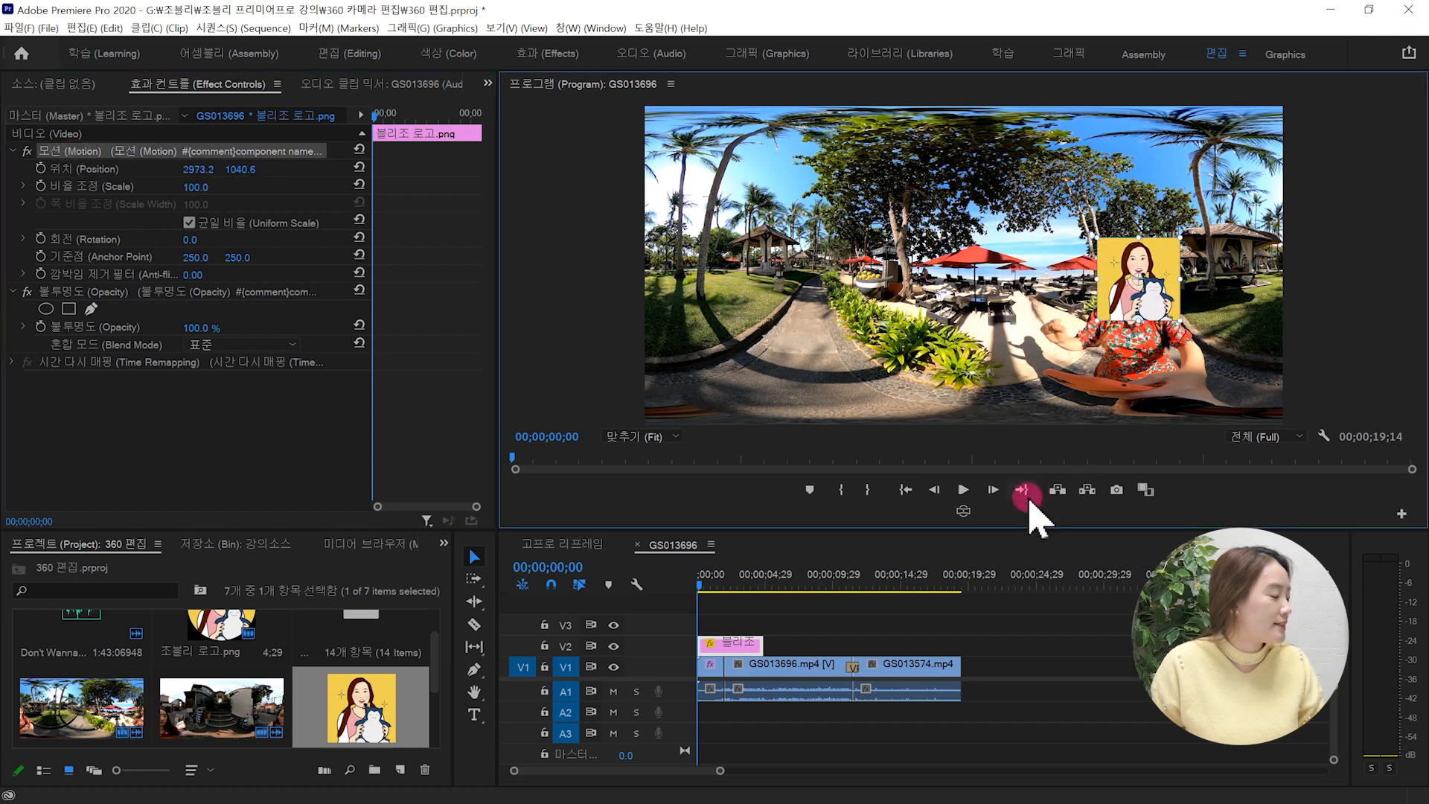
{"action": "left_click", "coordinate": [965, 510]}
{"action": "left_click_drag", "start_coordinate": [1072, 260], "coordinate": [955, 253]}
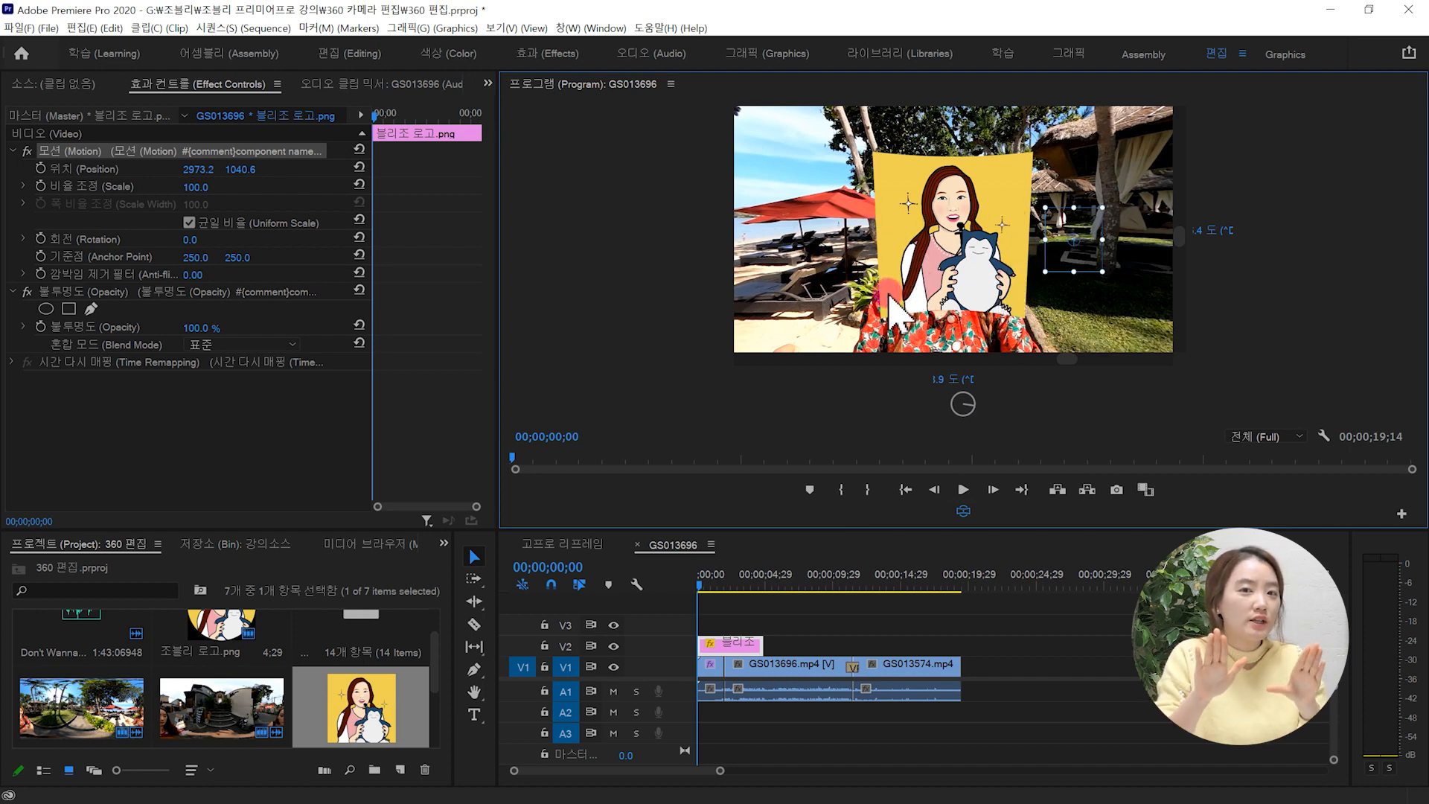
Apply the VR Plane to Sphere effect to the square logo clip on track V2.
{"action": "left_click", "coordinate": [362, 400]}
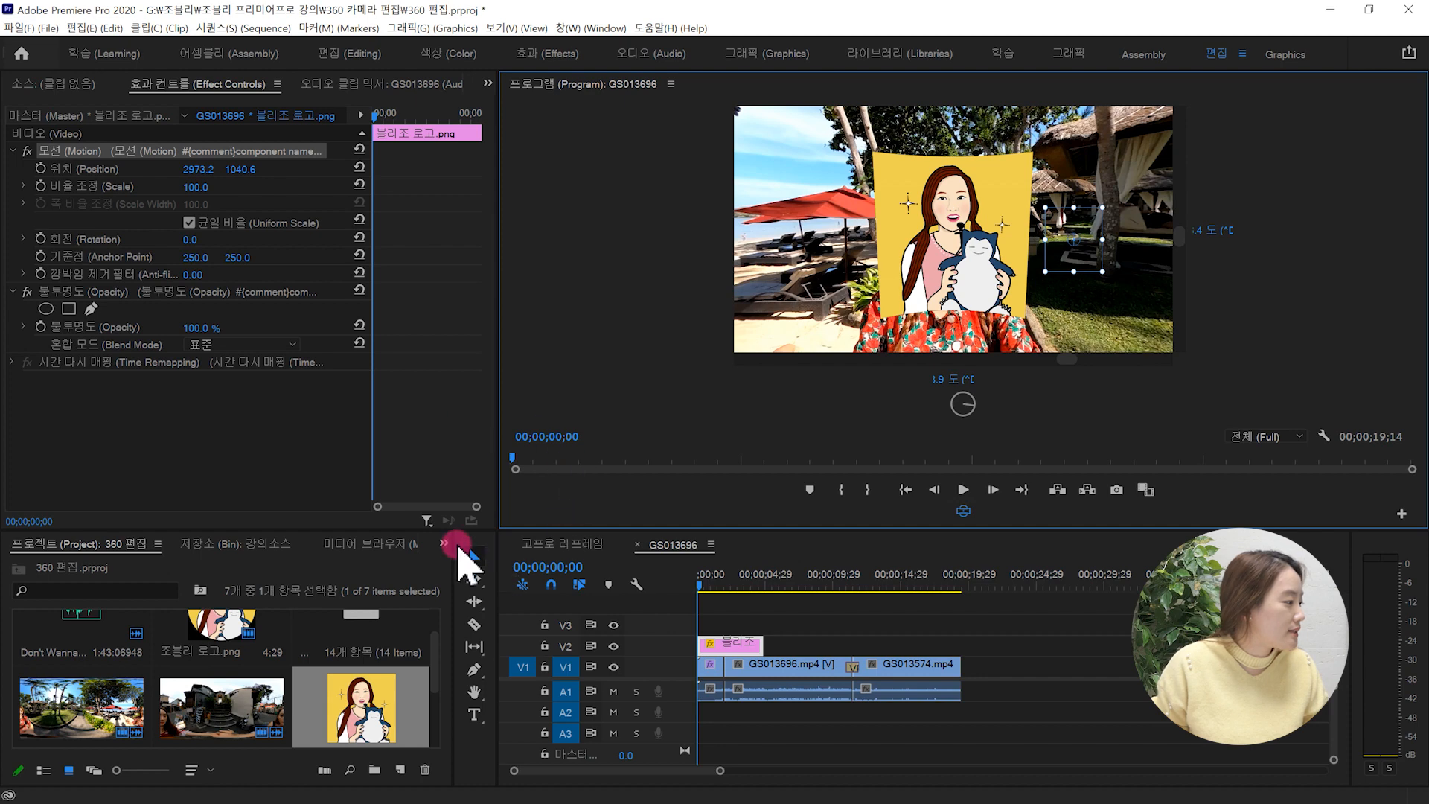
{"action": "left_click", "coordinate": [444, 543]}
{"action": "left_click", "coordinate": [497, 656]}
{"action": "left_click", "coordinate": [5, 553]}
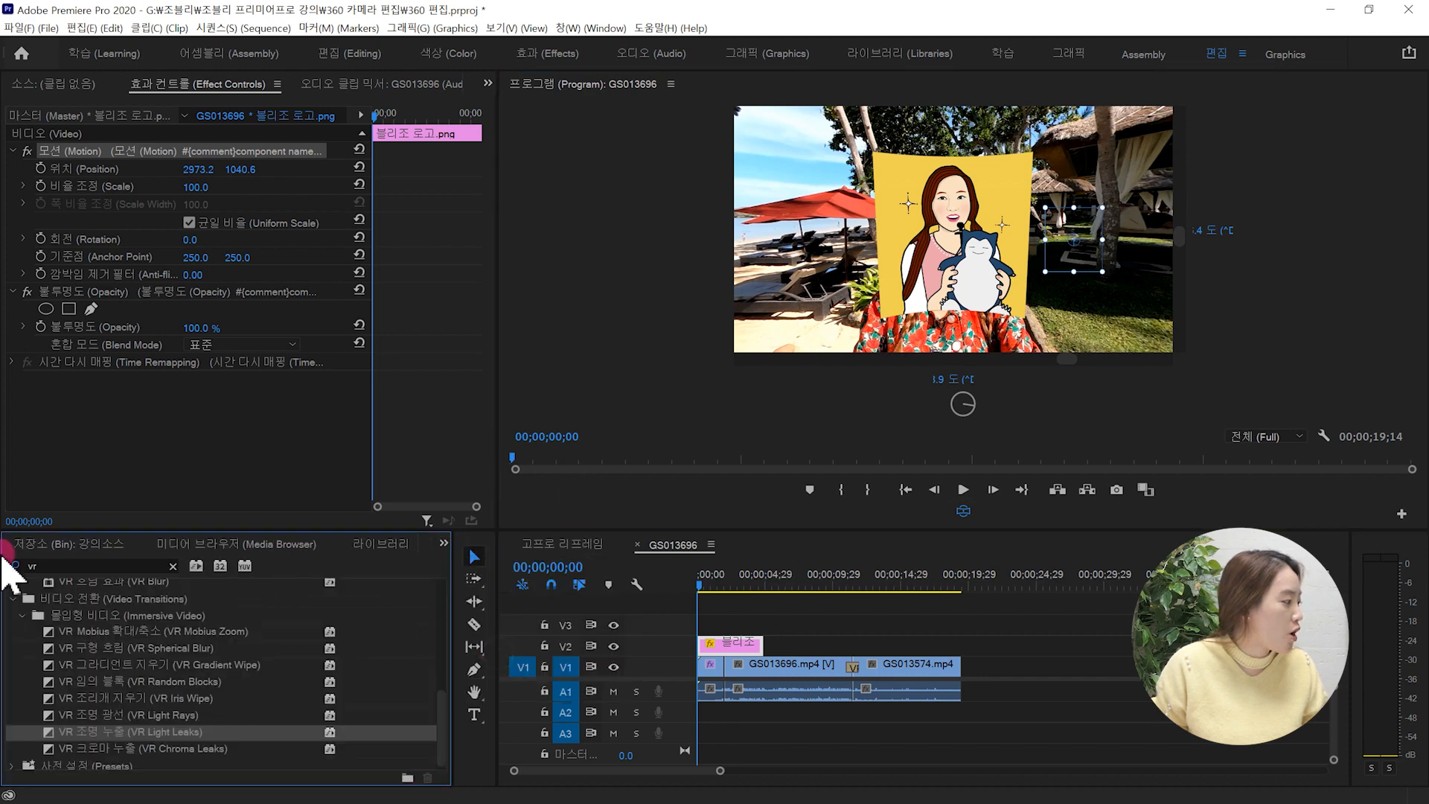
{"action": "left_click_drag", "start_coordinate": [445, 734], "coordinate": [424, 683]}
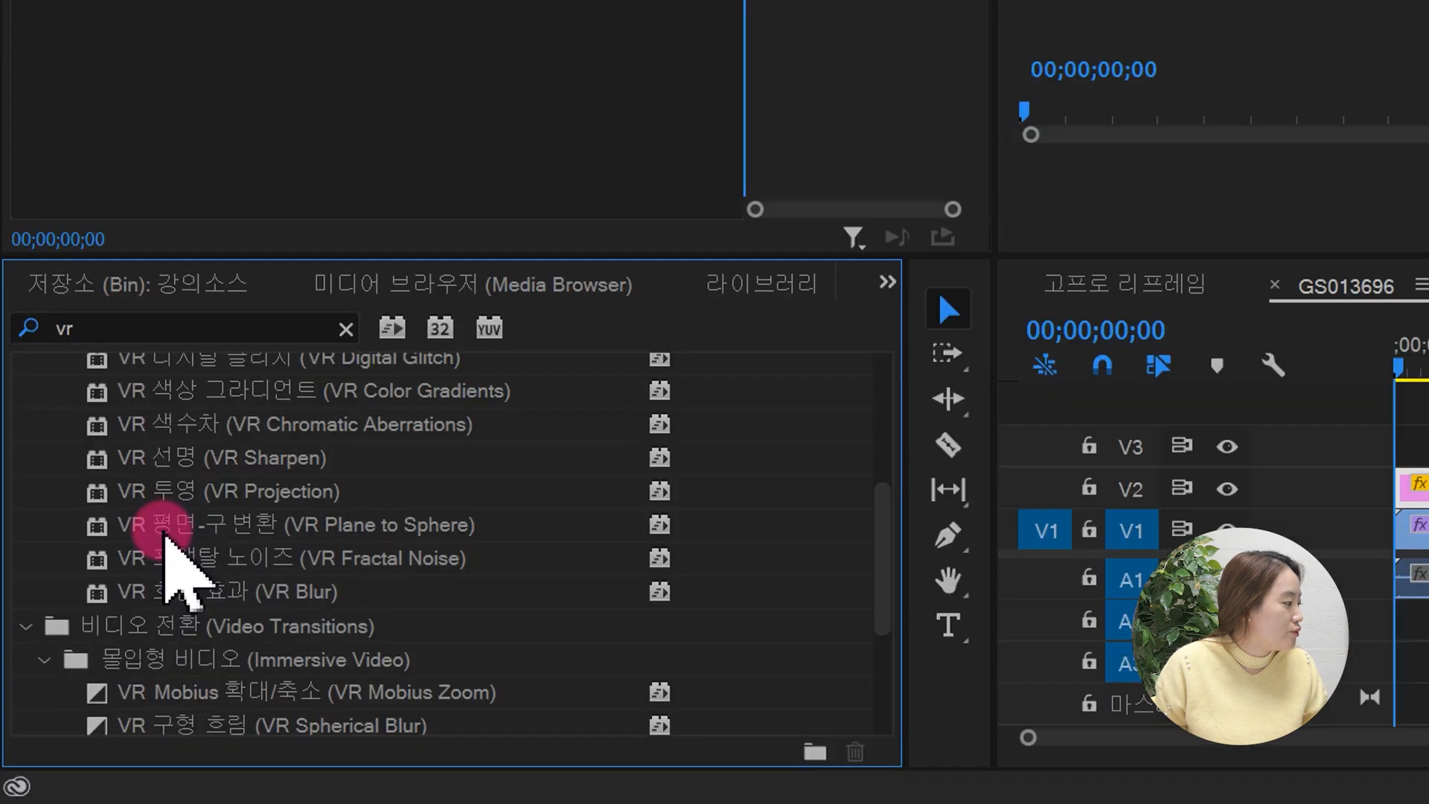
{"action": "left_click_drag", "start_coordinate": [164, 530], "coordinate": [217, 538]}
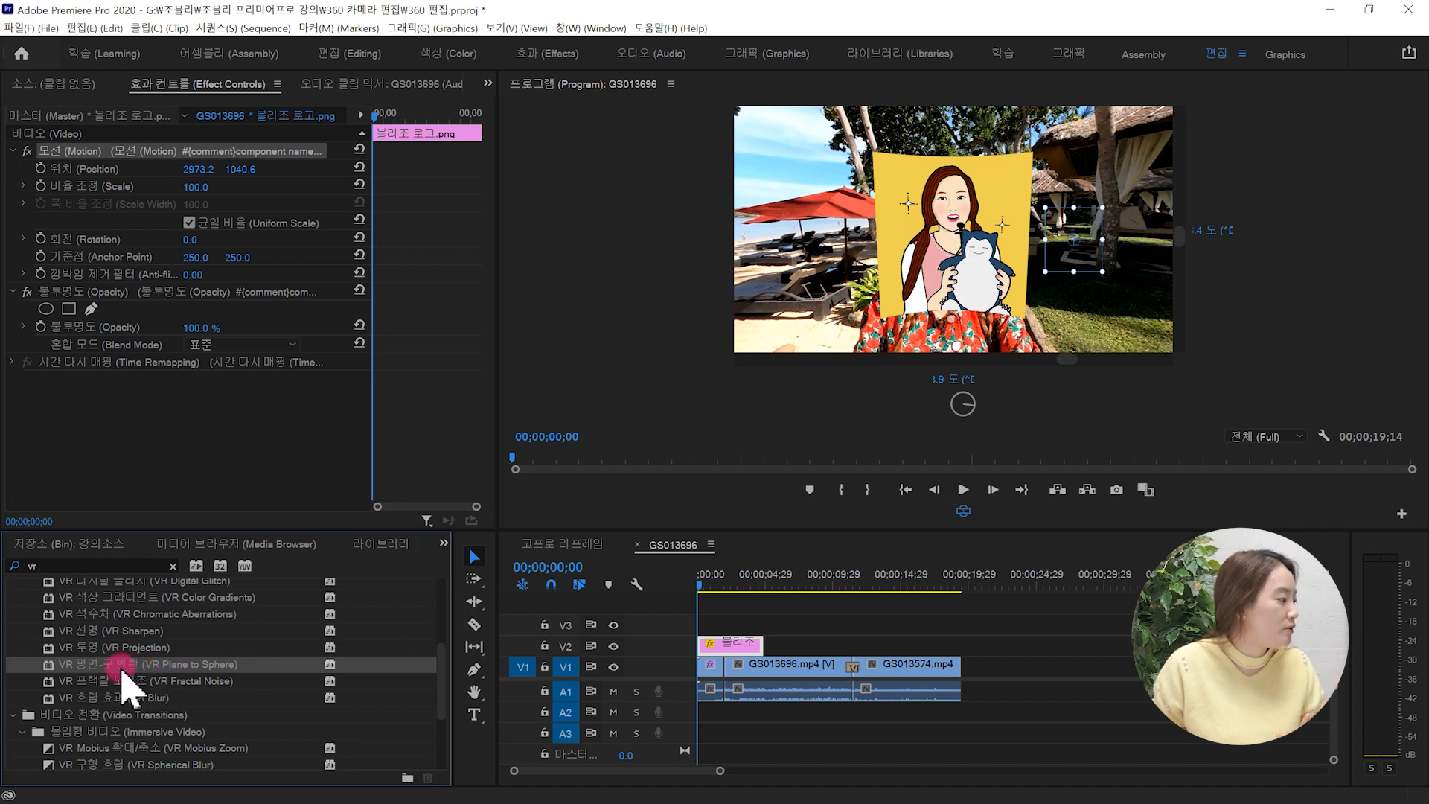
{"action": "left_click_drag", "start_coordinate": [434, 592], "coordinate": [647, 596]}
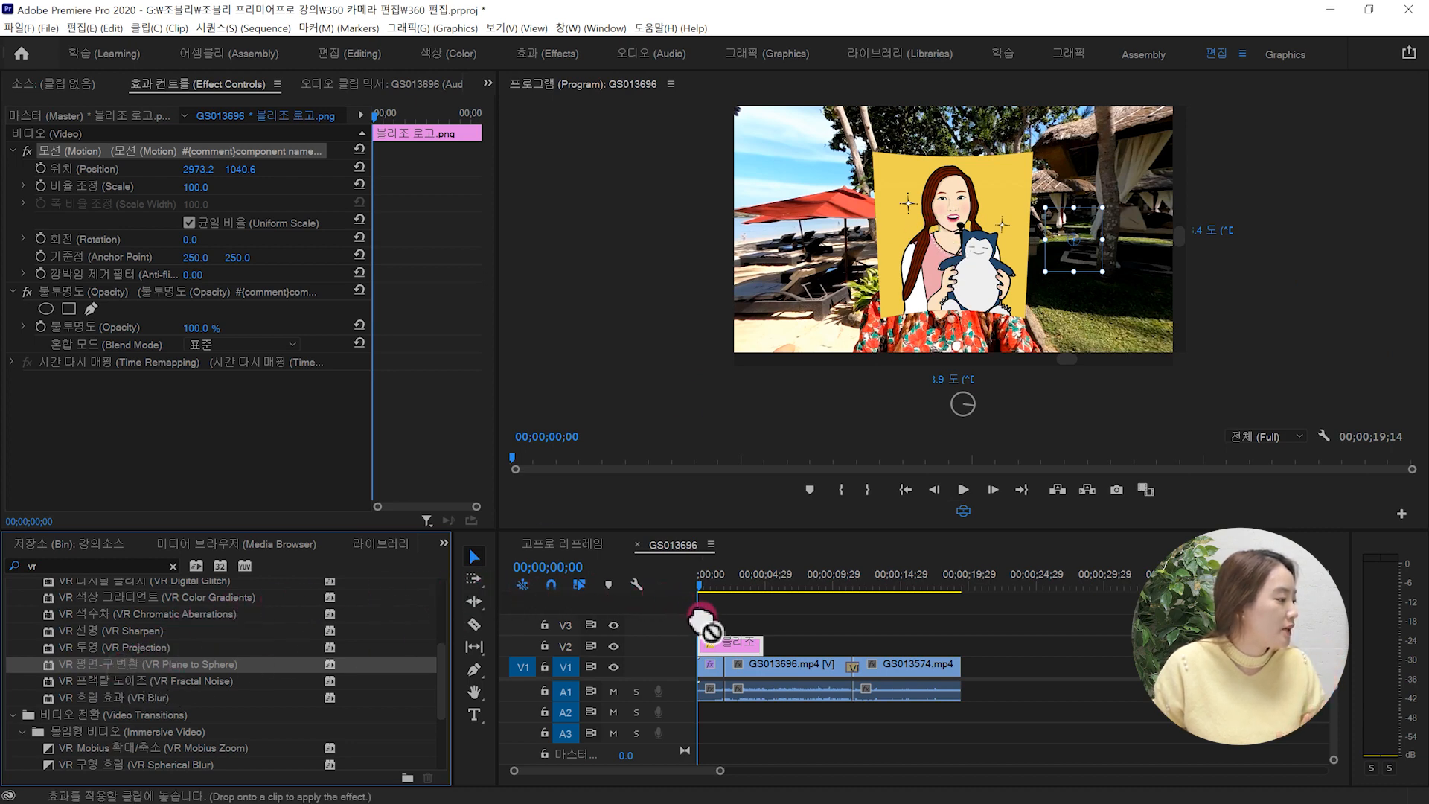
{"action": "left_click_drag", "start_coordinate": [730, 644], "coordinate": [731, 645]}
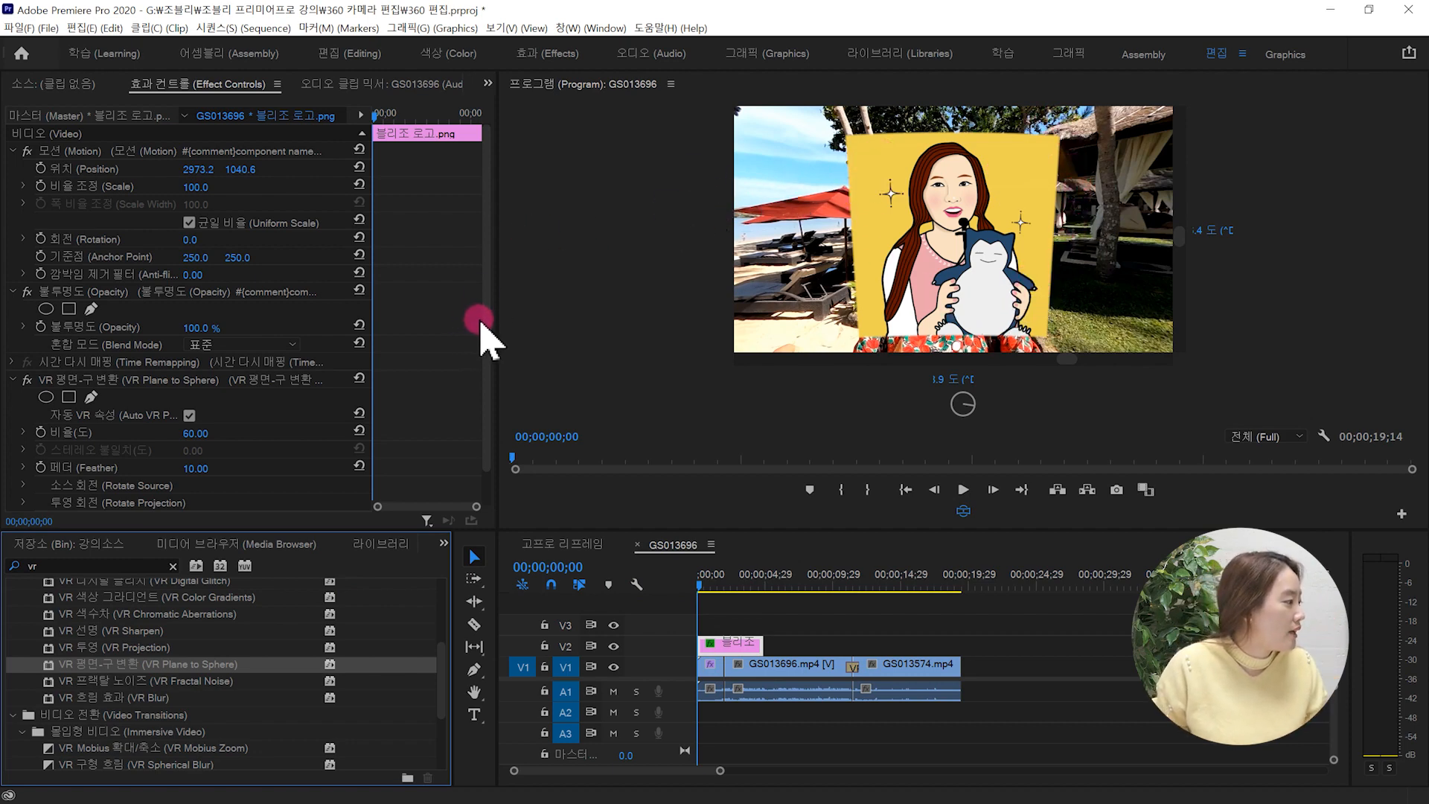
Set the scale of the logo's VR Plane to Sphere effect to 27.
{"action": "left_click", "coordinate": [124, 386]}
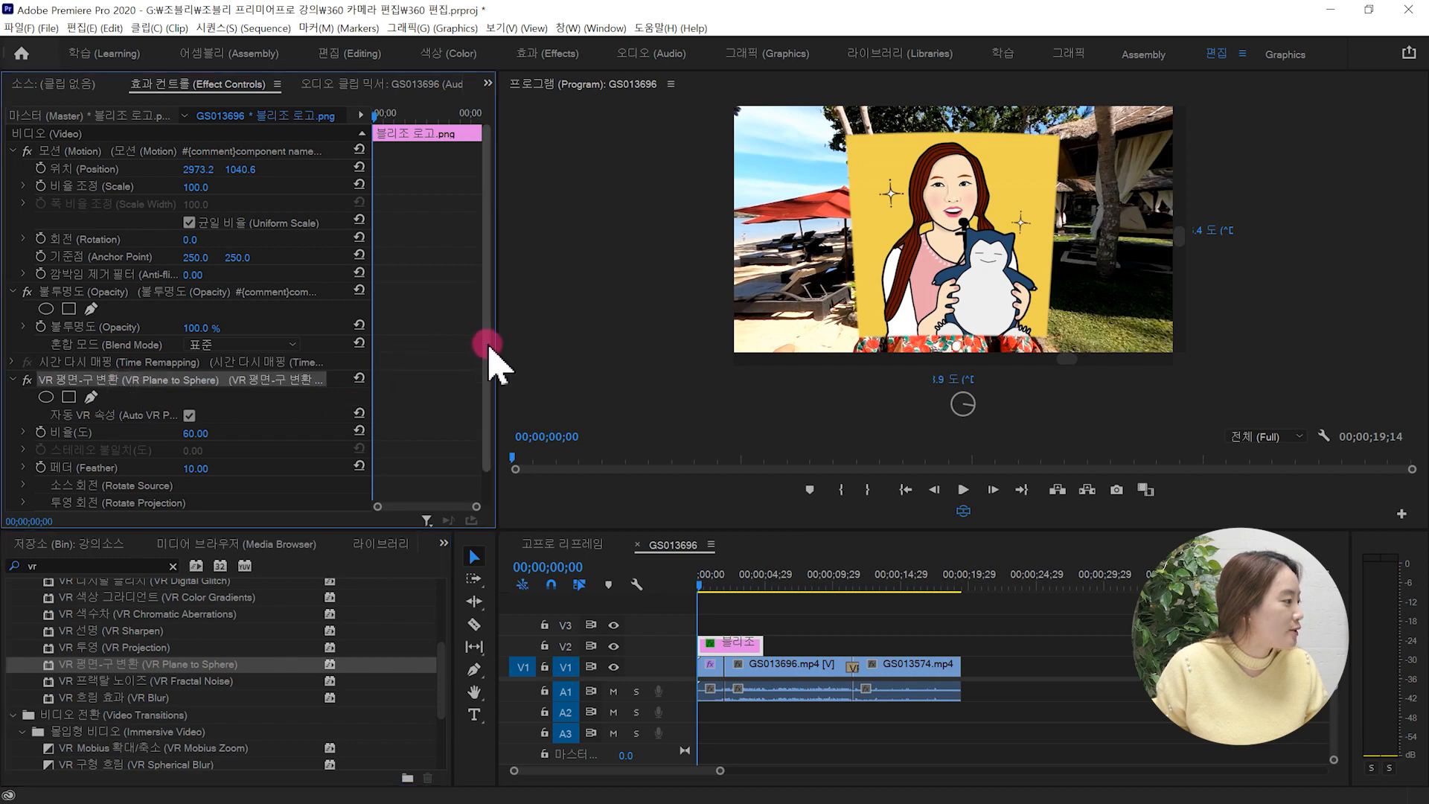
{"action": "left_click_drag", "start_coordinate": [488, 360], "coordinate": [488, 373]}
{"action": "left_click_drag", "start_coordinate": [198, 414], "coordinate": [173, 414]}
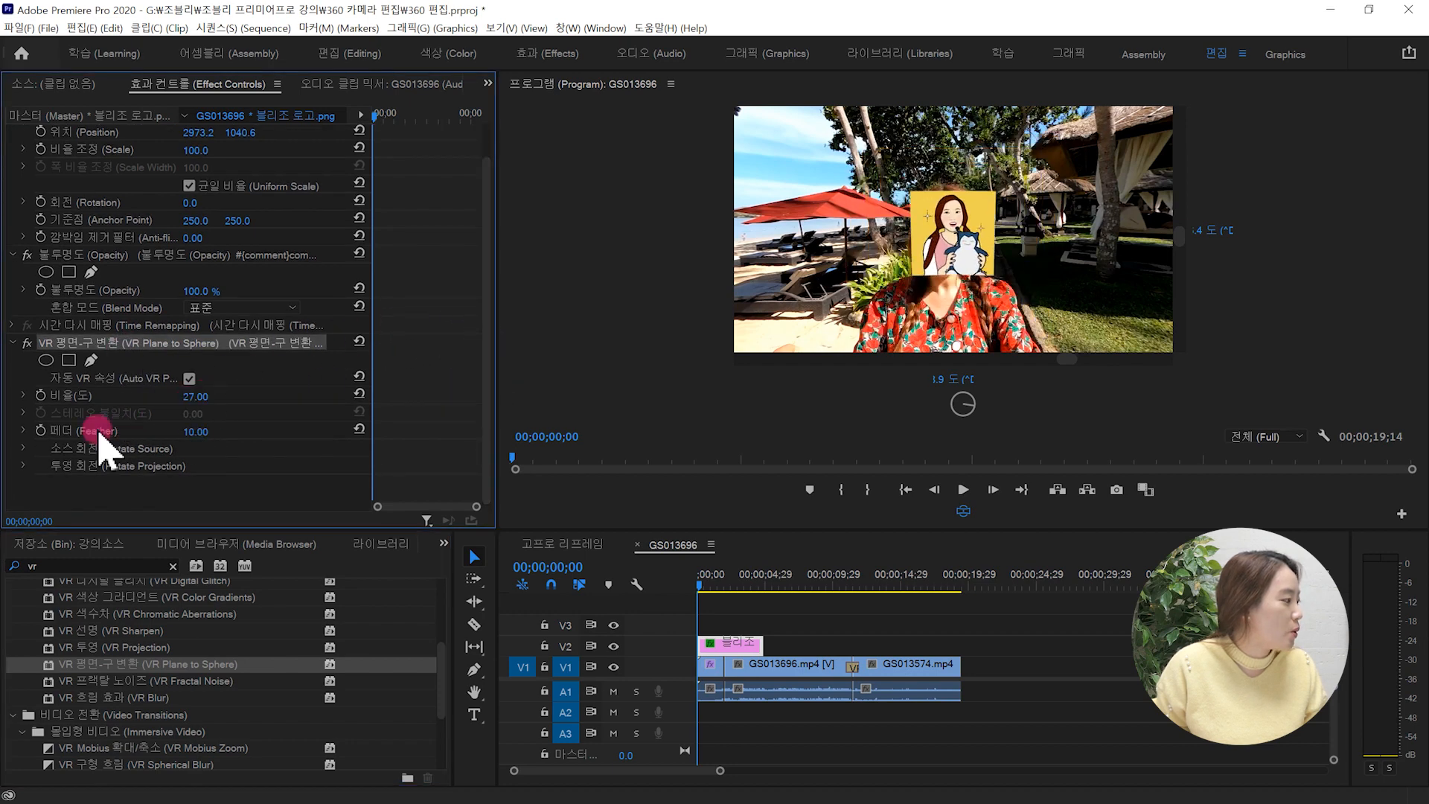
Rotate the logo's source to tilt 4, pan 3 and roll -2 degrees, checking it at 00;00;01;00.
{"action": "left_click", "coordinate": [23, 449]}
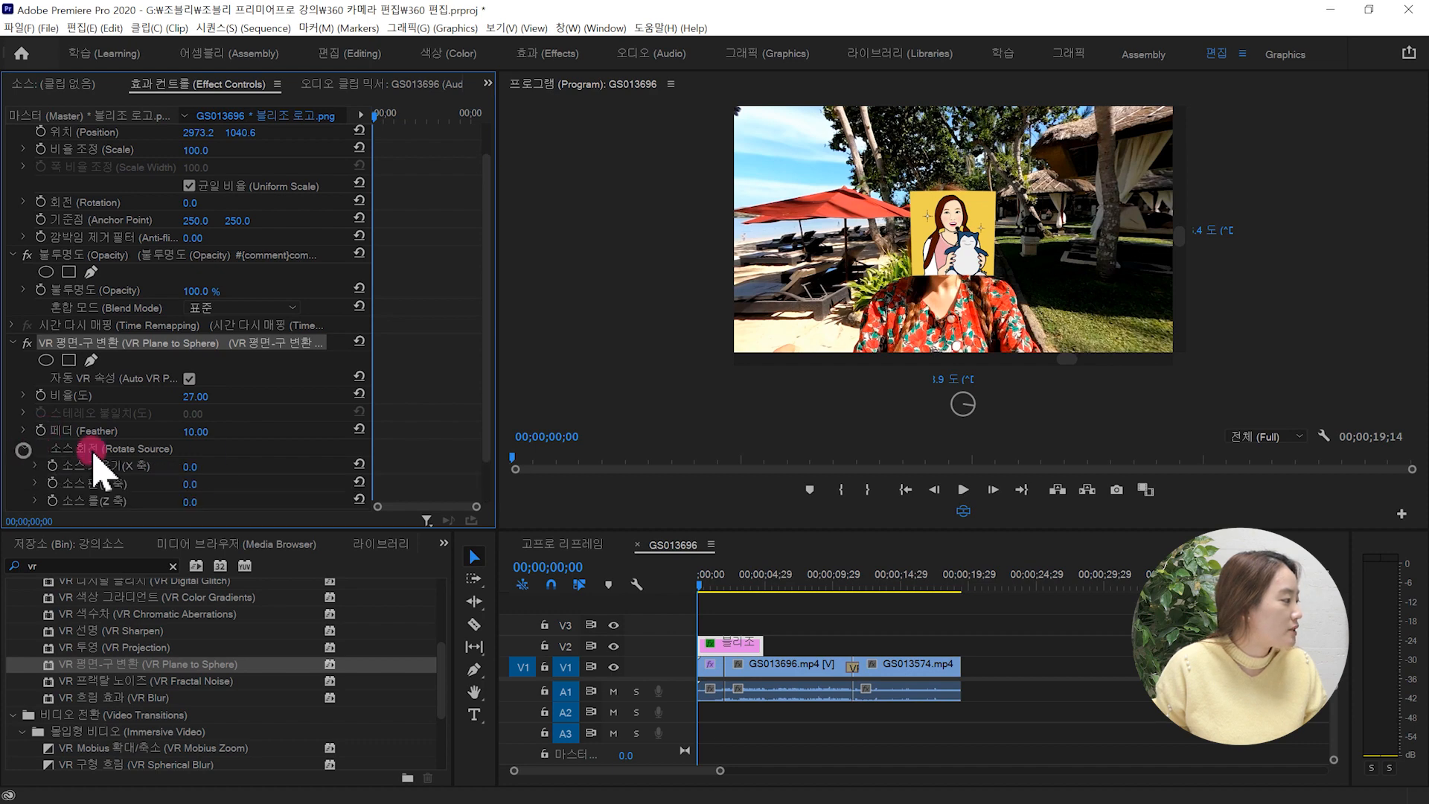
{"action": "left_click_drag", "start_coordinate": [502, 402], "coordinate": [192, 424]}
{"action": "left_click", "coordinate": [707, 582]}
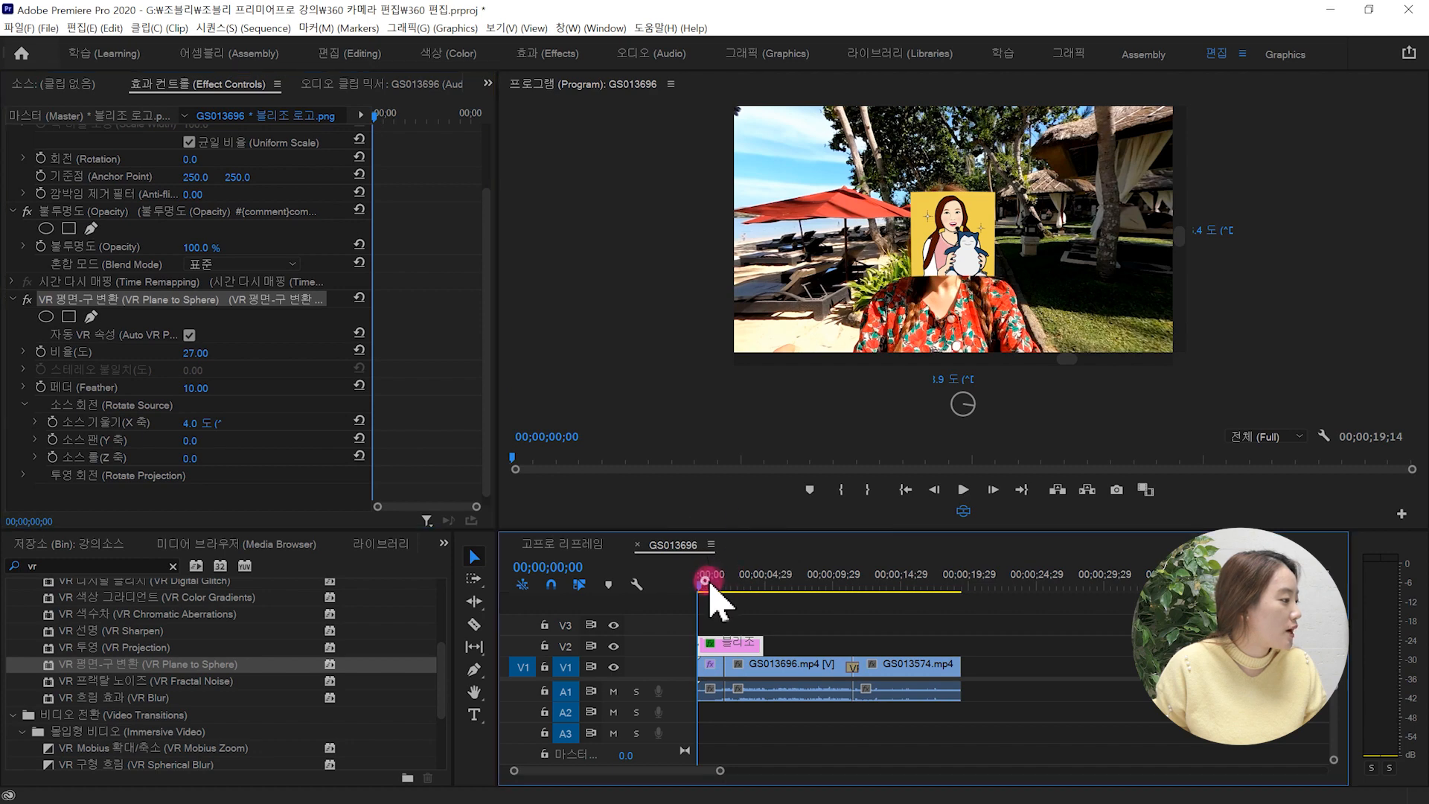
{"action": "left_click", "coordinate": [711, 588]}
{"action": "left_click_drag", "start_coordinate": [197, 440], "coordinate": [36, 466]}
Rotate the logo's projection to tilt 1, pan -3 and roll 12 degrees.
{"action": "left_click", "coordinate": [24, 477]}
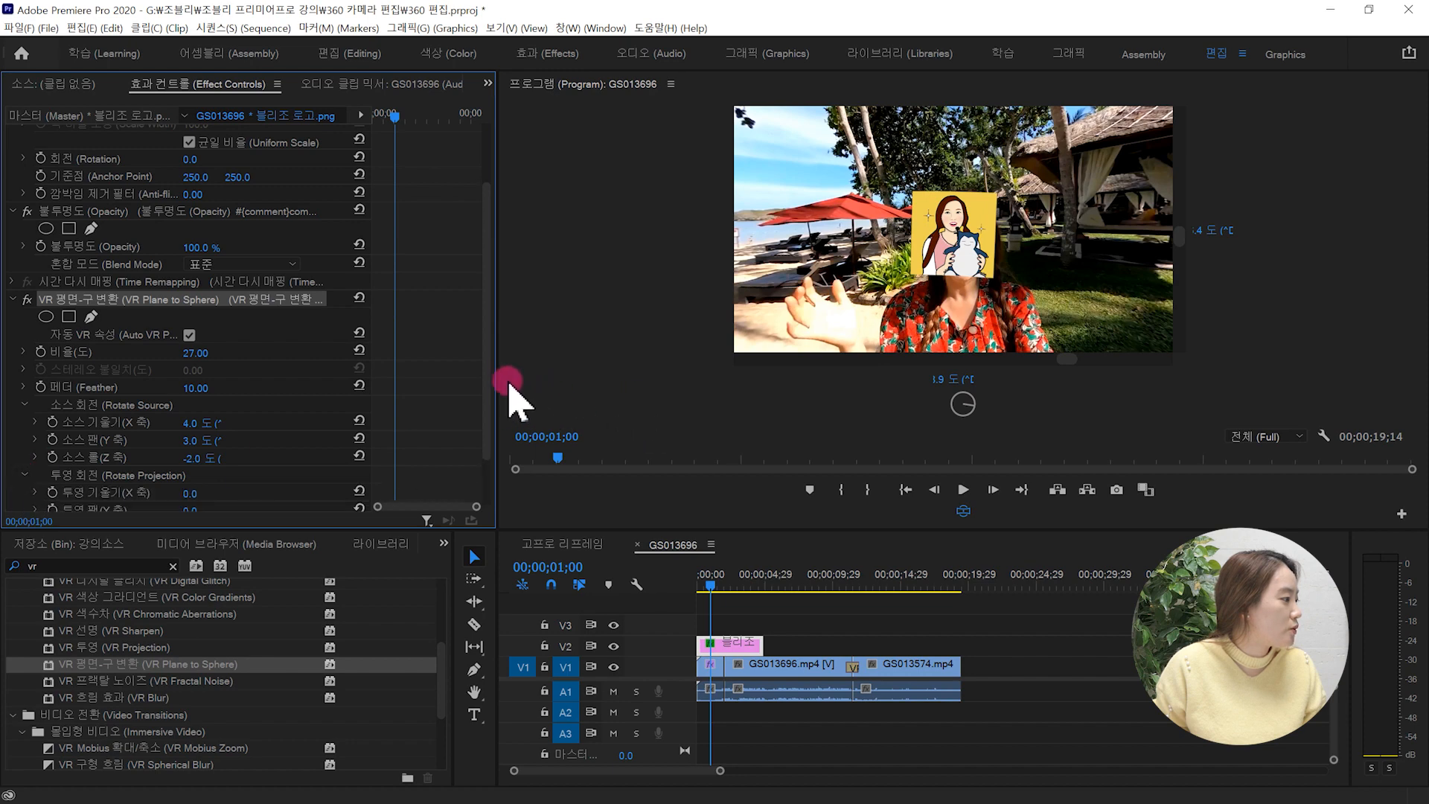
{"action": "left_click_drag", "start_coordinate": [484, 380], "coordinate": [487, 453]}
{"action": "mouse_move", "coordinate": [197, 434]}
{"action": "left_mouse_down"}
{"action": "mouse_move", "coordinate": [207, 467]}
{"action": "mouse_move", "coordinate": [190, 451]}
{"action": "mouse_move", "coordinate": [207, 431]}
{"action": "left_mouse_up"}
{"action": "left_click", "coordinate": [961, 520]}
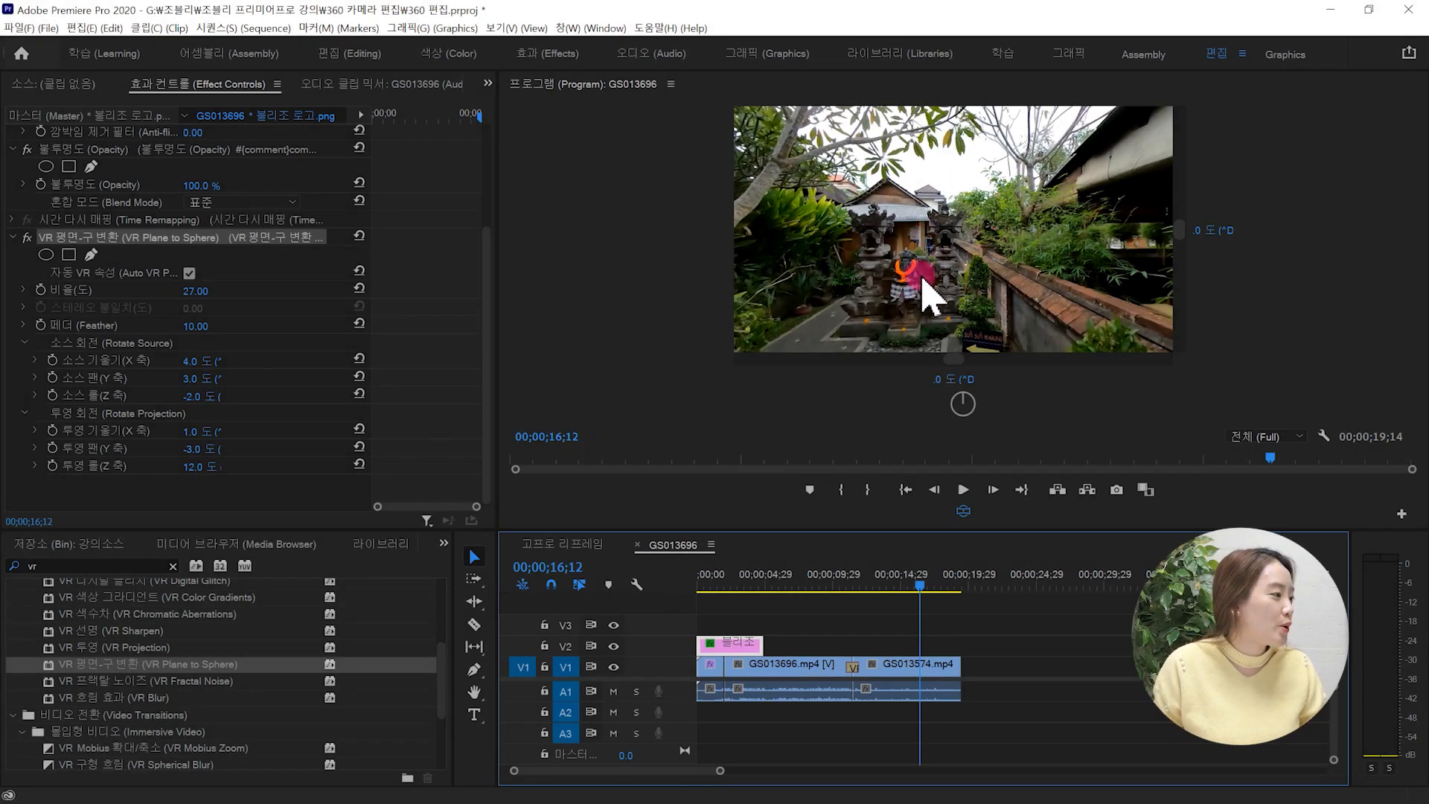
At 00;00;16;12, turn the VR display off and add the text "슉슉 돌려보세요~" over the garden path.
{"action": "left_click_drag", "start_coordinate": [926, 287], "coordinate": [935, 266]}
{"action": "left_click", "coordinate": [526, 691]}
{"action": "left_click", "coordinate": [475, 715]}
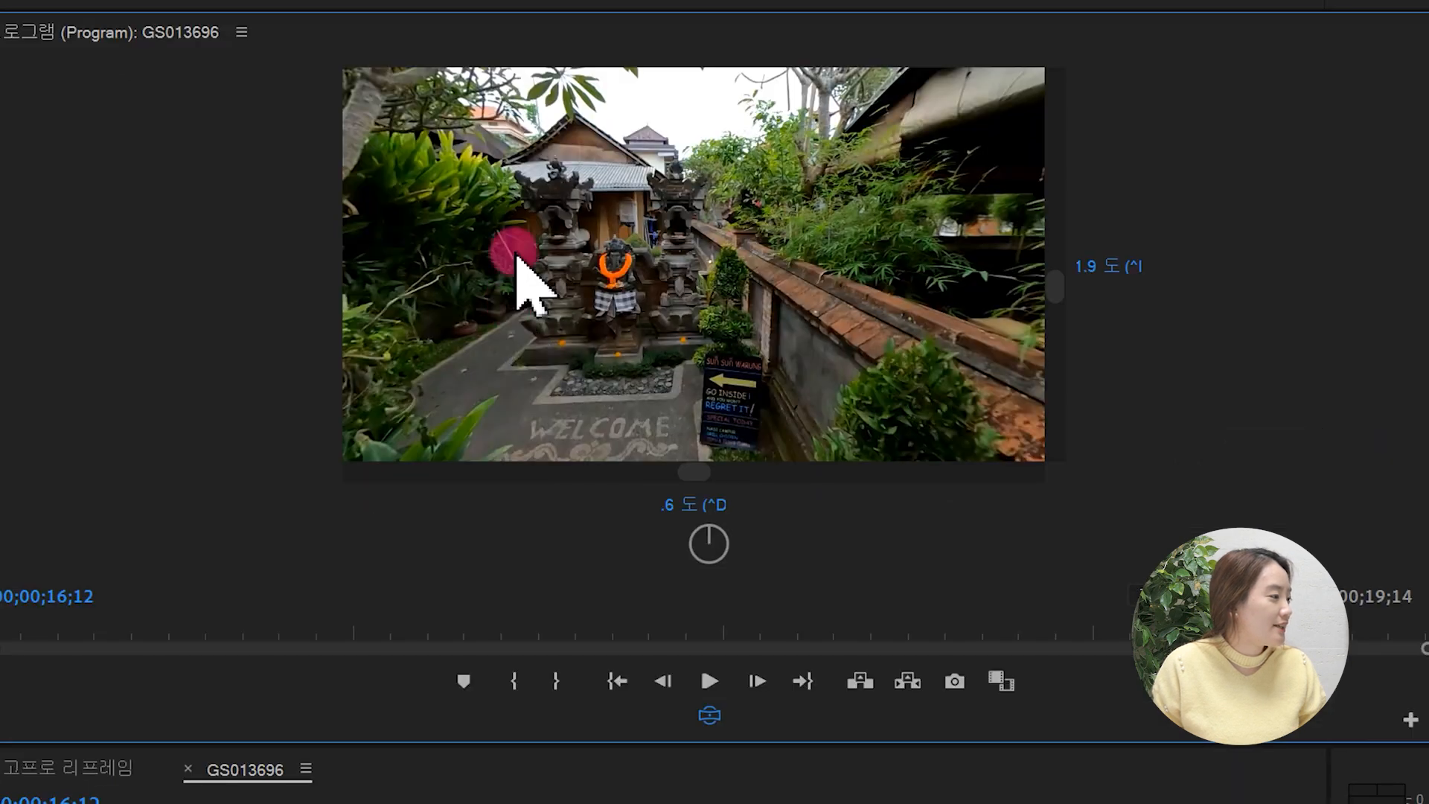
{"action": "left_click", "coordinate": [509, 282]}
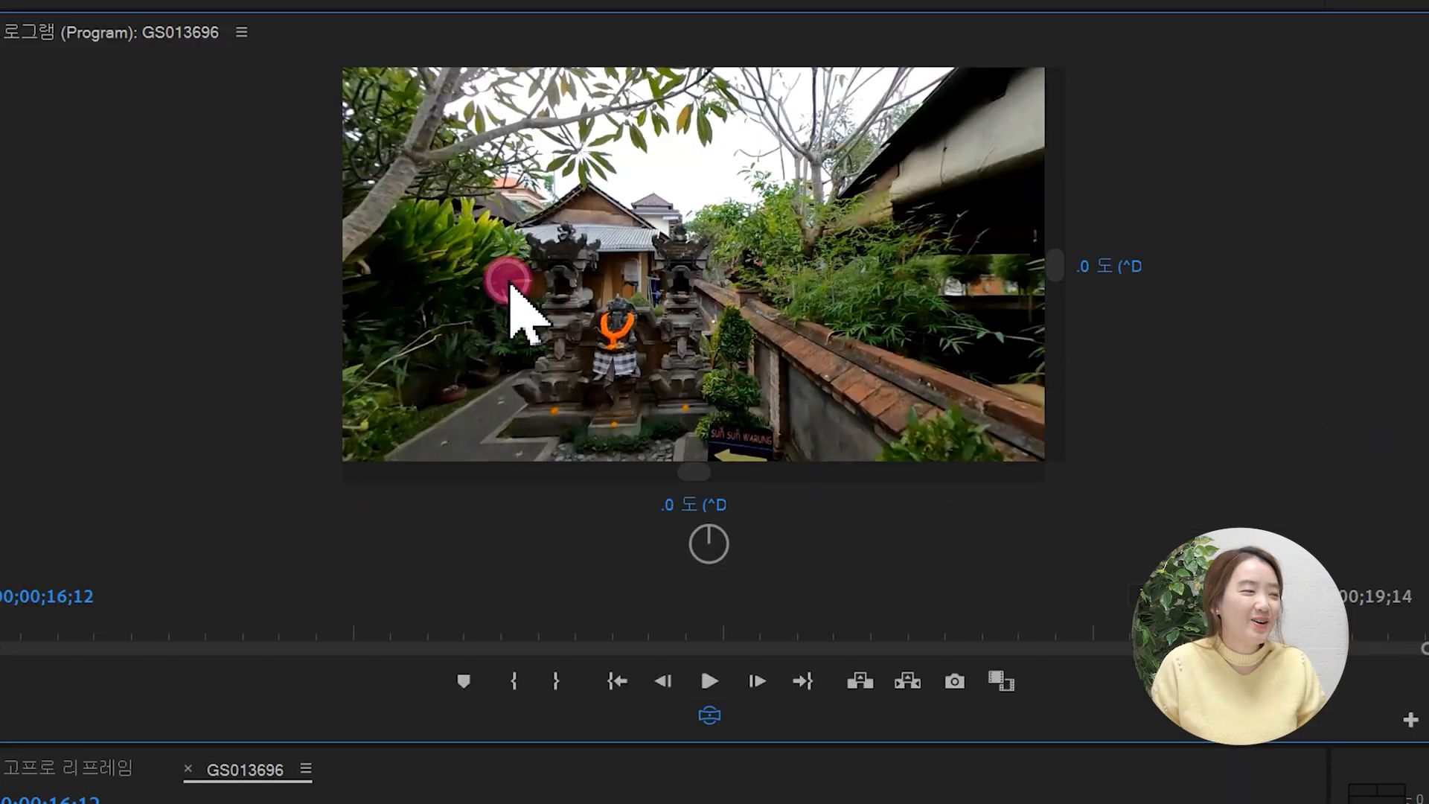
{"action": "left_click", "coordinate": [711, 732]}
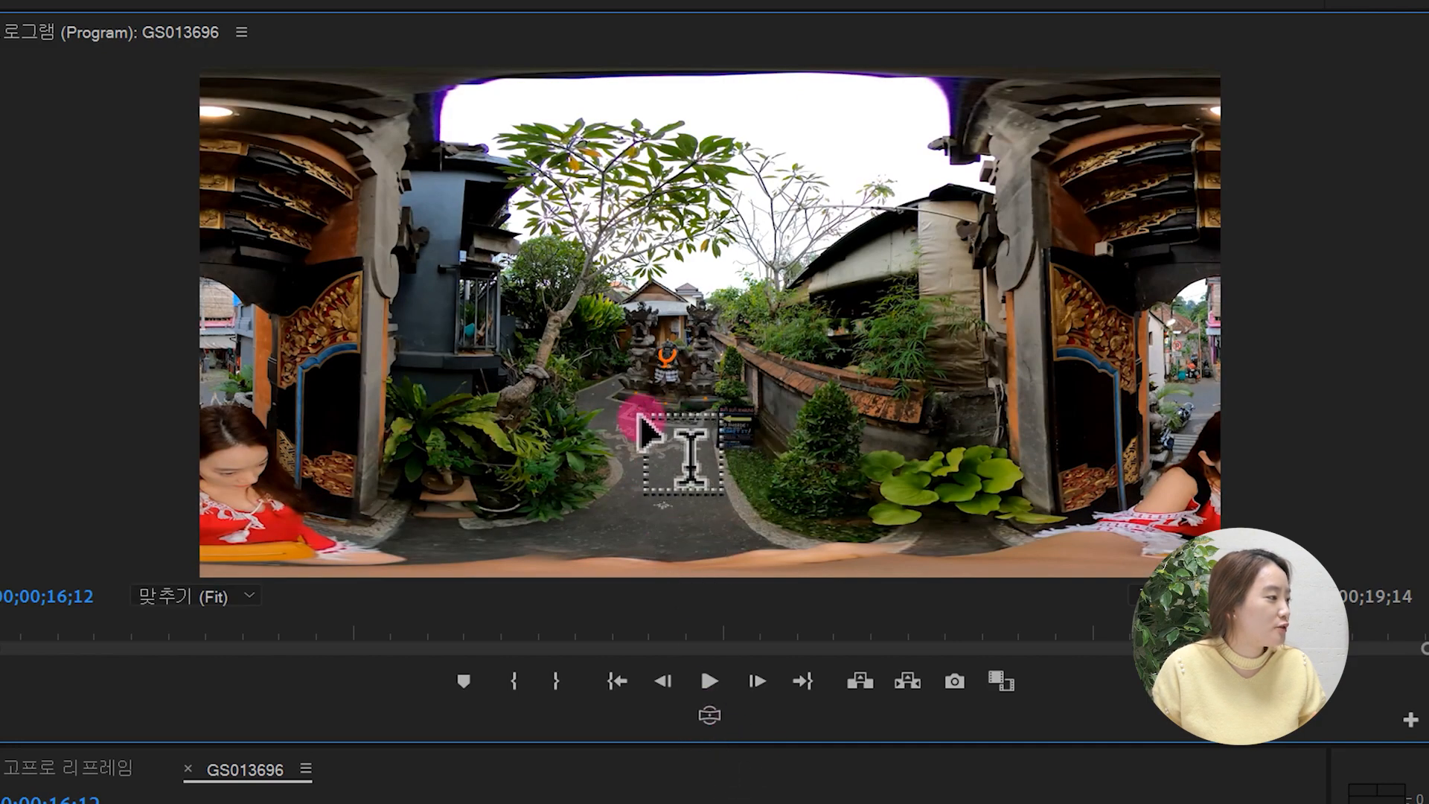
{"action": "left_click", "coordinate": [586, 396]}
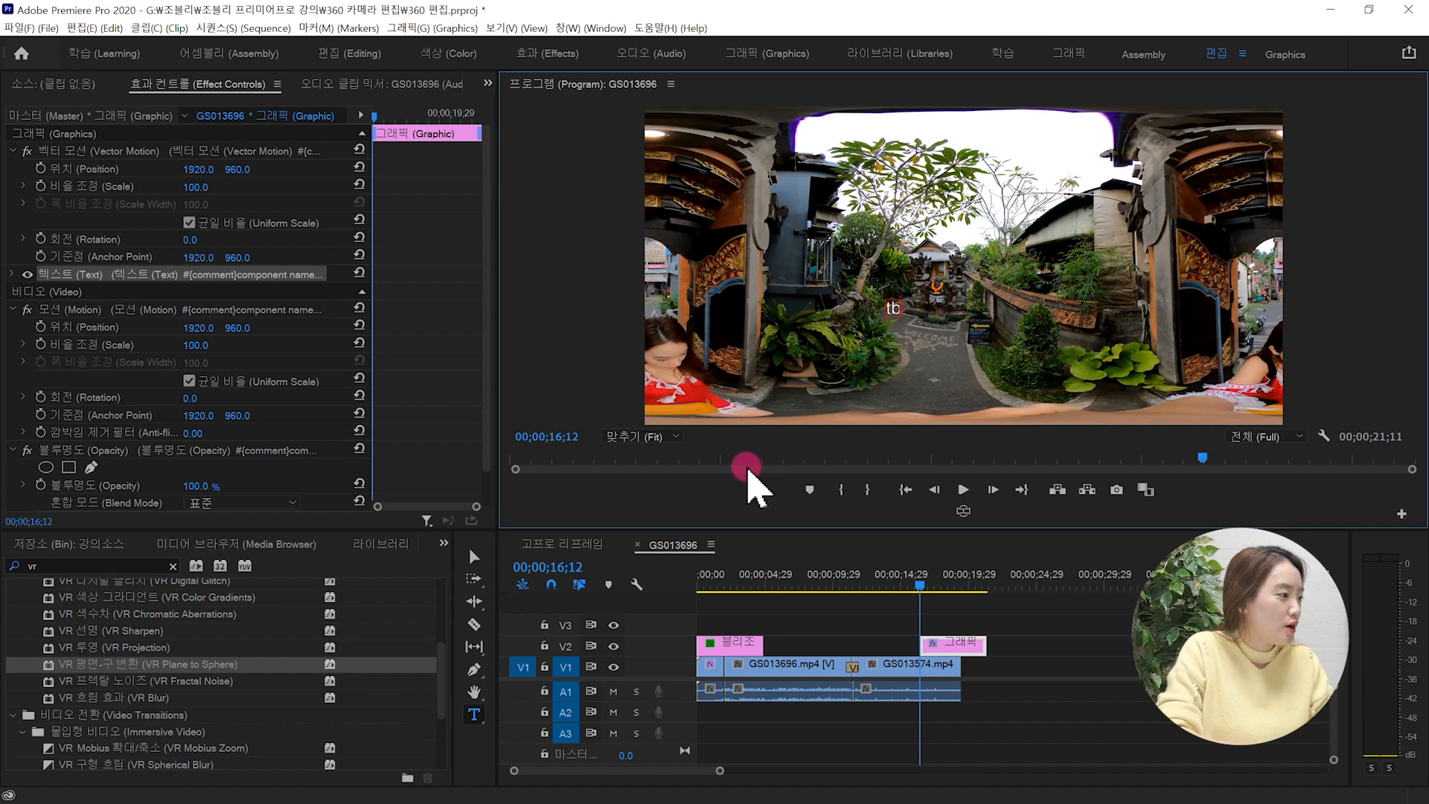
{"action": "type", "text": "슥슥 돌려보세요~"}
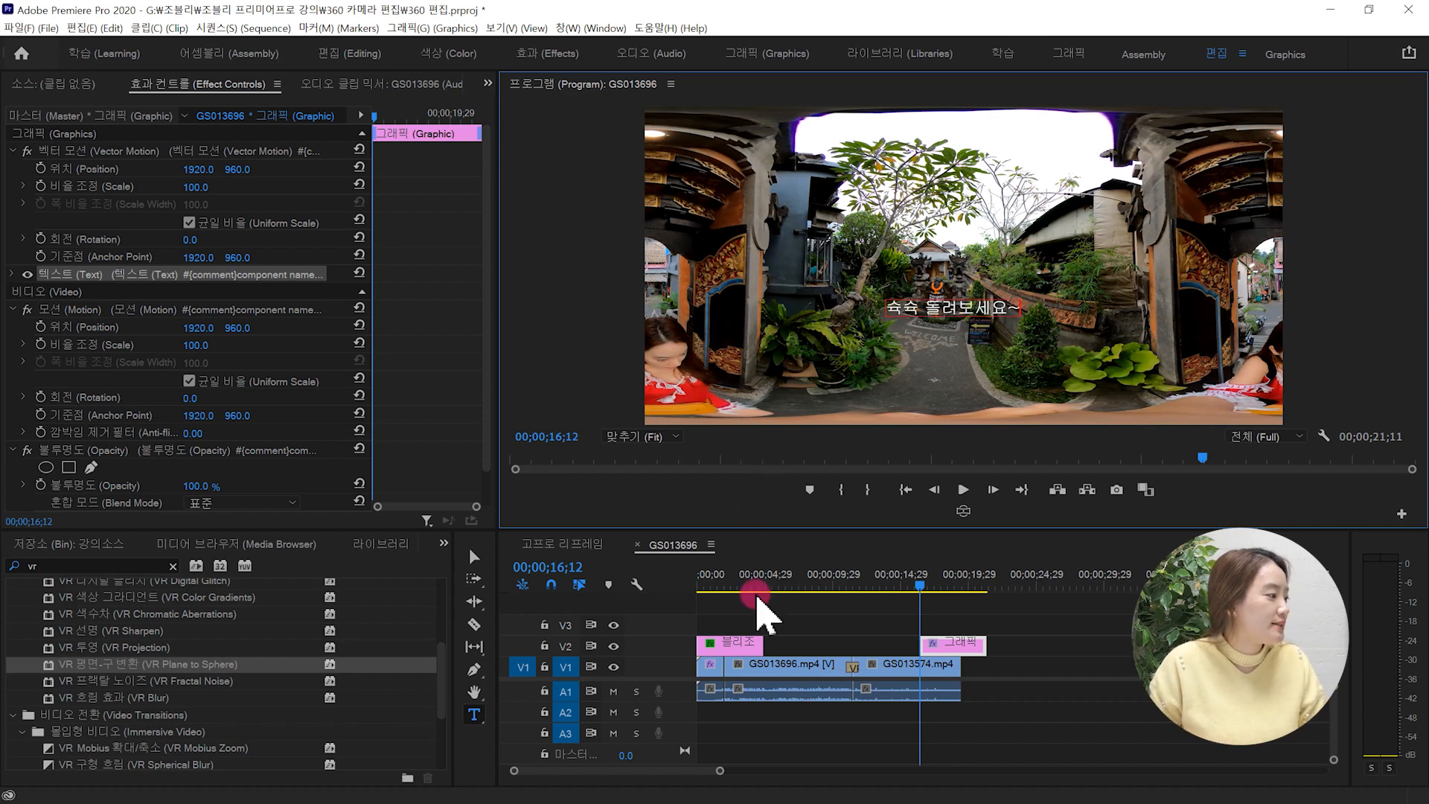
{"action": "left_click", "coordinate": [477, 557]}
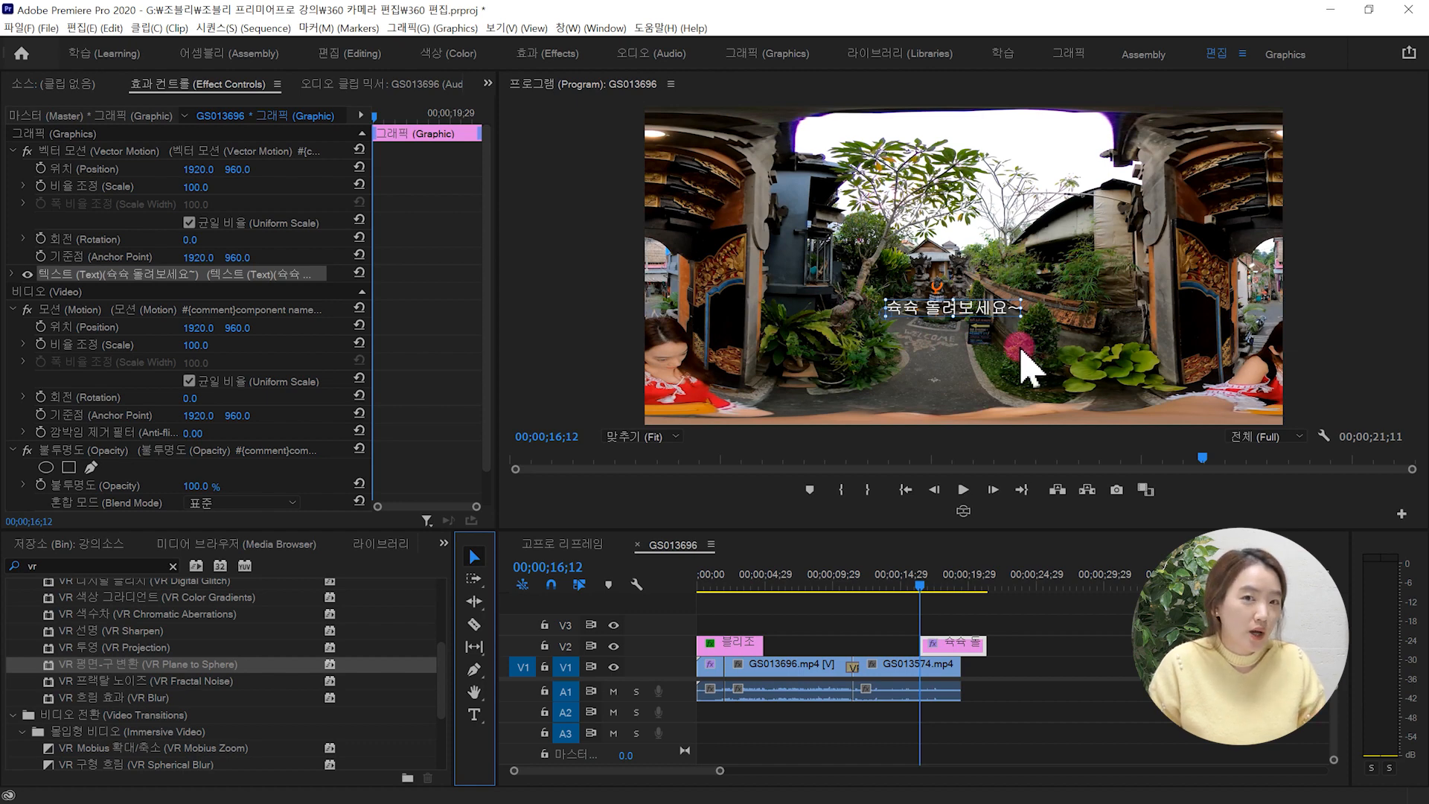
Set the text's font to BM JUA_TTF and its size to 189.
{"action": "left_click", "coordinate": [13, 273]}
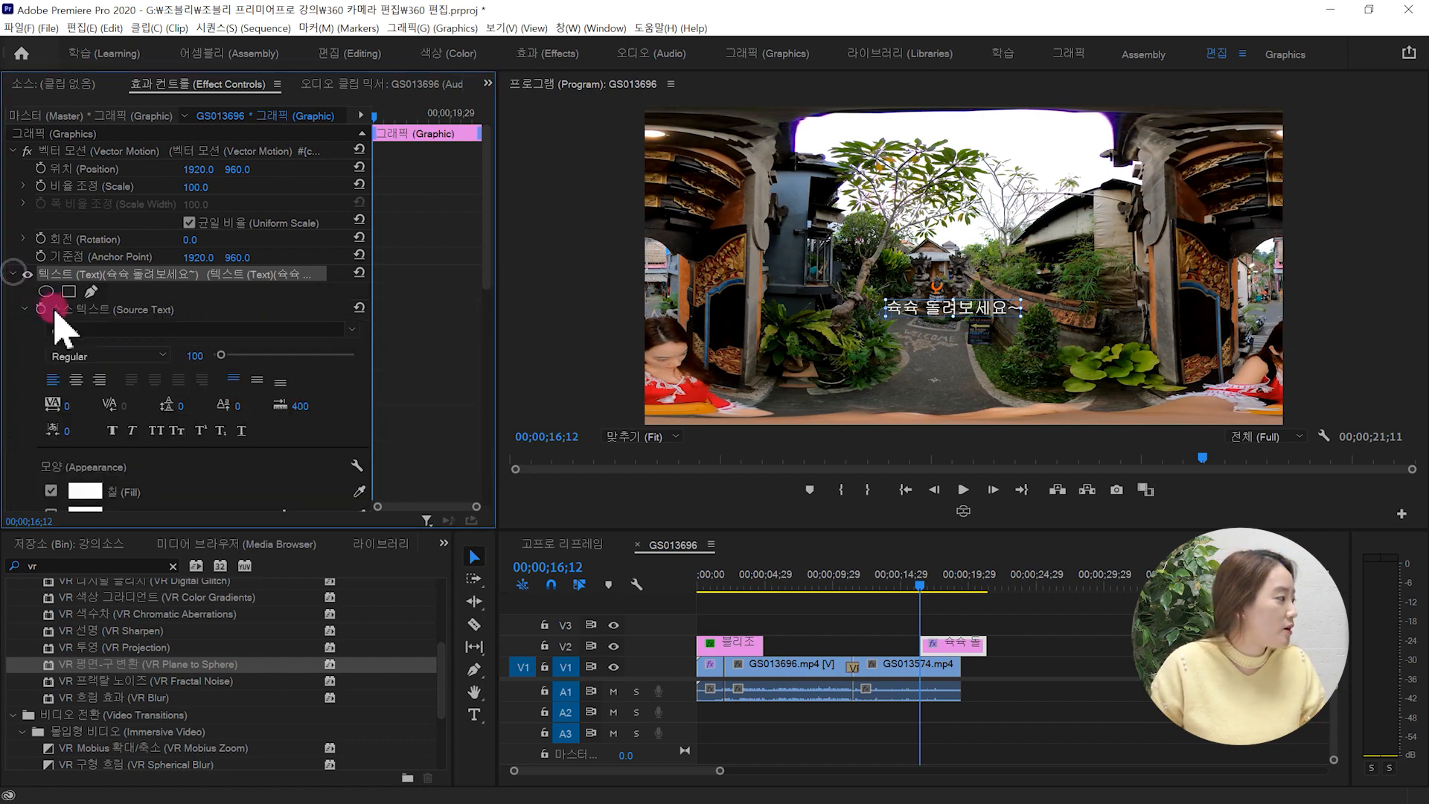
{"action": "left_click", "coordinate": [350, 328]}
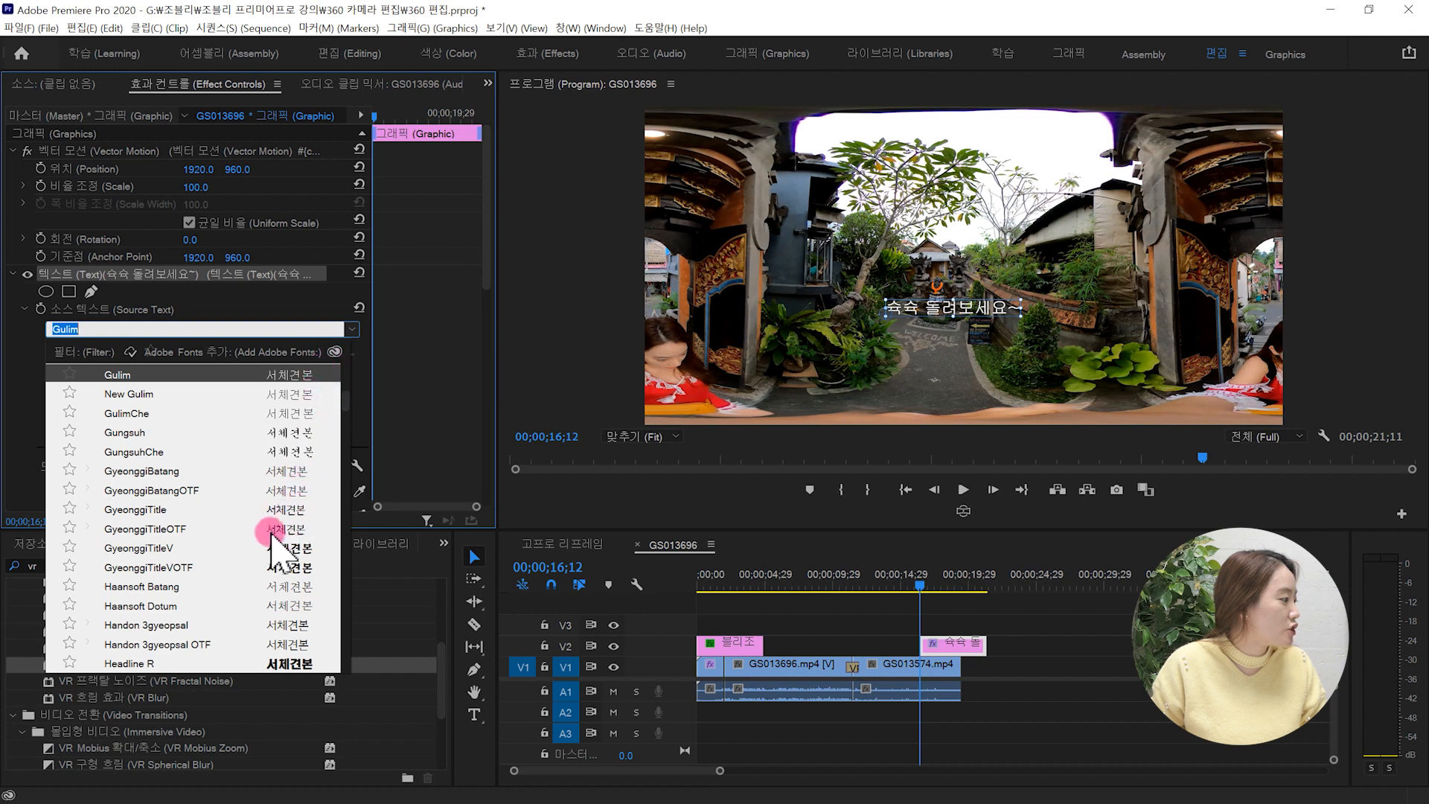
{"action": "scroll", "coordinate": [261, 514], "scroll_direction": "down", "scroll_amount": 1}
{"action": "scroll", "coordinate": [224, 594], "scroll_direction": "down", "scroll_amount": 1}
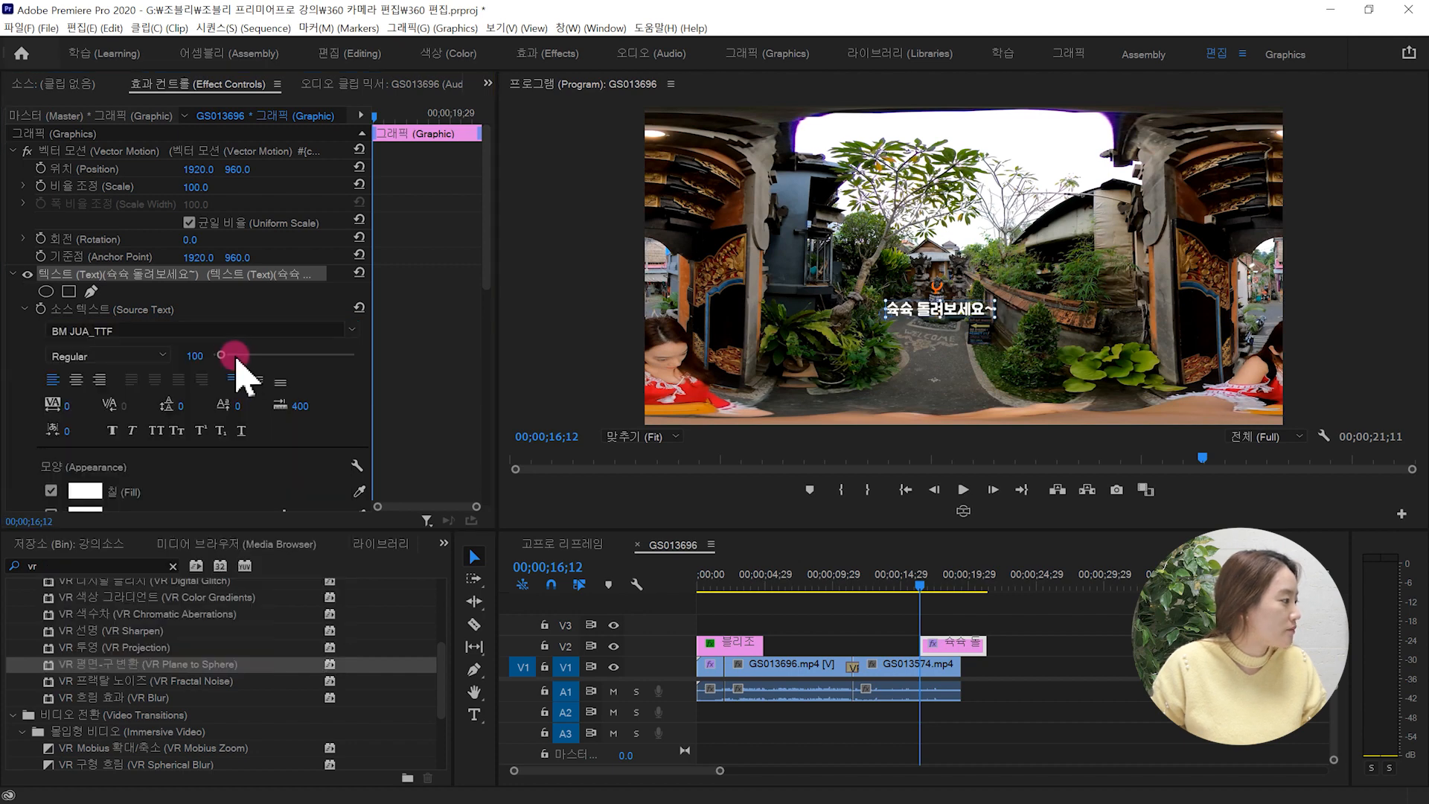
{"action": "left_click_drag", "start_coordinate": [236, 360], "coordinate": [228, 370]}
Give the text a green 648315 stroke of width 30 and move the text slightly left over the path.
{"action": "left_click_drag", "start_coordinate": [488, 289], "coordinate": [488, 338]}
{"action": "left_click", "coordinate": [86, 423]}
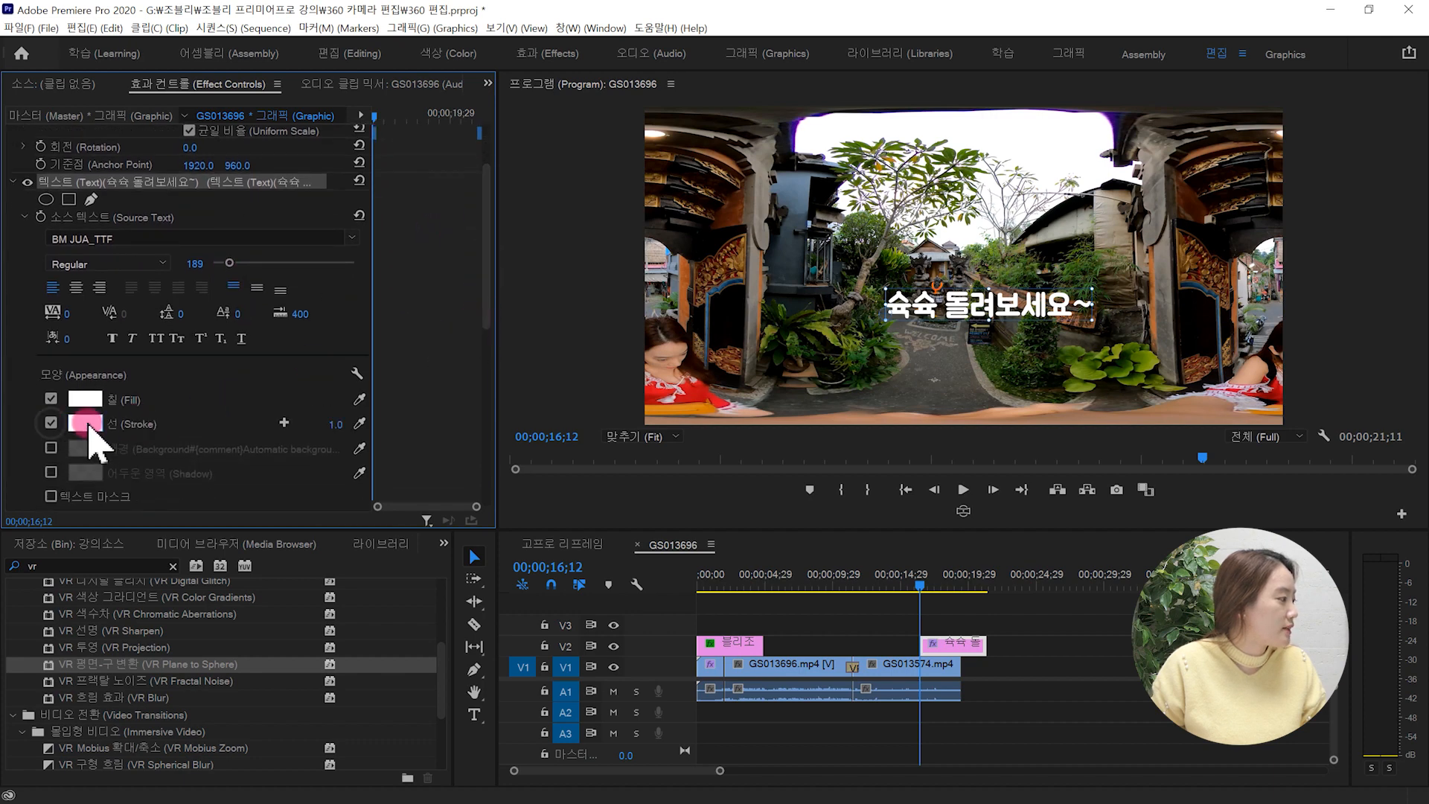
{"action": "left_click_drag", "start_coordinate": [881, 521], "coordinate": [1072, 367]}
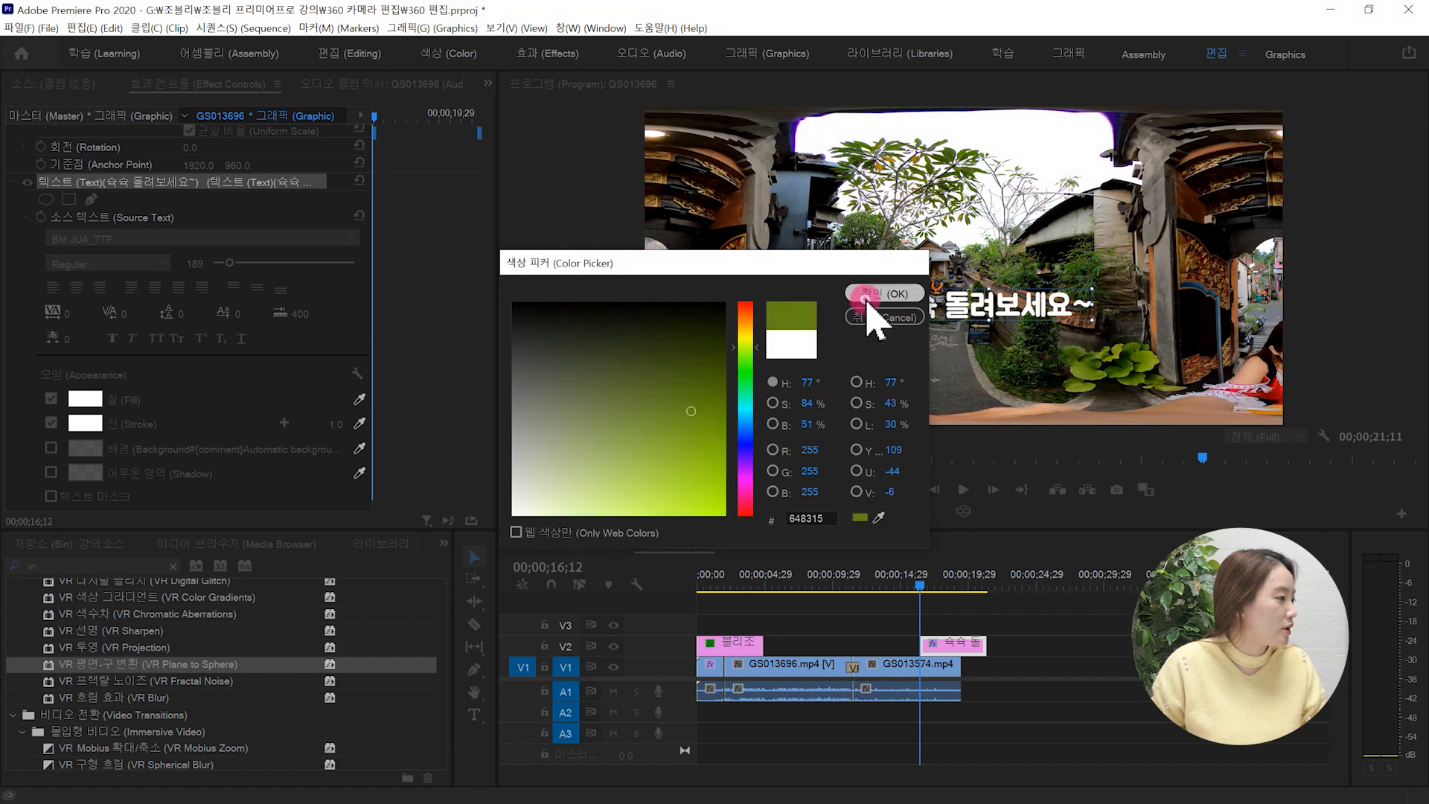
{"action": "left_click", "coordinate": [866, 297]}
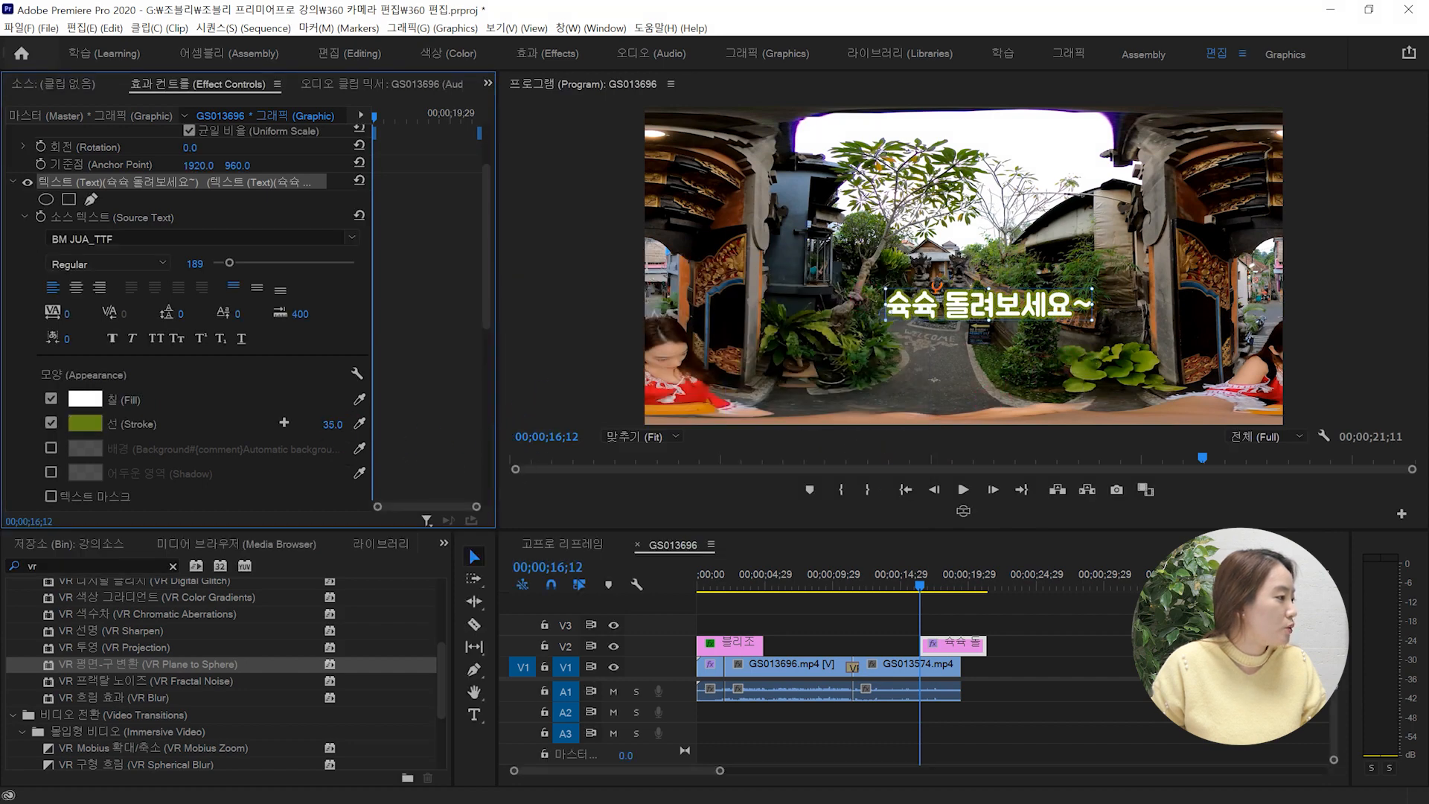
{"action": "left_click_drag", "start_coordinate": [1062, 272], "coordinate": [1017, 272]}
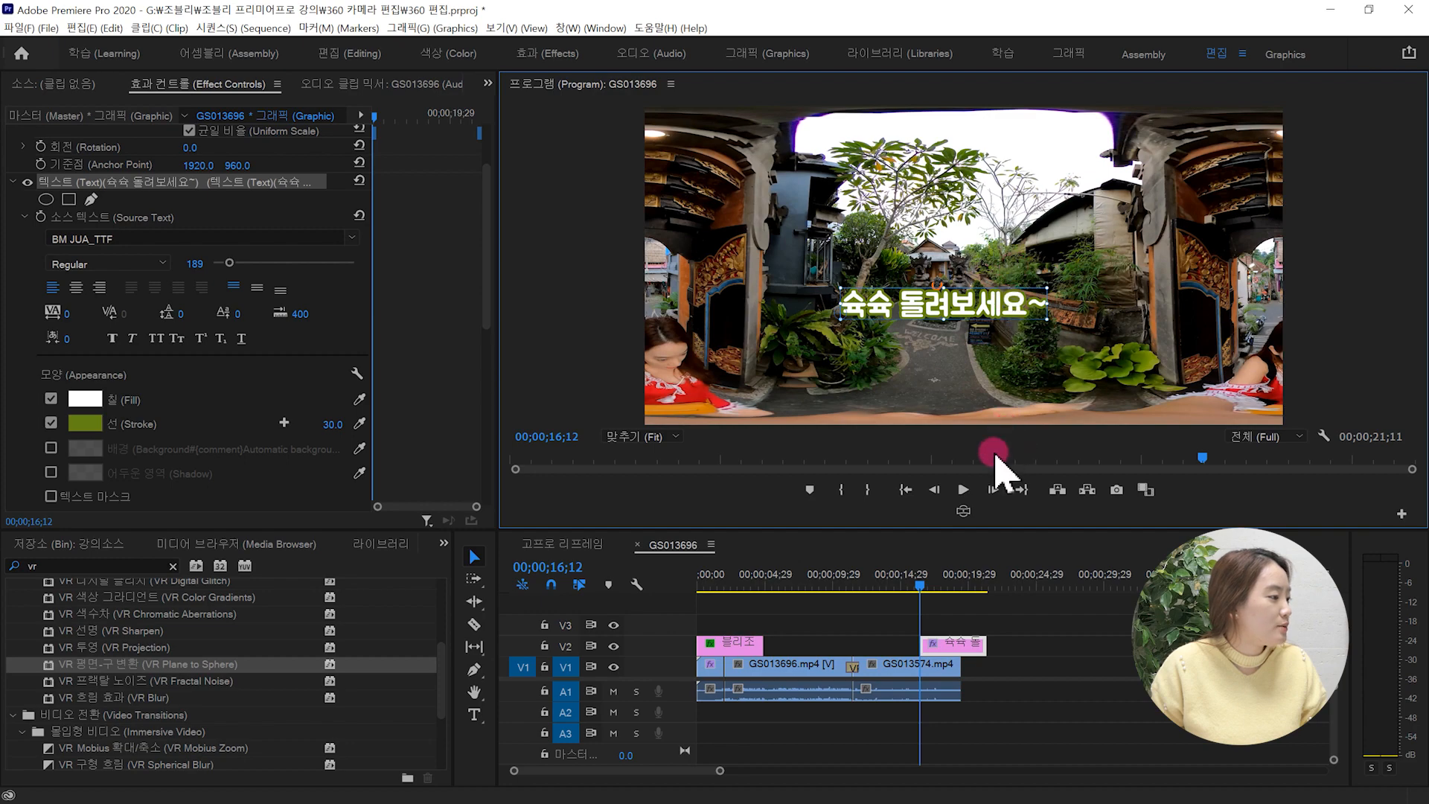
Turn the VR display on and look around the text in the sphere.
{"action": "left_click", "coordinate": [964, 512]}
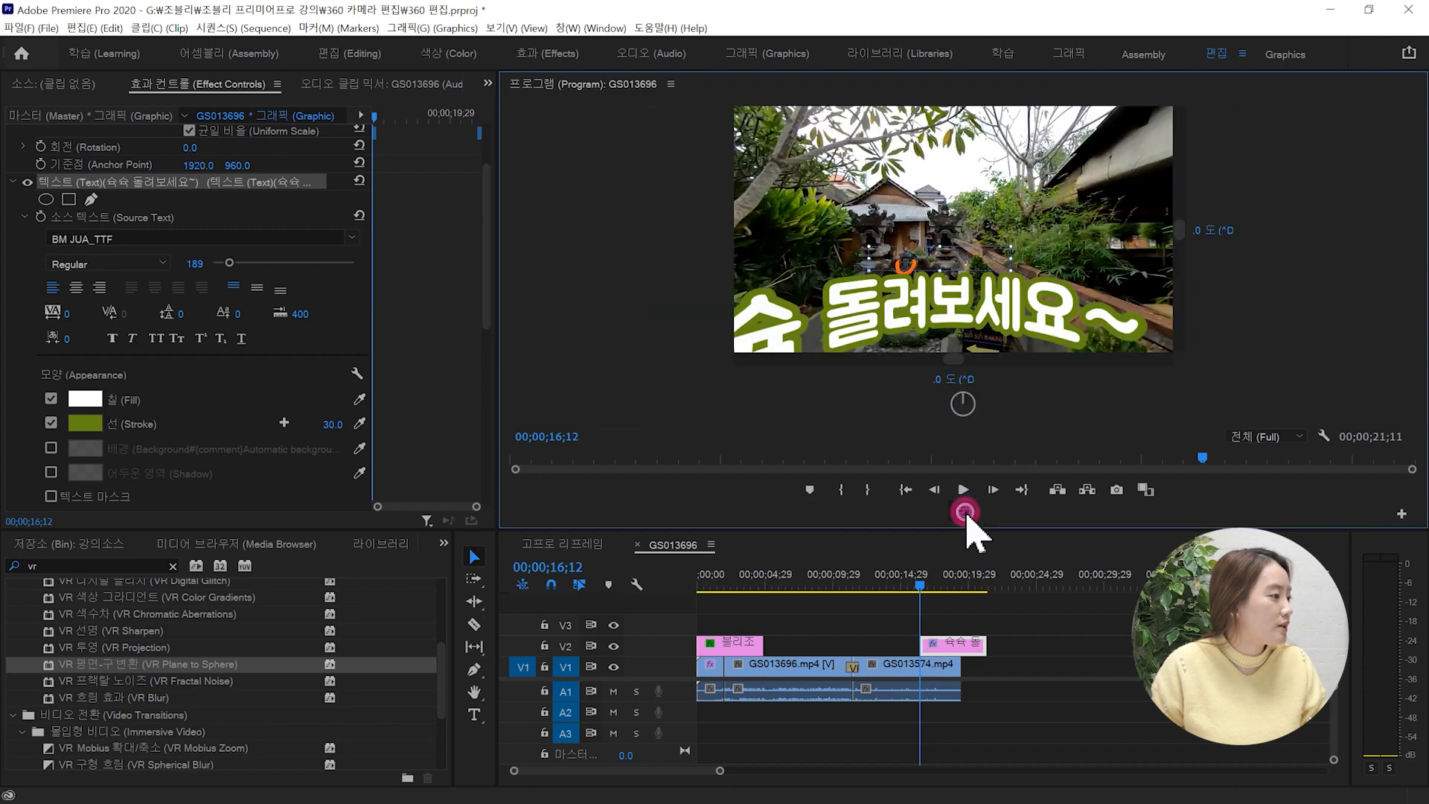
{"action": "left_click_drag", "start_coordinate": [921, 354], "coordinate": [1048, 196]}
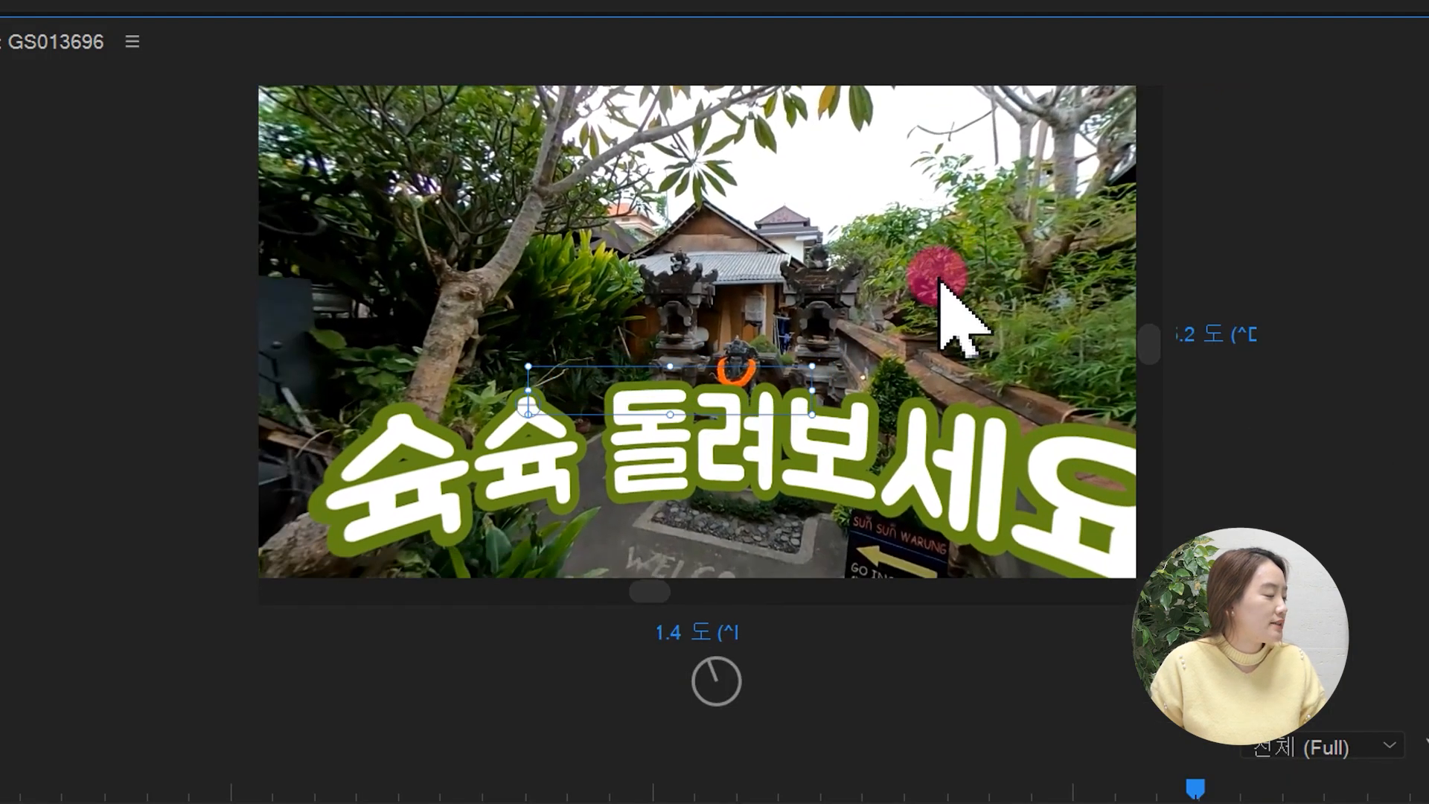
{"action": "left_click_drag", "start_coordinate": [878, 269], "coordinate": [590, 190]}
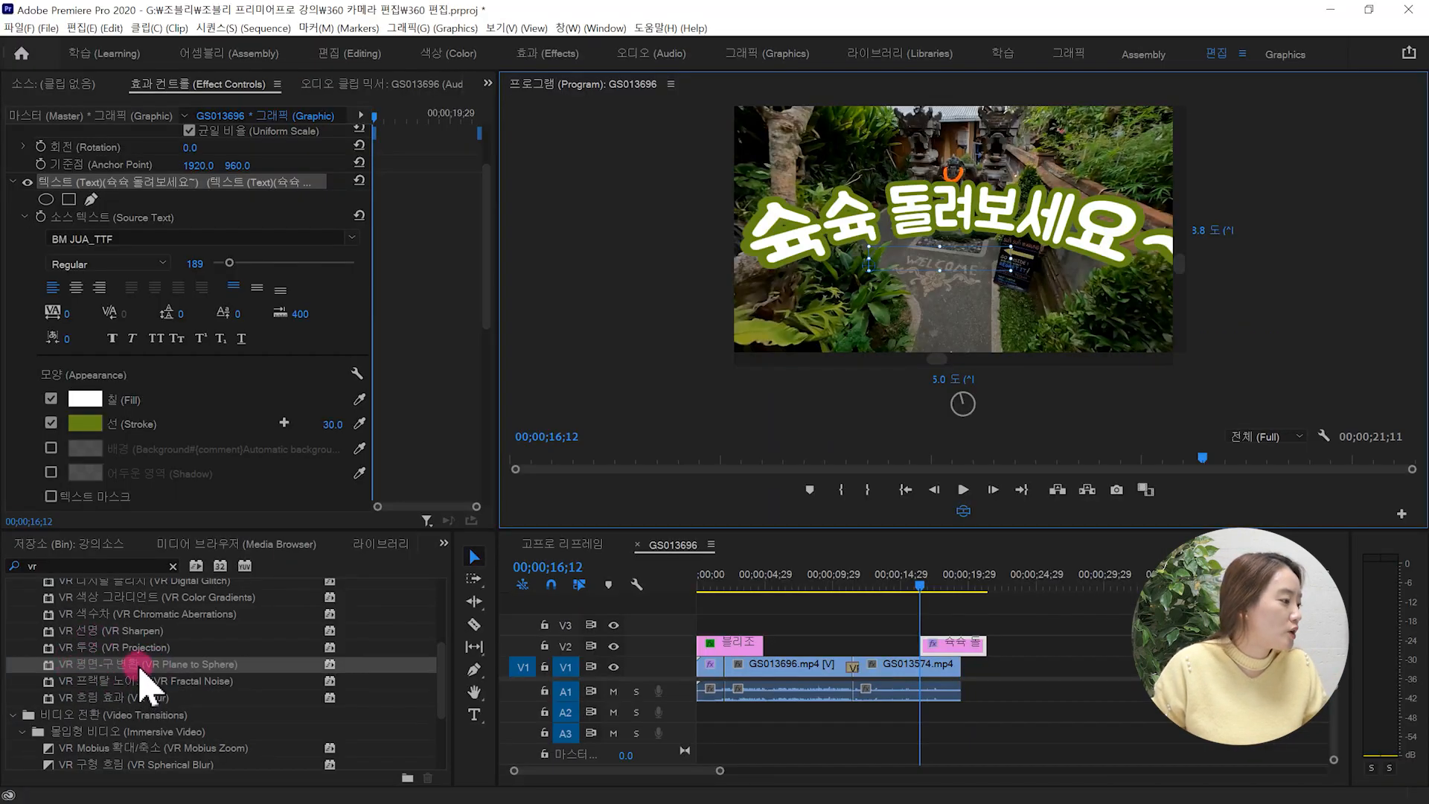
Apply the VR Plane to Sphere effect to the text clip and set its scale to 95.
{"action": "left_click_drag", "start_coordinate": [140, 668], "coordinate": [947, 648]}
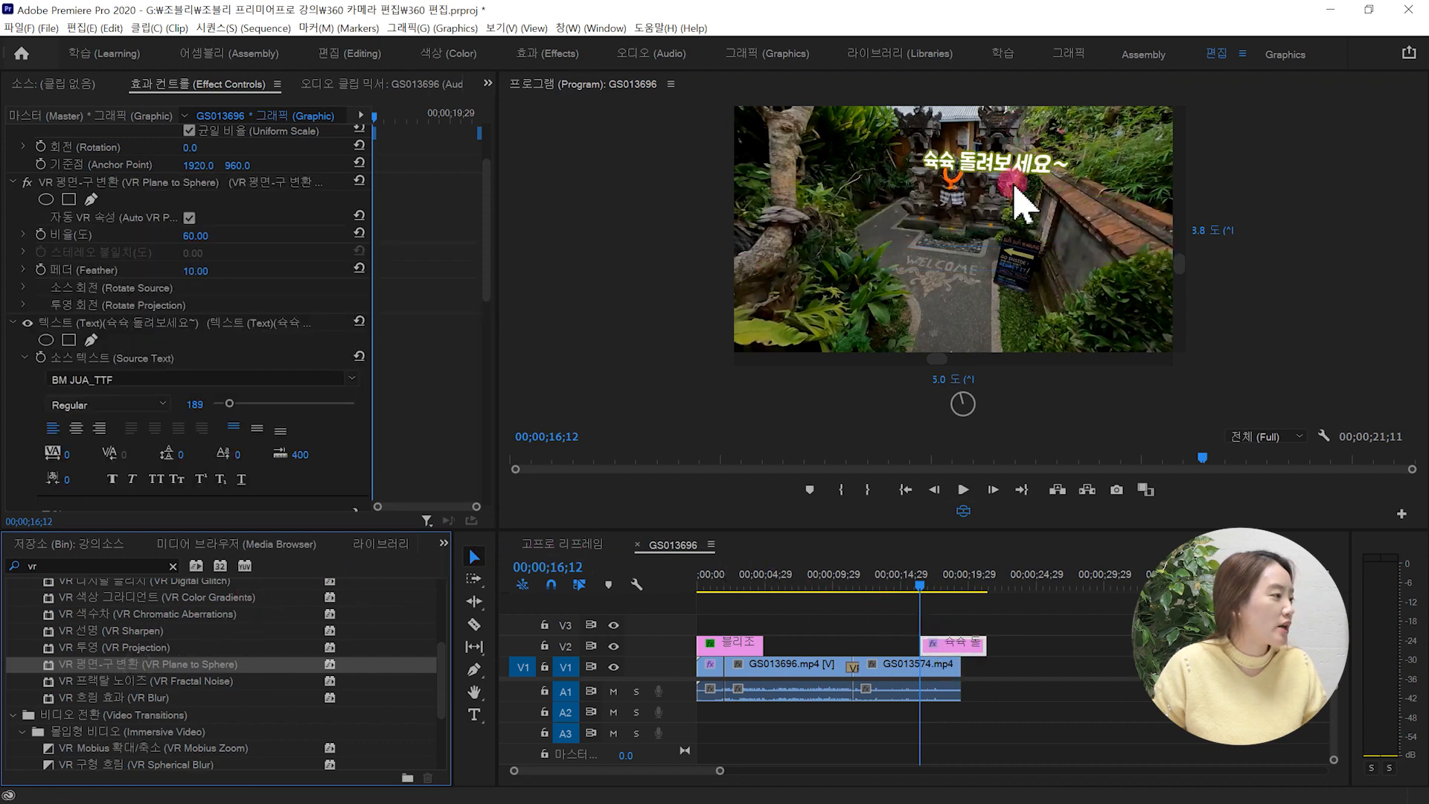
{"action": "mouse_move", "coordinate": [484, 241]}
{"action": "left_mouse_down"}
{"action": "mouse_move", "coordinate": [482, 311]}
{"action": "mouse_move", "coordinate": [480, 253]}
{"action": "left_mouse_up"}
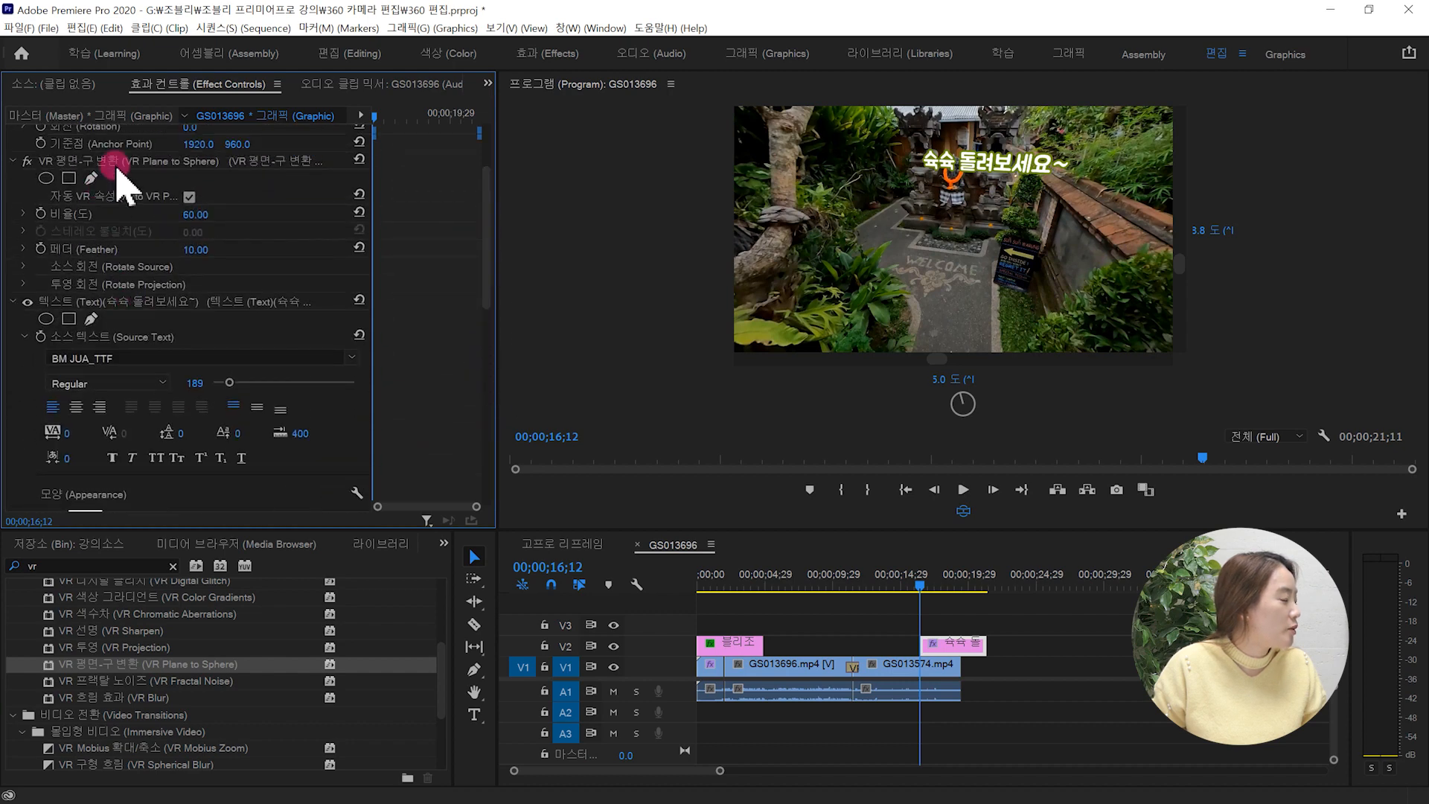
{"action": "left_click", "coordinate": [117, 165]}
{"action": "left_click_drag", "start_coordinate": [216, 222], "coordinate": [241, 222]}
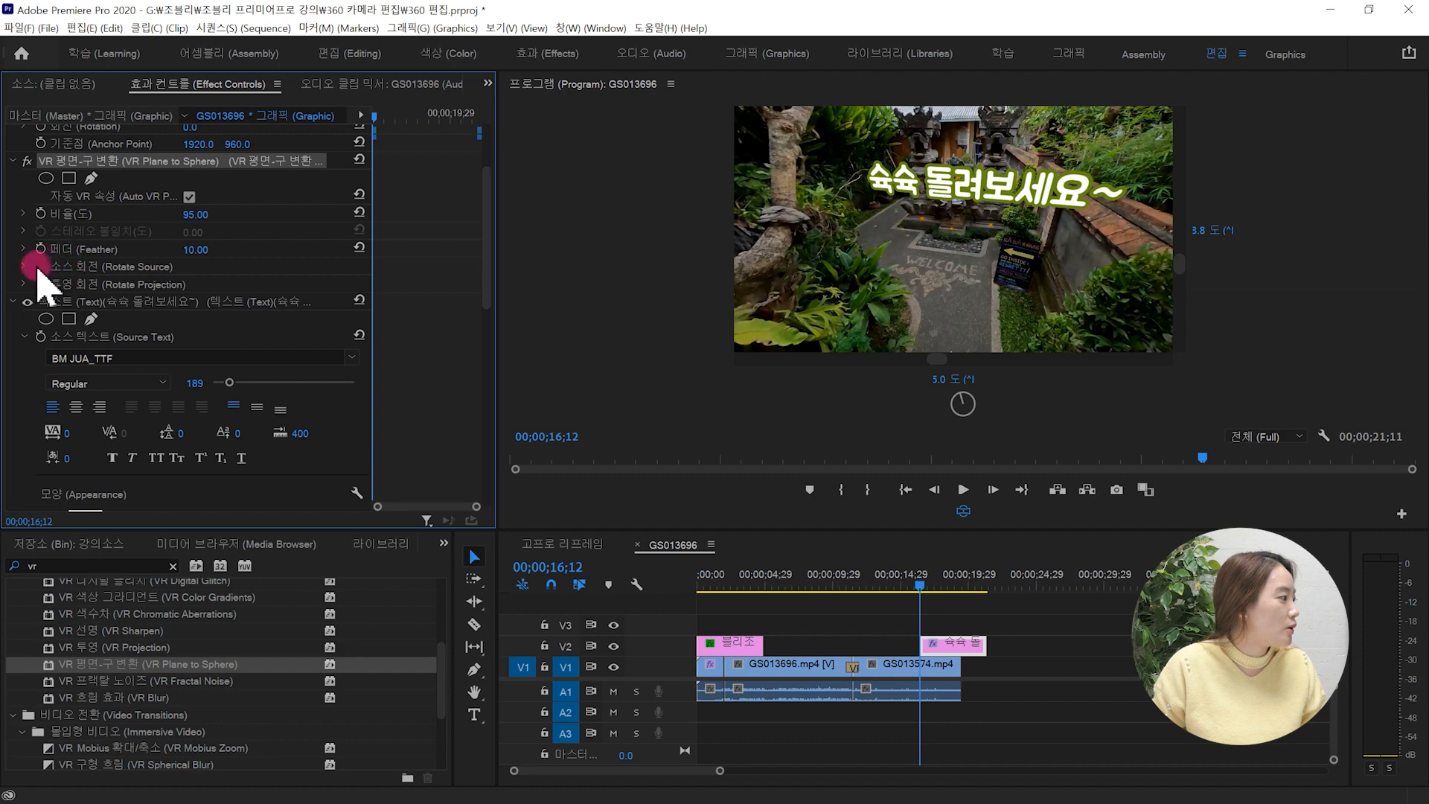
Rotate the text's source to tilt 7, pan -17 and roll 4 degrees, and set its projection tilt to 9 degrees.
{"action": "left_click", "coordinate": [25, 267]}
{"action": "left_click_drag", "start_coordinate": [192, 291], "coordinate": [197, 357]}
{"action": "left_click", "coordinate": [23, 336]}
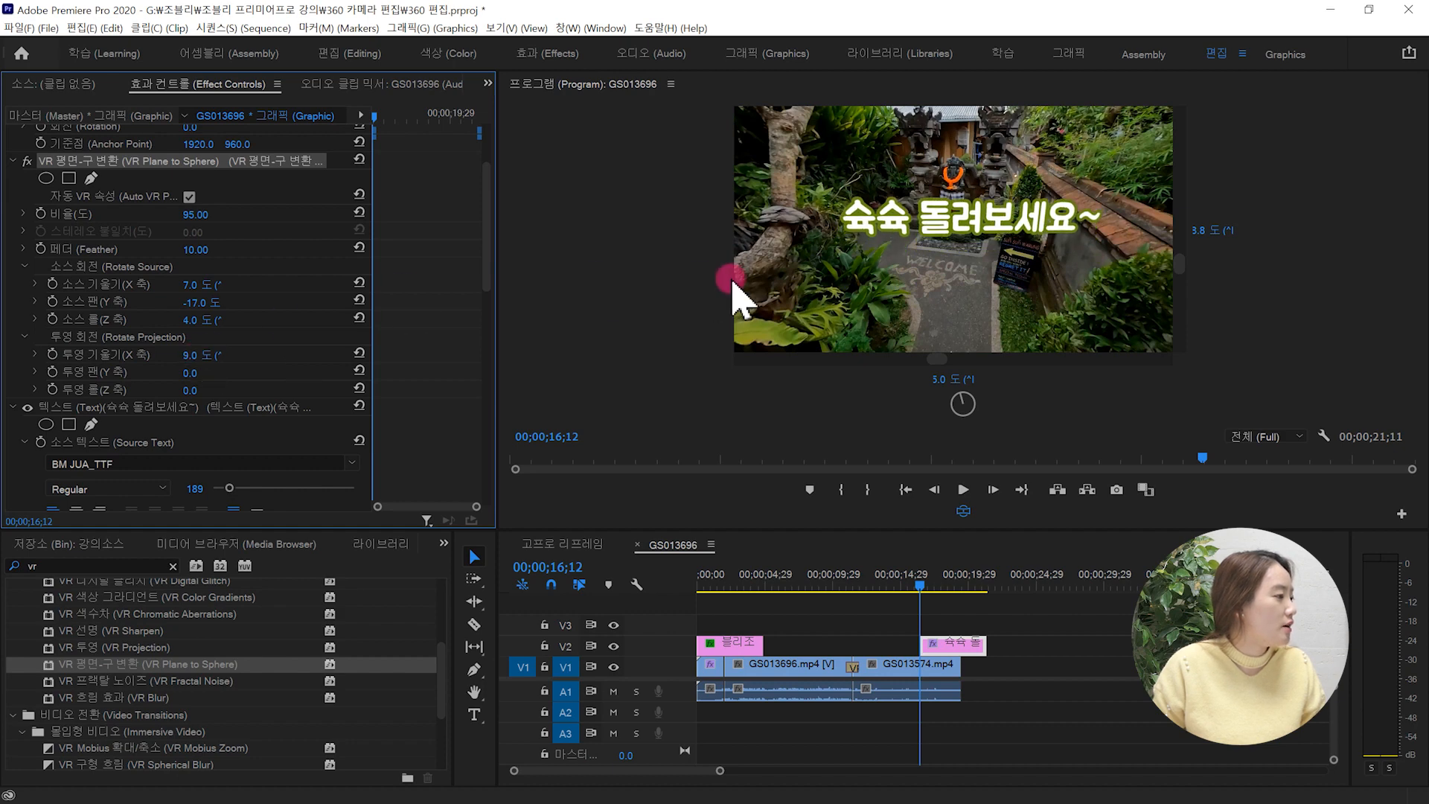
Look around the sphere in the VR display to check how the text sits in the scene.
{"action": "left_click_drag", "start_coordinate": [939, 216], "coordinate": [804, 253]}
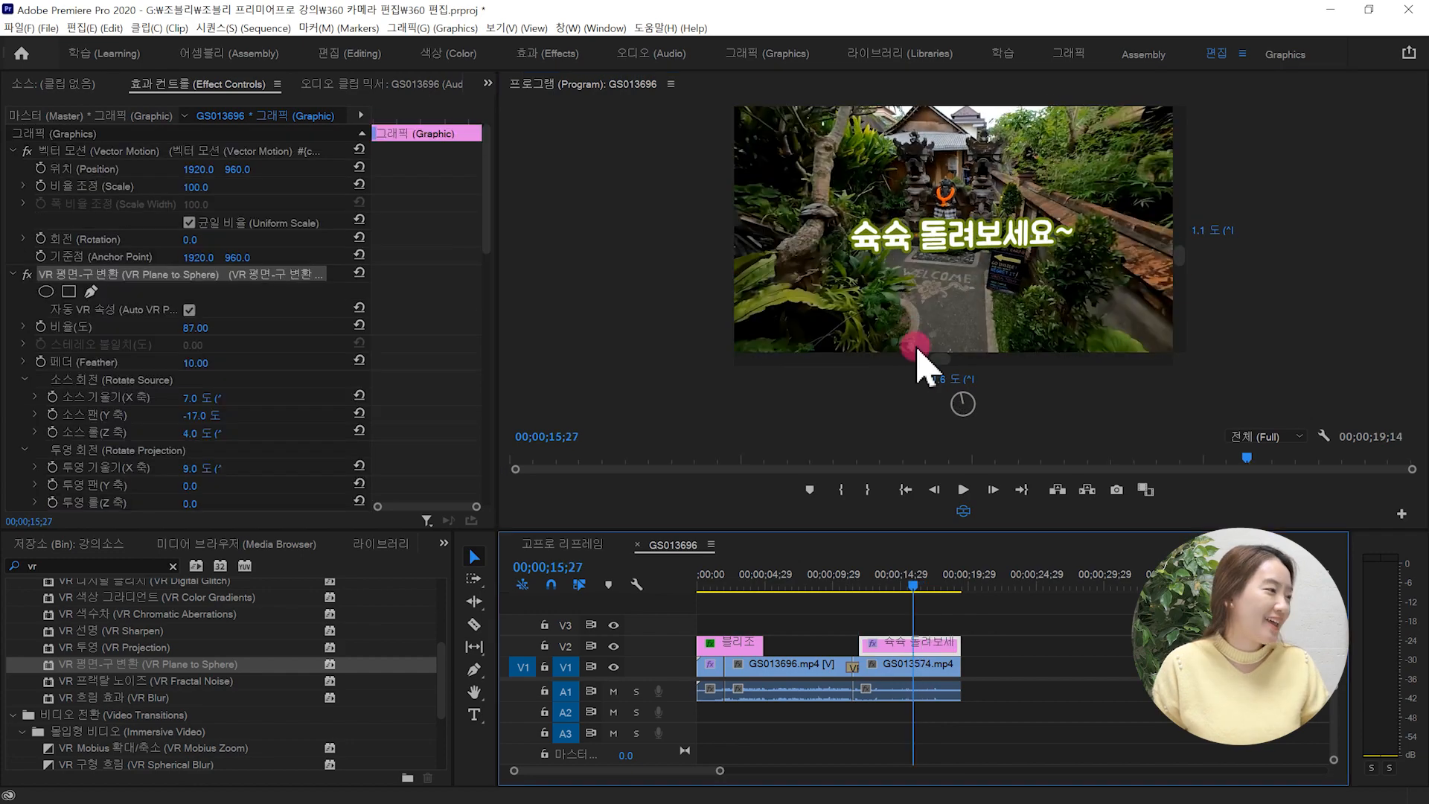
{"action": "left_click_drag", "start_coordinate": [823, 302], "coordinate": [985, 237]}
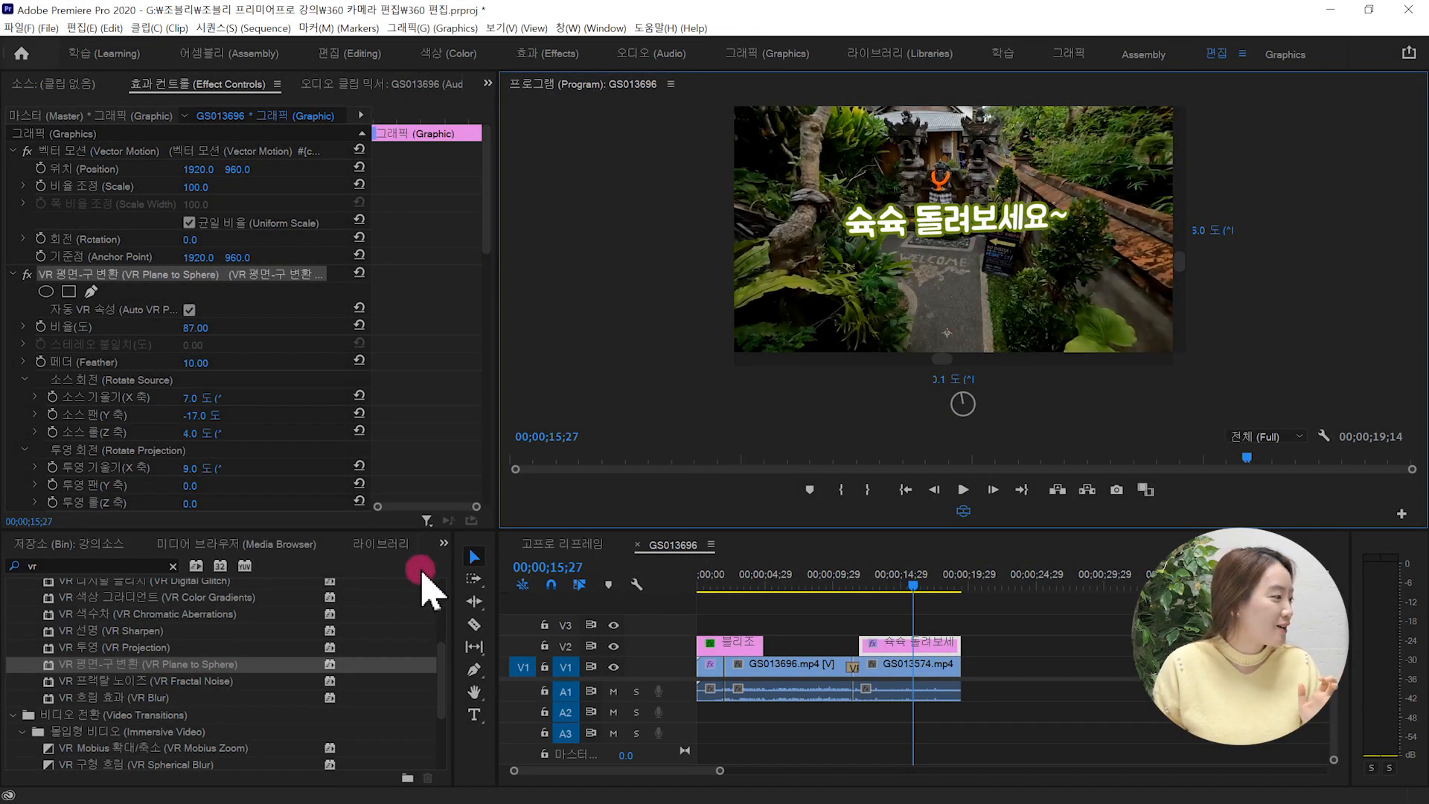
Place the "Don't Wanna..." music file from the project on audio track A2 at the start of the sequence.
{"action": "left_click", "coordinate": [446, 545]}
{"action": "left_click", "coordinate": [463, 563]}
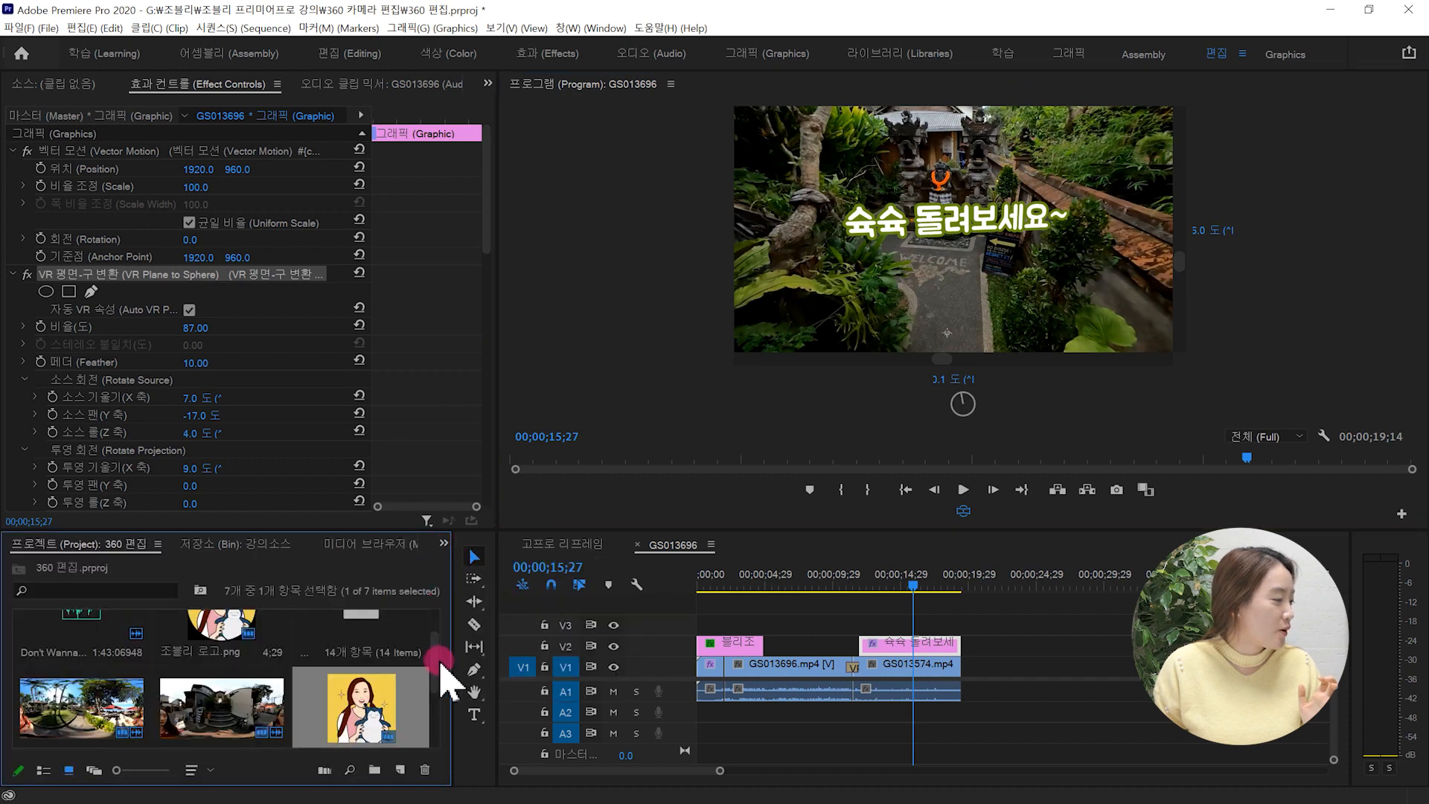
{"action": "left_click_drag", "start_coordinate": [439, 662], "coordinate": [434, 635]}
{"action": "left_click", "coordinate": [85, 659]}
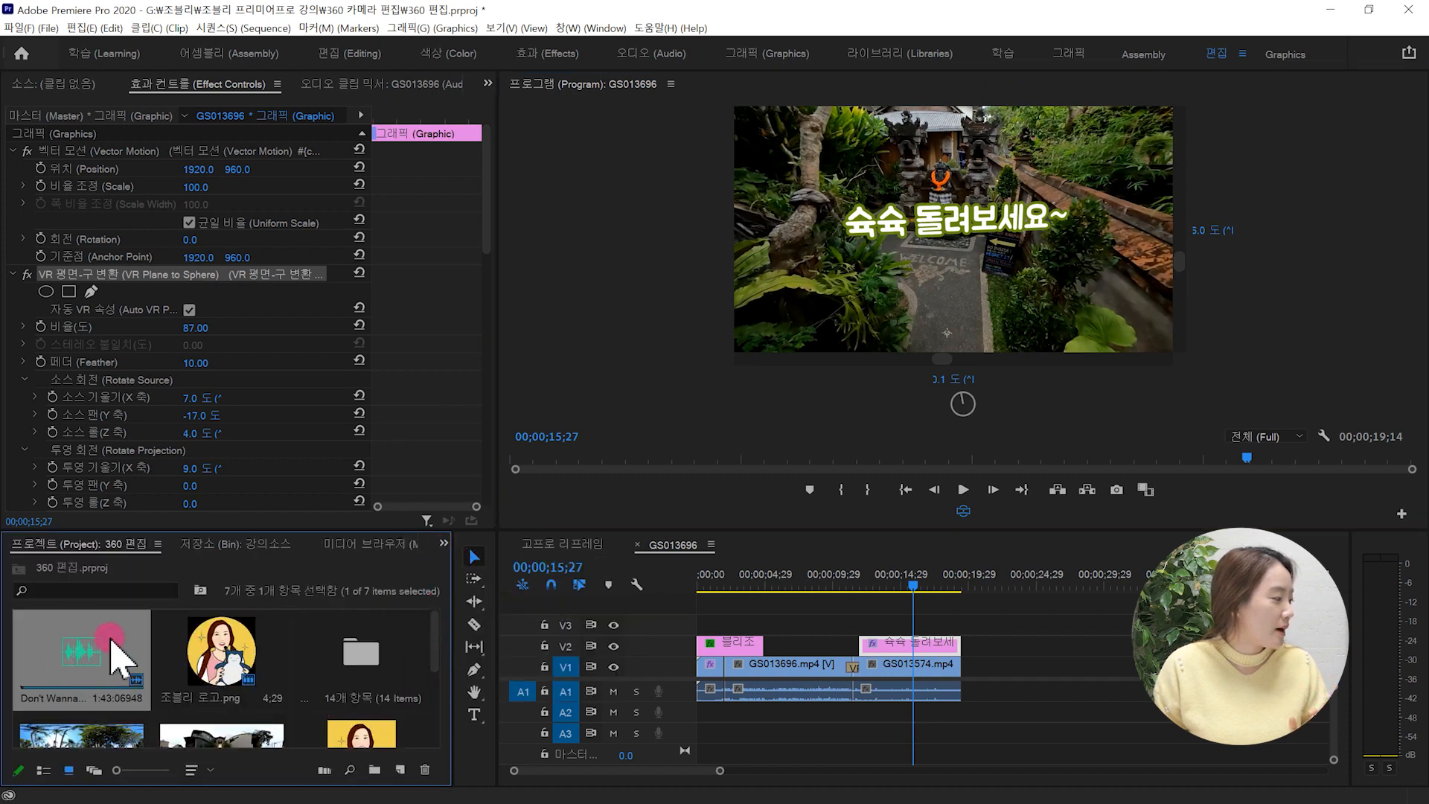
{"action": "left_click_drag", "start_coordinate": [94, 670], "coordinate": [696, 713]}
Cut the music on A2 at the end of the video clips, at 00;00;19;14, and delete the excess part.
{"action": "left_click", "coordinate": [828, 719]}
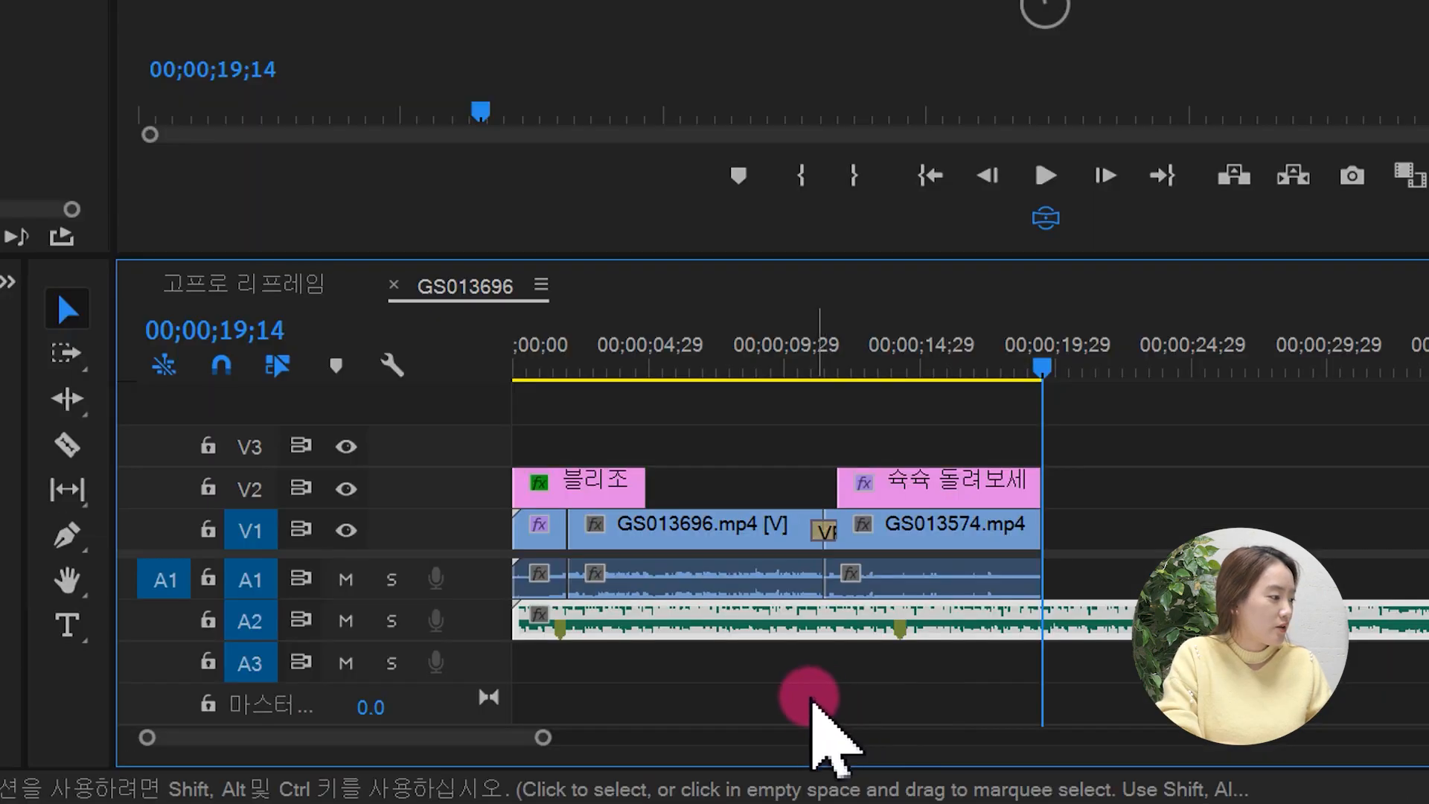
{"action": "key", "text": "ctrl+k"}
{"action": "left_click", "coordinate": [1210, 620]}
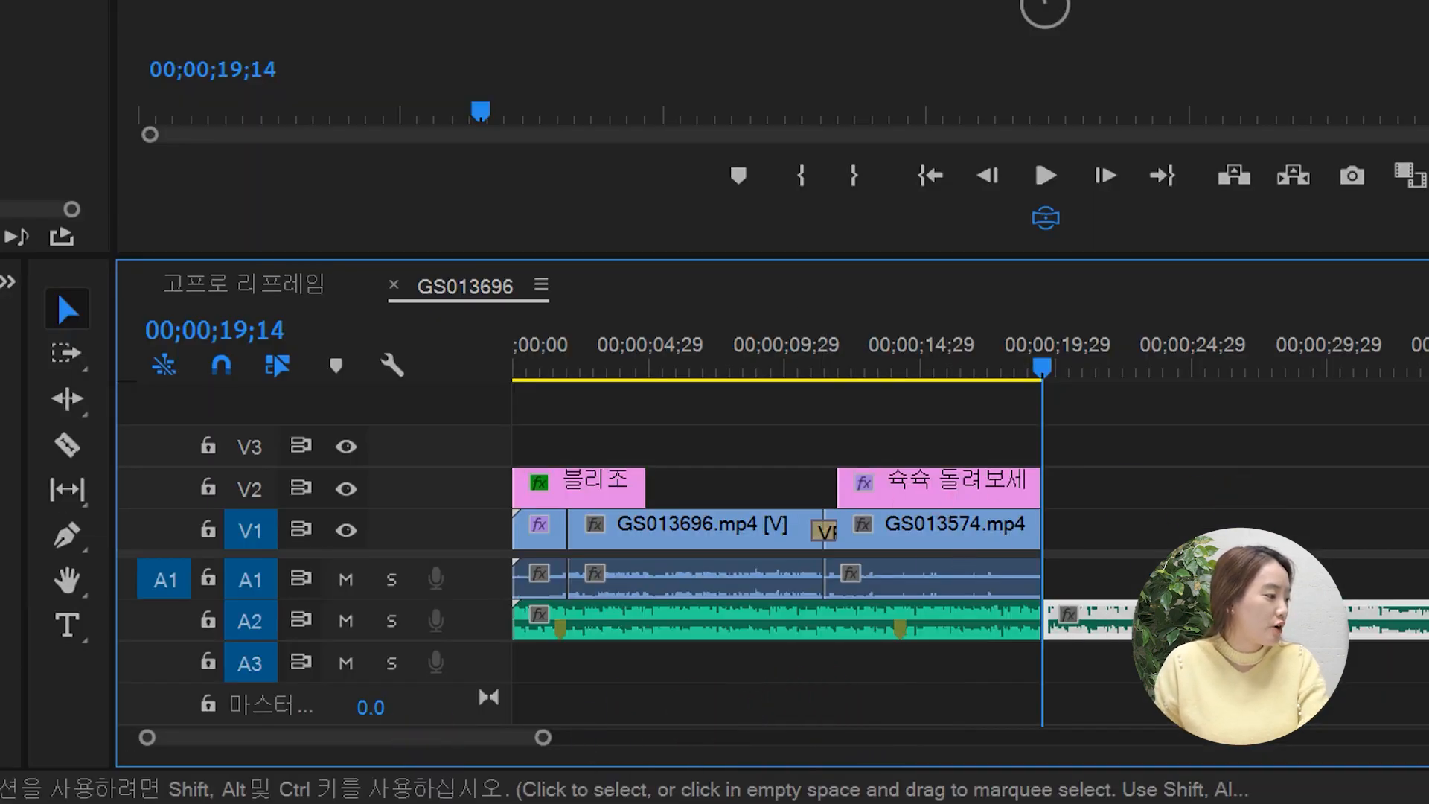
{"action": "key", "text": "Delete"}
Mute audio track A1 and delete all the camera audio clips on it.
{"action": "left_click", "coordinate": [759, 364]}
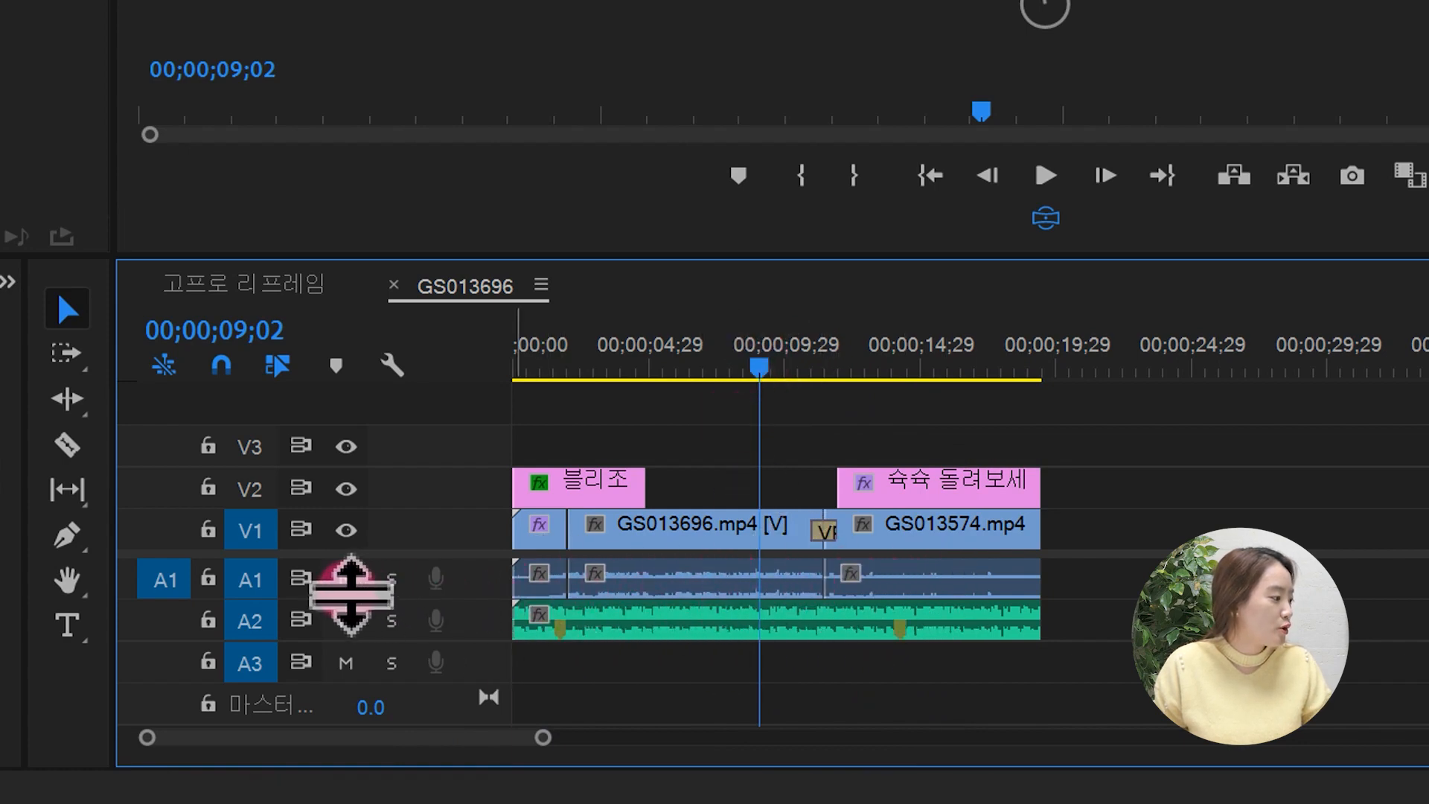
{"action": "left_click", "coordinate": [345, 580]}
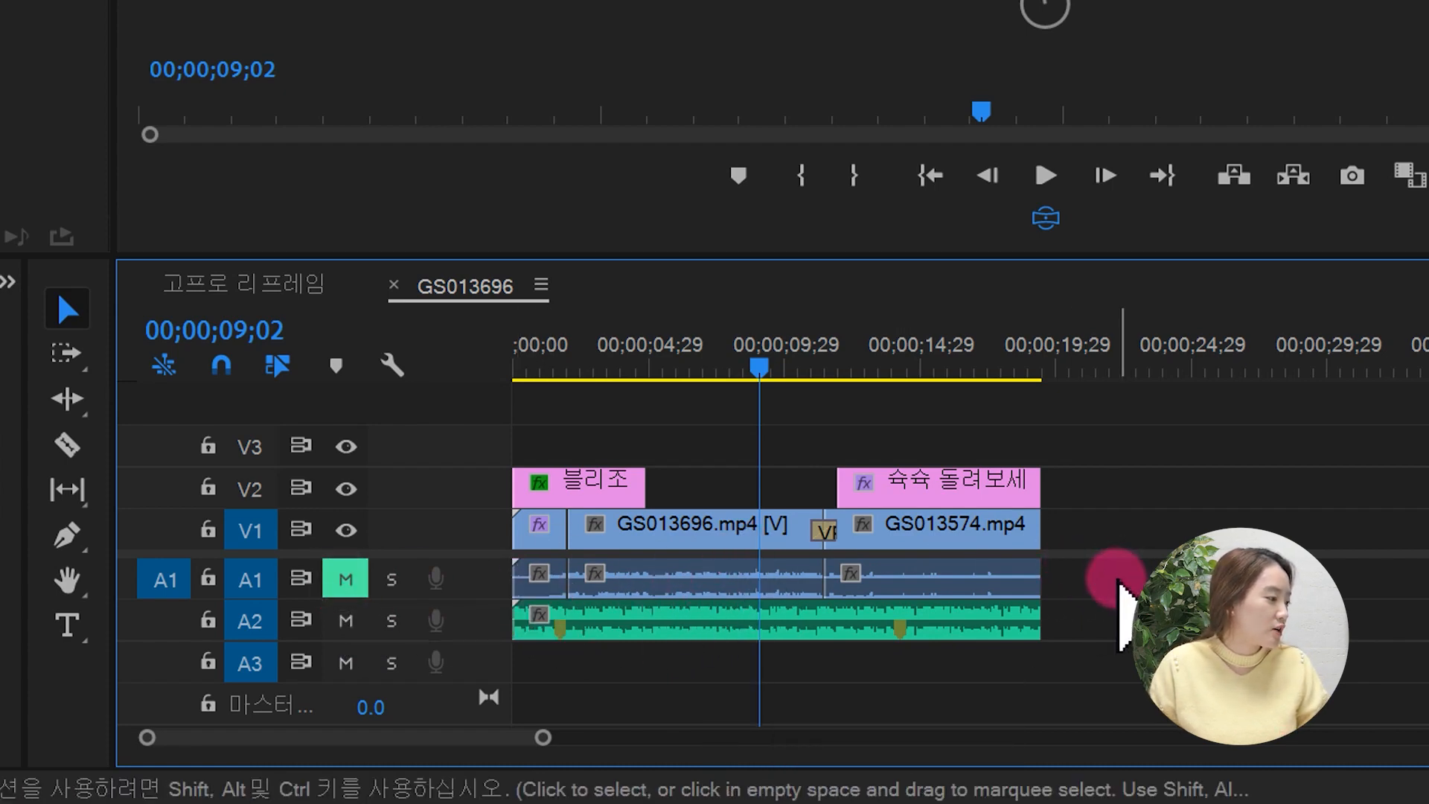
{"action": "left_click_drag", "start_coordinate": [1137, 581], "coordinate": [543, 585]}
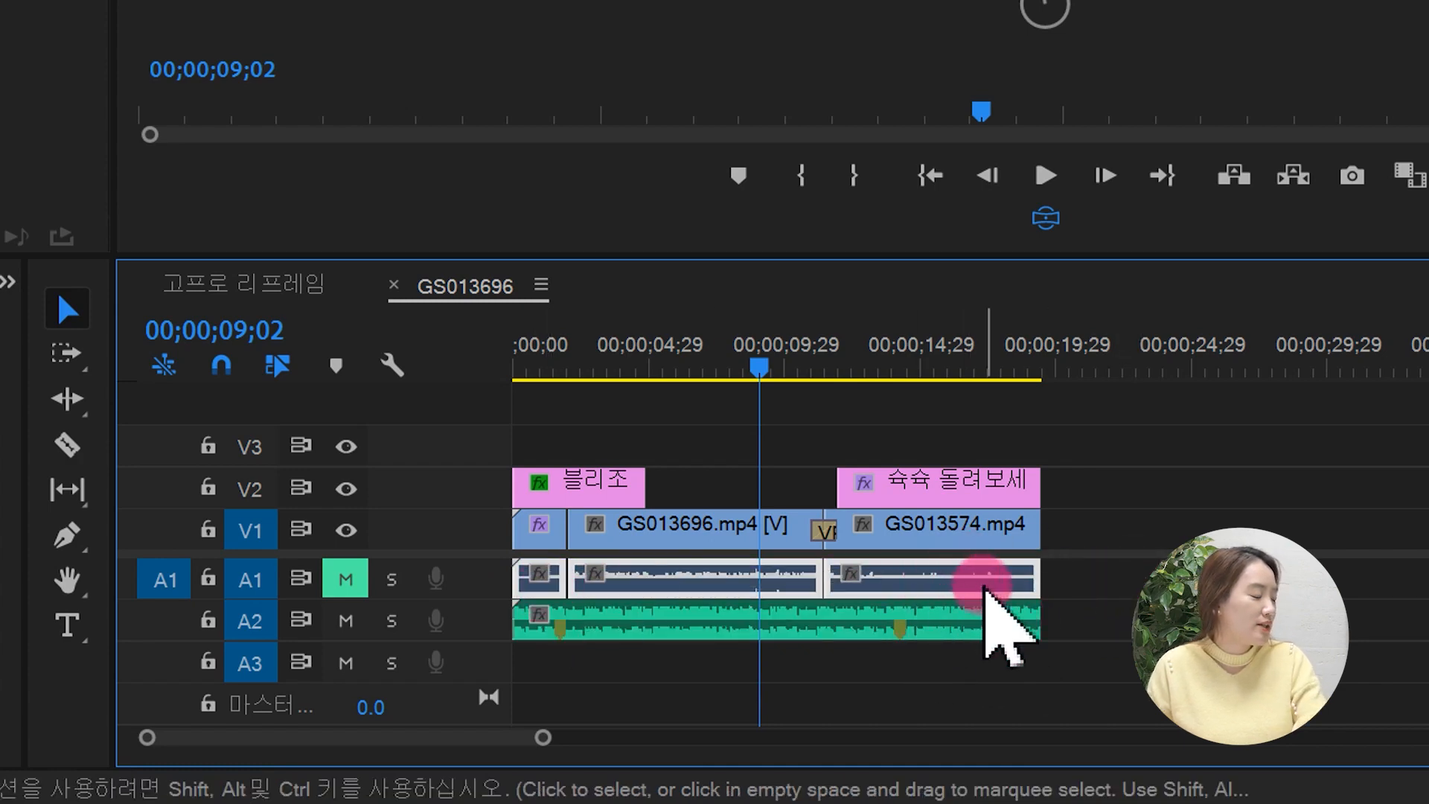
{"action": "key", "text": "Delete"}
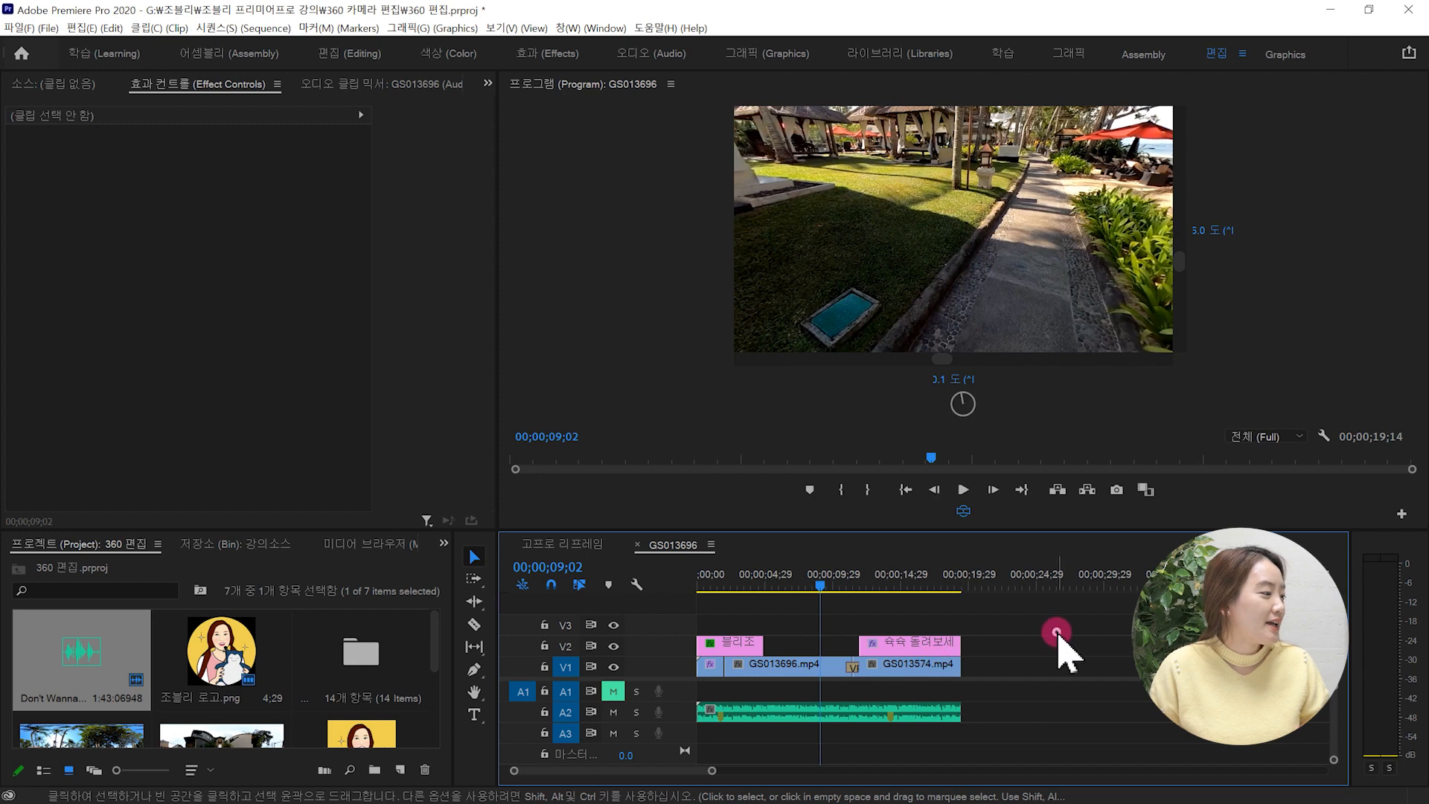
Open the media export settings for the sequence and select the Match Source - High bitrate preset.
{"action": "left_click", "coordinate": [32, 28]}
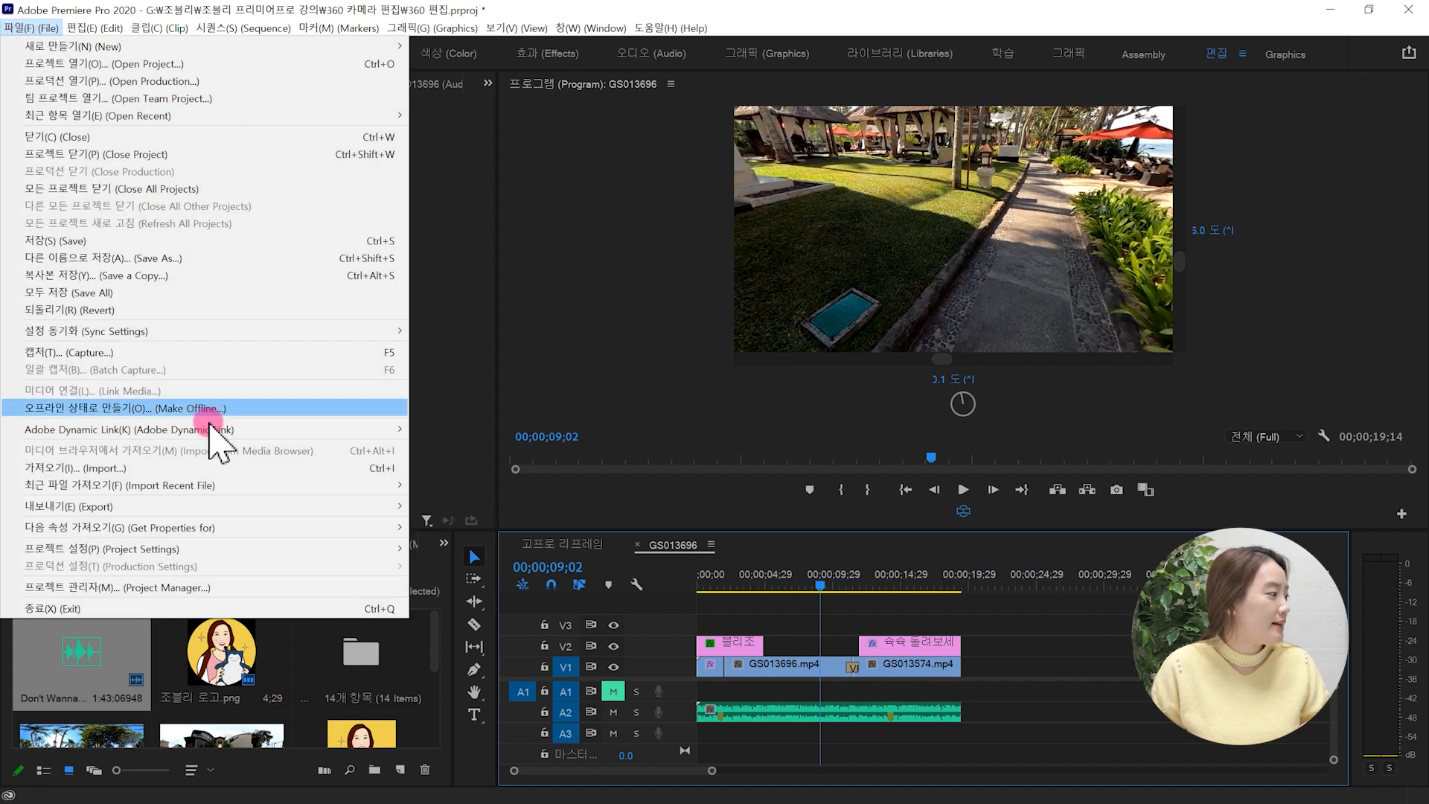
{"action": "mouse_move", "coordinate": [231, 505]}
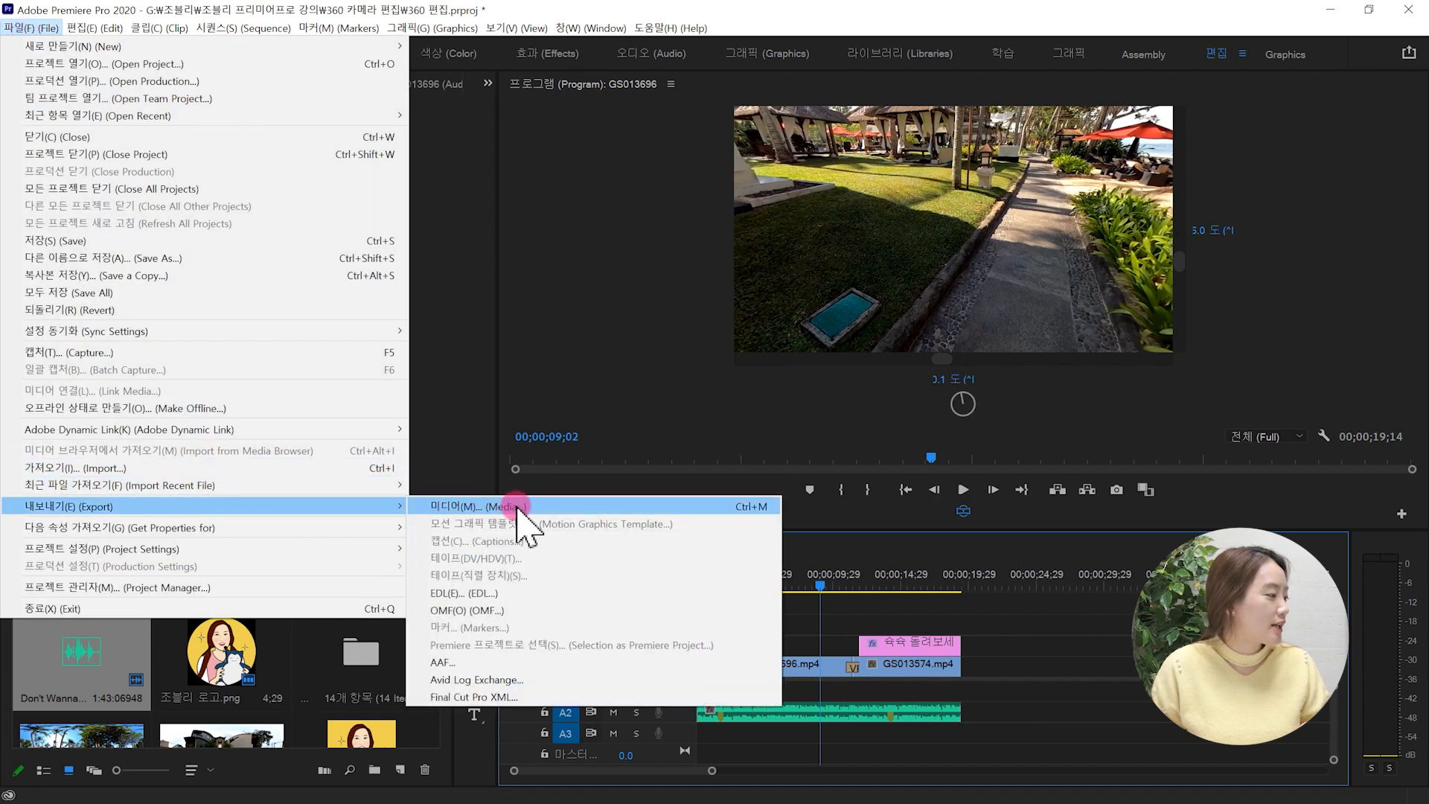
{"action": "left_click", "coordinate": [722, 507]}
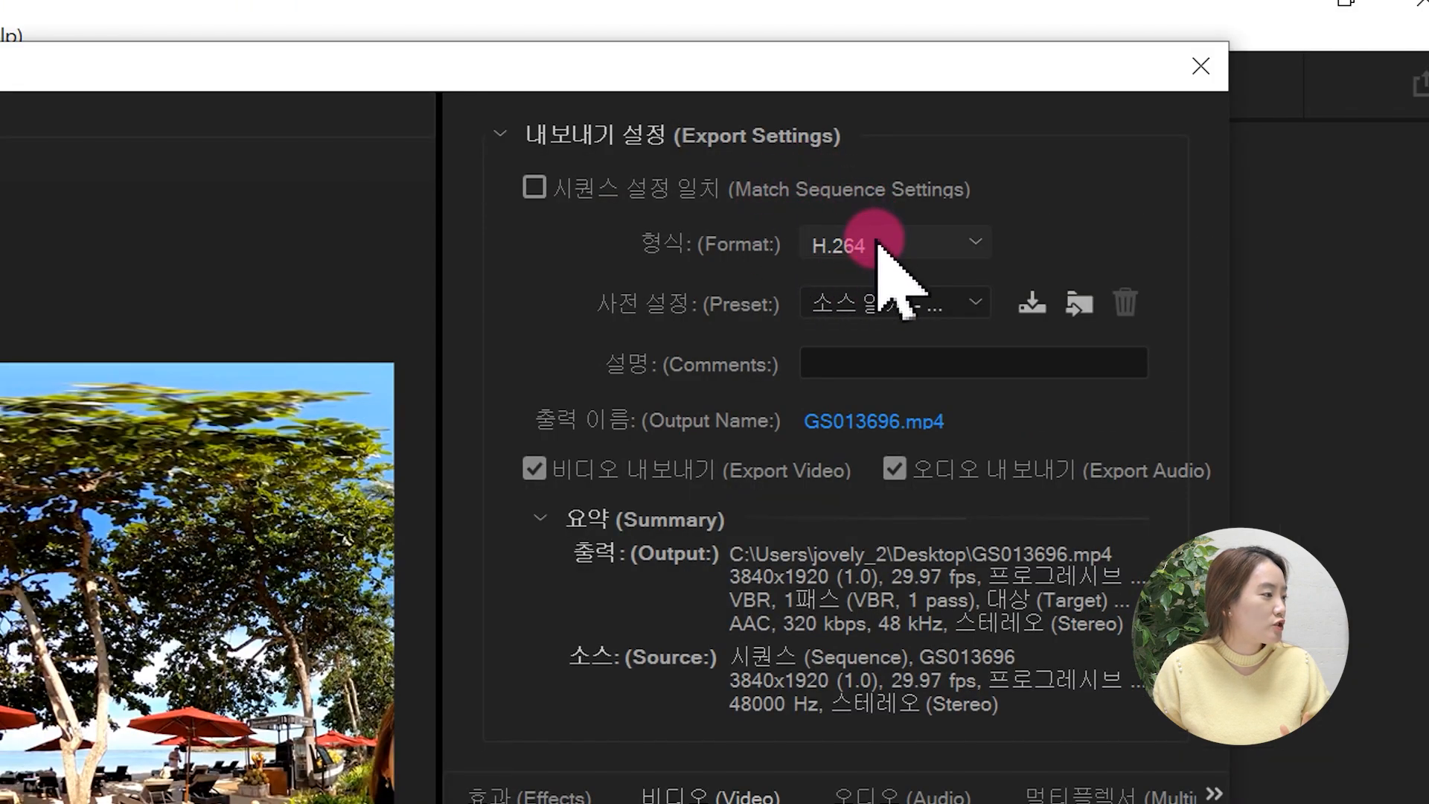
{"action": "left_click", "coordinate": [947, 301]}
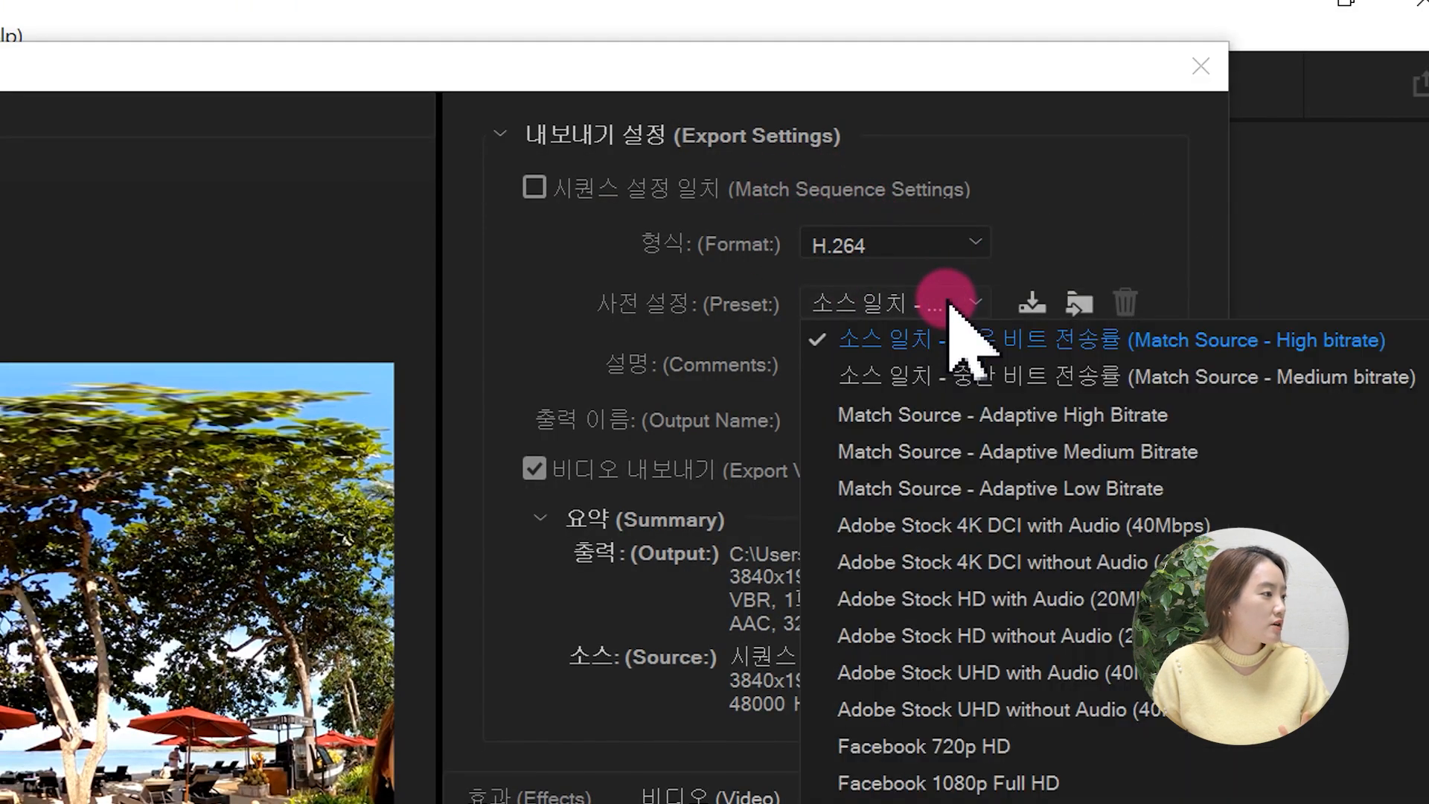
{"action": "left_click", "coordinate": [1012, 336]}
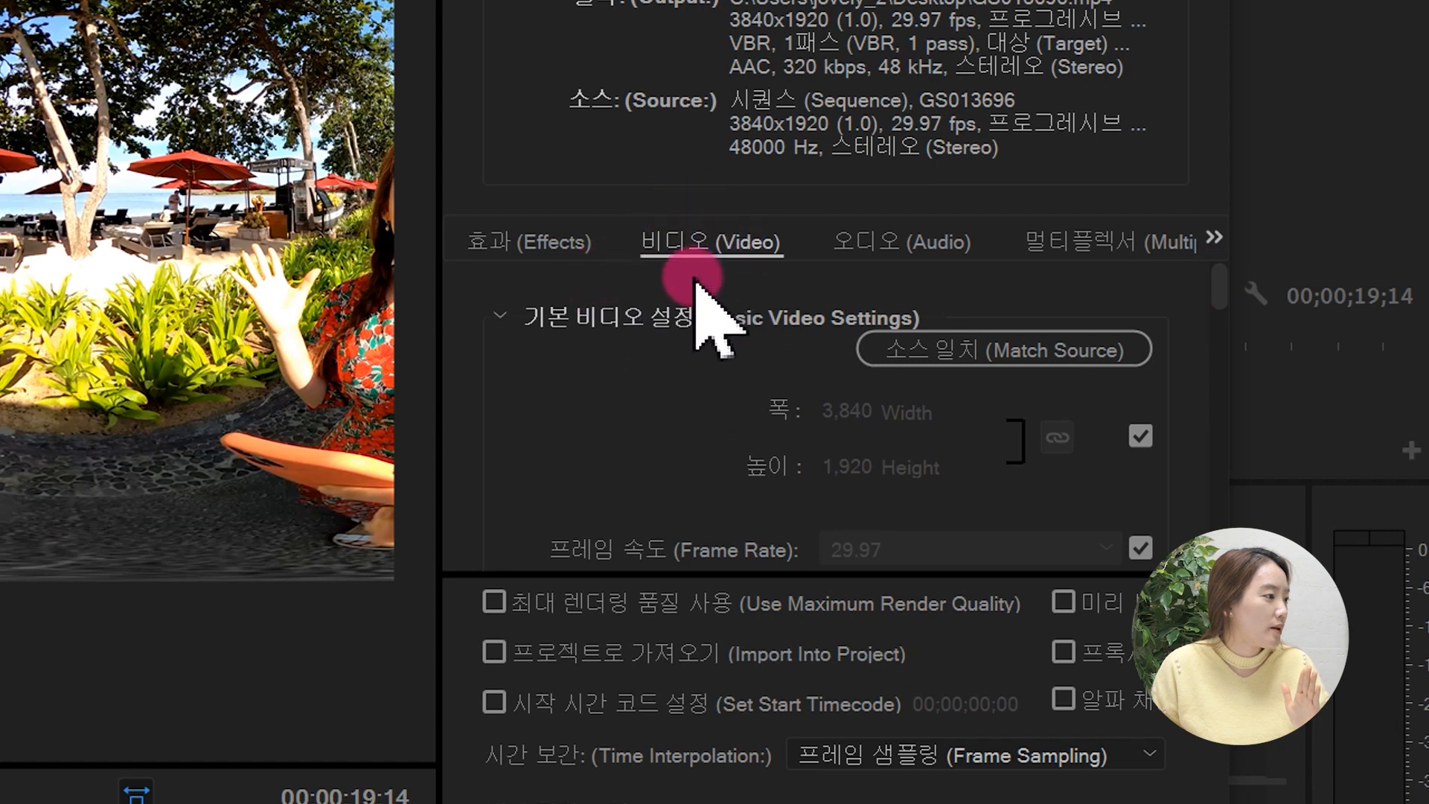
Set the export's bitrate encoding to VBR, 2 pass and raise the target bitrate to 142.02 Mbps.
{"action": "left_click_drag", "start_coordinate": [1219, 287], "coordinate": [1218, 484]}
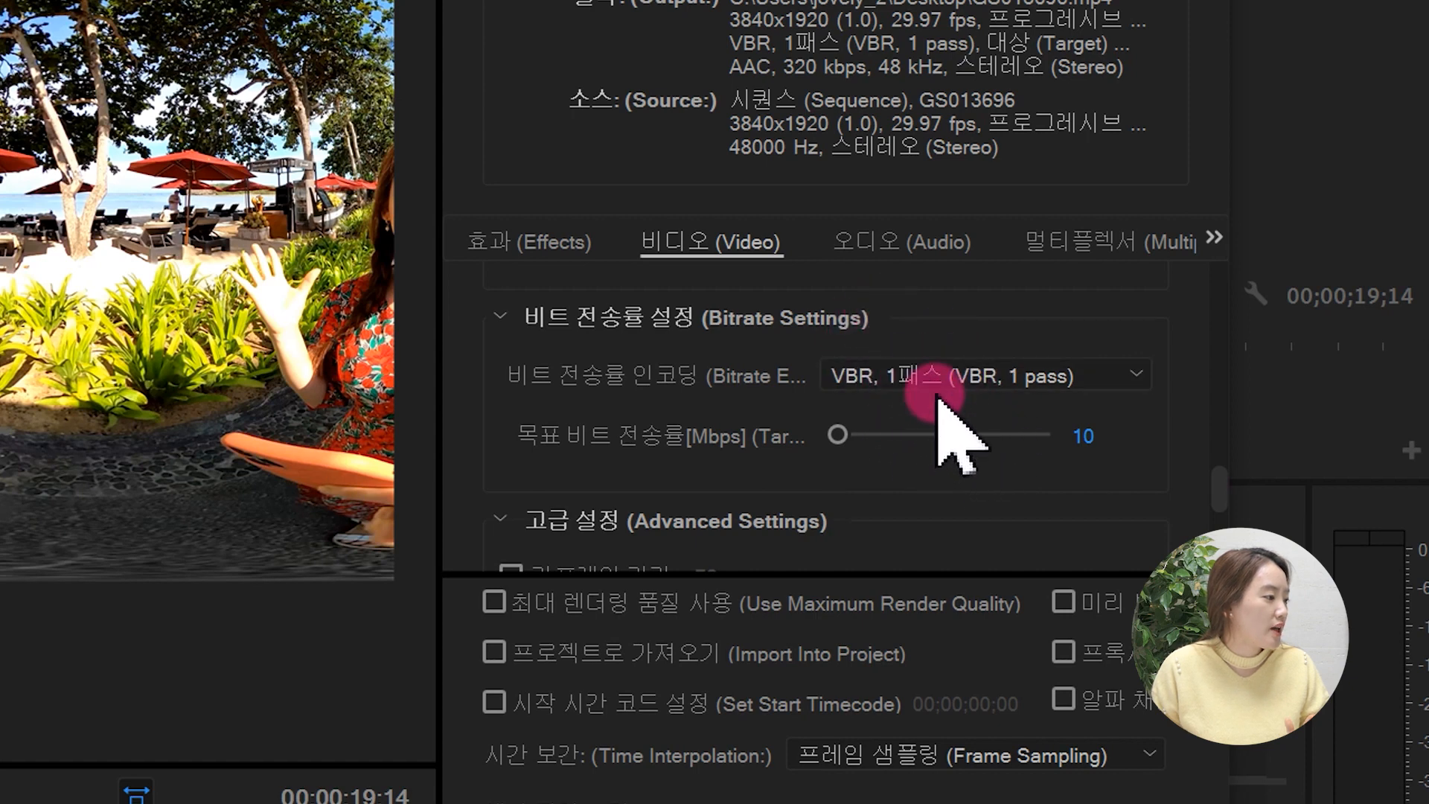
{"action": "left_click", "coordinate": [890, 382]}
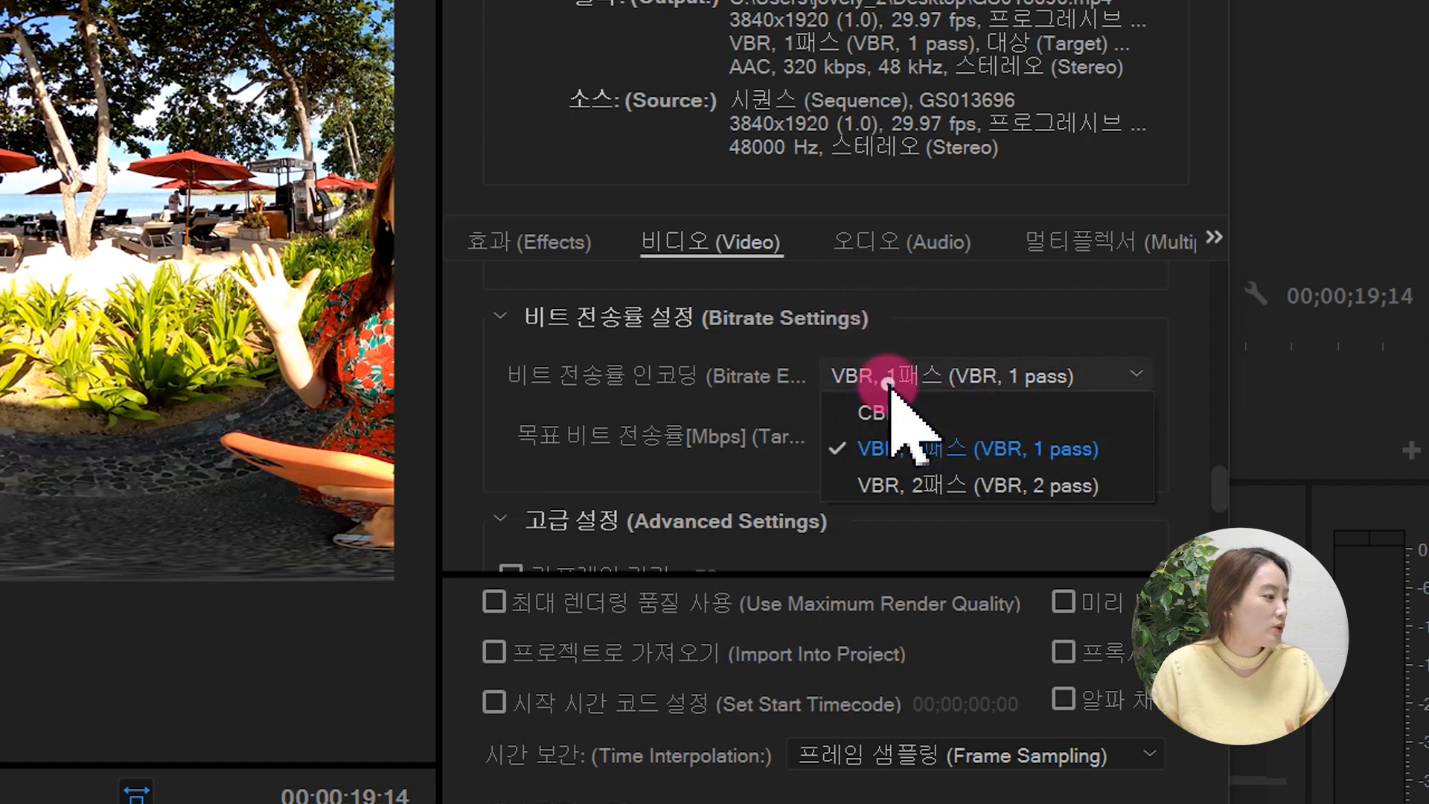
{"action": "left_click", "coordinate": [925, 479]}
{"action": "mouse_move", "coordinate": [1215, 465]}
{"action": "left_mouse_down"}
{"action": "mouse_move", "coordinate": [1224, 491]}
{"action": "mouse_move", "coordinate": [1216, 480]}
{"action": "left_mouse_up"}
{"action": "left_click_drag", "start_coordinate": [868, 388], "coordinate": [943, 394]}
{"action": "left_click_drag", "start_coordinate": [853, 445], "coordinate": [924, 436]}
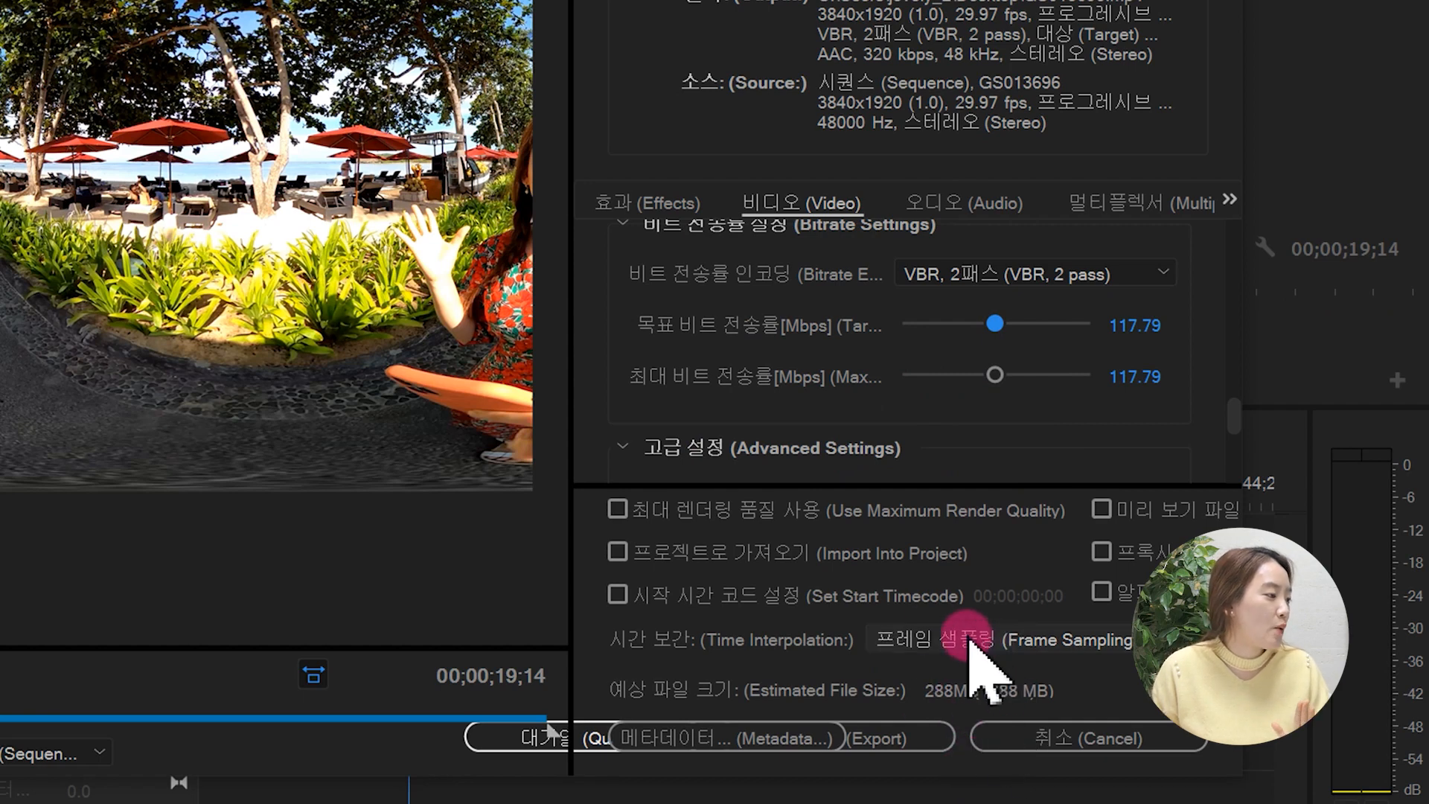
{"action": "left_click_drag", "start_coordinate": [1001, 328], "coordinate": [1086, 343]}
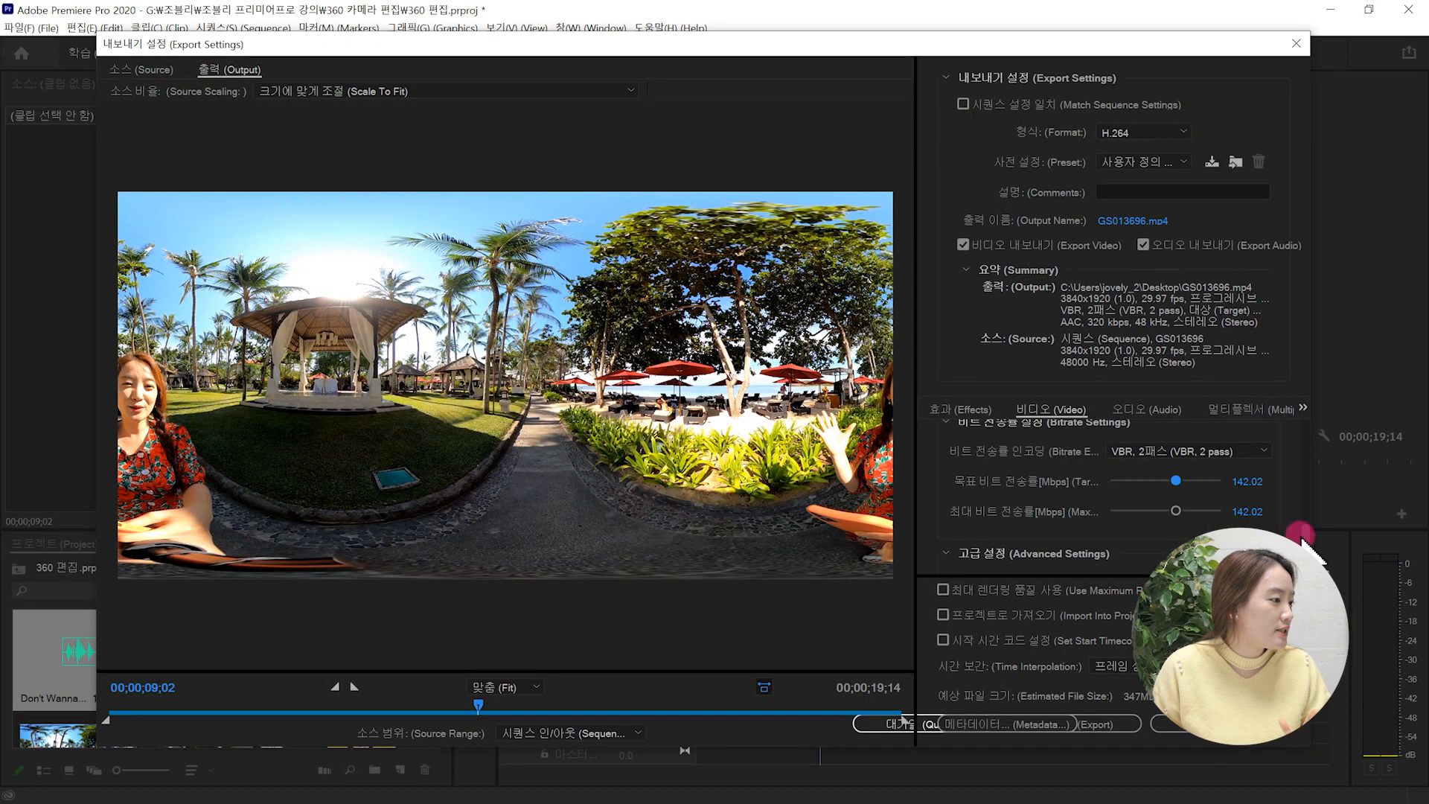
{"action": "scroll", "coordinate": [1042, 484], "scroll_direction": "down", "scroll_amount": 5}
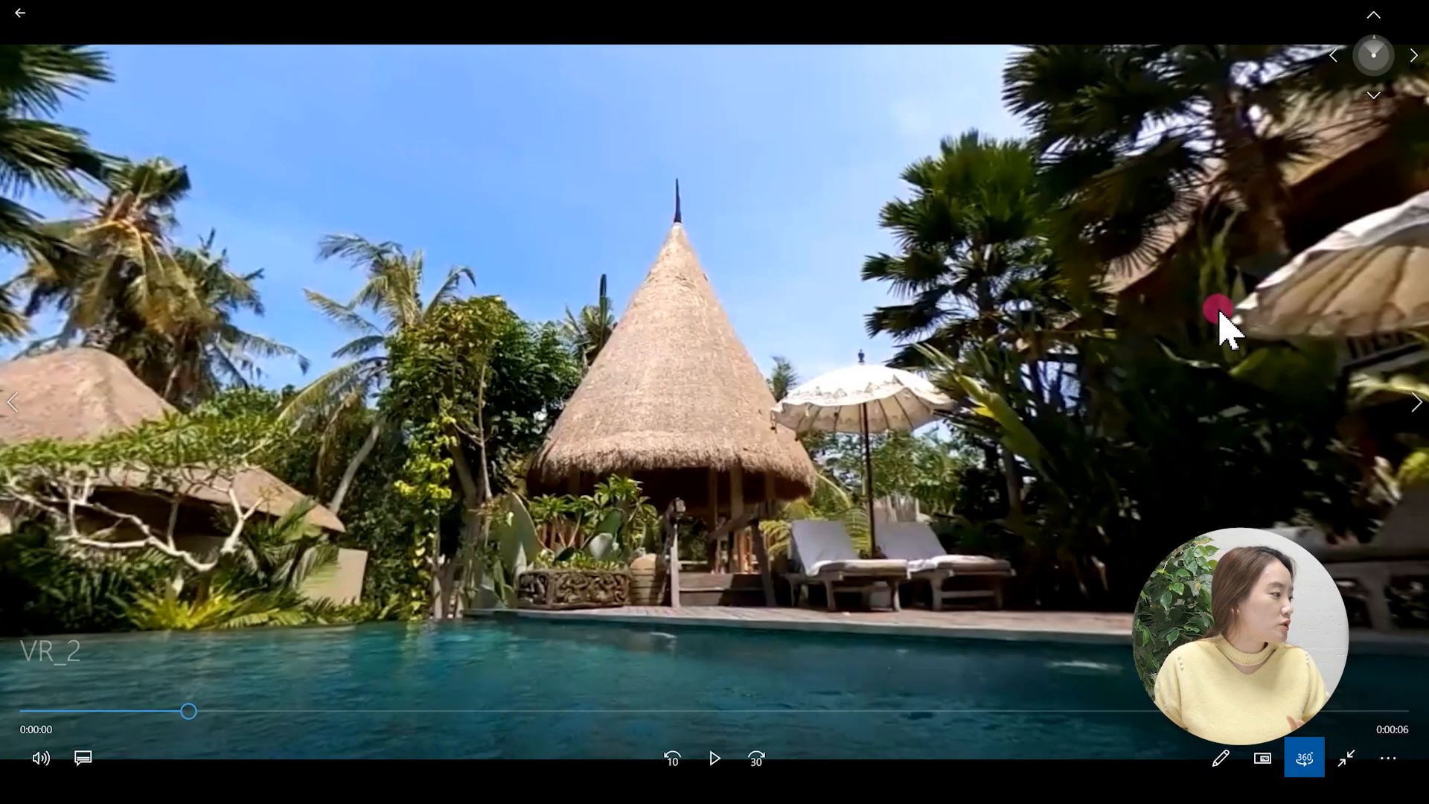
Look around the VR_2 video at the pool and the text scene in the 360 video player, and in its YouTube upload.
{"action": "left_click_drag", "start_coordinate": [1201, 344], "coordinate": [673, 328]}
{"action": "left_click_drag", "start_coordinate": [1145, 217], "coordinate": [637, 650]}
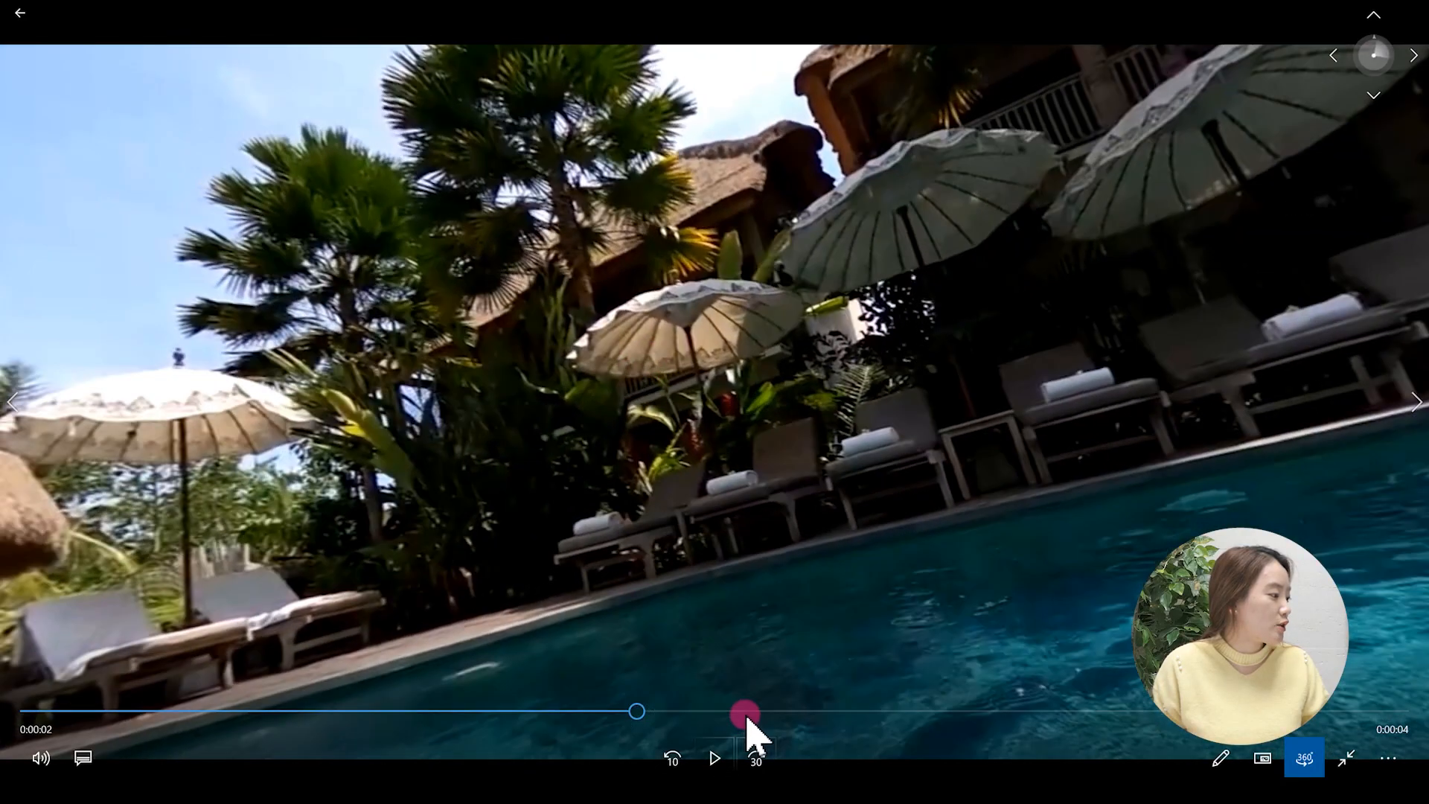
{"action": "left_click", "coordinate": [742, 713]}
{"action": "left_click_drag", "start_coordinate": [893, 379], "coordinate": [788, 553]}
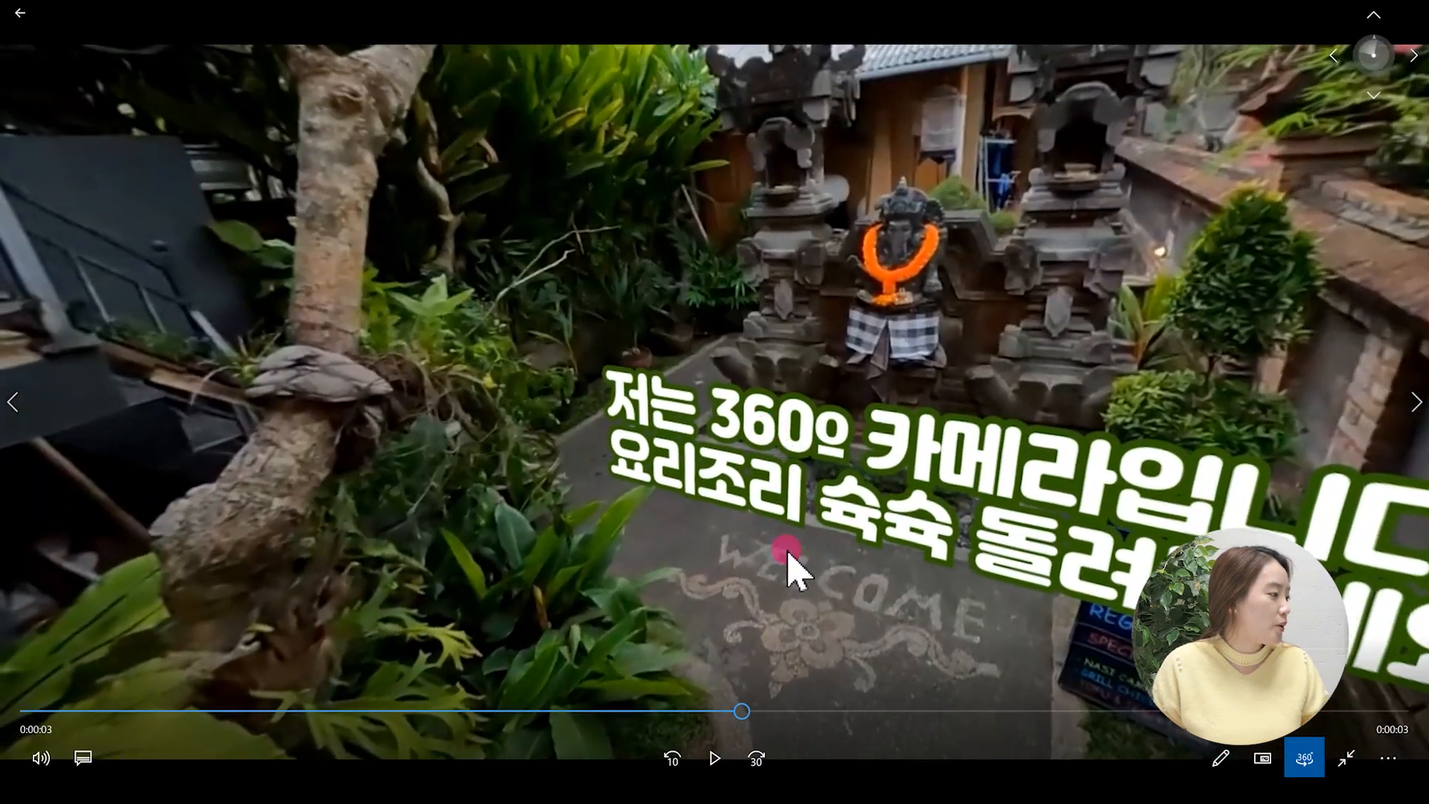
{"action": "left_click_drag", "start_coordinate": [1068, 216], "coordinate": [490, 564]}
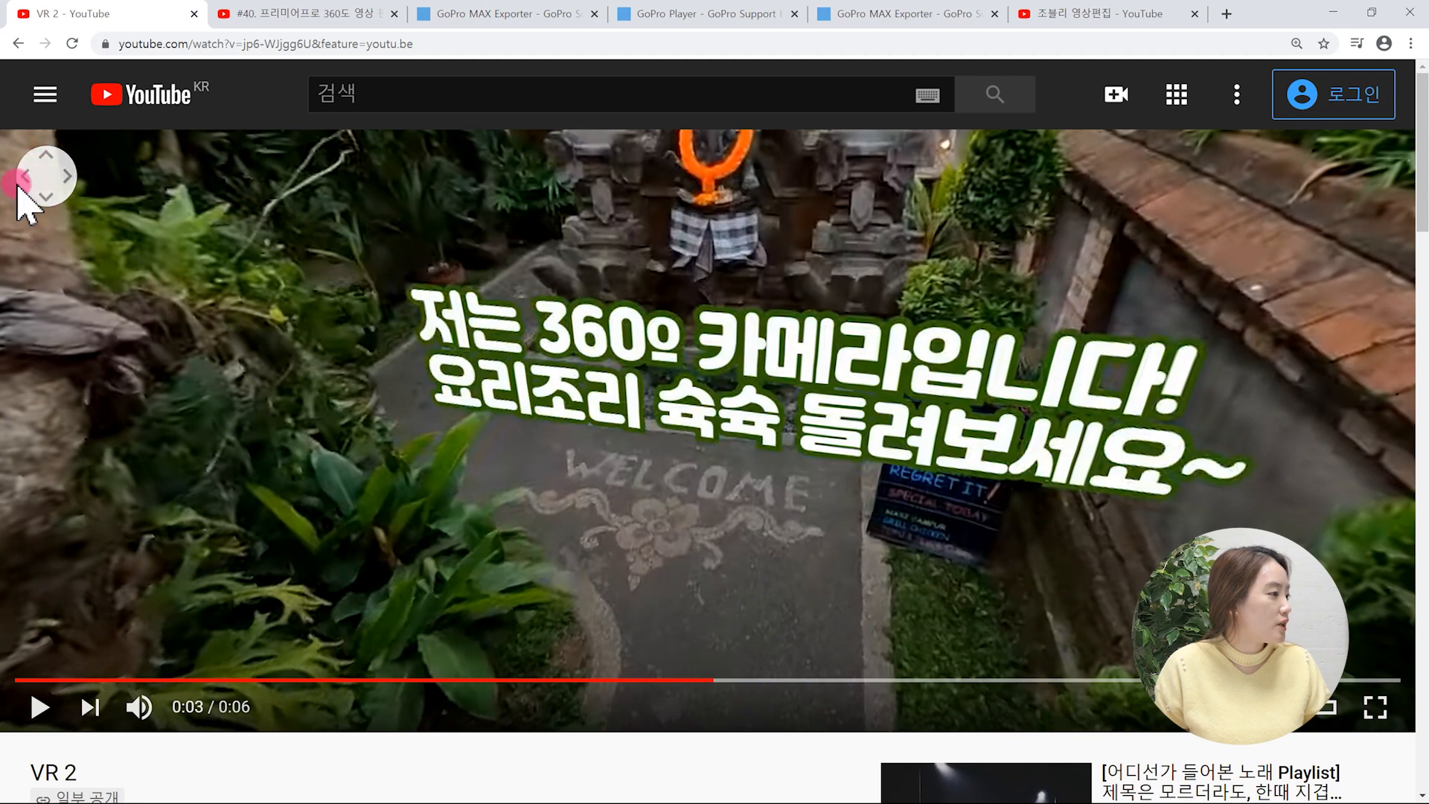
{"action": "left_click_drag", "start_coordinate": [297, 415], "coordinate": [878, 303]}
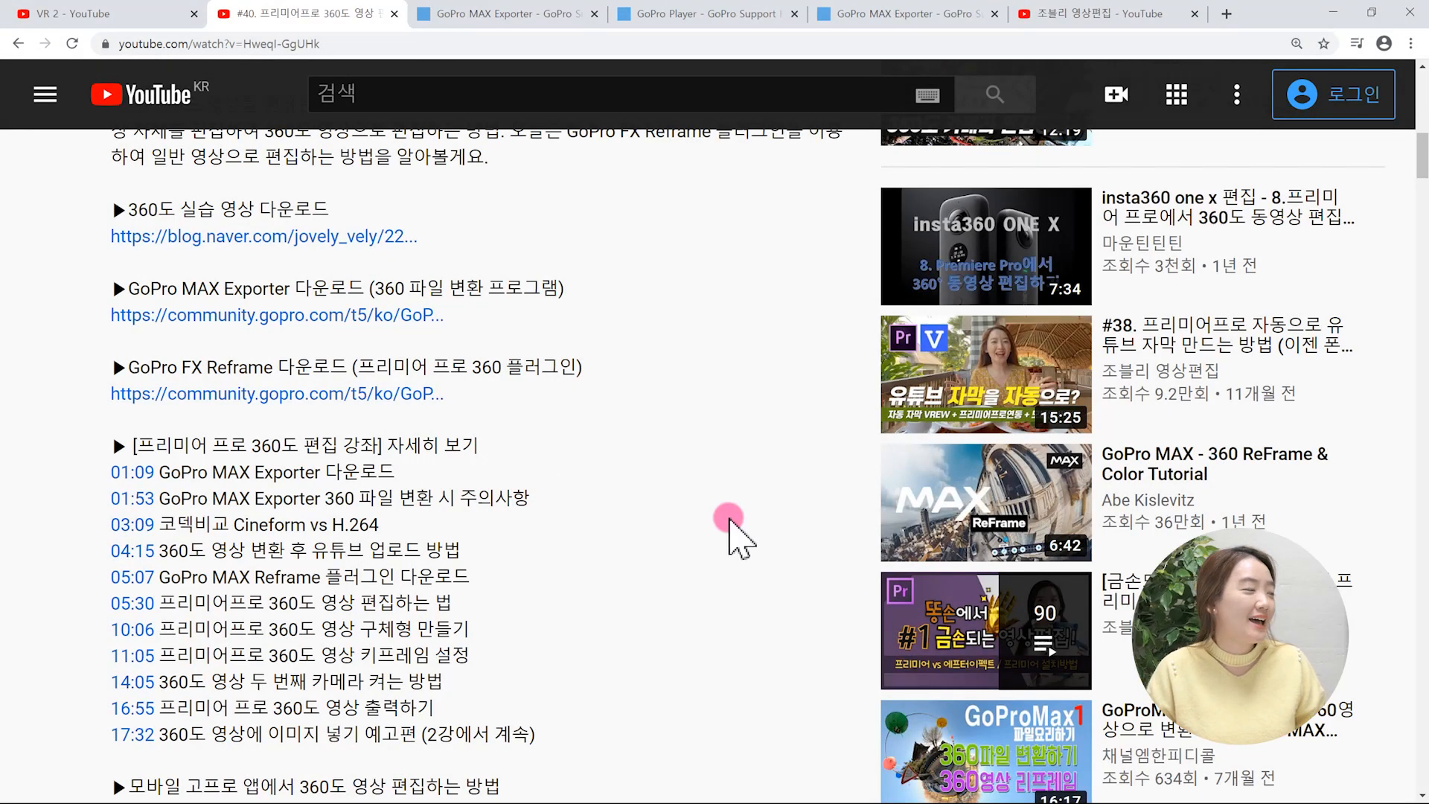
Open the GoPro MAX Exporter download link from the description of the YouTube lesson on 360-degree editing.
{"action": "scroll", "coordinate": [542, 371], "scroll_direction": "up", "scroll_amount": 1}
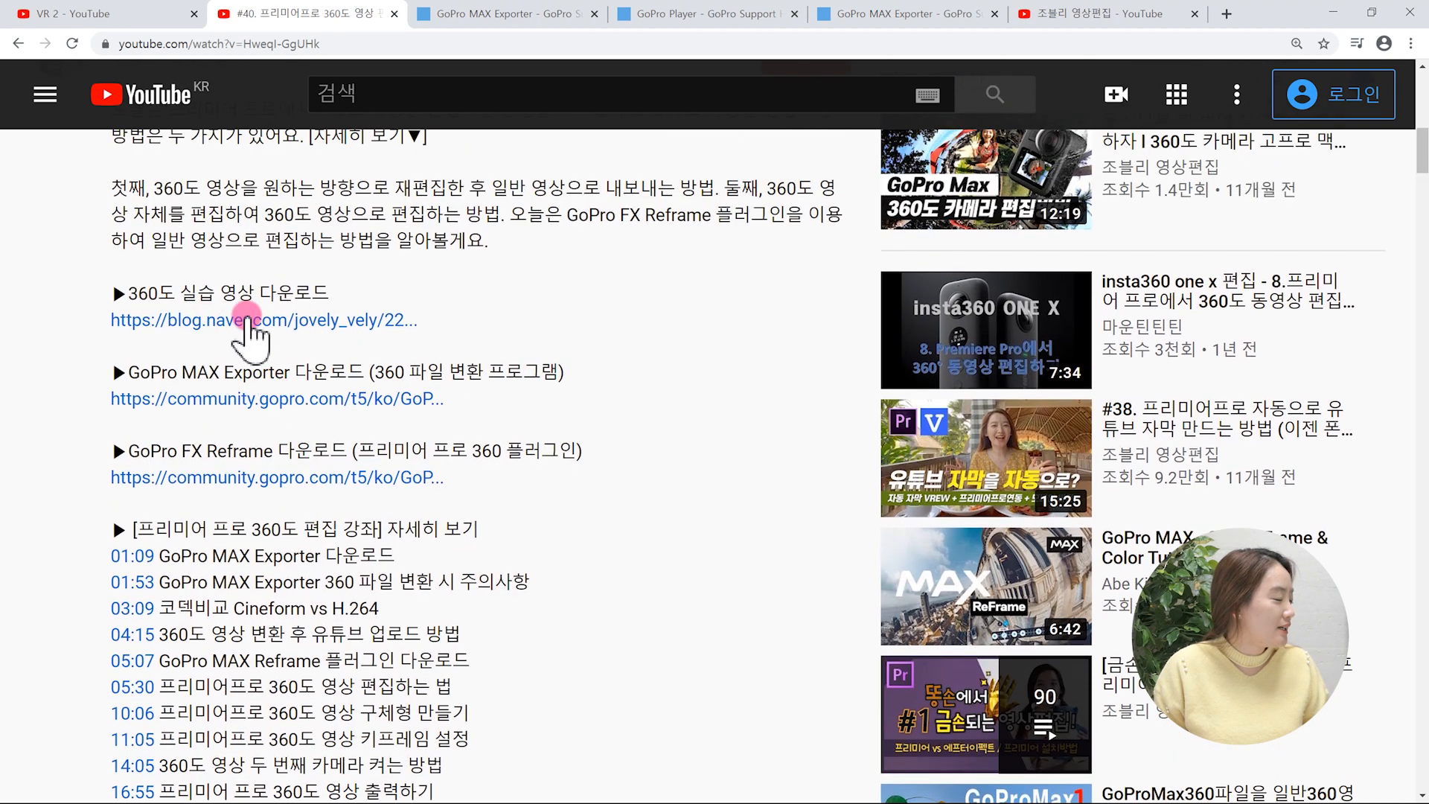
{"action": "scroll", "coordinate": [297, 327], "scroll_direction": "up", "scroll_amount": 4}
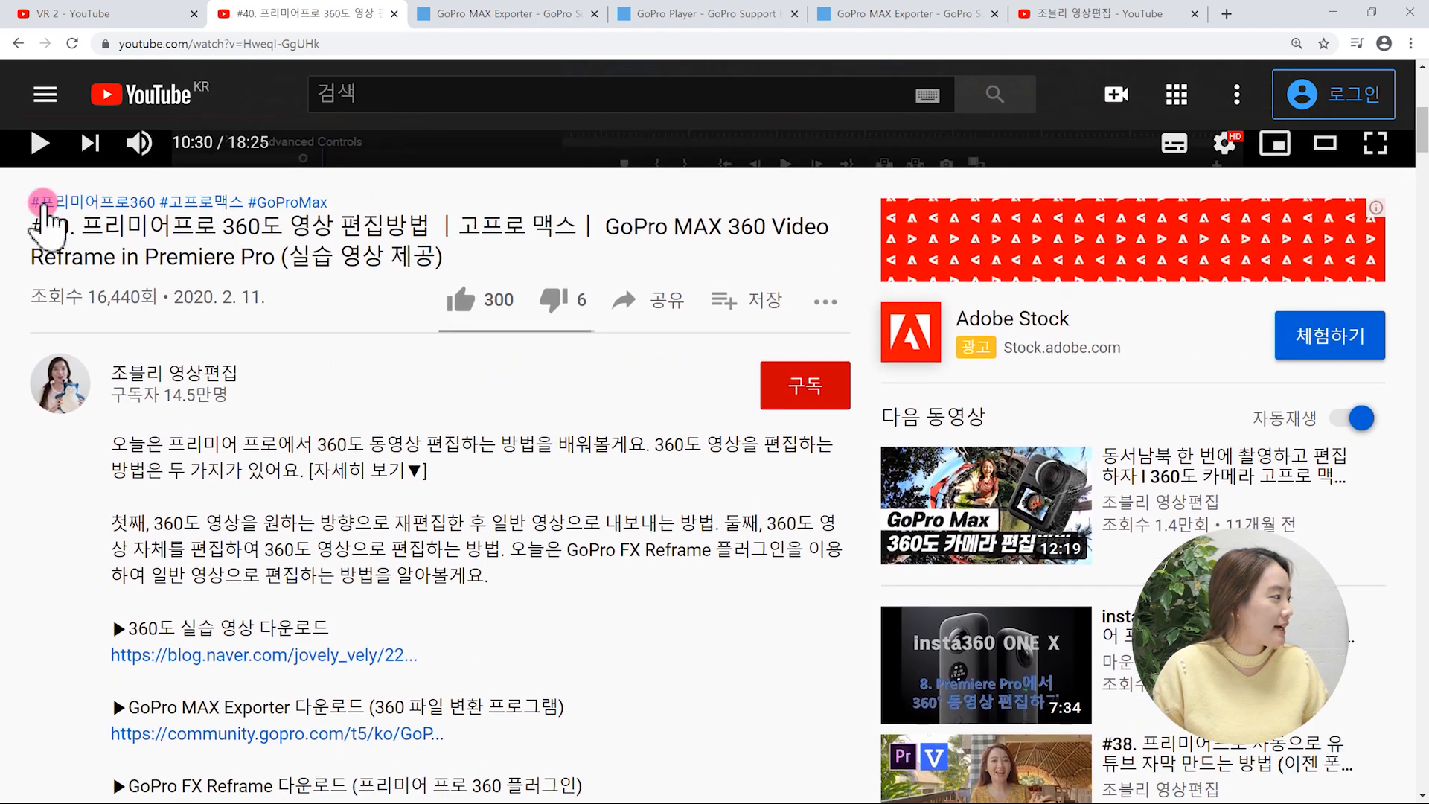
{"action": "scroll", "coordinate": [323, 293], "scroll_direction": "down", "scroll_amount": 3}
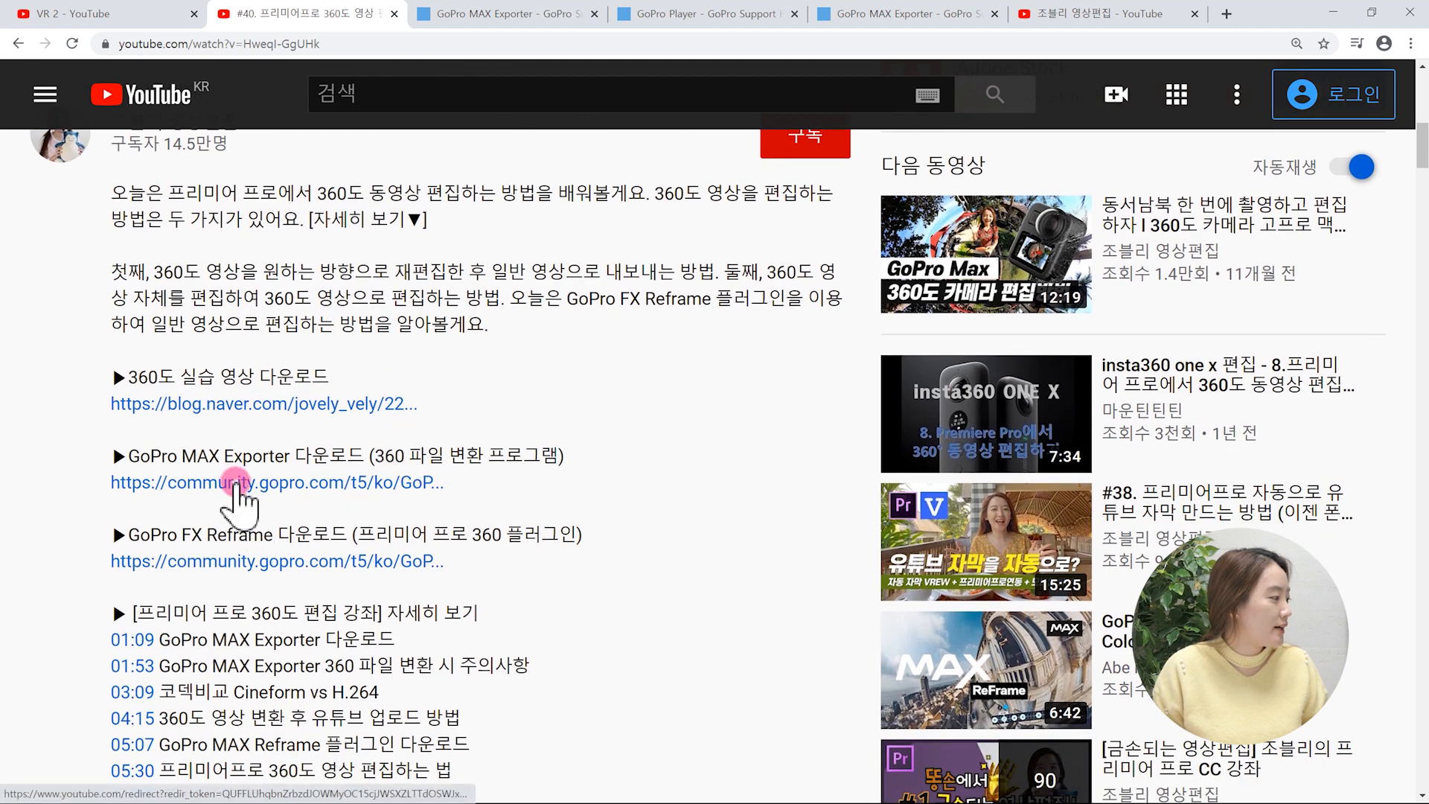
{"action": "left_click", "coordinate": [237, 482]}
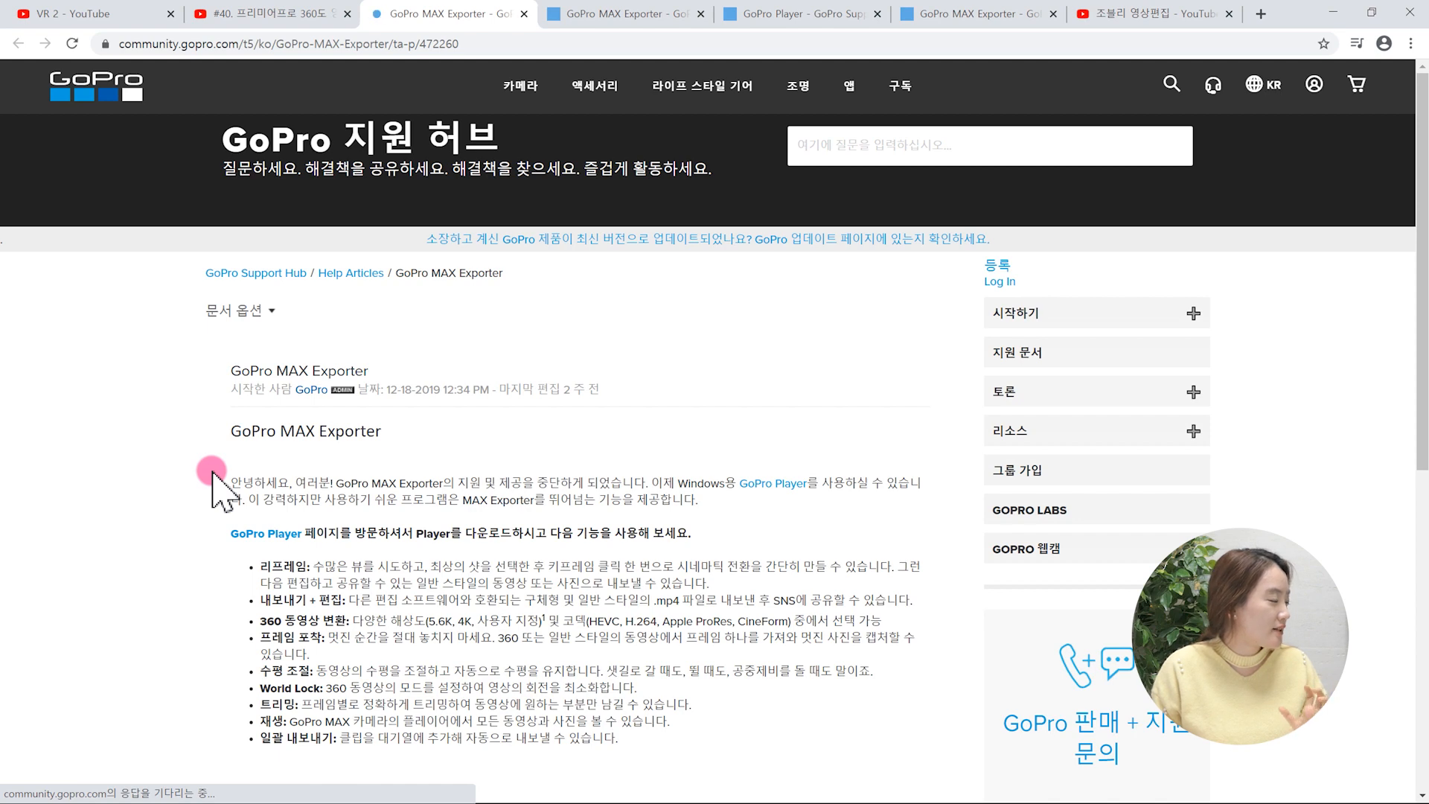
Follow the GoPro Player link in the GoPro MAX Exporter article and start the Windows download.
{"action": "scroll", "coordinate": [560, 401], "scroll_direction": "down", "scroll_amount": 1}
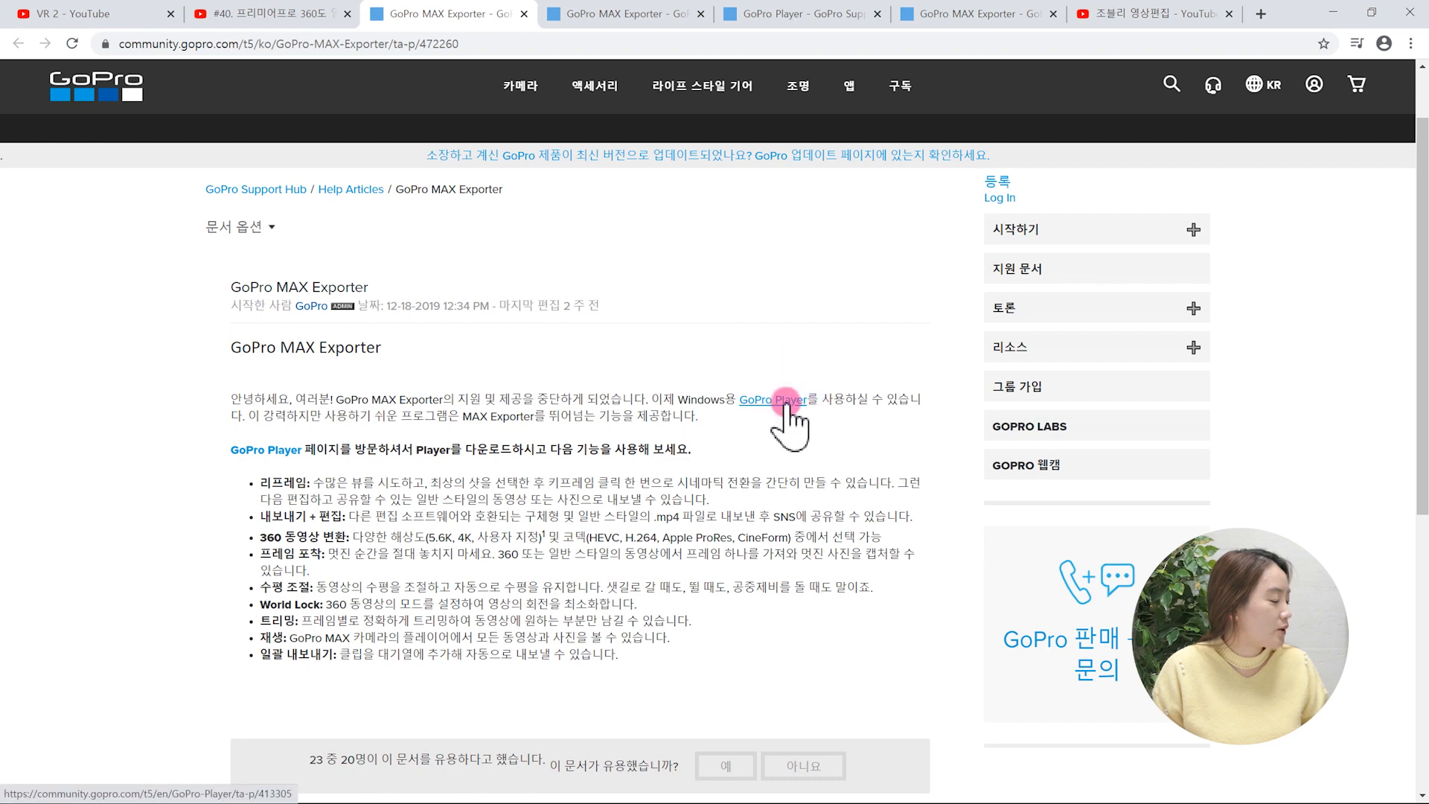
{"action": "left_click", "coordinate": [785, 400]}
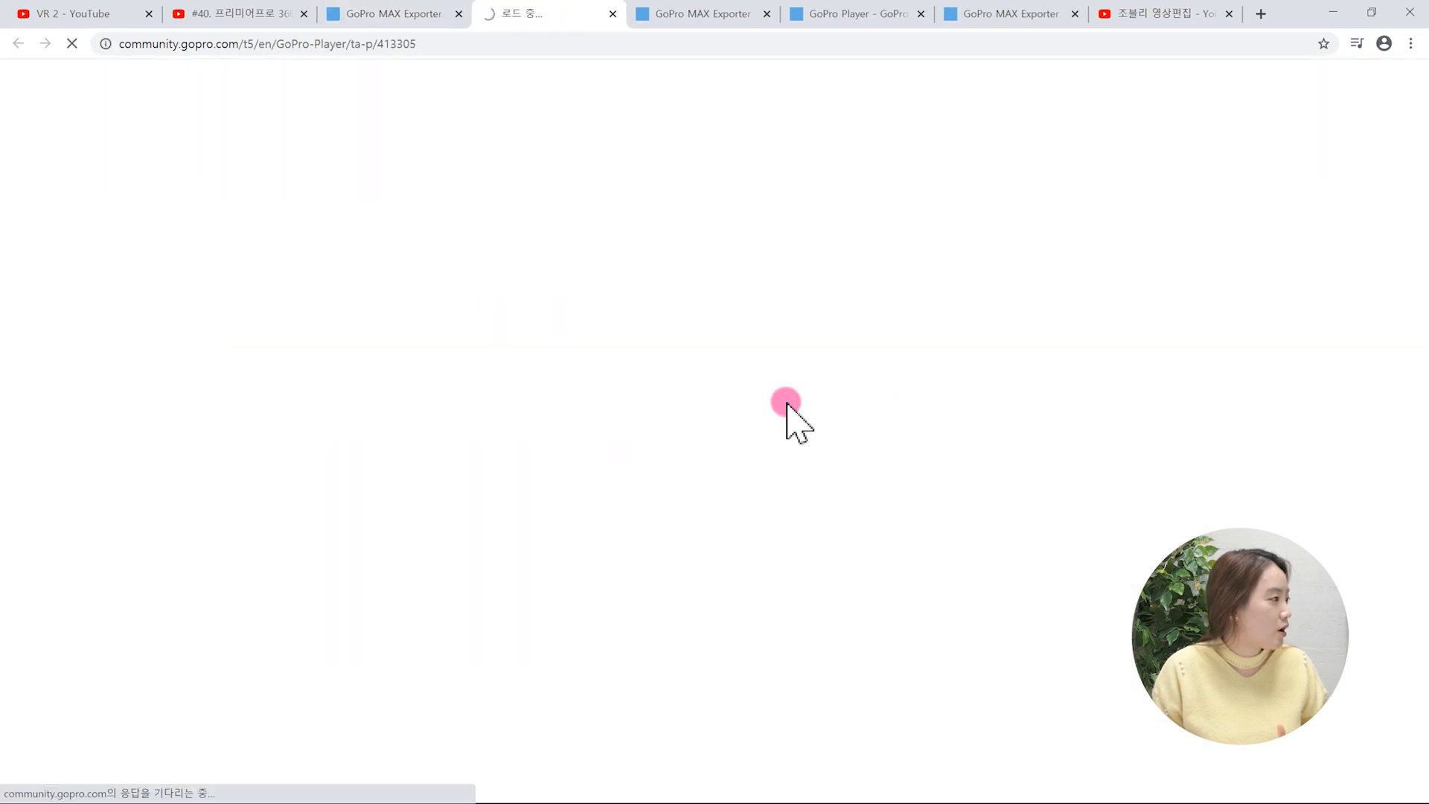
{"action": "scroll", "coordinate": [744, 394], "scroll_direction": "down", "scroll_amount": 1}
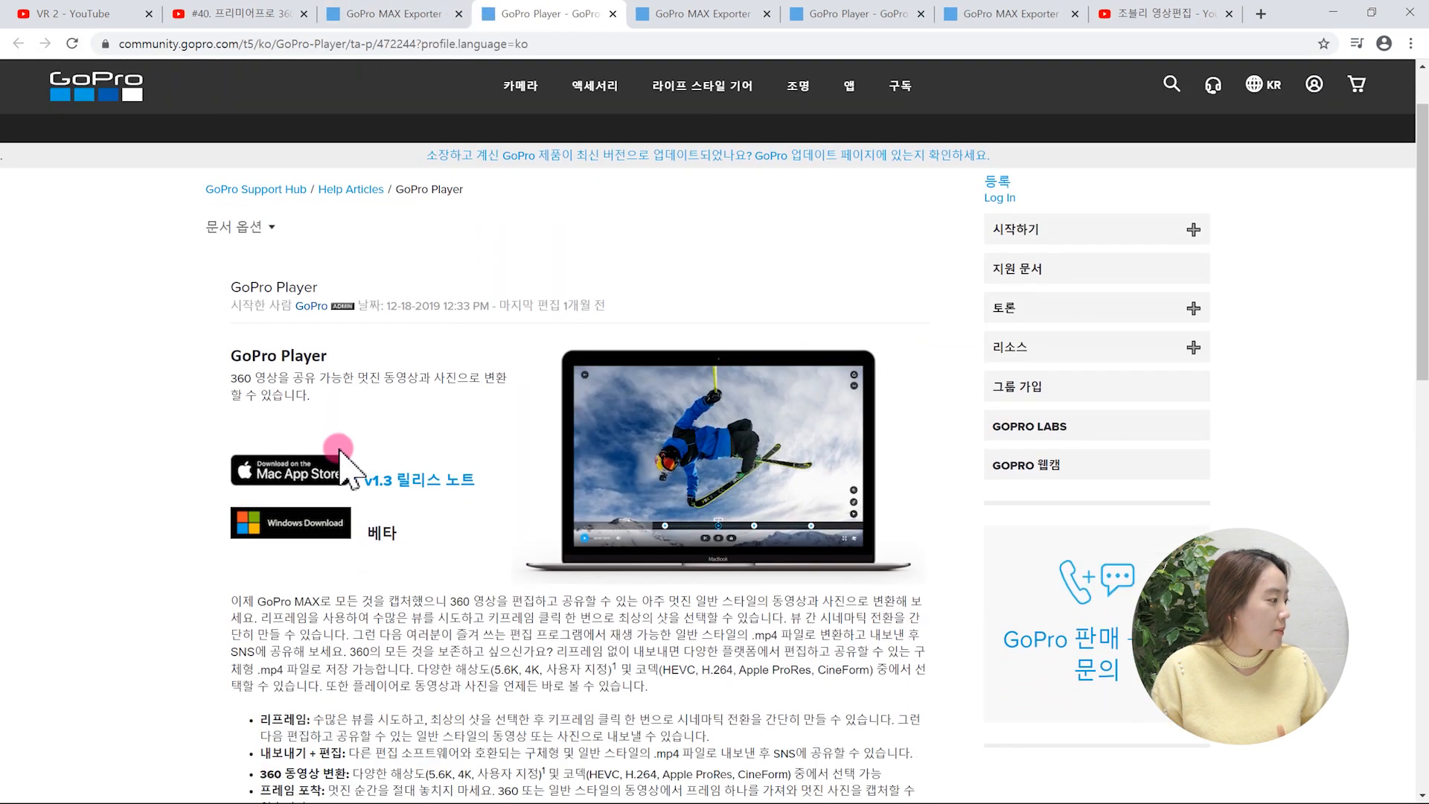
{"action": "left_click", "coordinate": [294, 525]}
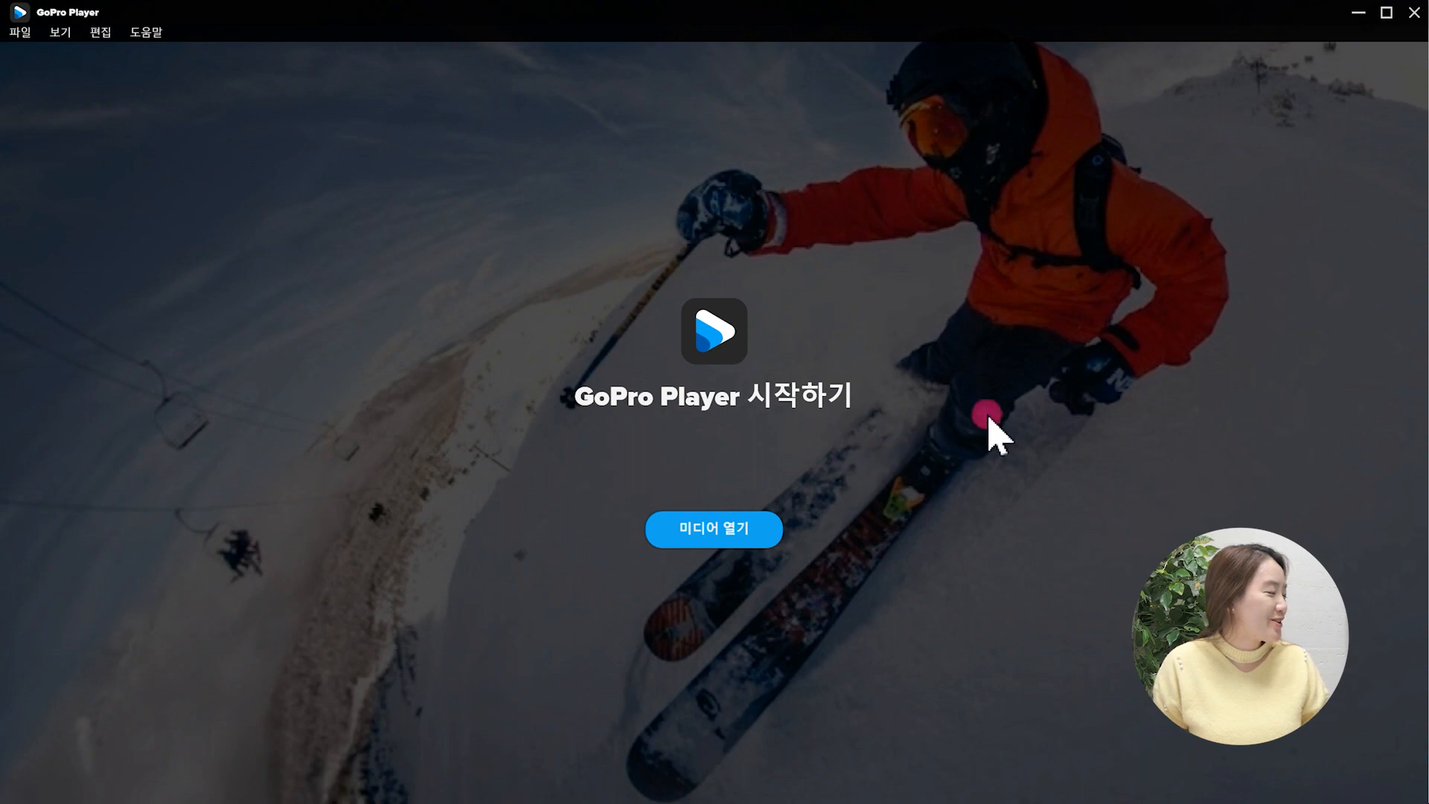
In GoPro Player, open GS013695.360 from the 100GOPRO folder and turn its view toward the beach umbrellas.
{"action": "left_click", "coordinate": [738, 530]}
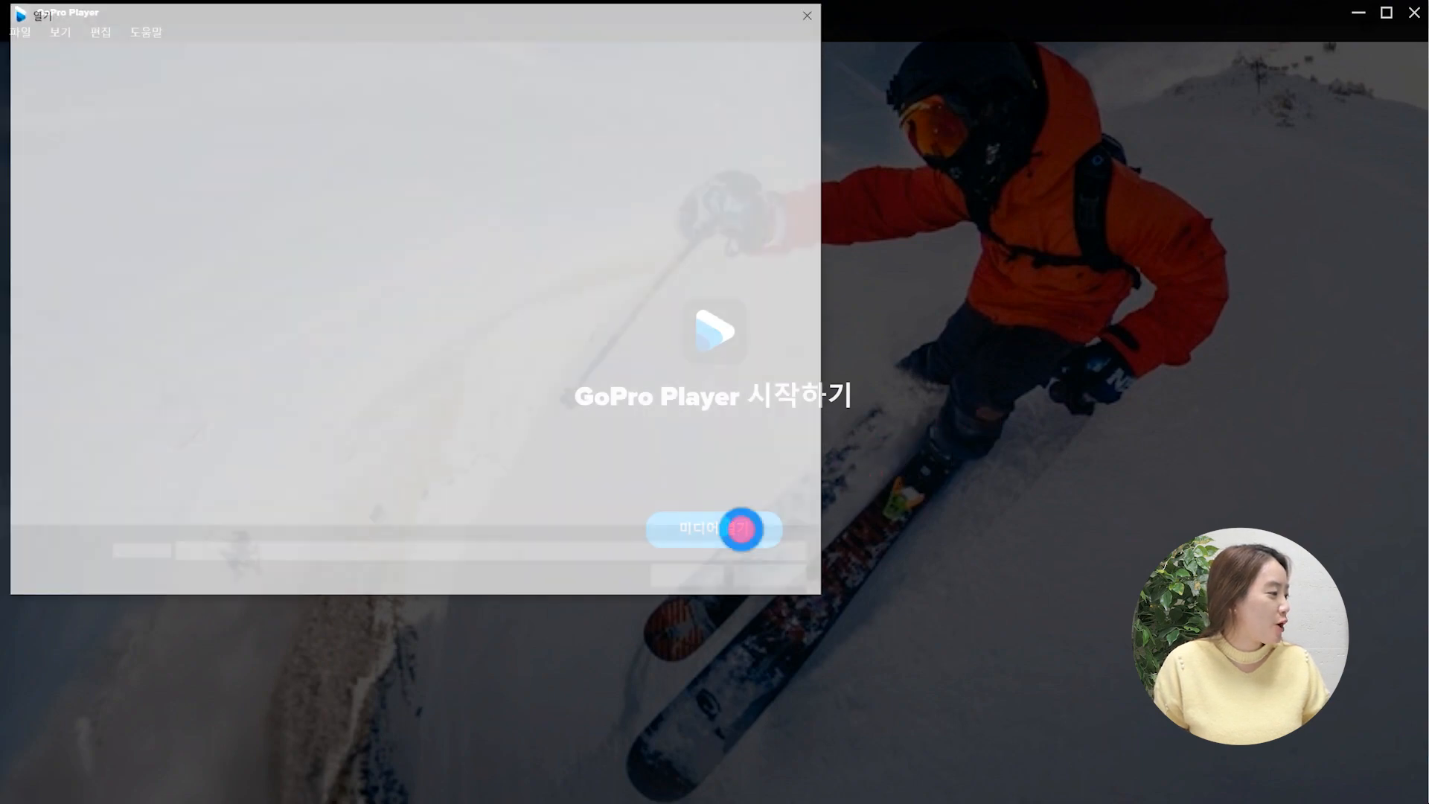
{"action": "left_click_drag", "start_coordinate": [819, 117], "coordinate": [804, 358]}
{"action": "left_click", "coordinate": [577, 383]}
{"action": "scroll", "coordinate": [581, 378], "scroll_direction": "down", "scroll_amount": 10}
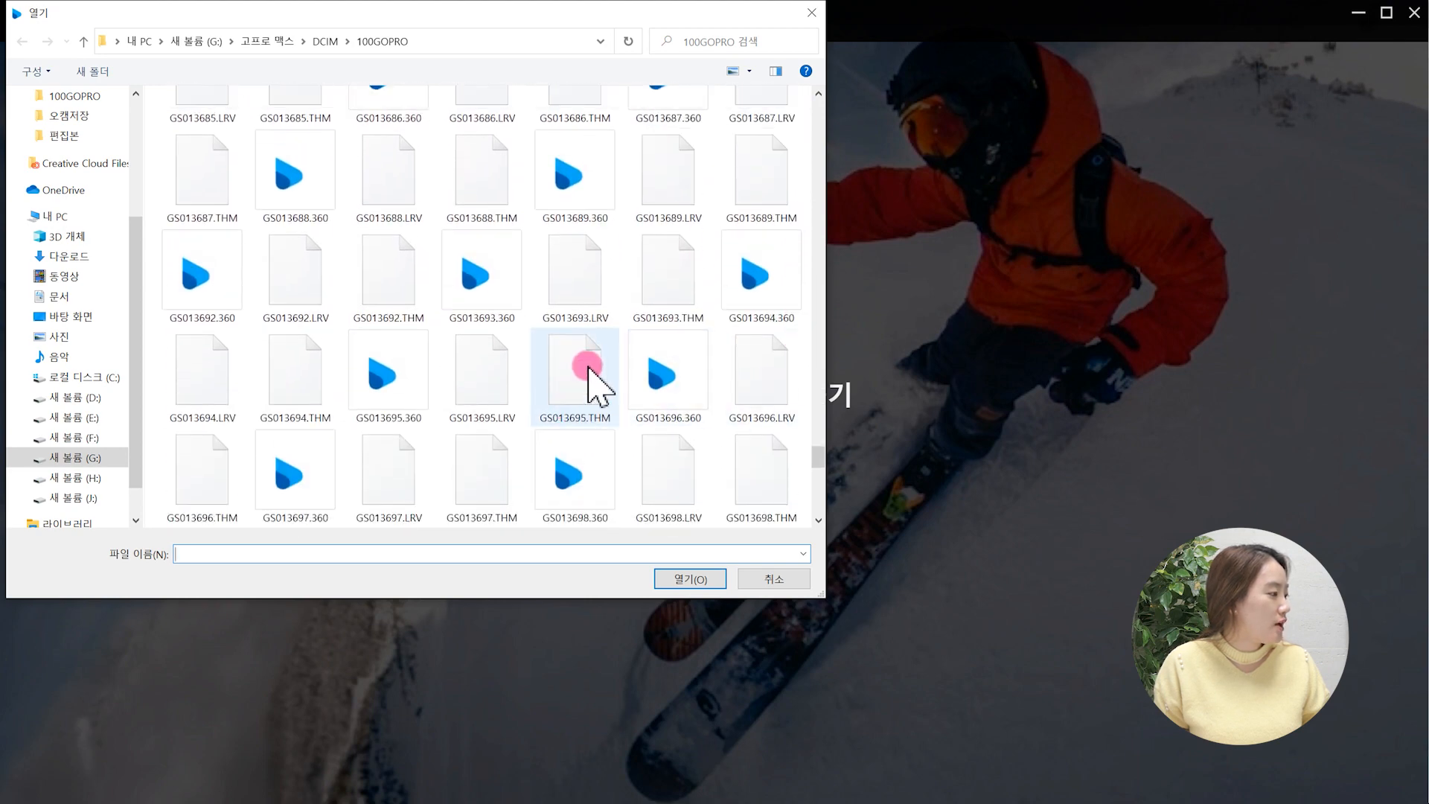
{"action": "double_click", "coordinate": [408, 370]}
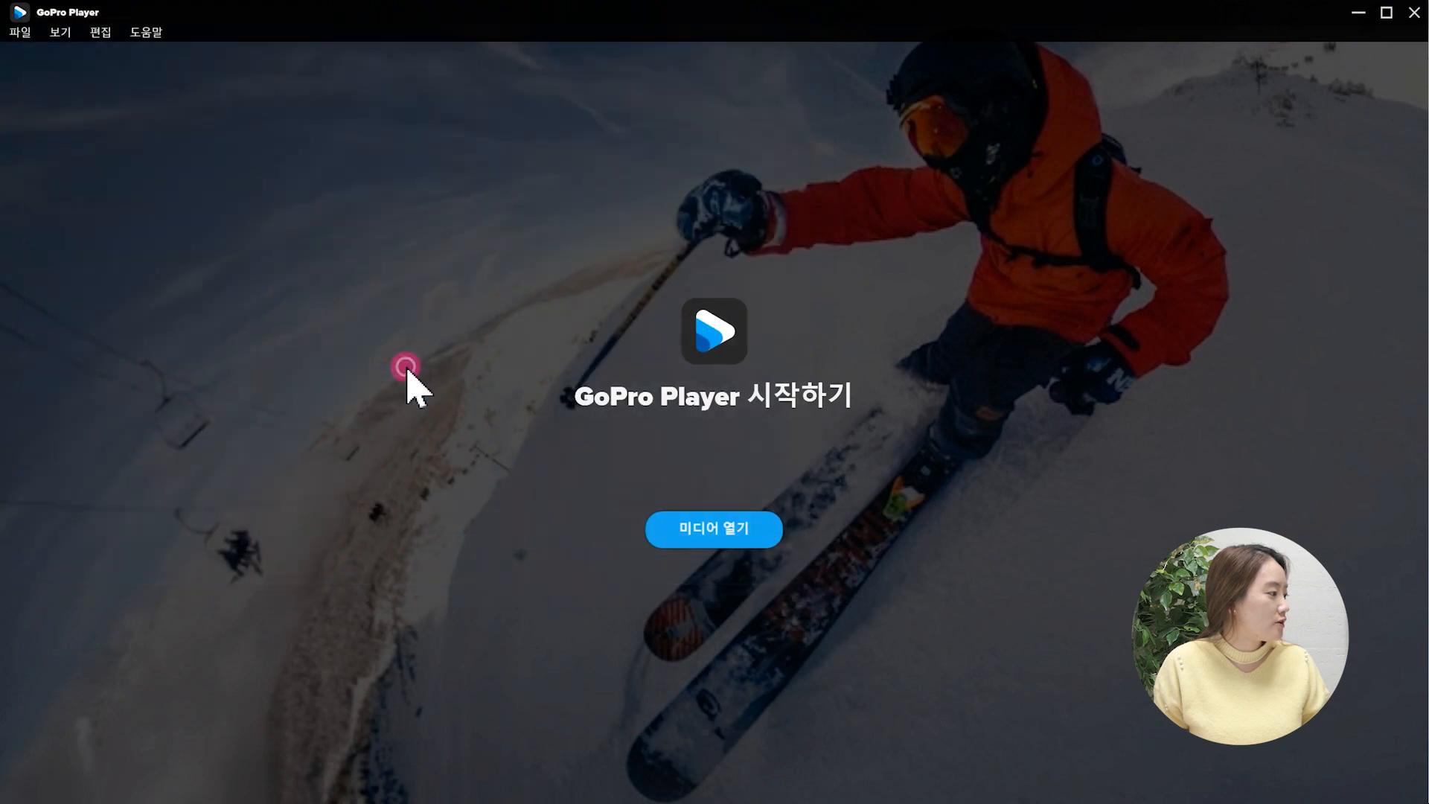
{"action": "left_click", "coordinate": [938, 487]}
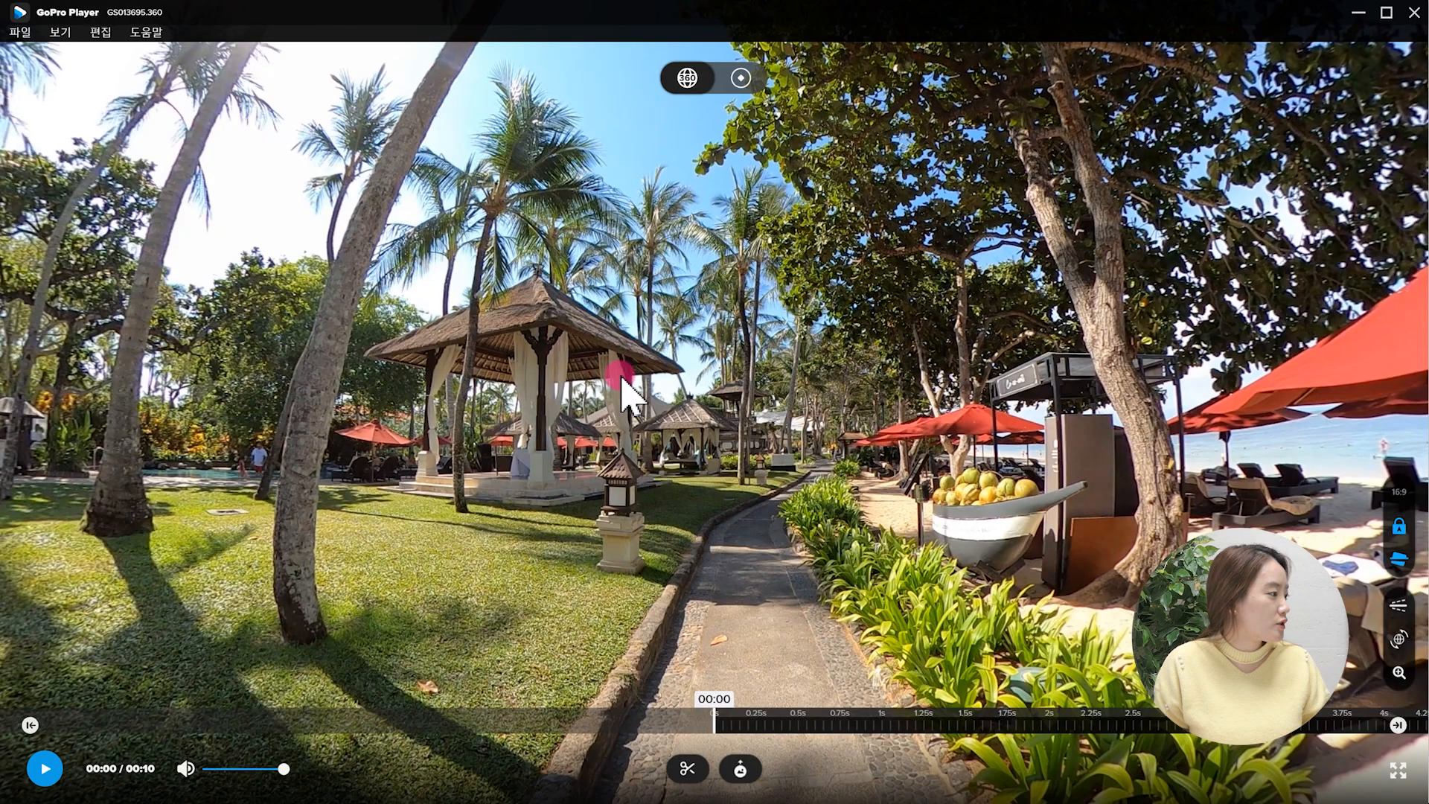
{"action": "left_click_drag", "start_coordinate": [623, 380], "coordinate": [680, 233]}
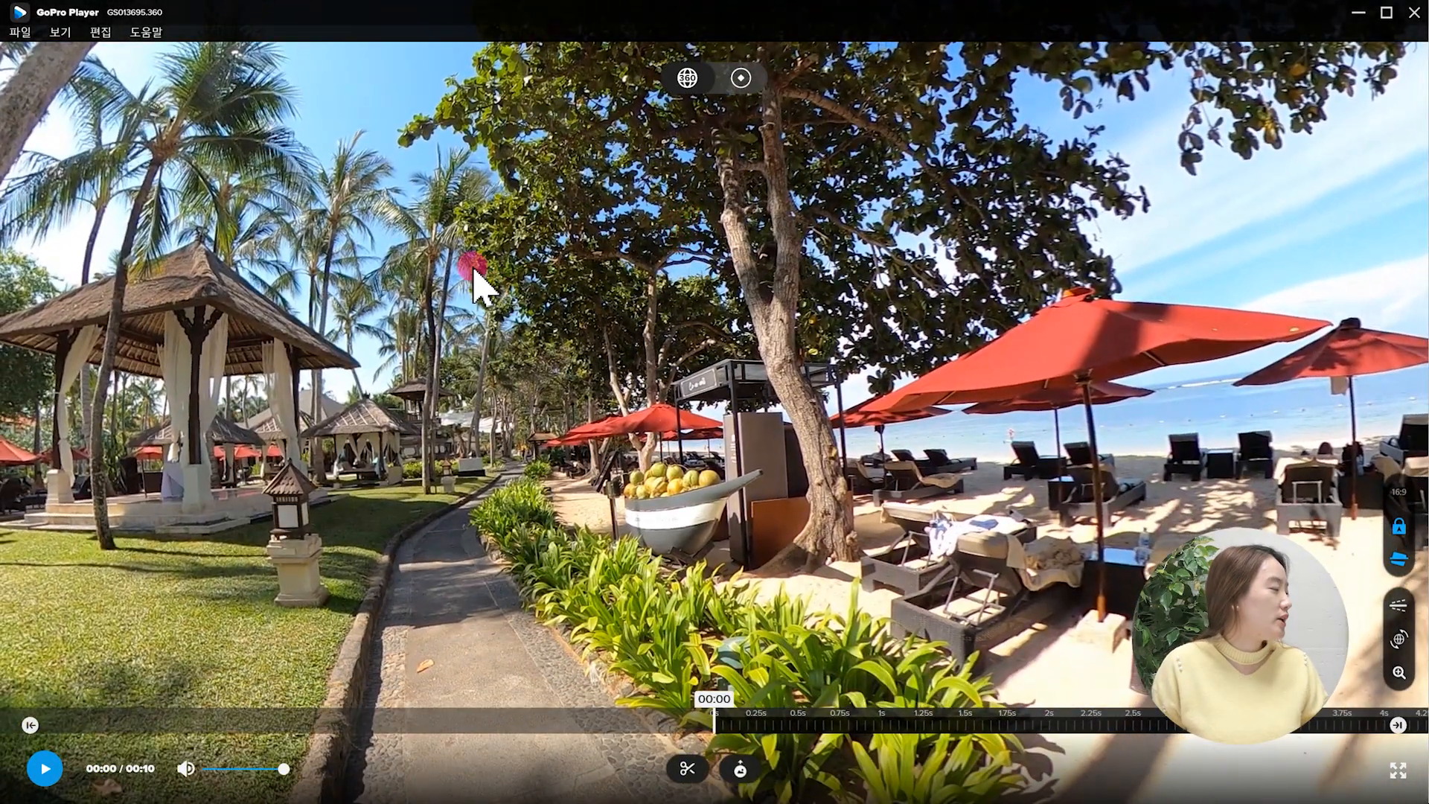
Compare the 5.6K and 4K export settings for the .360 clip, and proceed with 4K (4096 x 2048) in H.264.
{"action": "left_click", "coordinate": [21, 32]}
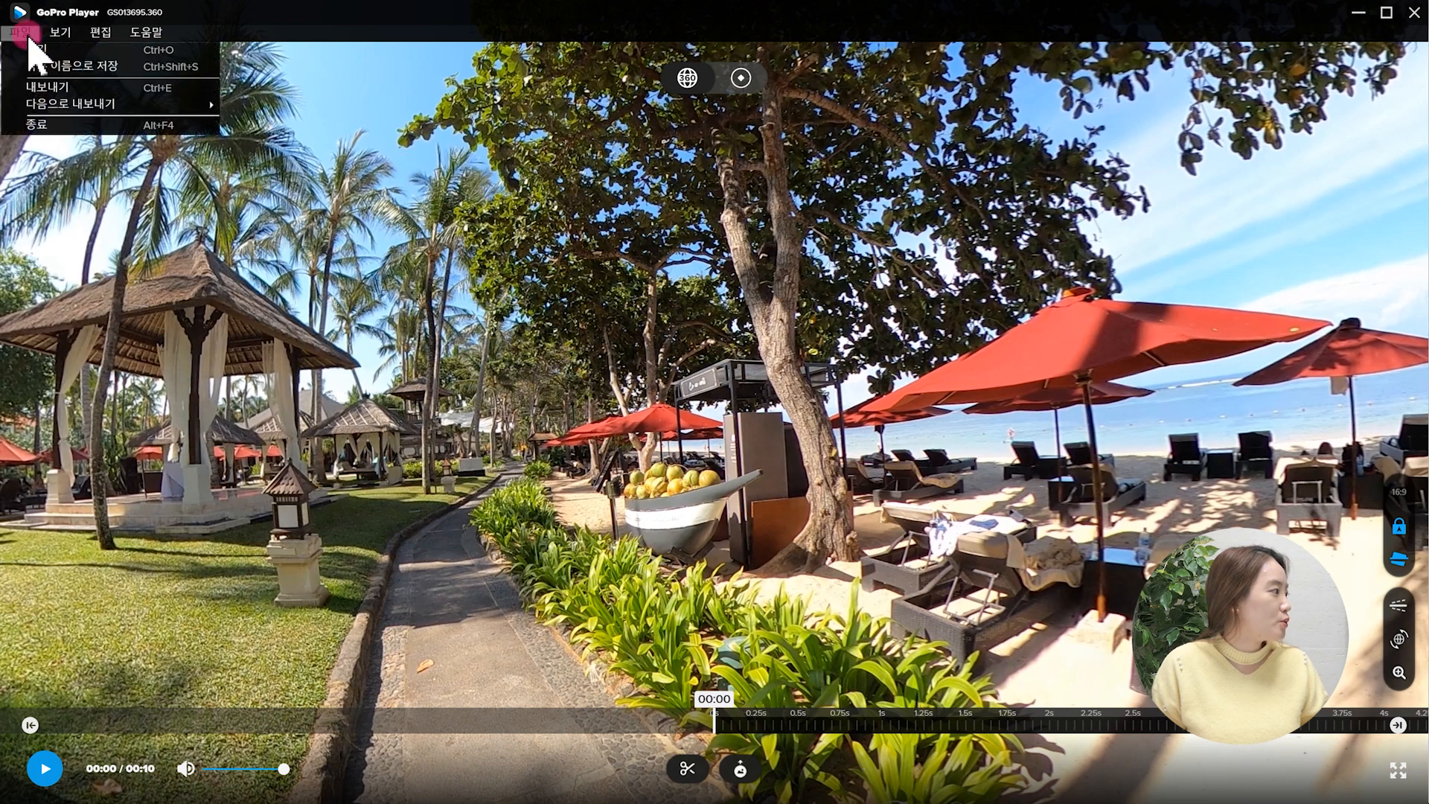
{"action": "left_click", "coordinate": [57, 87]}
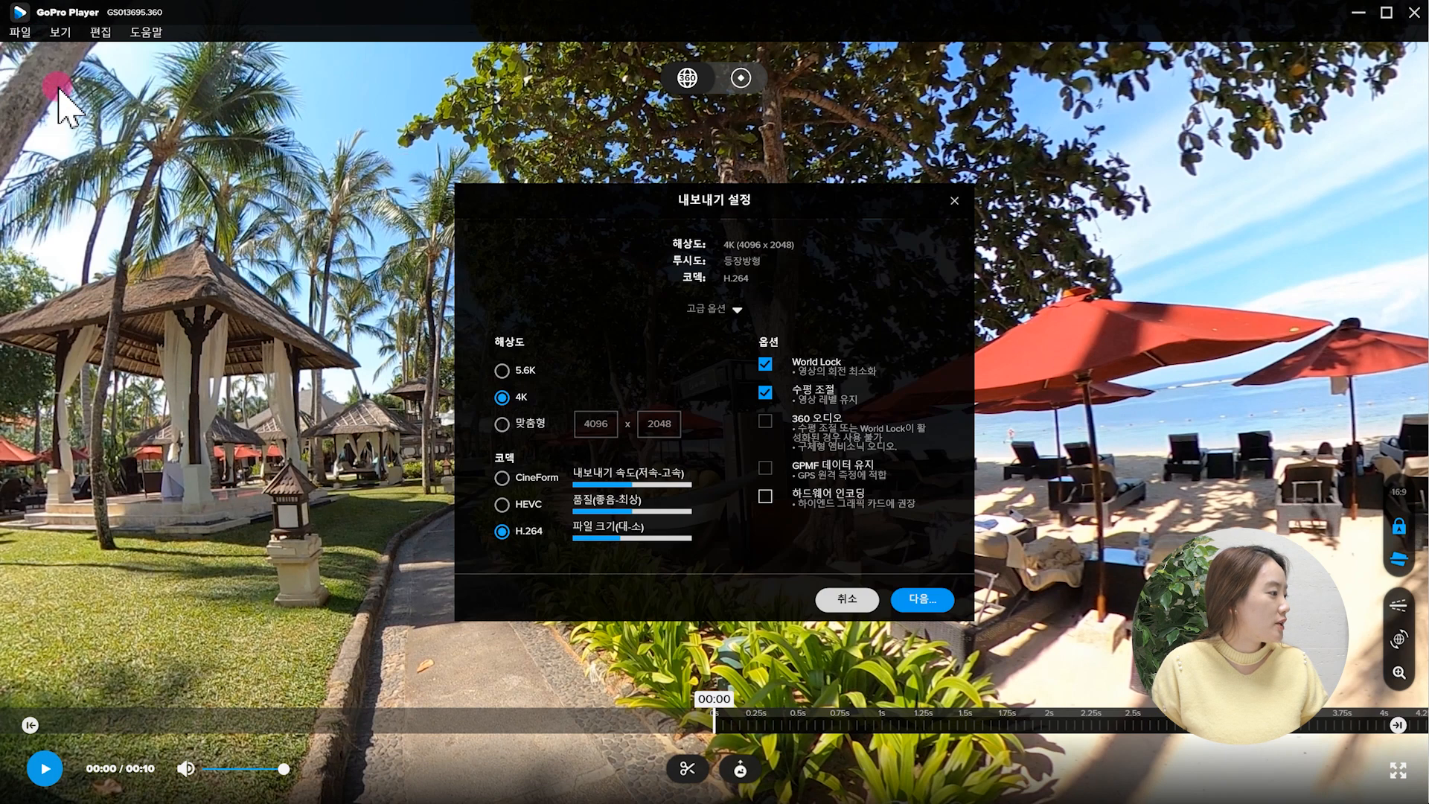
{"action": "left_click", "coordinate": [501, 367]}
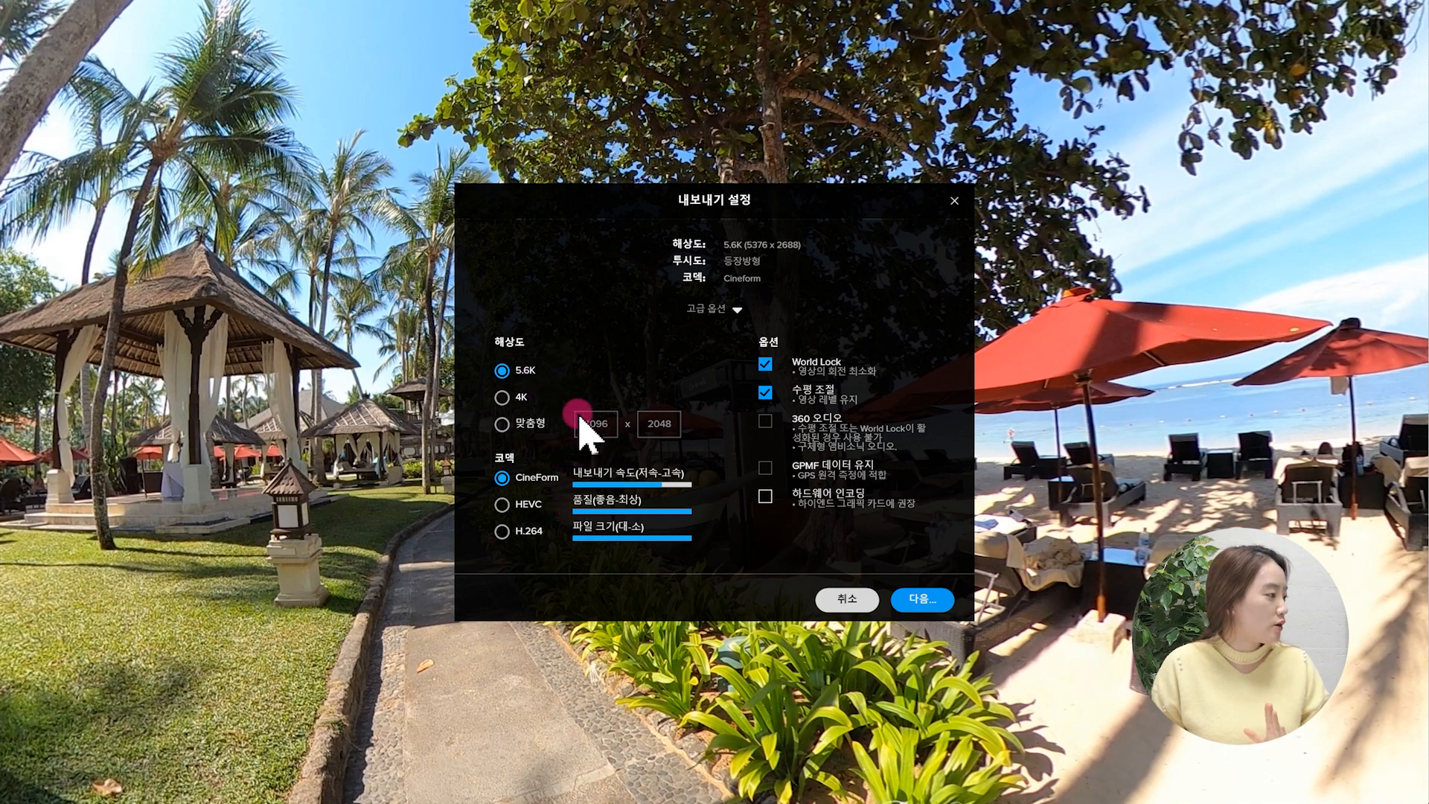
{"action": "left_click", "coordinate": [521, 402]}
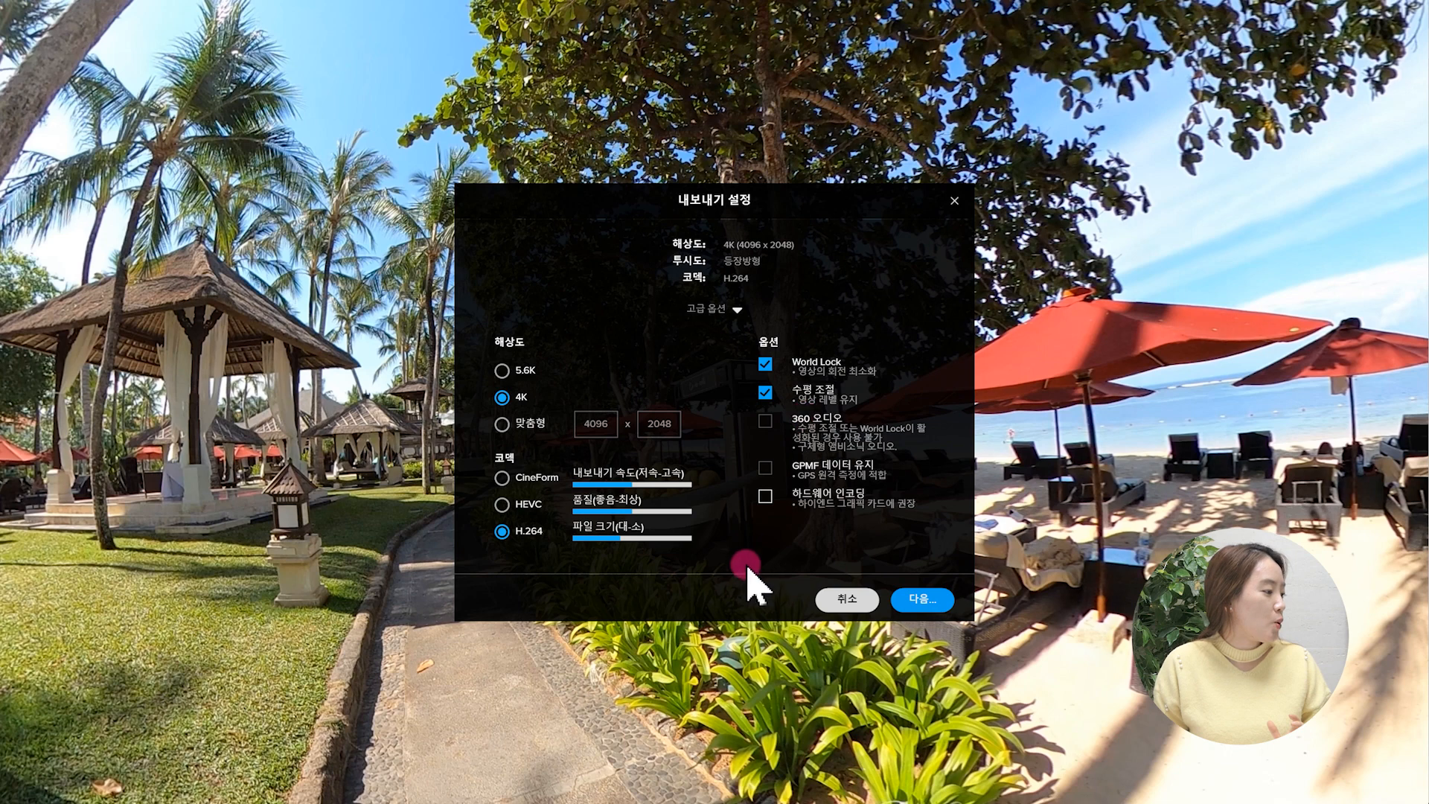
{"action": "left_click", "coordinate": [915, 602]}
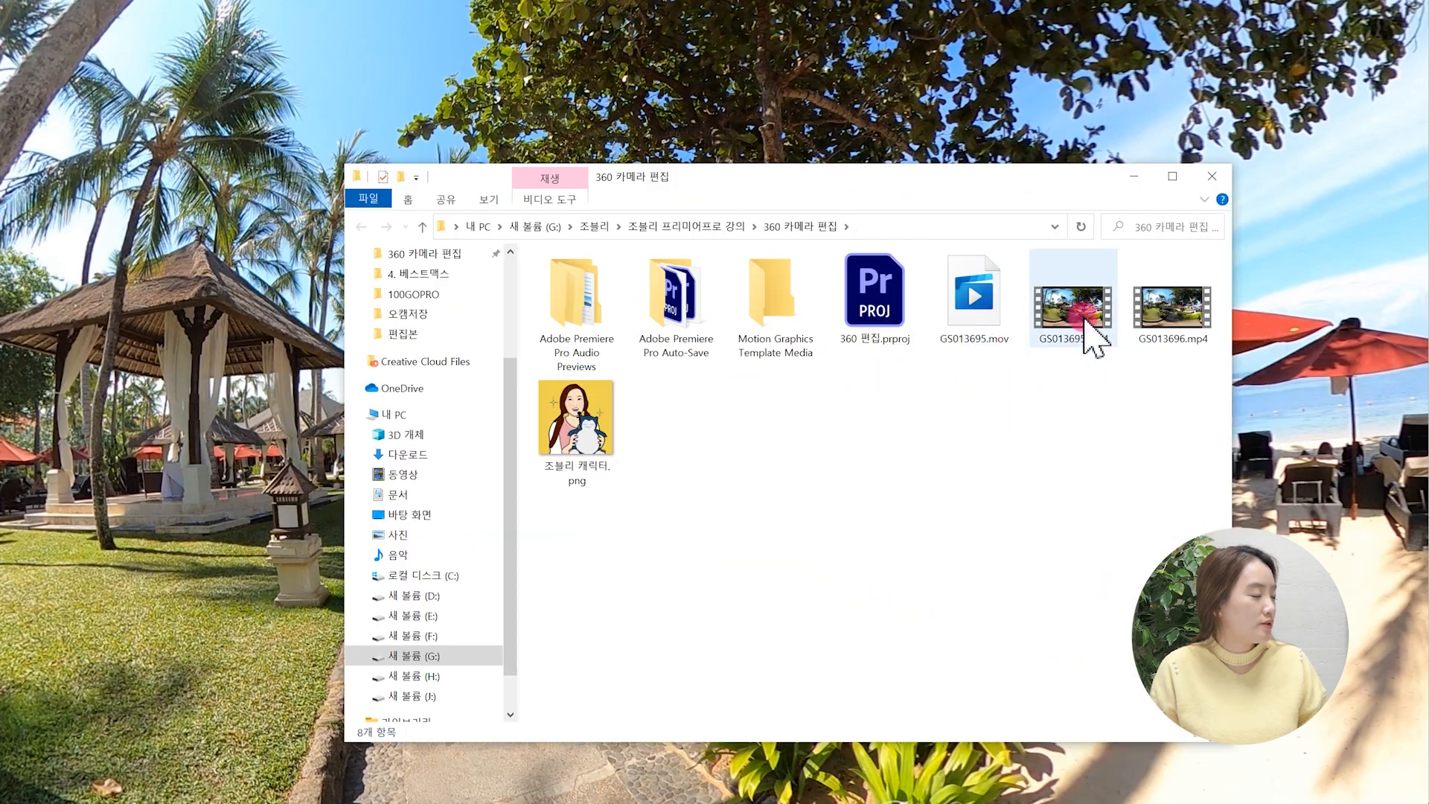
Compare the file sizes of the exported GS013695.mov and GS013695.mp4 in the 360 카메라 편집 folder.
{"action": "left_click", "coordinate": [962, 298]}
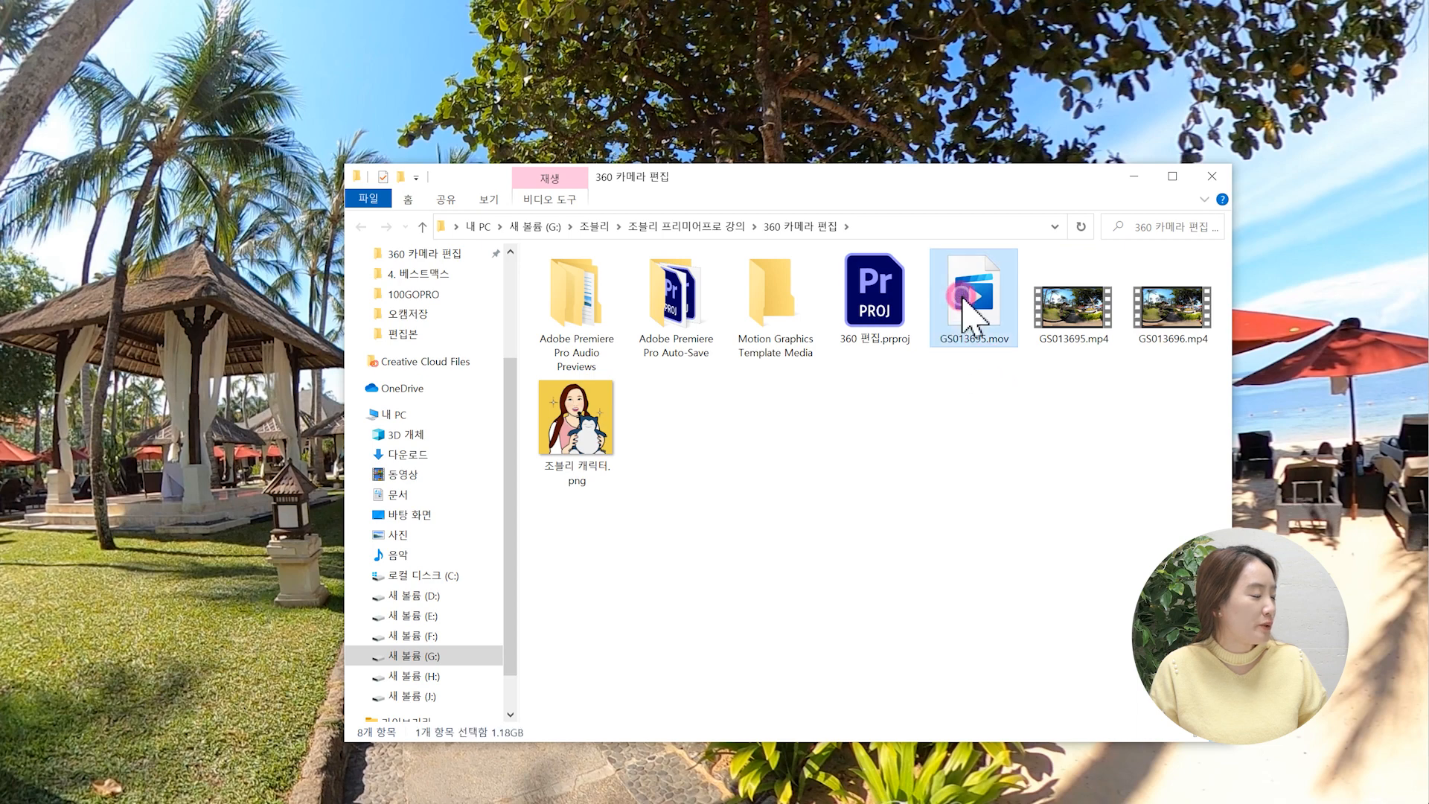
{"action": "left_click", "coordinate": [1072, 405]}
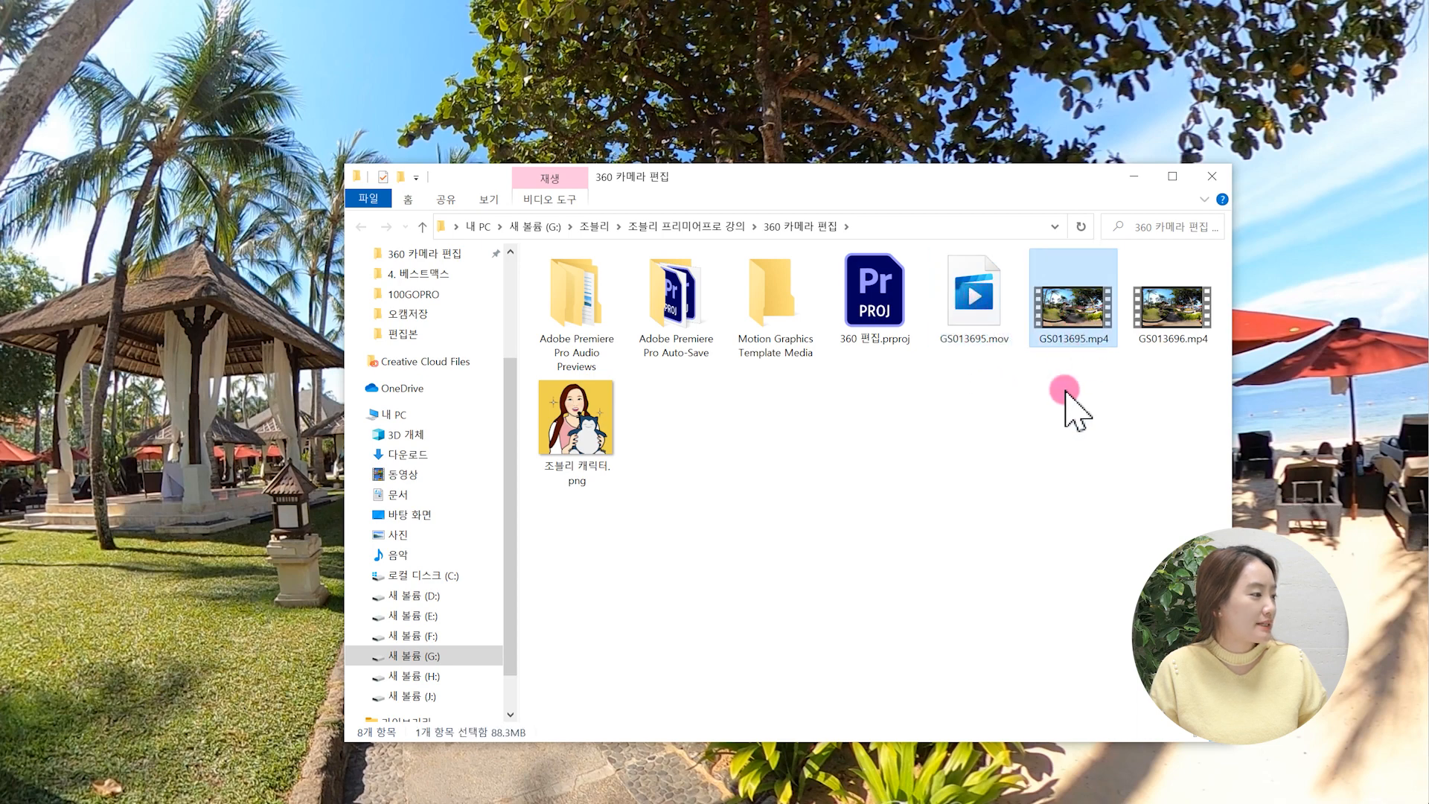
{"action": "left_click_drag", "start_coordinate": [1078, 370], "coordinate": [1076, 410]}
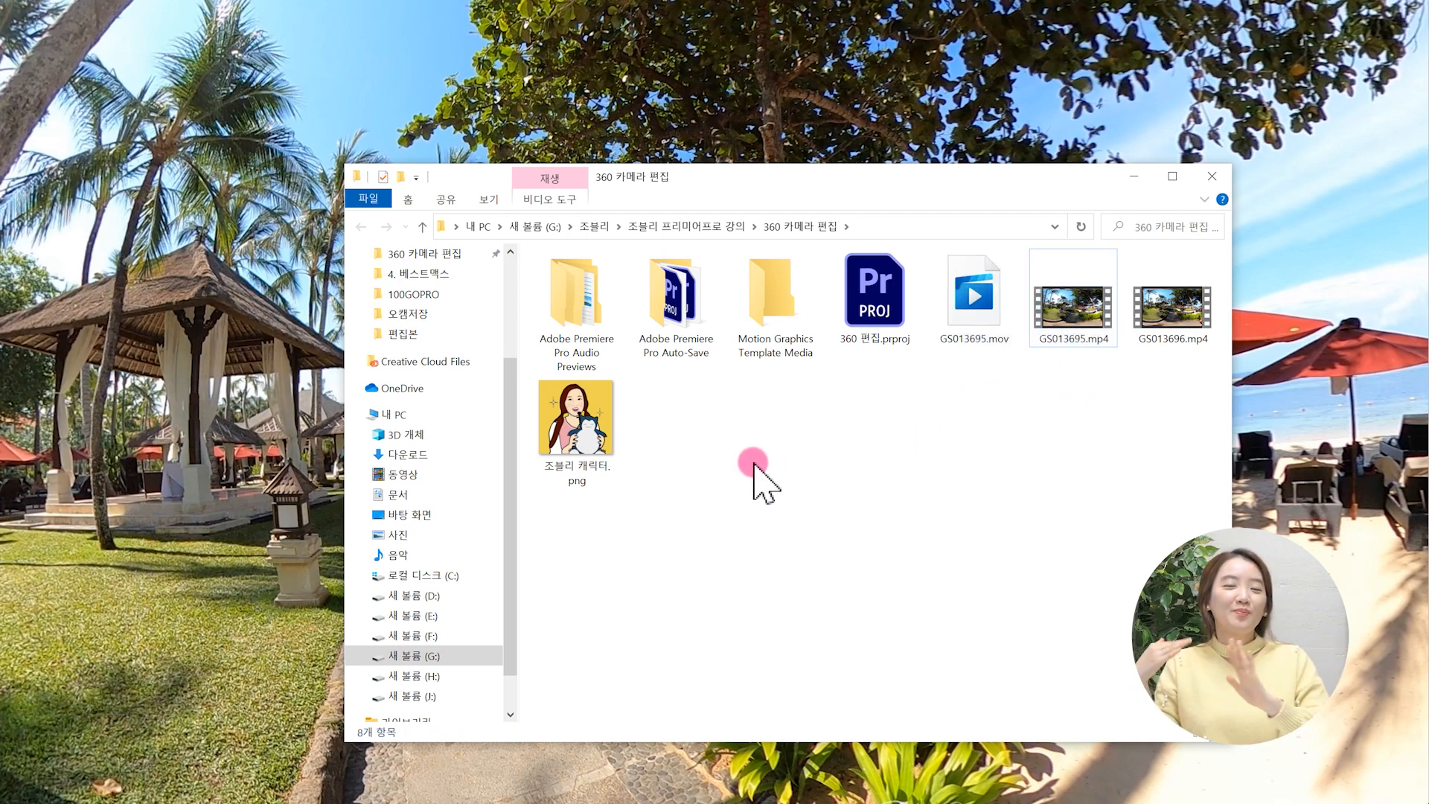